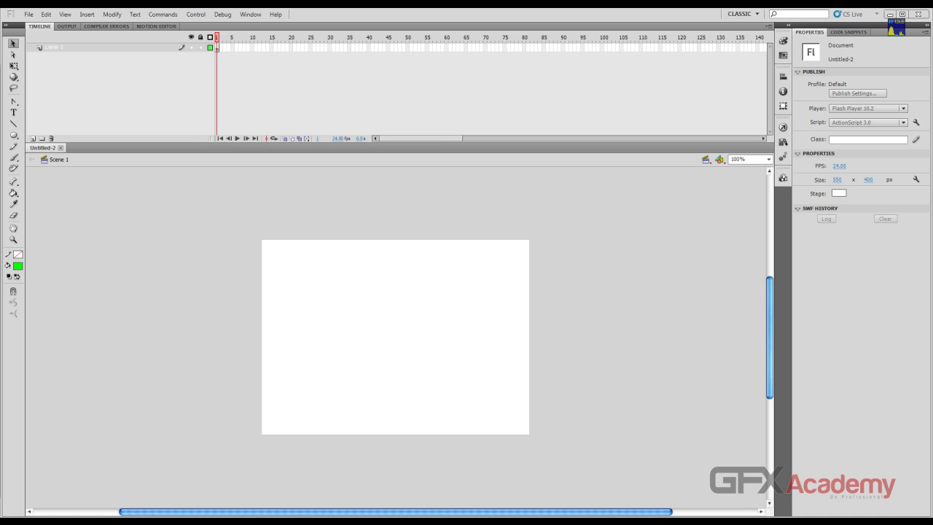
Switch to the file explorer and look through the Extra Level > Simple Slide Show folder that holds the slide images.
key("alt+Tab")
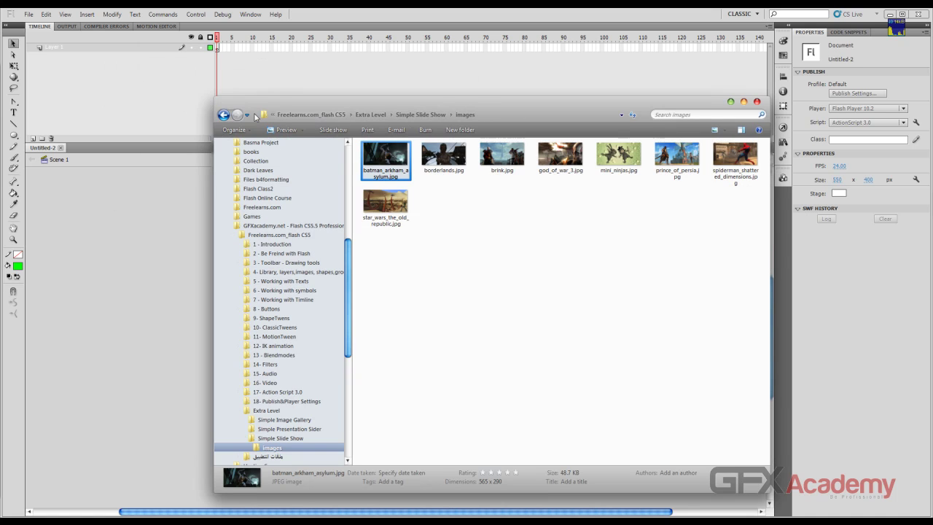
left_click(223, 116)
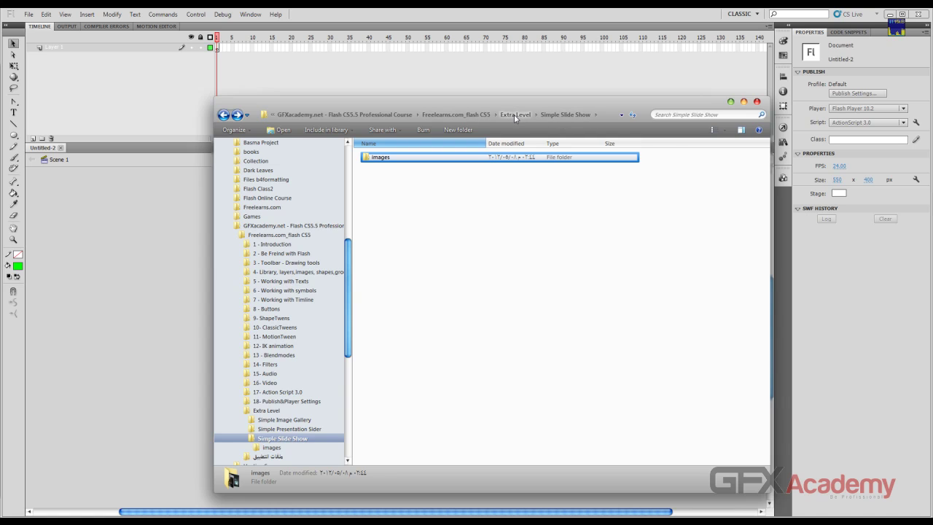
key("alt+Up")
key("alt+Up")
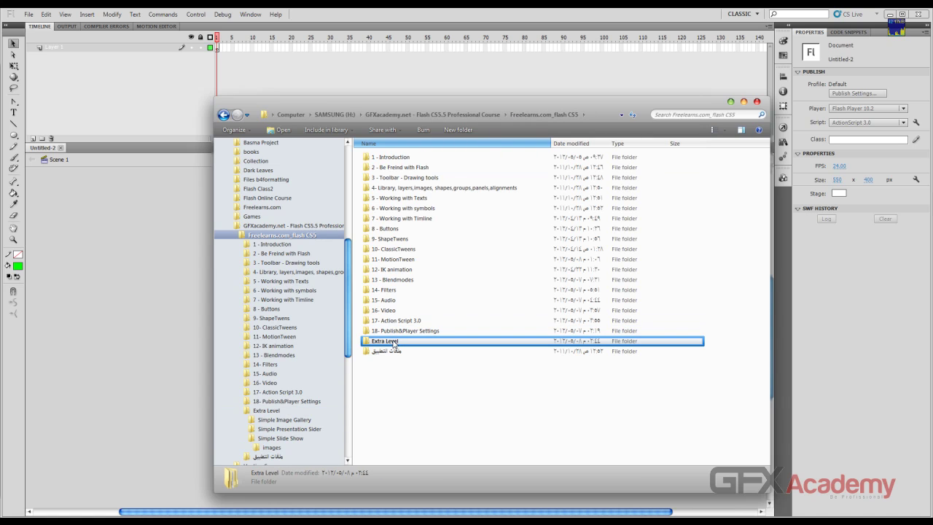
double_click(394, 342)
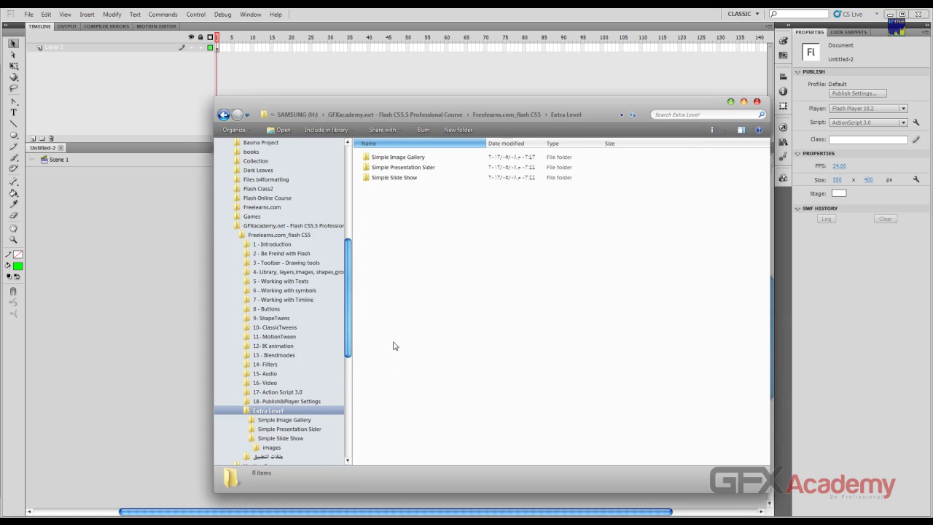
double_click(403, 180)
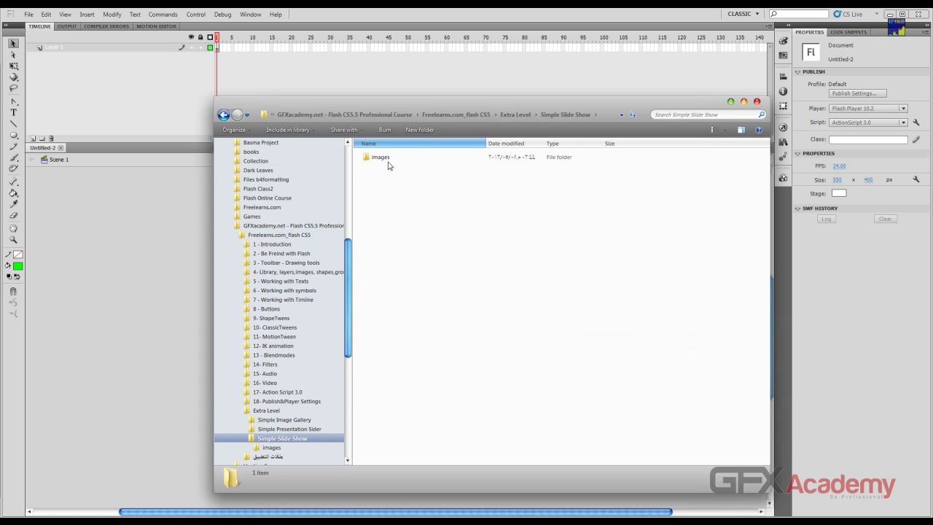
double_click(373, 157)
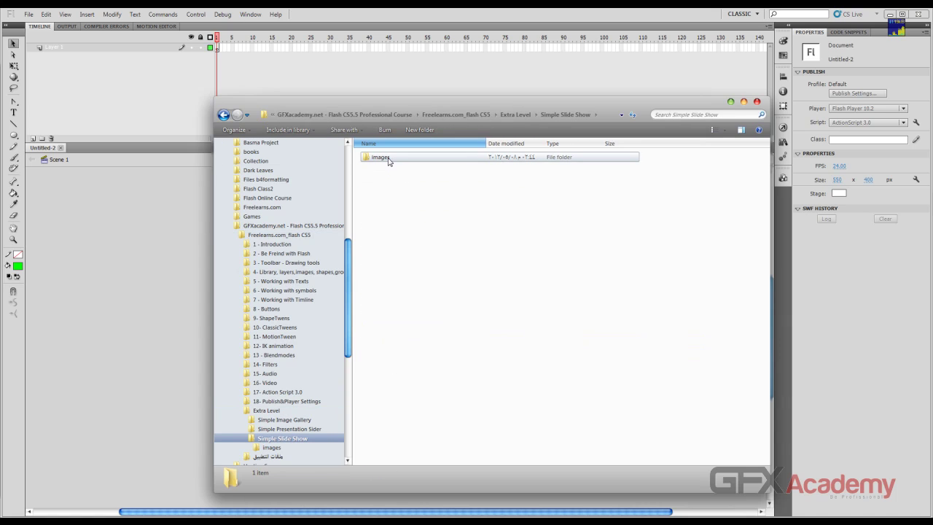
left_click(223, 115)
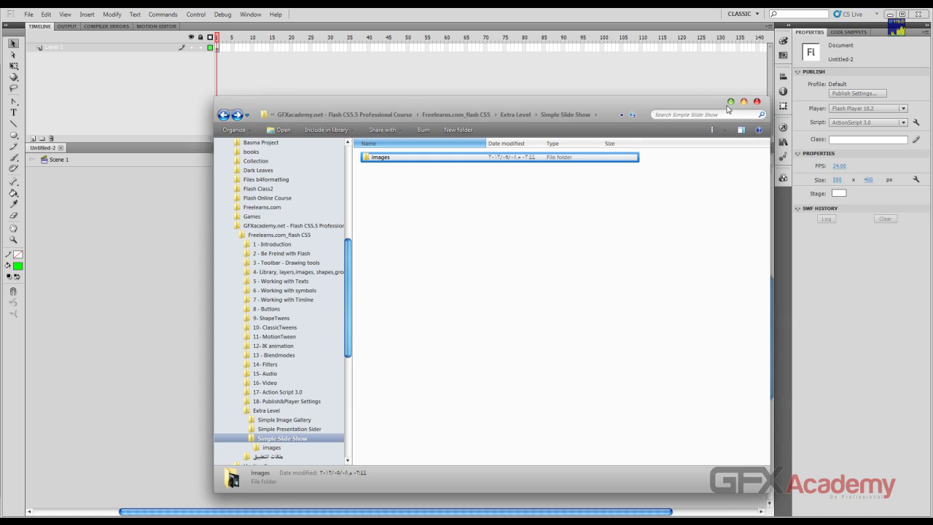
left_click(730, 102)
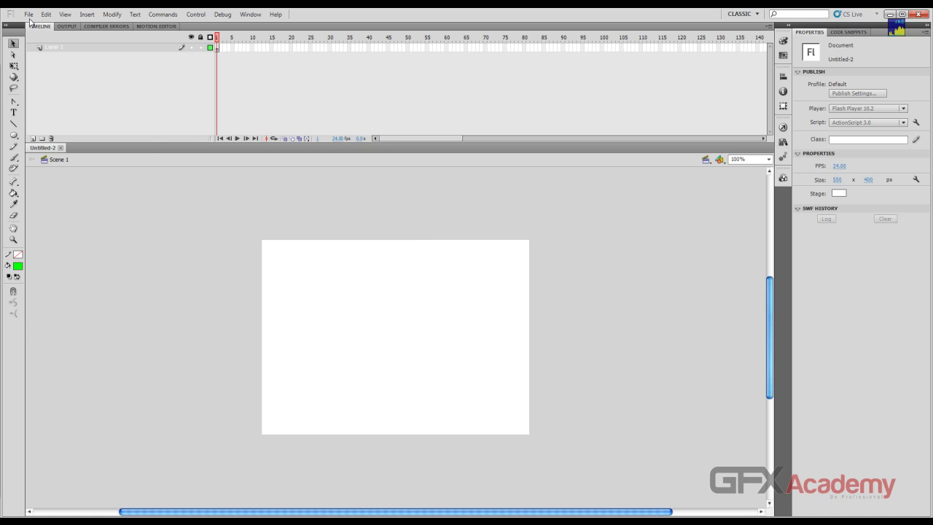
Import all images from the Extra Level > Simple Slide Show > images folder on the SAMSUNG (H:) drive into the library.
left_click(29, 13)
mouse_move(93, 163)
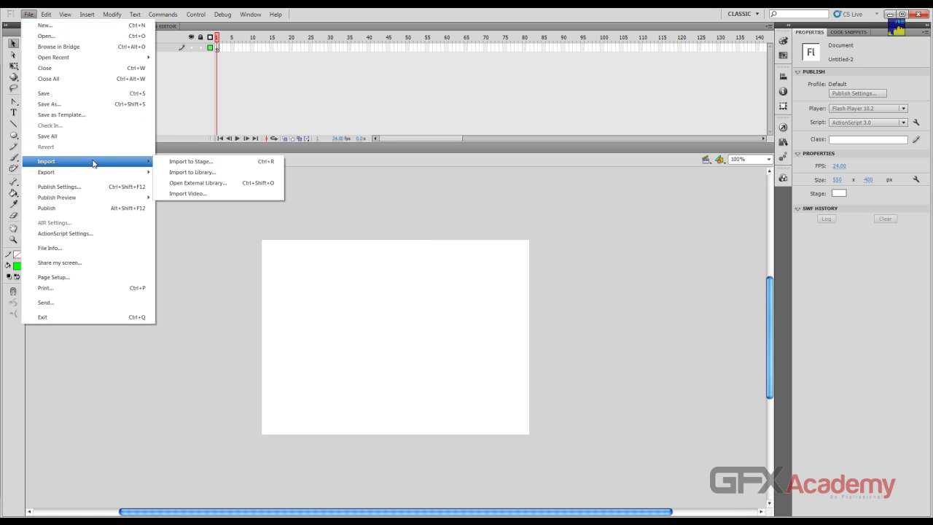
left_click(215, 172)
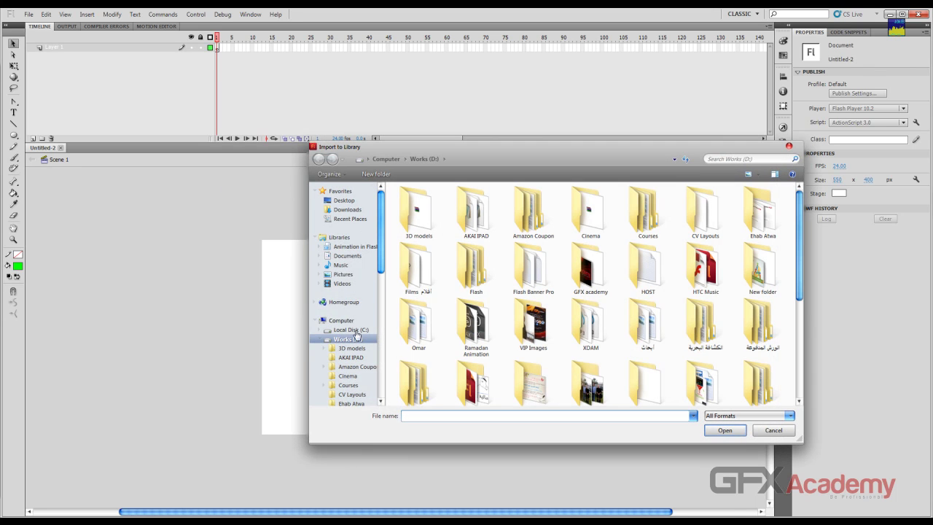
left_click(319, 339)
left_click(342, 376)
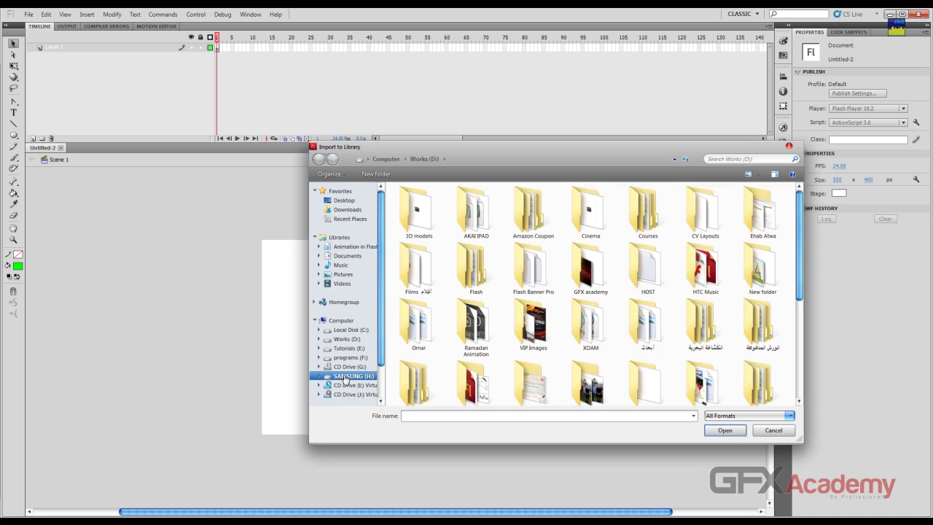
double_click(454, 343)
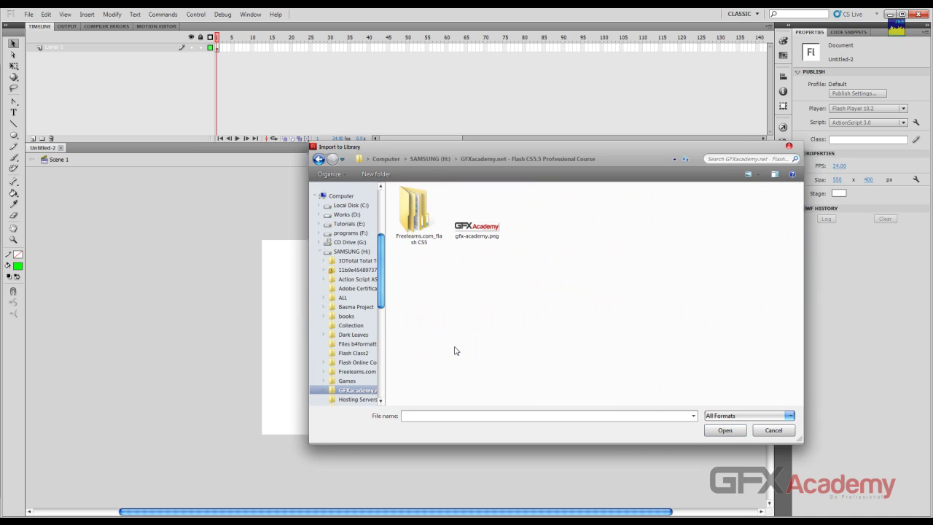
double_click(420, 227)
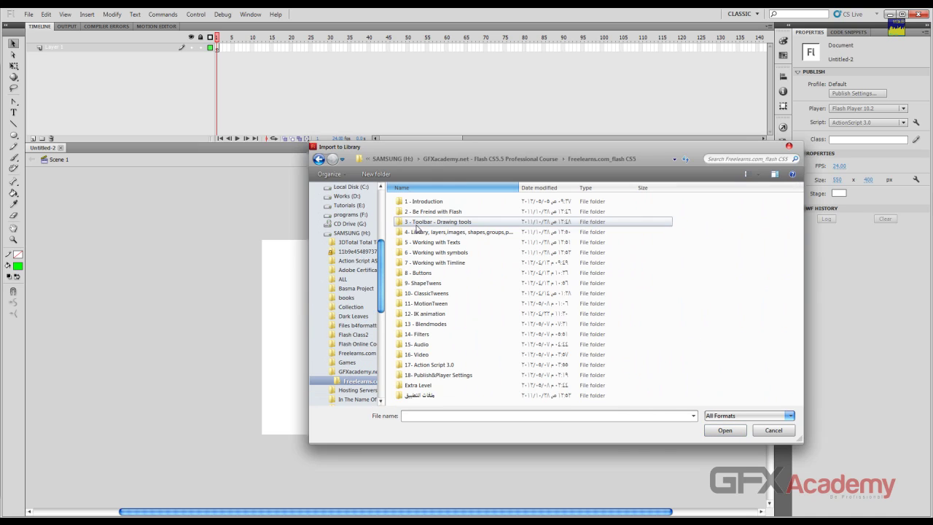
double_click(434, 385)
double_click(449, 223)
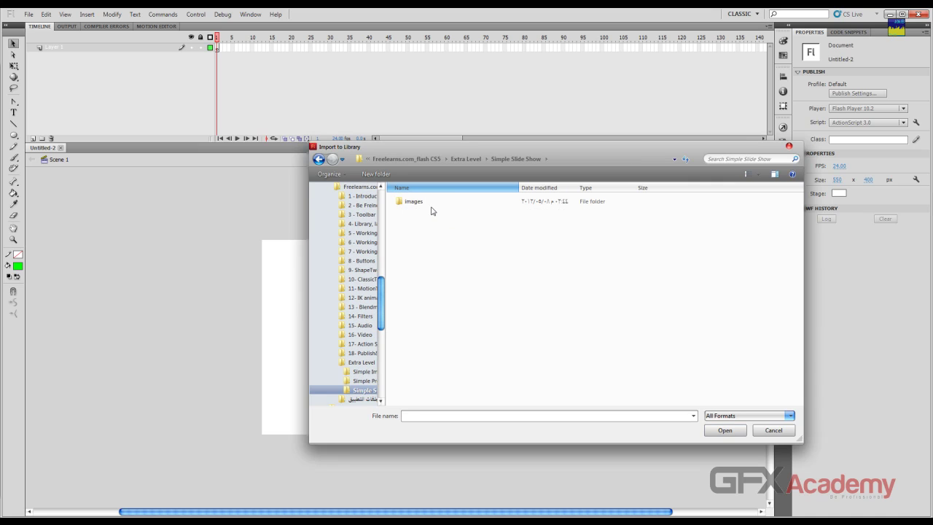
double_click(430, 204)
key("ctrl+a")
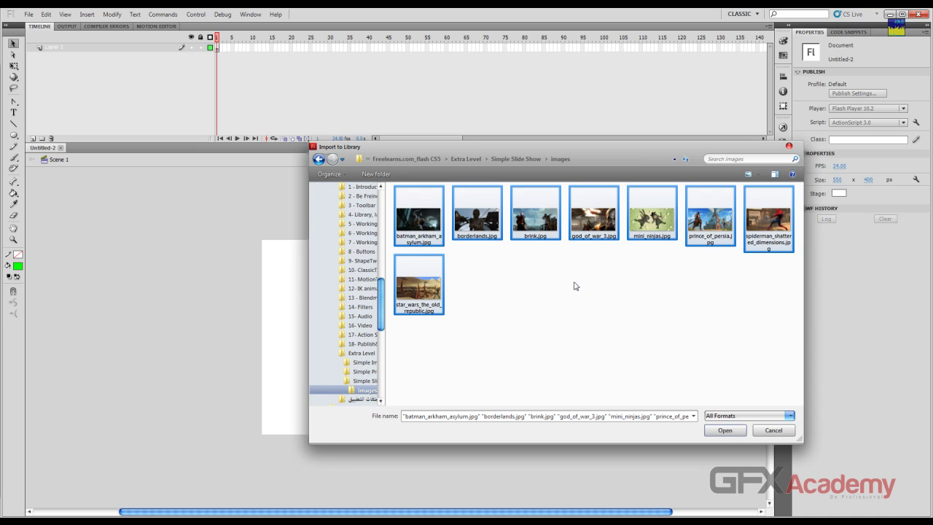
left_click(716, 430)
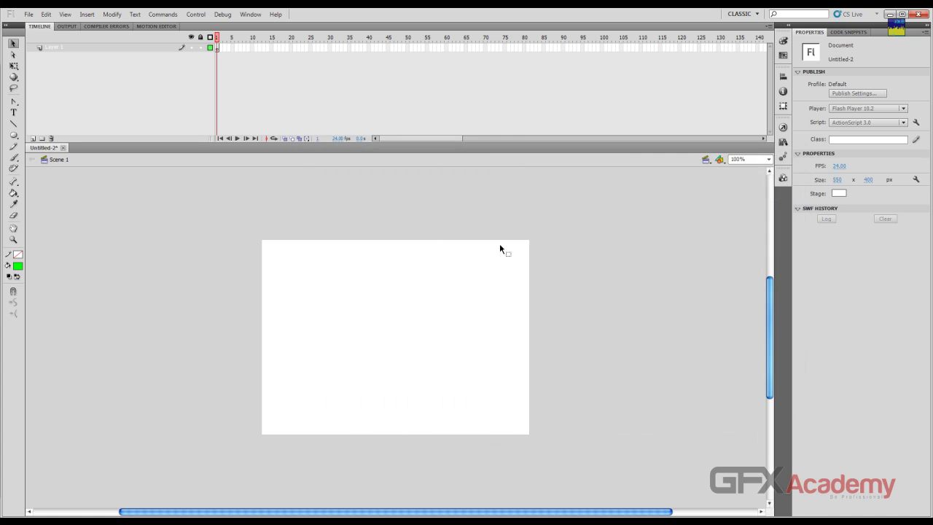
Show the library at a narrower width and preview each of the imported bitmaps.
left_click(783, 142)
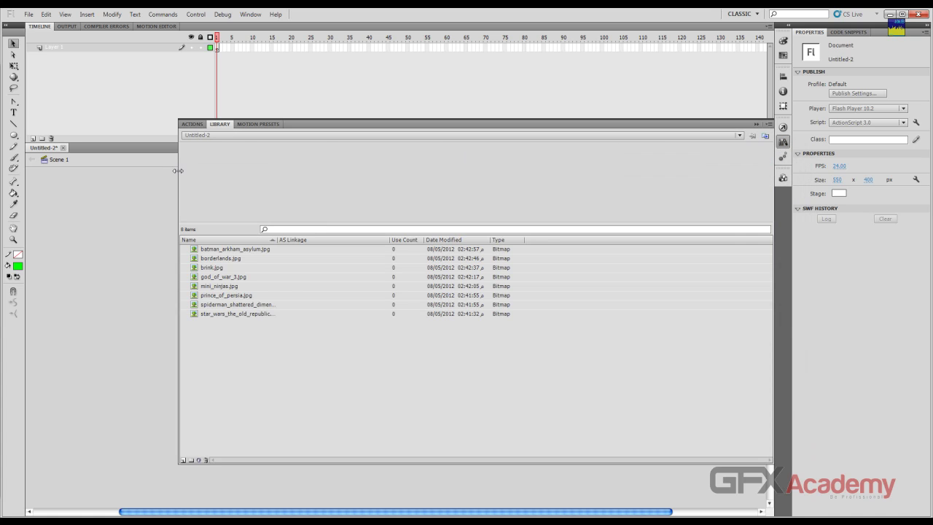
left_click_drag(178, 171, 620, 187)
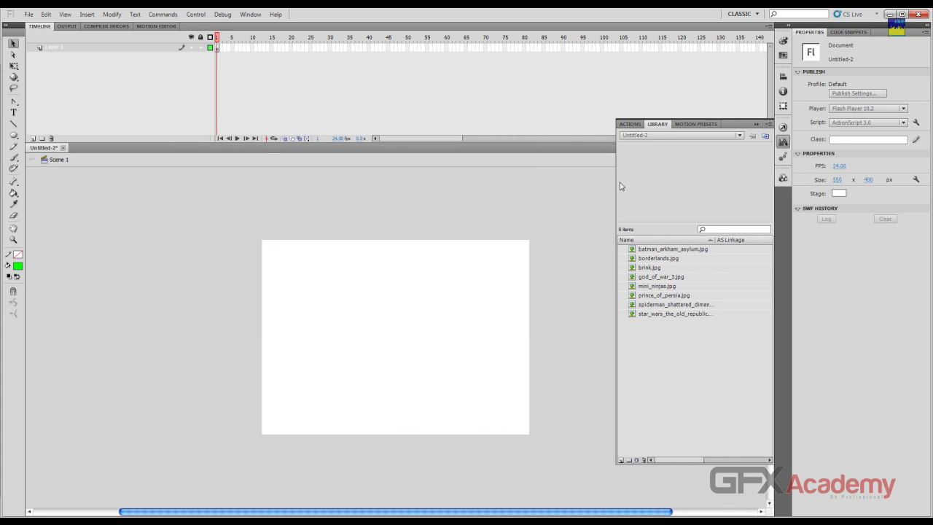
left_click(665, 258)
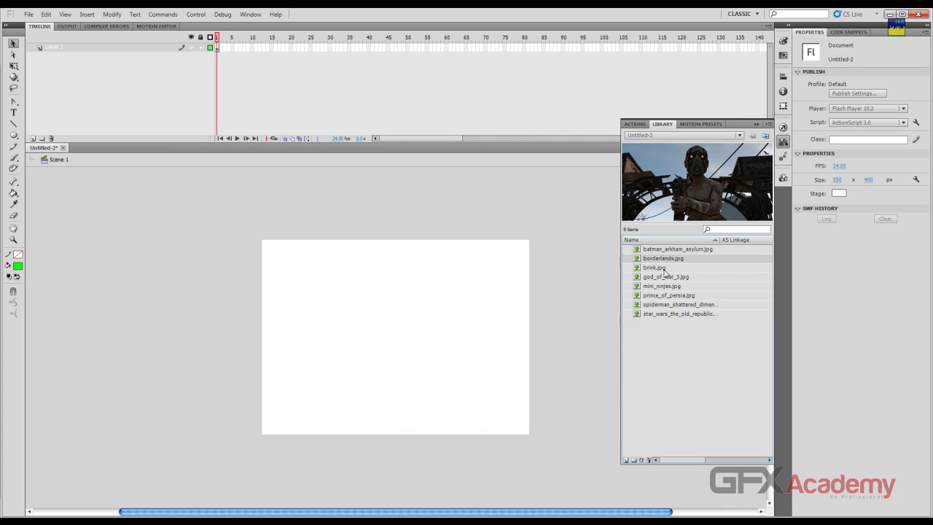
left_click(665, 269)
left_click(665, 278)
left_click(667, 286)
left_click(667, 295)
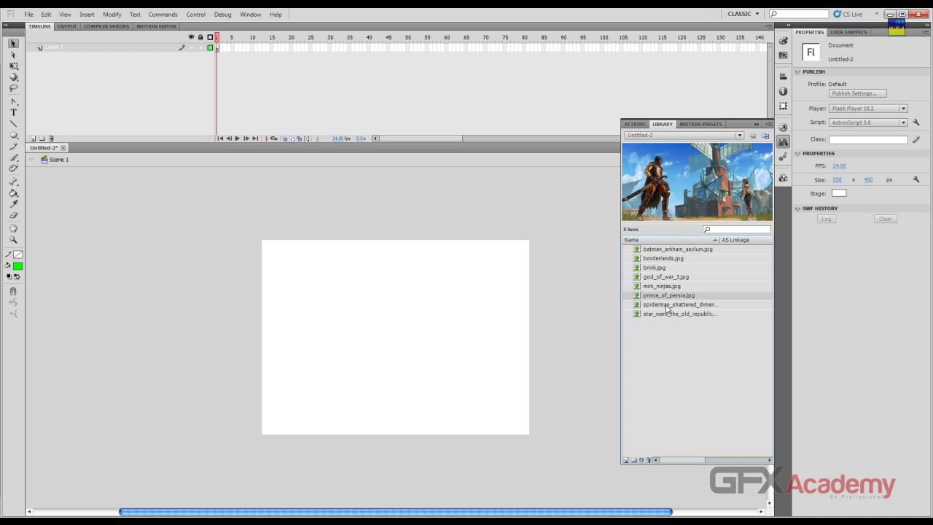
left_click(666, 304)
left_click(666, 313)
left_click(666, 249)
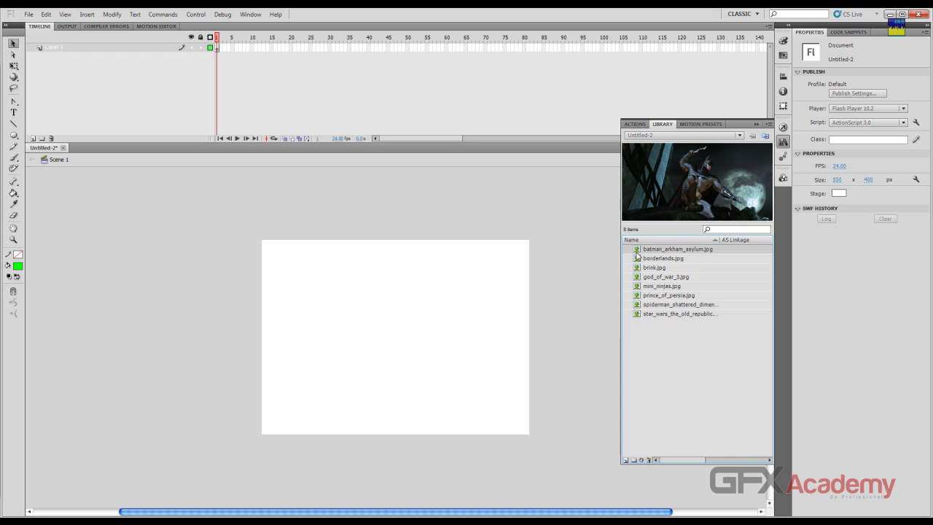
Place batman_arkham_asylum.jpg from the library on the stage and move it to about X 48, Y -143.
left_click_drag(637, 250, 397, 288)
key("ctrl+l")
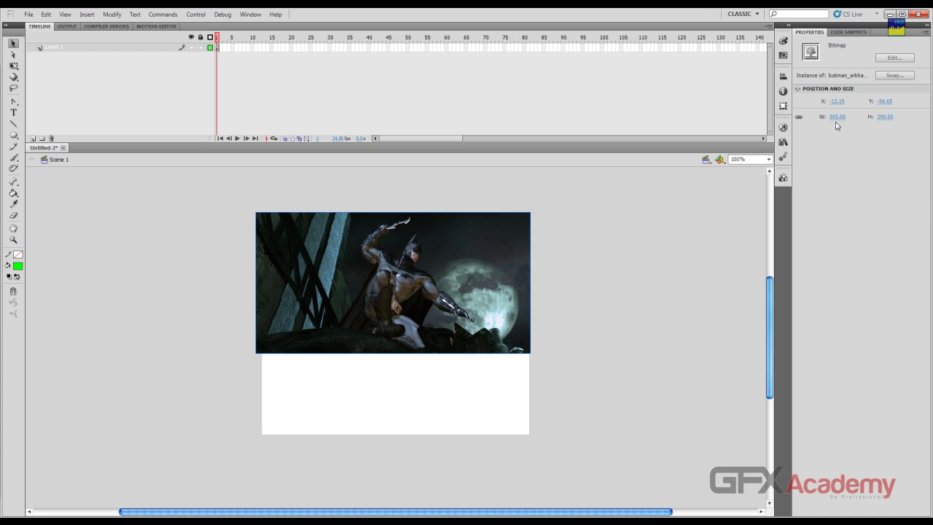
left_click_drag(458, 241, 516, 208)
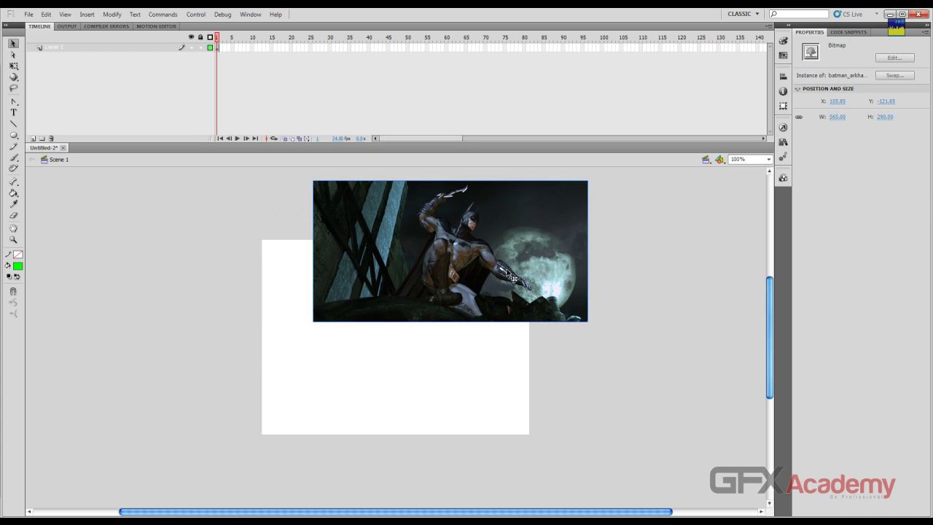
left_click_drag(513, 278, 484, 268)
left_click(600, 289)
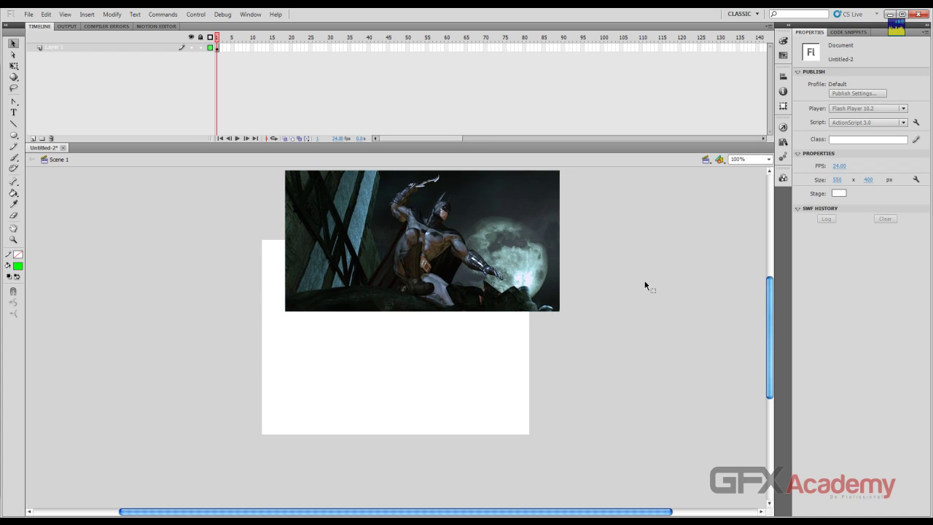
left_click(531, 238)
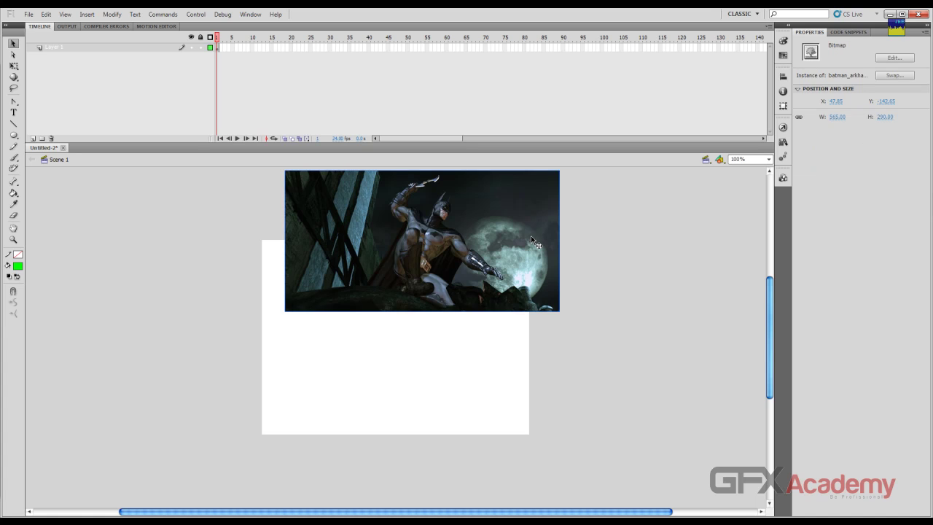
left_click(624, 242)
Set the stage size to 565 x 290 px.
left_click(867, 180)
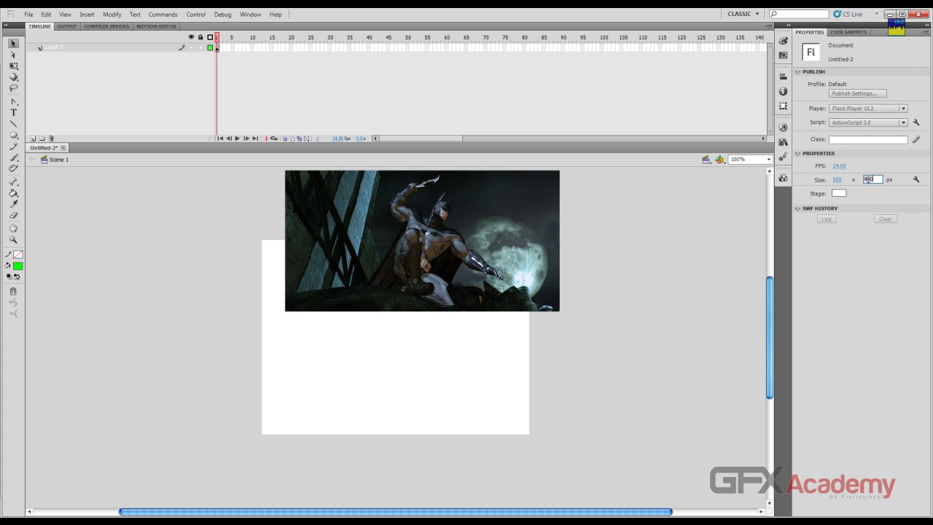
type("290")
key("Return")
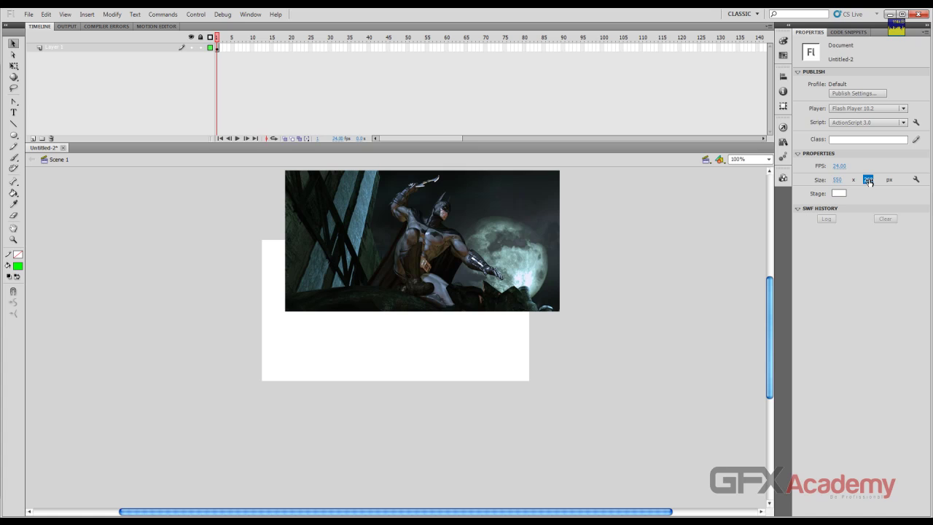
left_click(838, 179)
type("96")
key("Return")
Move the Batman bitmap back over the stage and center it horizontally and vertically relative to the stage.
left_click_drag(540, 212, 517, 249)
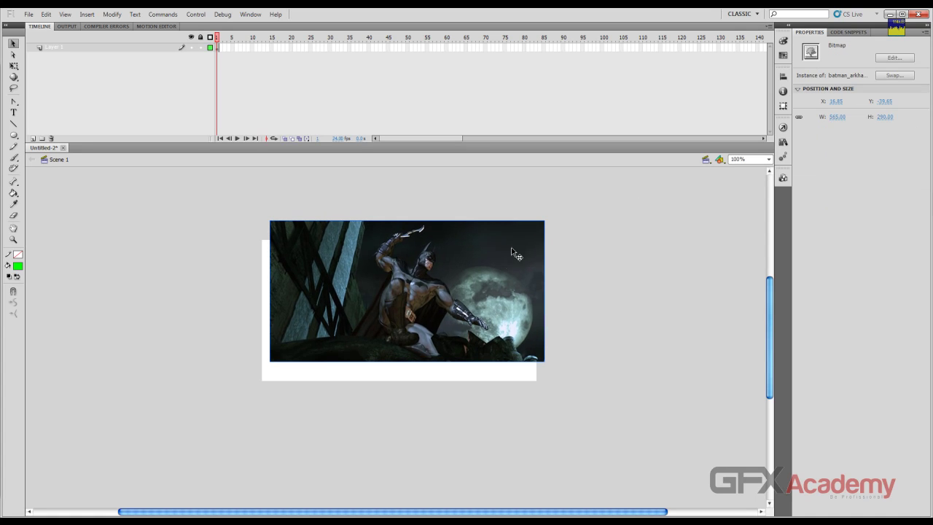
left_click(782, 75)
left_click(698, 98)
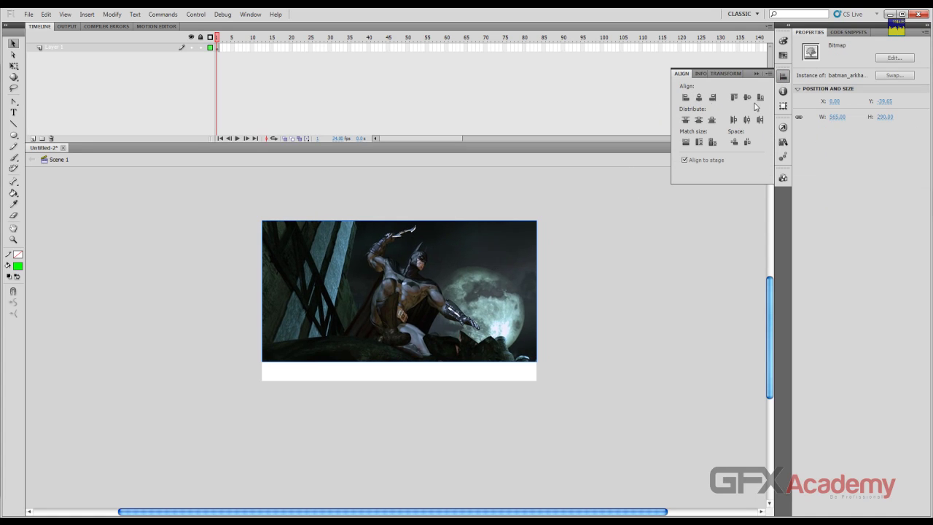
left_click(747, 97)
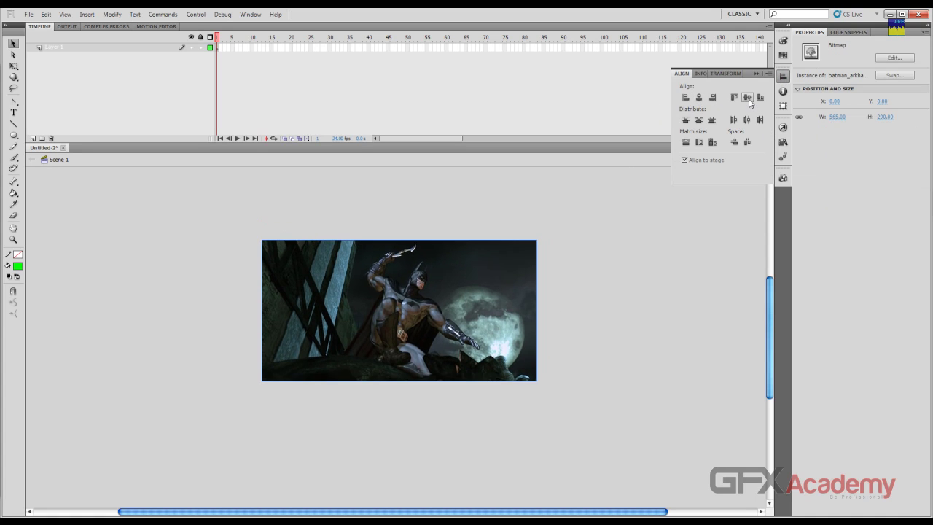
left_click(453, 180)
left_click(367, 261)
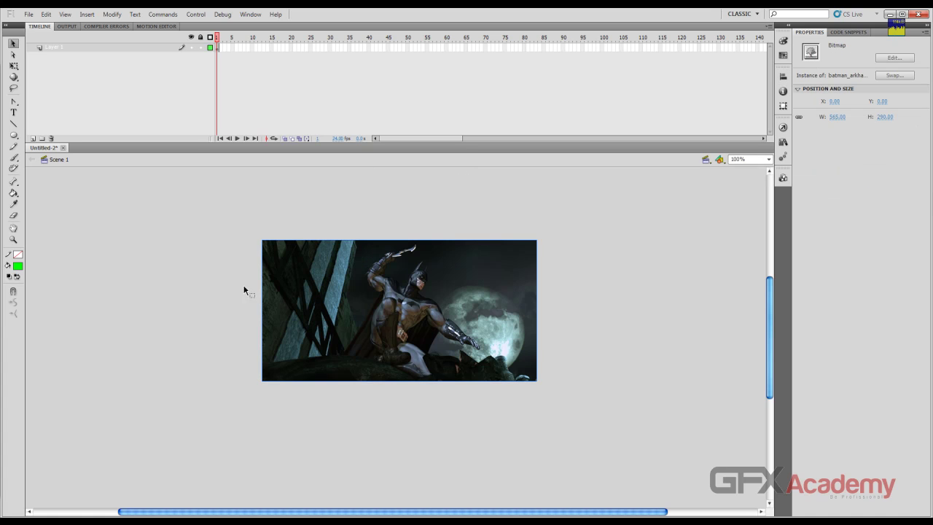
Set the stage background color to black (#000000).
left_click(423, 197)
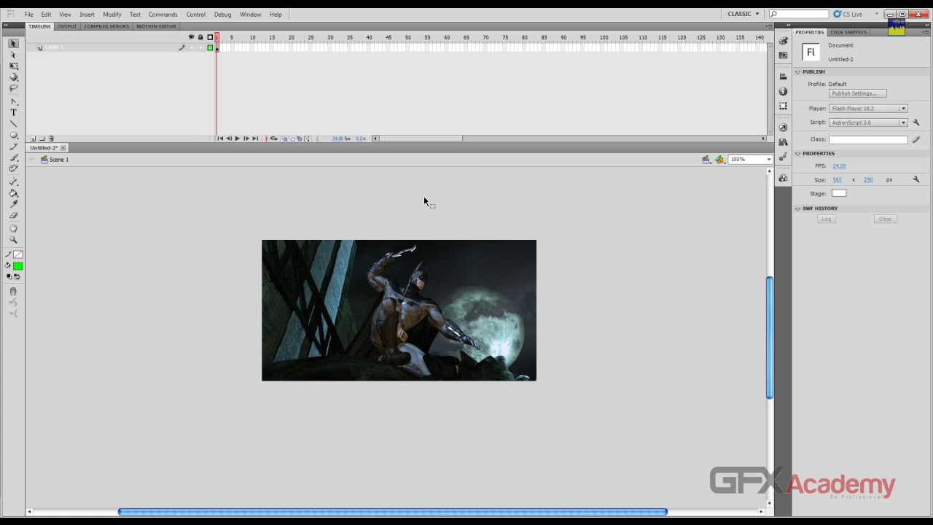
left_click(838, 193)
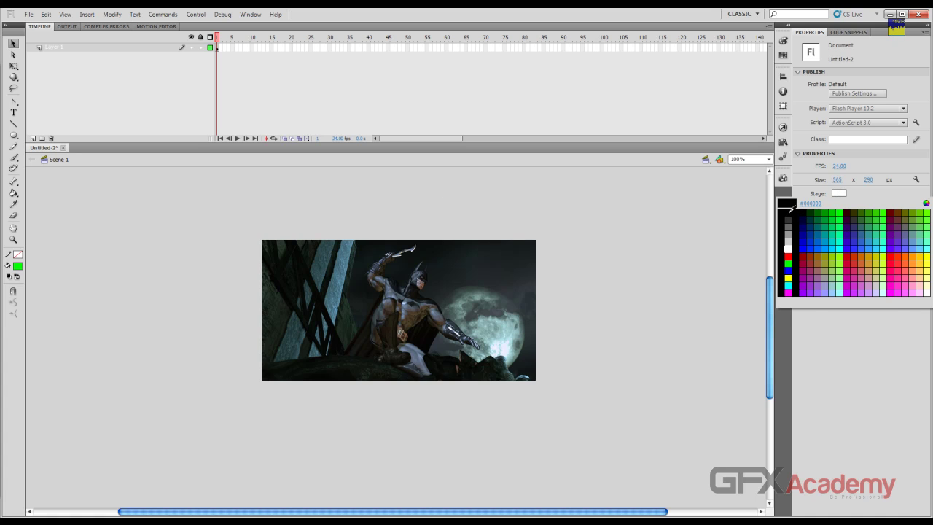
left_click(790, 210)
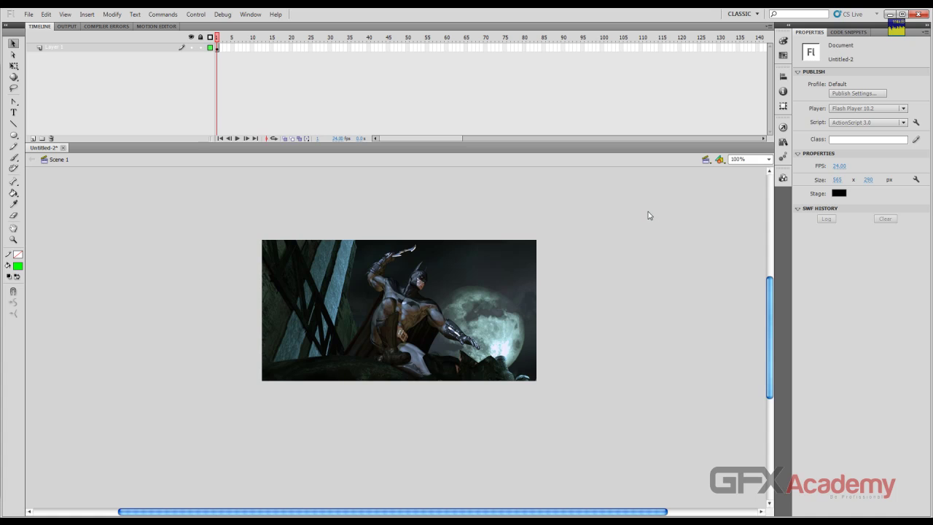
Save the document as SimpleSlideShow in the Simple Slide Show folder inside Extra Level.
key("ctrl+s")
left_click(513, 159)
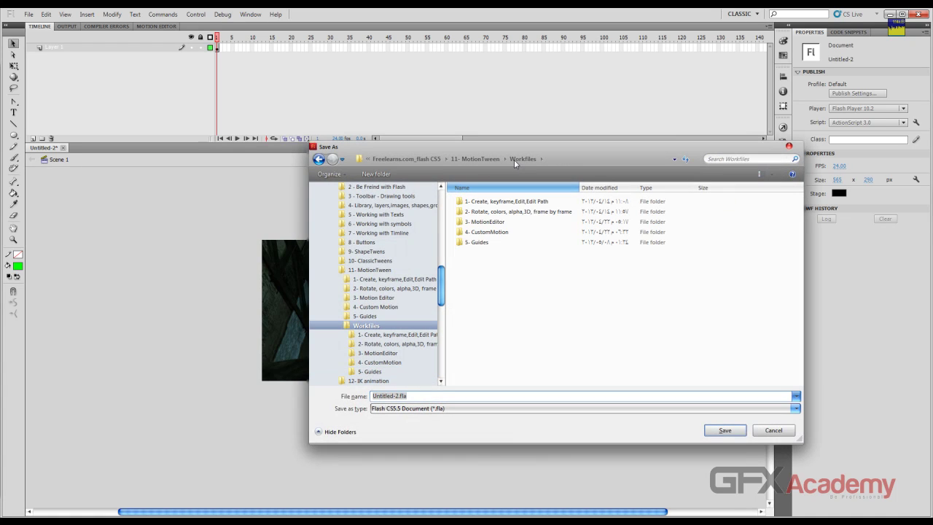
left_click(495, 158)
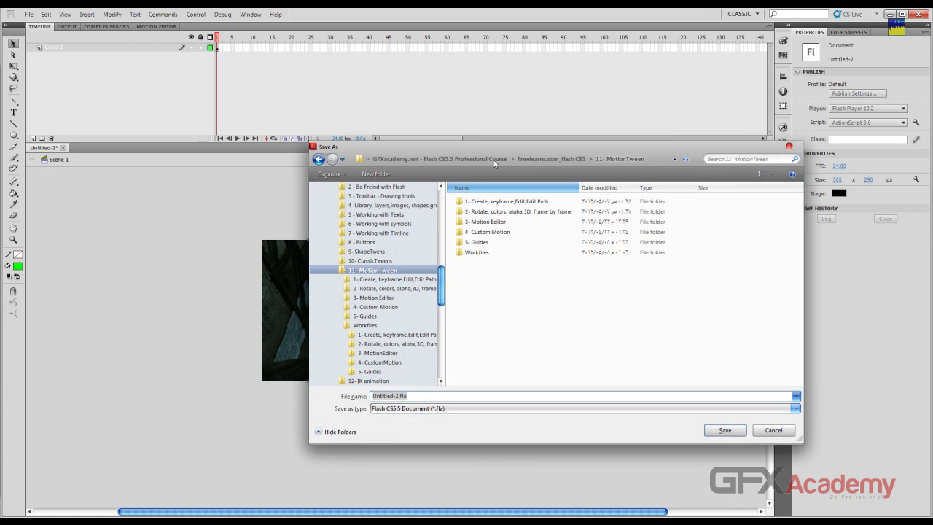
left_click(531, 159)
left_click(509, 384)
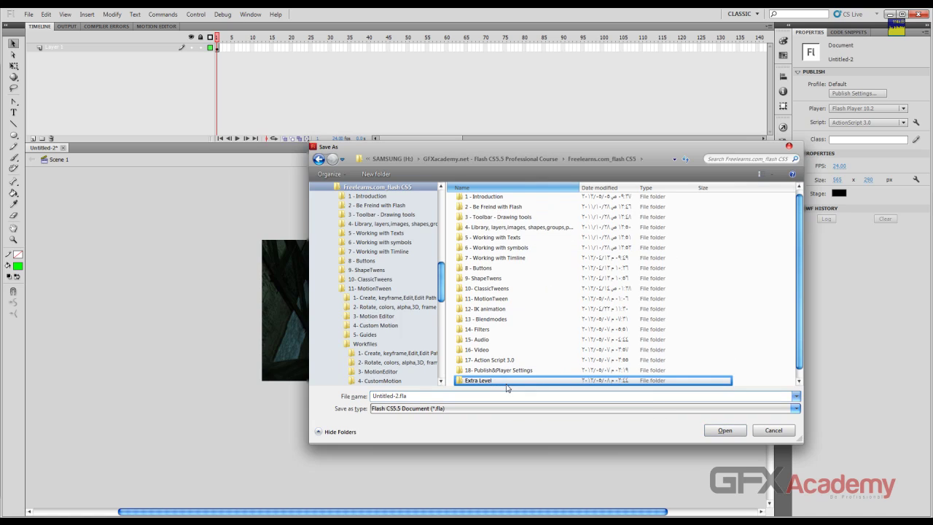
double_click(499, 381)
double_click(514, 222)
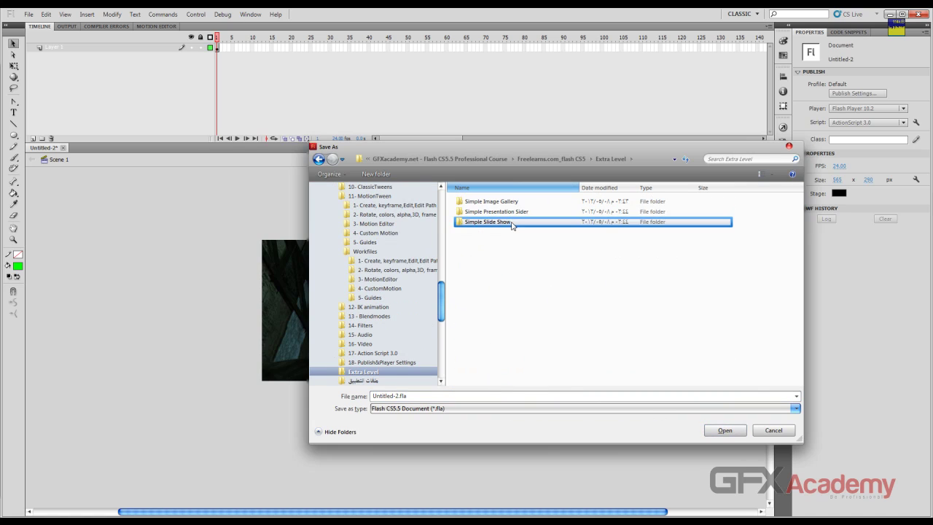
left_click(417, 395)
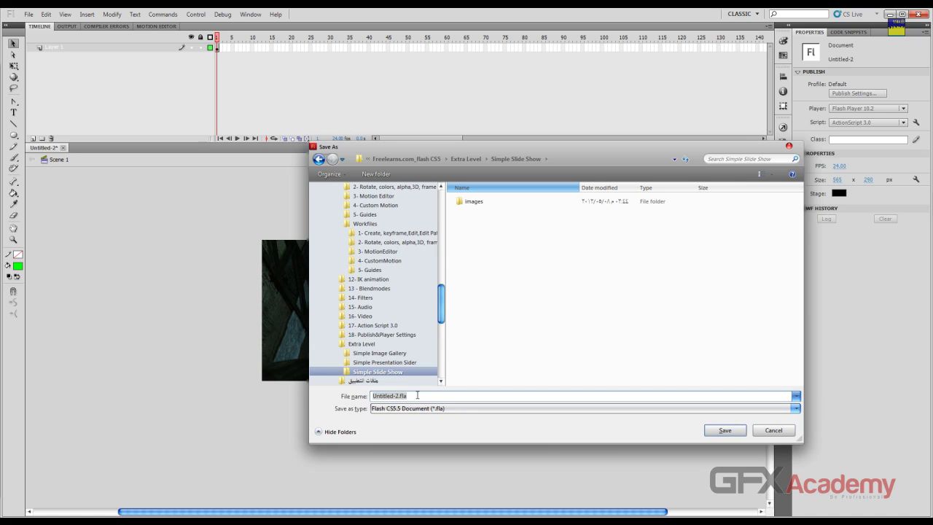
type("SimpleSlideShow")
key("Return")
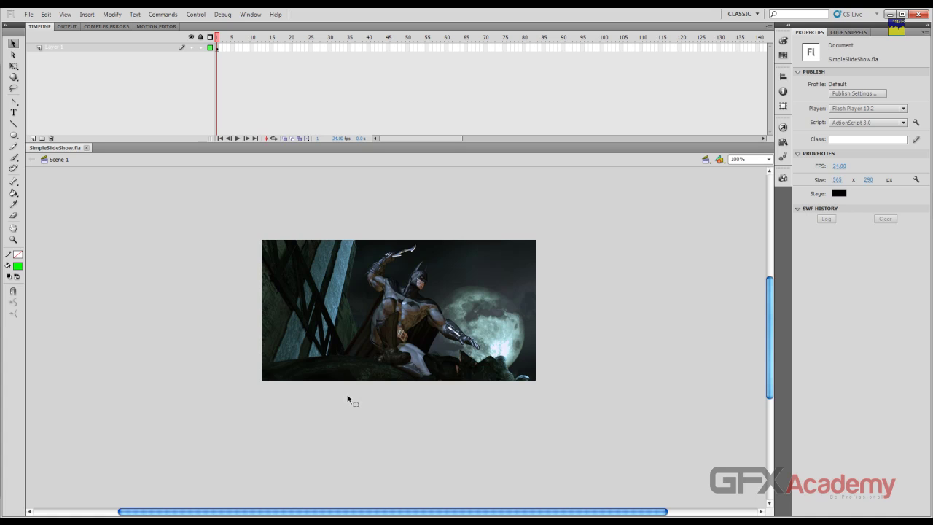
key("F9")
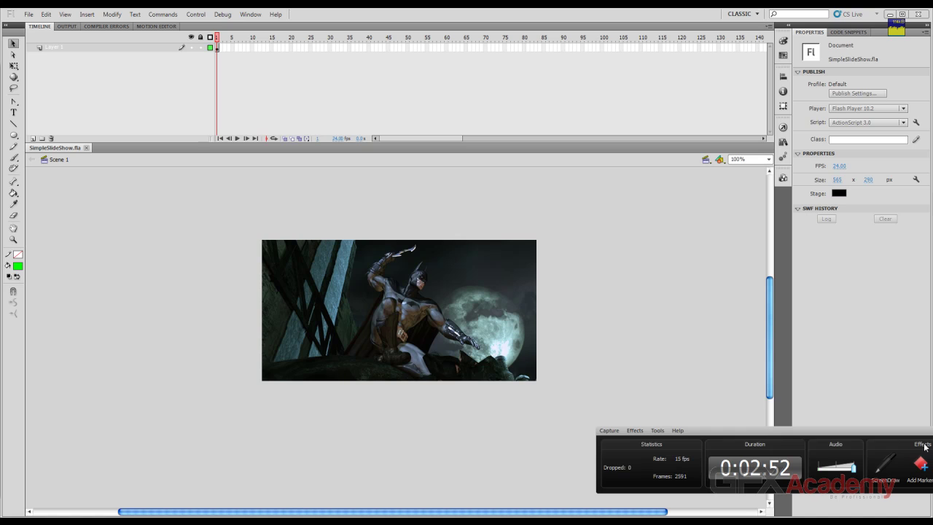
key("F9")
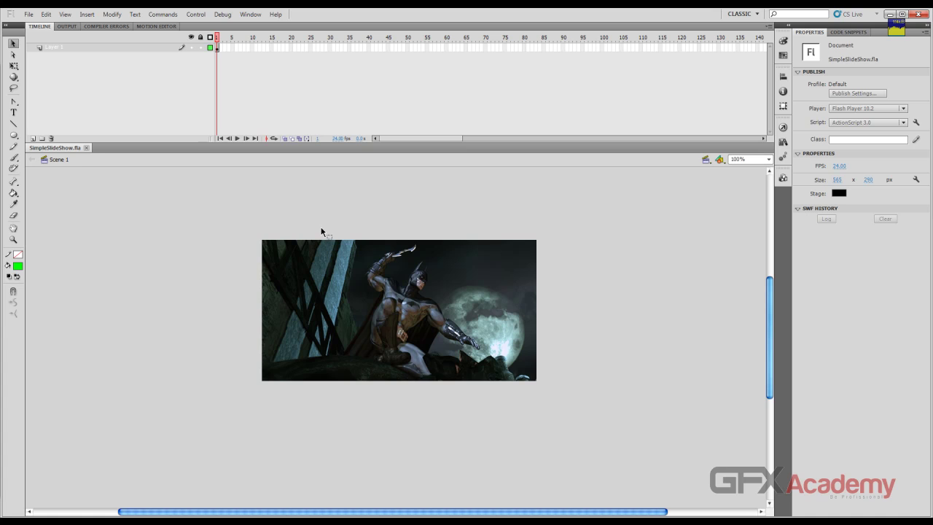
Place the seven remaining library images, such as borderlands.jpg, on the stage, stacked at about X 587, Y 131.
left_click(783, 142)
left_click_drag(677, 317, 606, 283)
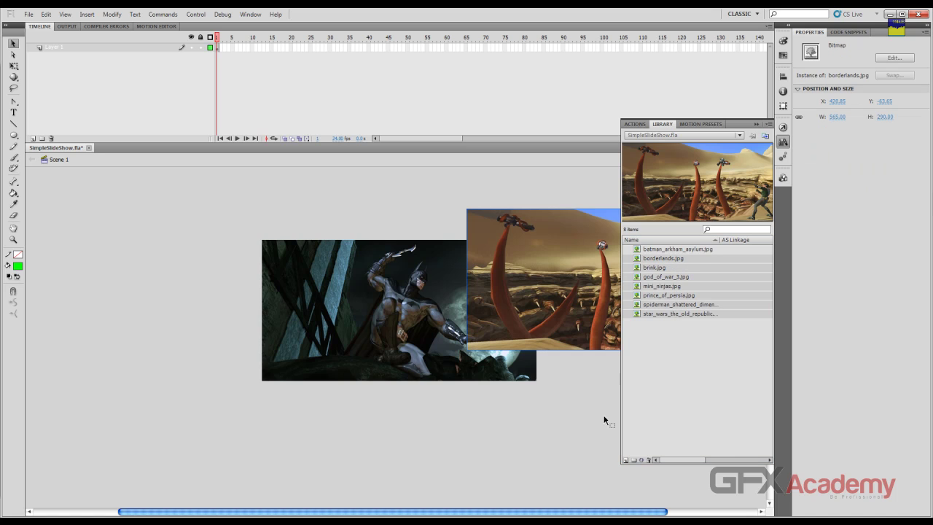
left_click_drag(577, 229, 657, 343)
left_click(660, 268)
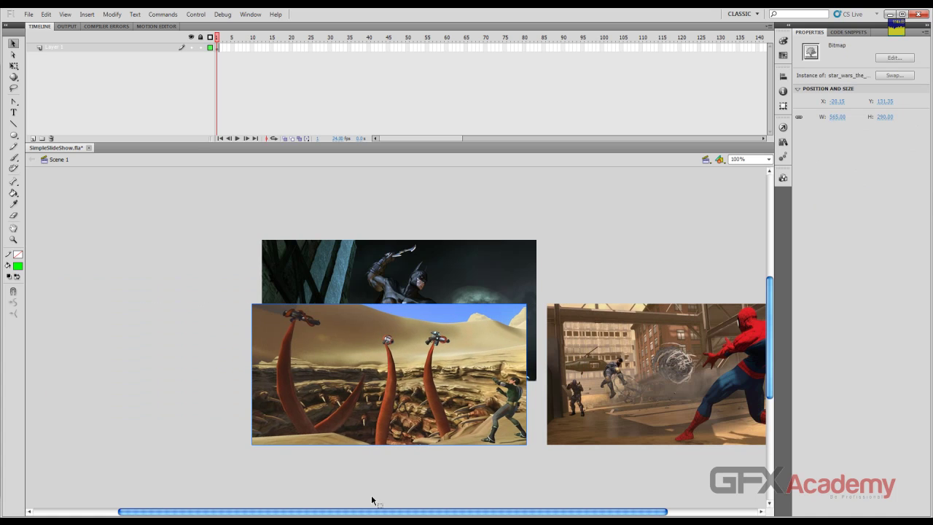
key("ctrl+z")
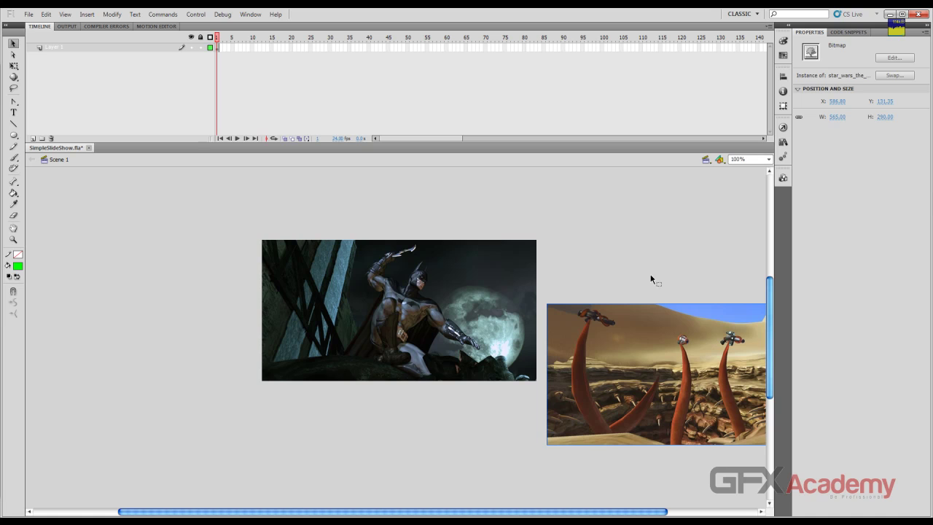
Move the stacked images over the stage and center them horizontally and vertically relative to it.
left_click(716, 384)
left_click_drag(715, 384, 453, 313)
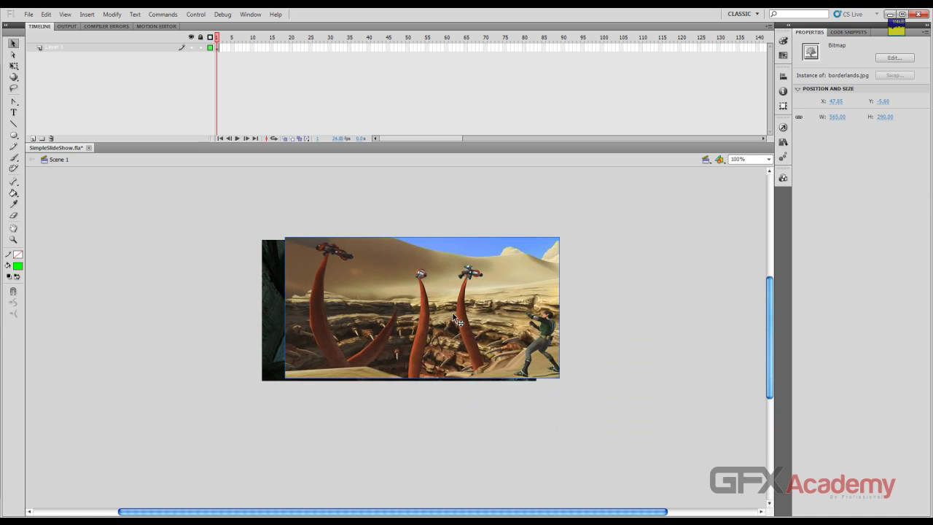
left_click(782, 77)
left_click(698, 97)
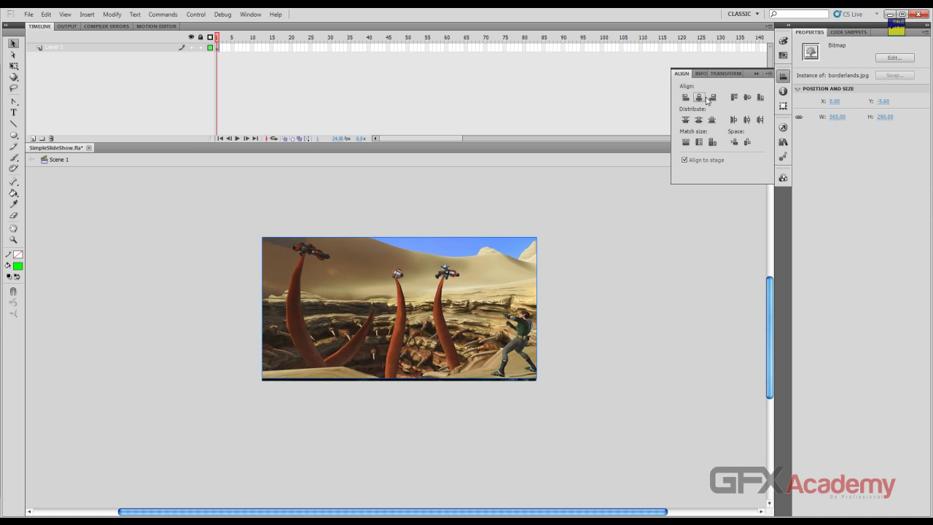
left_click(747, 97)
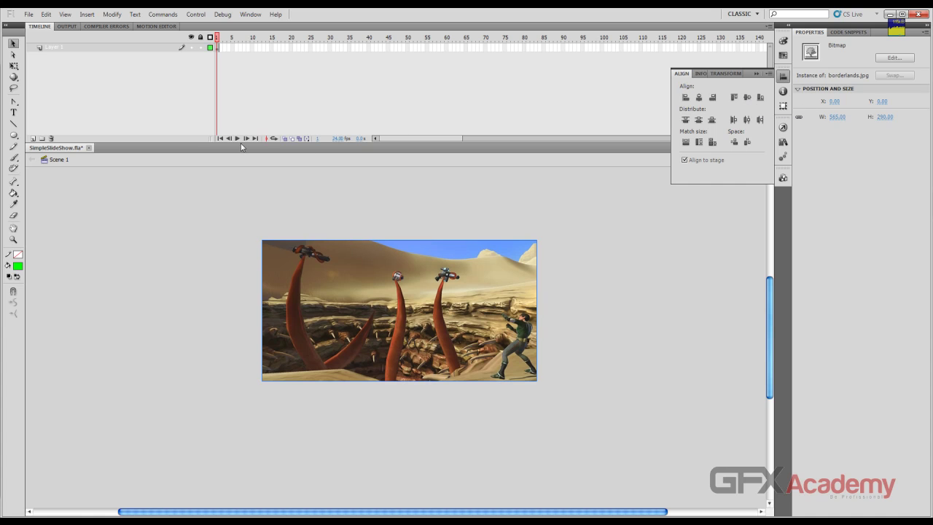
Select all the stacked images and distribute them to separate layers.
right_click(310, 286)
left_click(220, 249)
key("Delete")
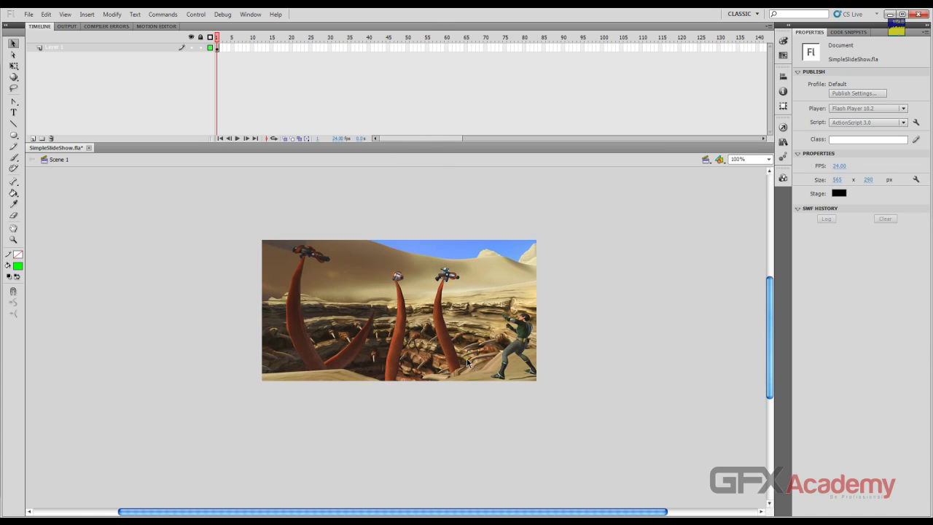
left_click(415, 349)
right_click(414, 349)
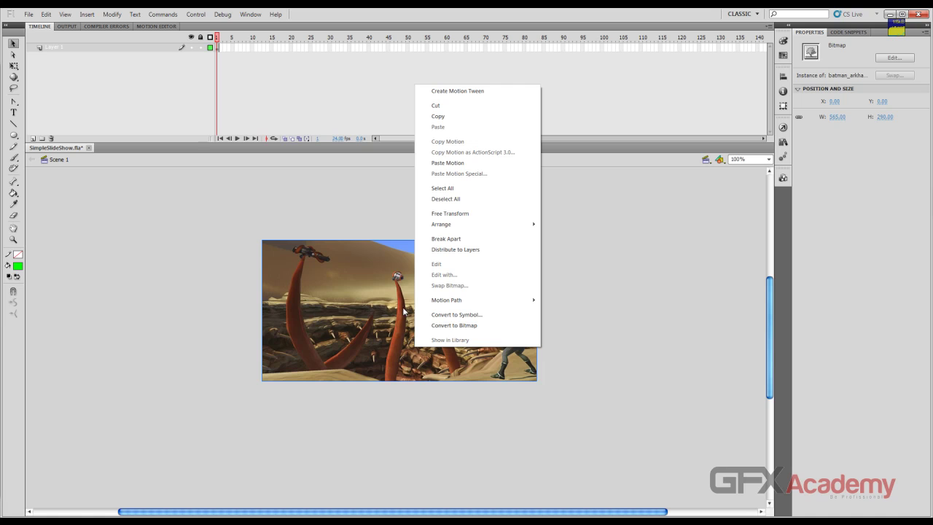
left_click(475, 251)
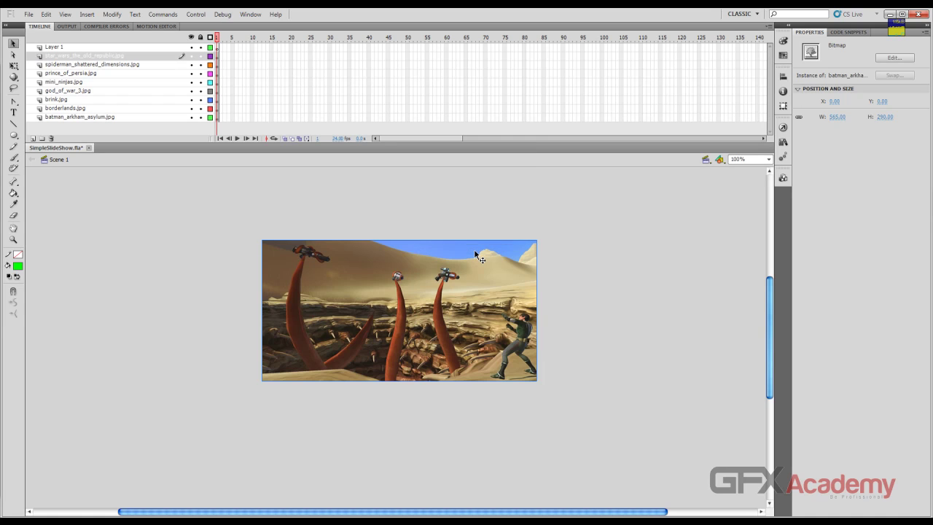
Move the spiderman_shattered_dimensions.jpg layer above the star_wars_the_old_republic.jpg layer and save the document.
scroll(137, 238, "down", 3)
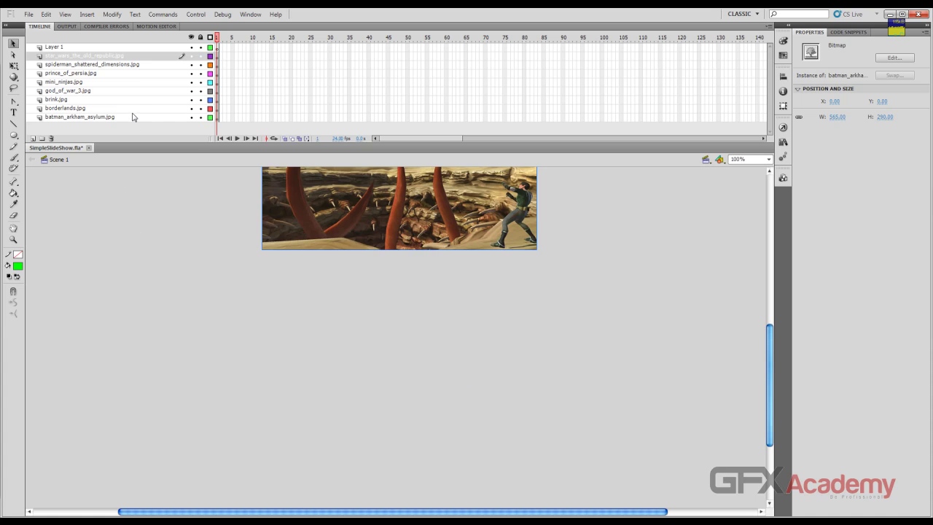
left_click(133, 113)
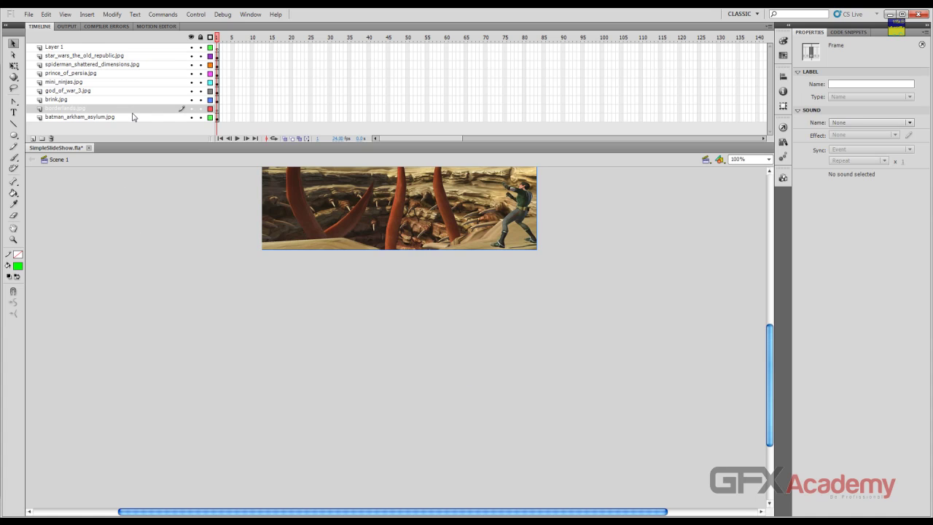
scroll(207, 255, "up", 2)
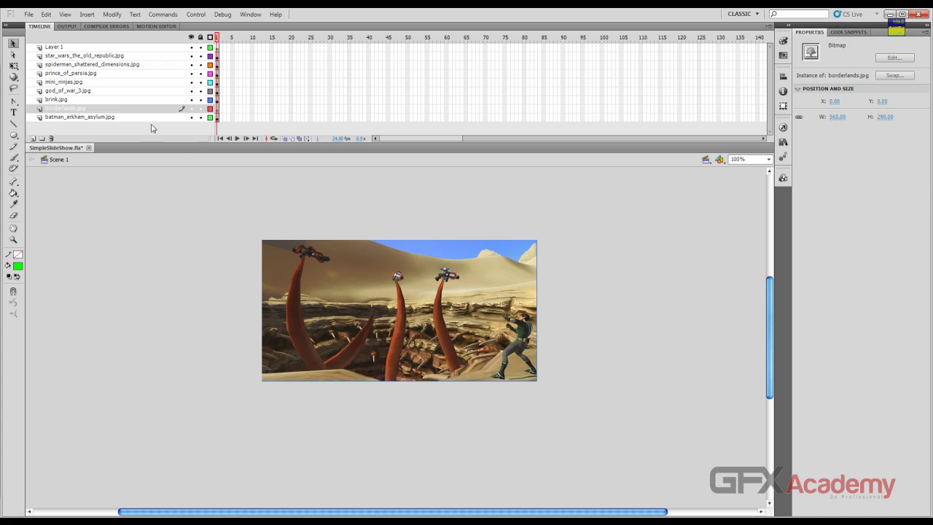
left_click(122, 117)
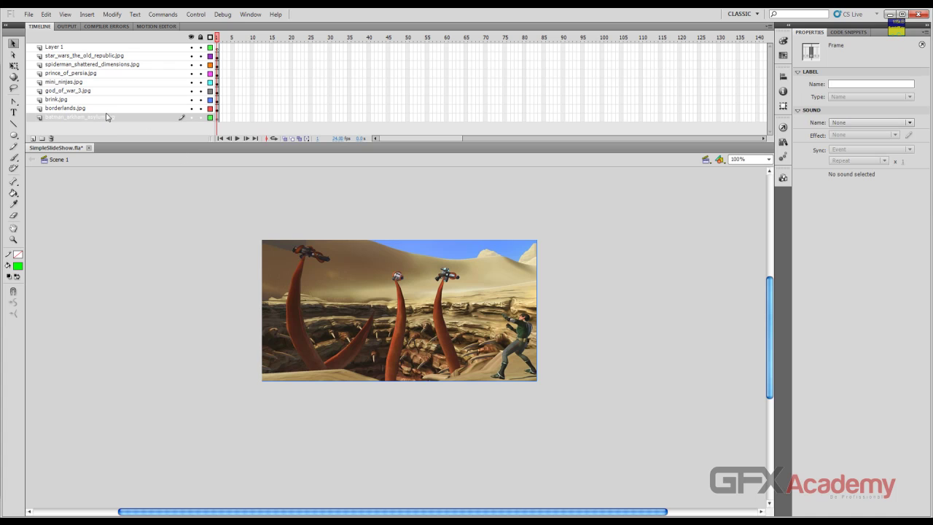
left_click(109, 56)
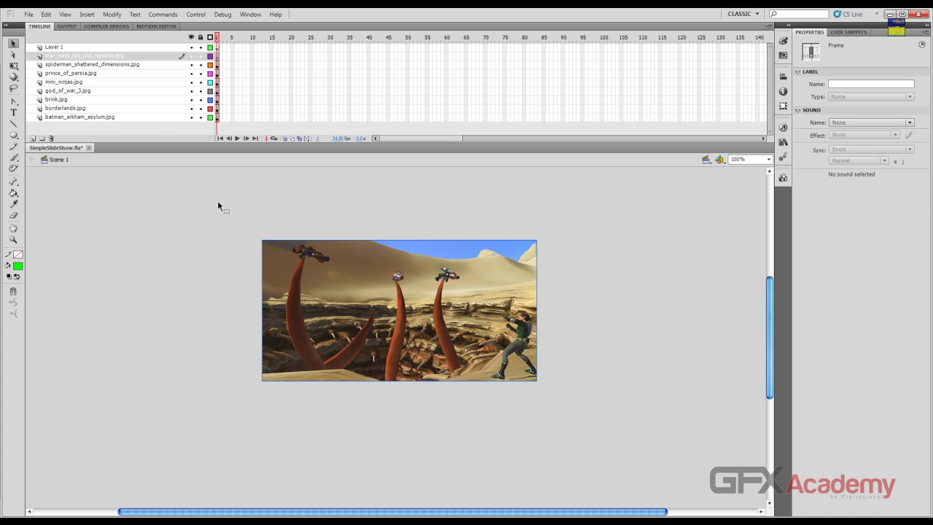
left_click_drag(122, 64, 115, 61)
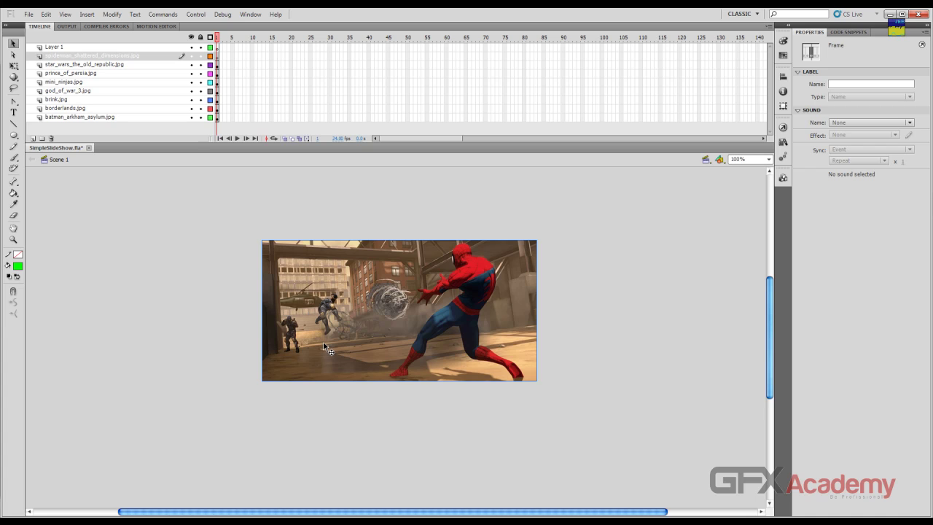
key("ctrl+equal")
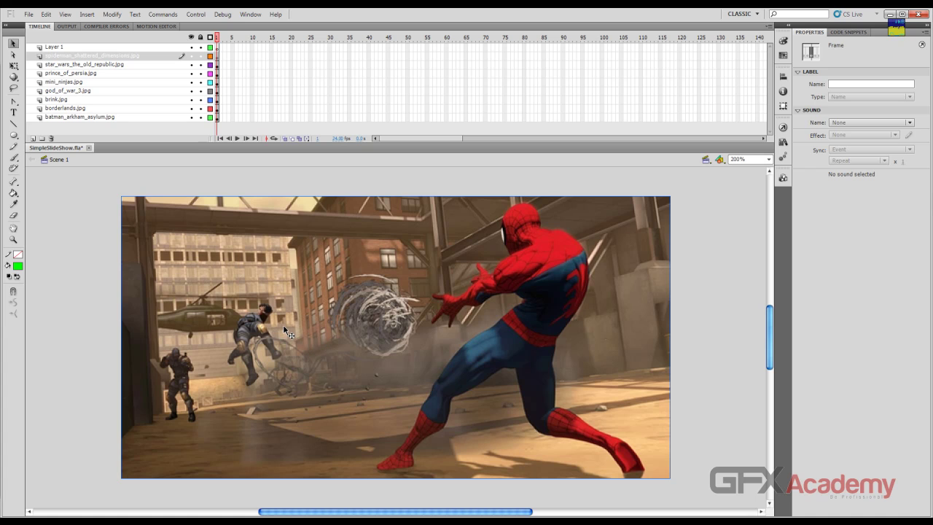
left_click(78, 315)
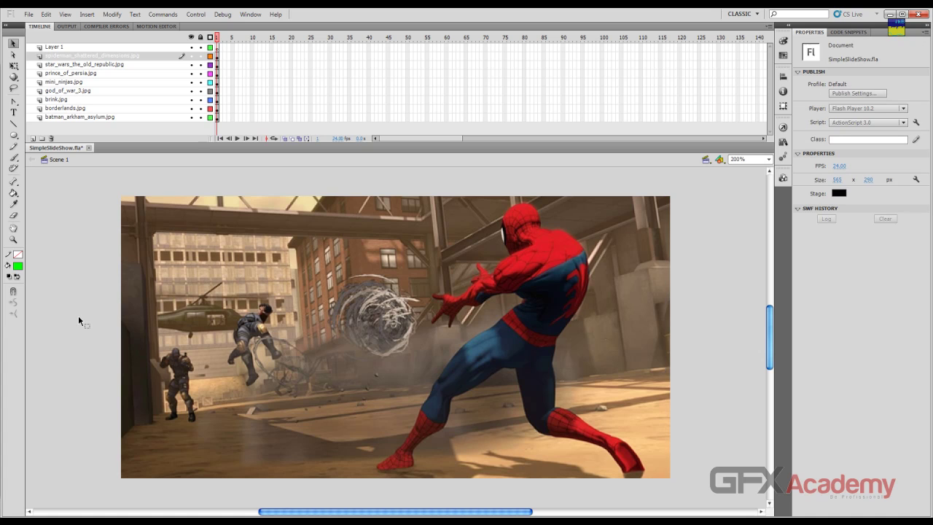
key("ctrl+s")
Extend all layers to frame 140 and set the playhead to frame 10.
left_click_drag(230, 50, 758, 124)
key("F5")
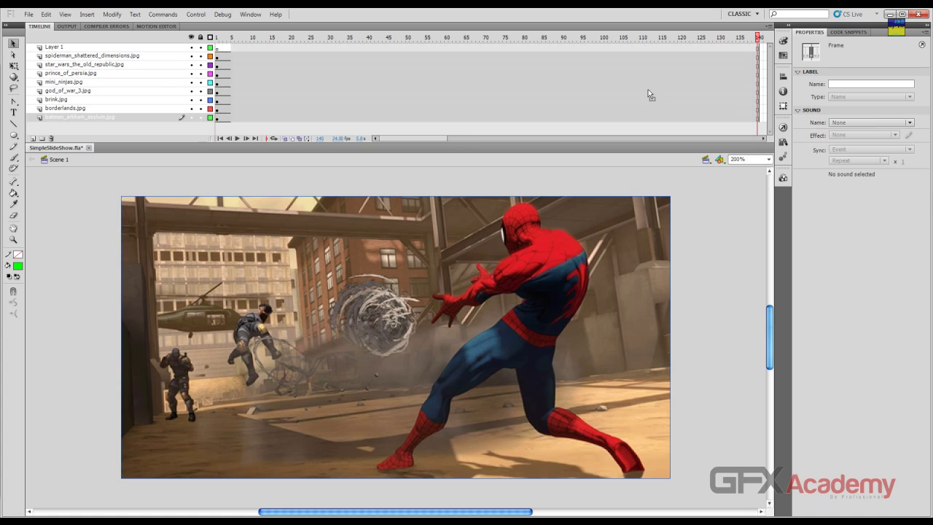
left_click(253, 37)
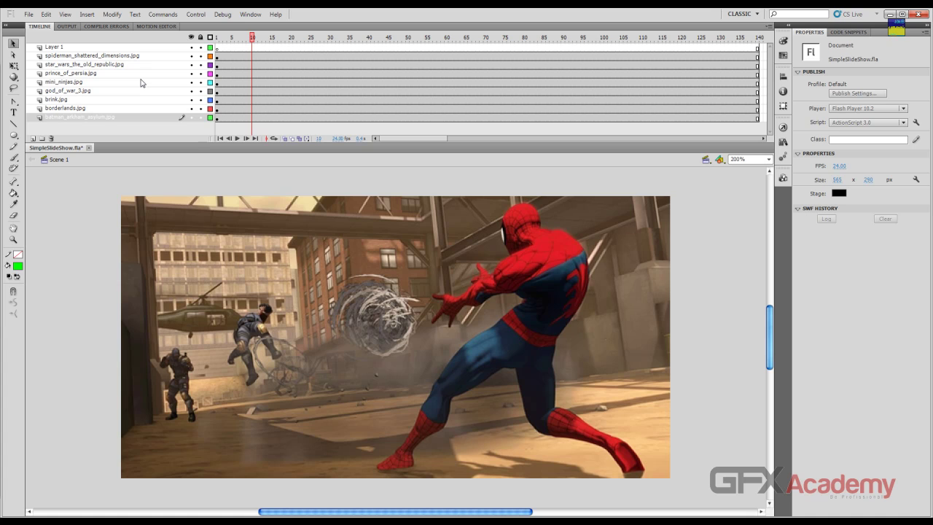
Convert the Spiderman image to a movie clip symbol named 1 and lock its layer.
left_click(146, 56)
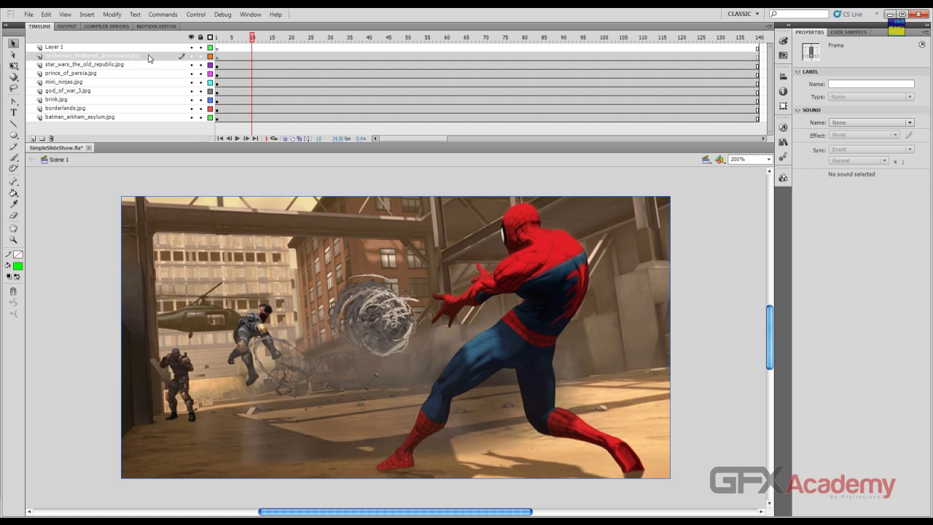
key("F8")
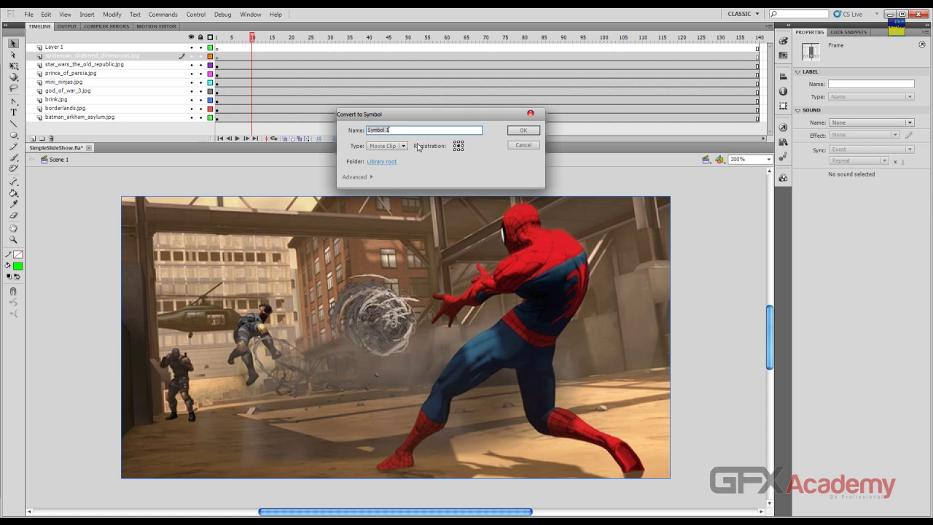
key("Return")
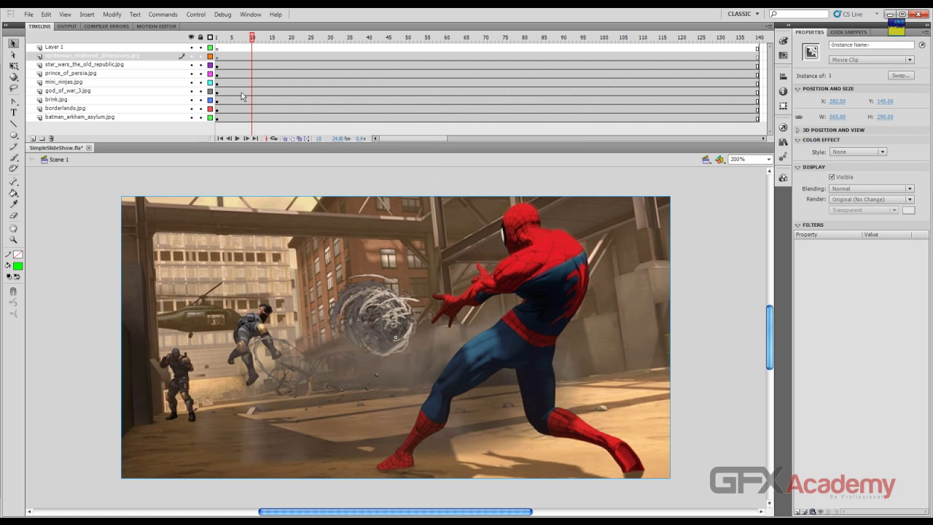
left_click(201, 56)
Convert the star_wars_the_old_republic.jpg image to a movie clip symbol named 2 and lock its layer.
left_click(172, 65)
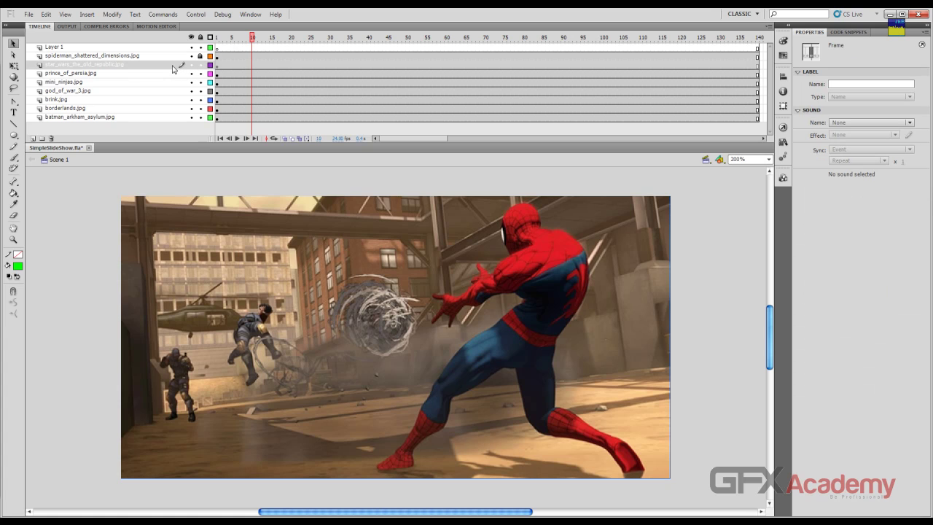
key("F8")
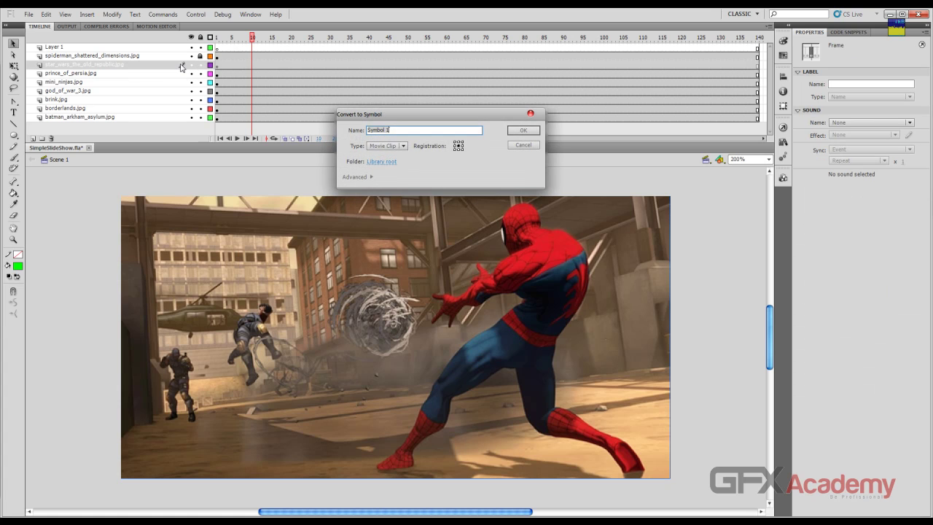
type("2")
key("Return")
left_click(200, 64)
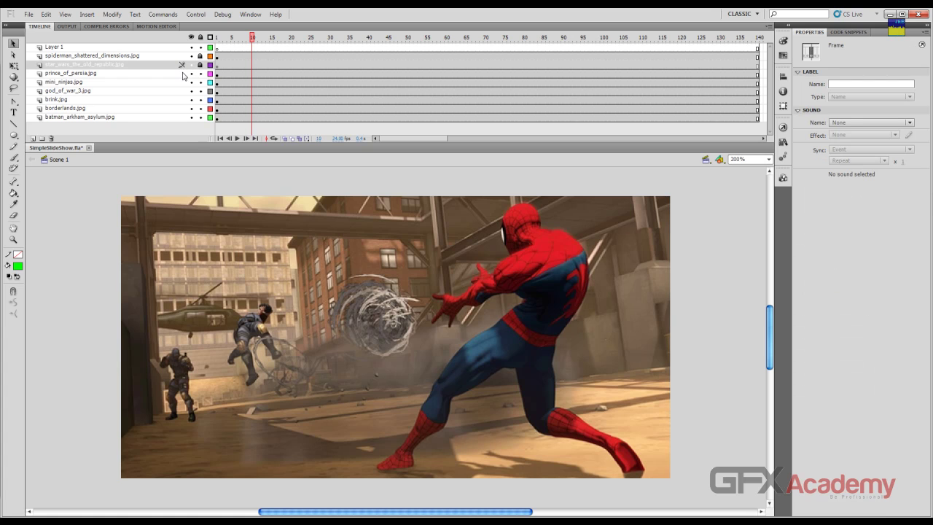
Convert the prince_of_persia.jpg image to a movie clip symbol named 3.
left_click(178, 74)
key("F8")
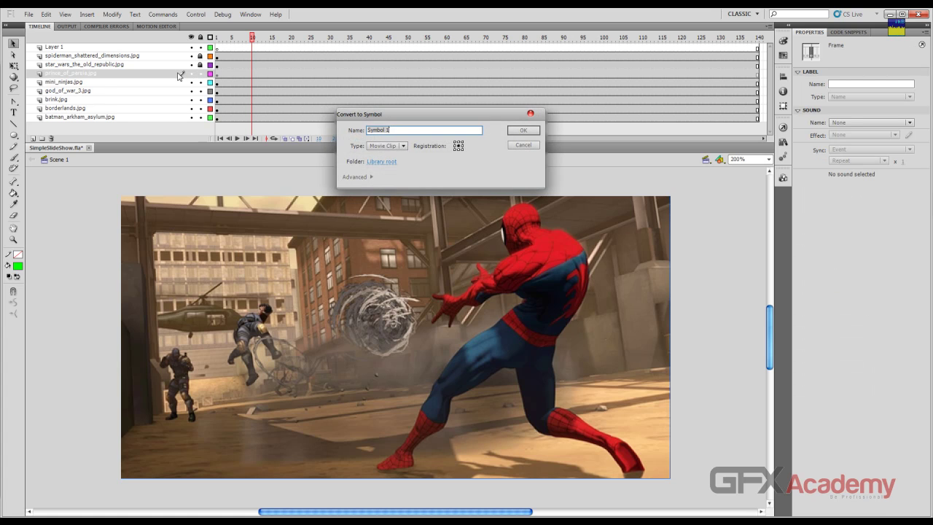
type("3")
key("Return")
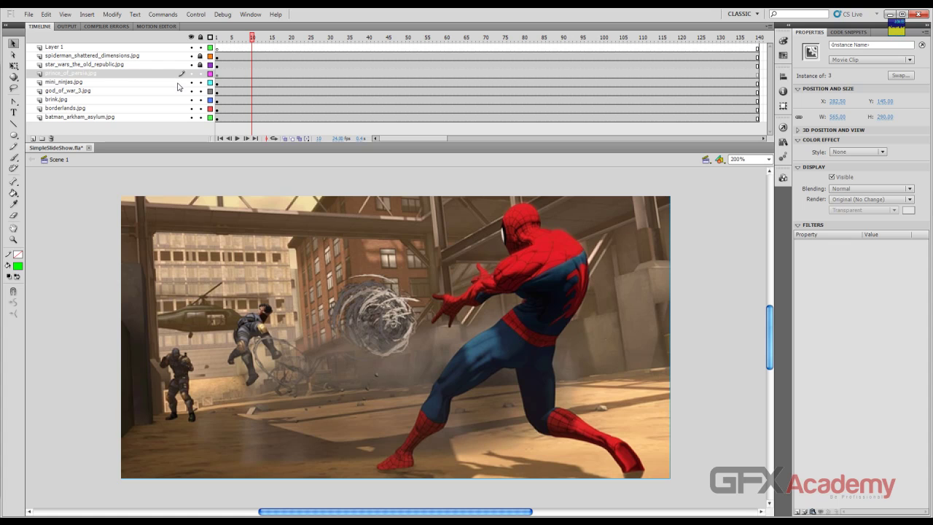
Convert the mini_ninjas.jpg image to a movie clip symbol named 4.
left_click(178, 85)
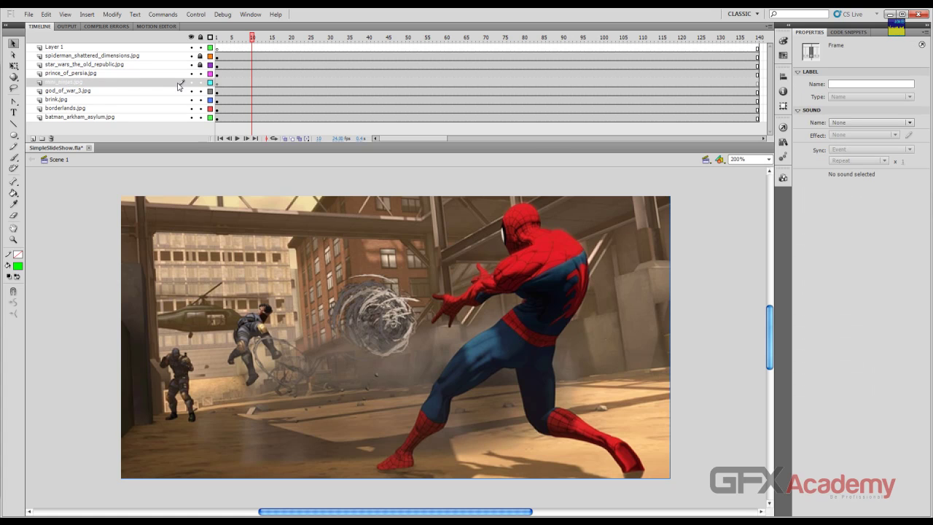
key("F8")
type("4")
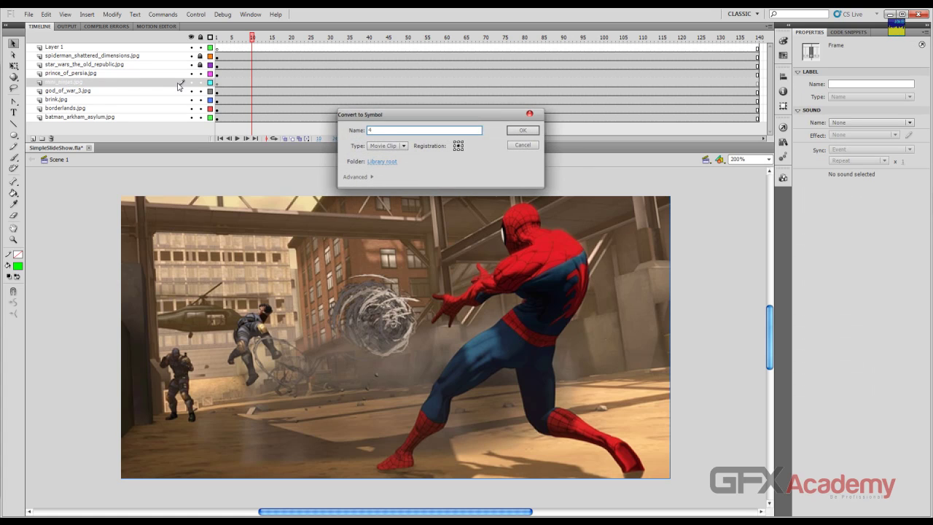
key("Return")
Convert the god_of_war_3.jpg image to a movie clip symbol named 5.
left_click(179, 93)
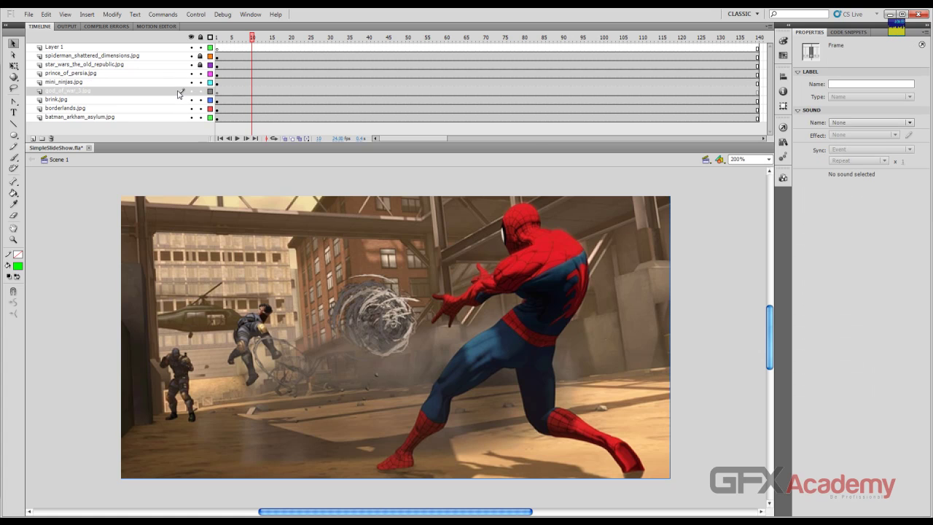
key("F8")
type("5")
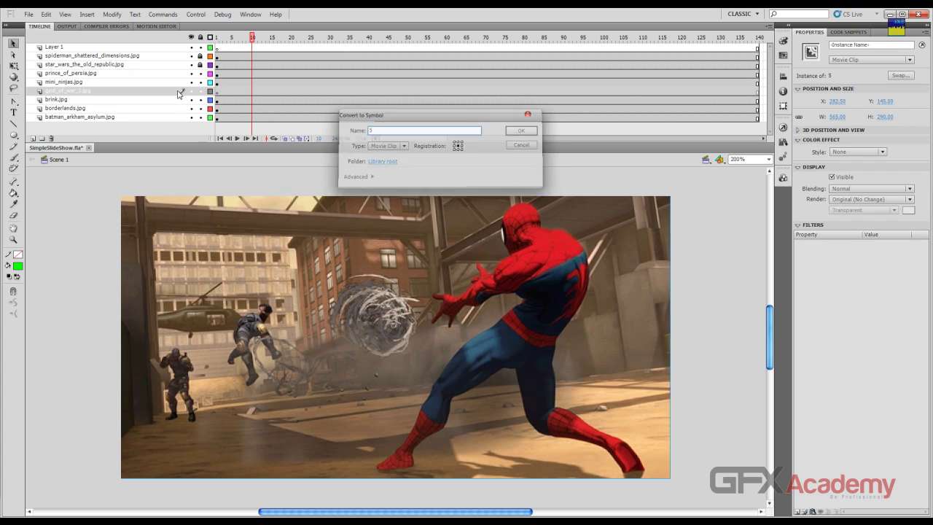
key("Return")
Convert the brink.jpg image to a movie clip symbol named 6.
left_click(175, 101)
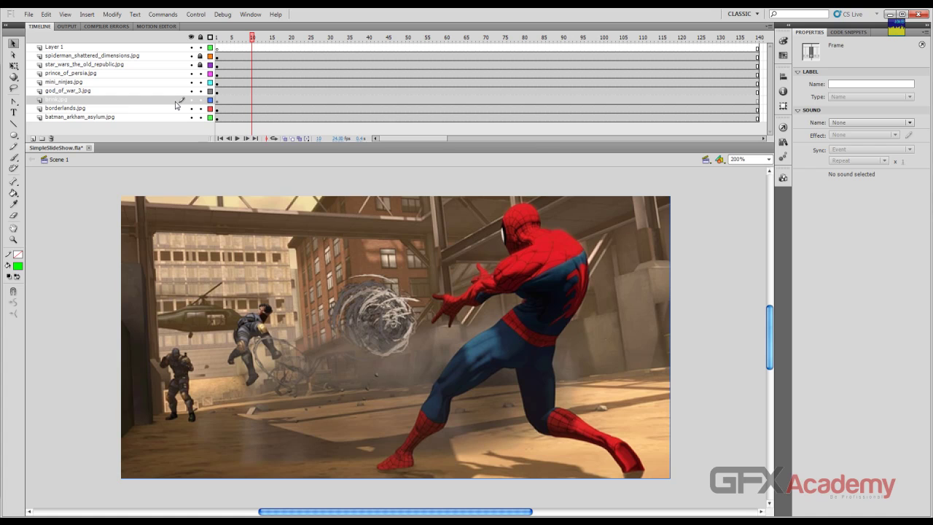
key("F8")
type("6")
key("Return")
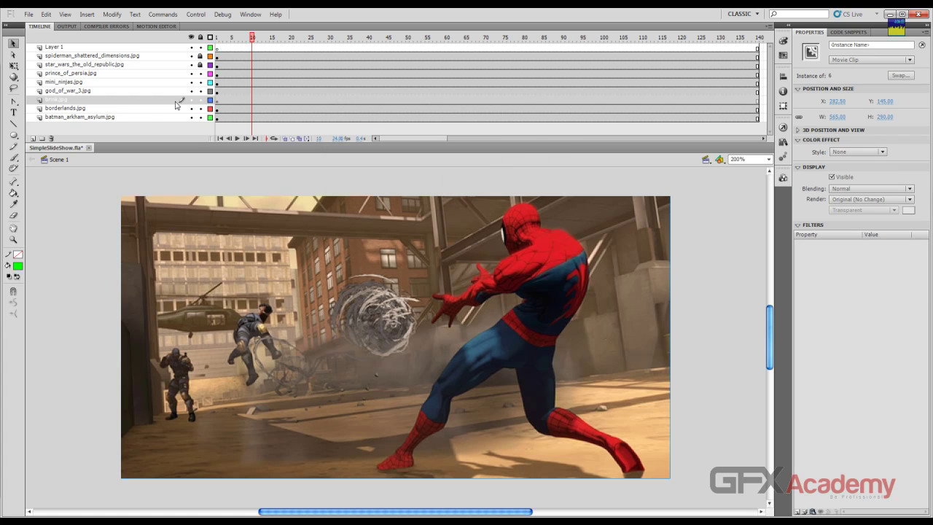
Convert the borderlands.jpg image to a movie clip symbol named 7.
left_click(172, 110)
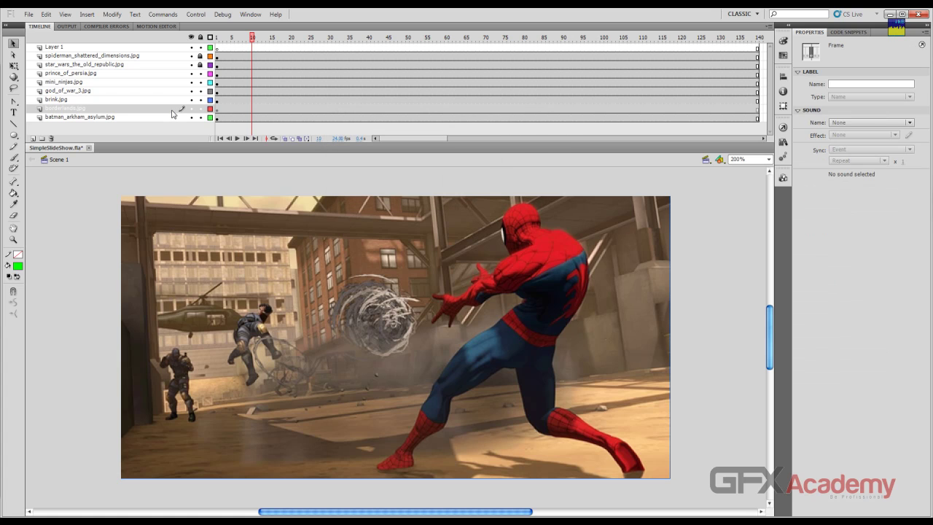
key("F8")
type("7")
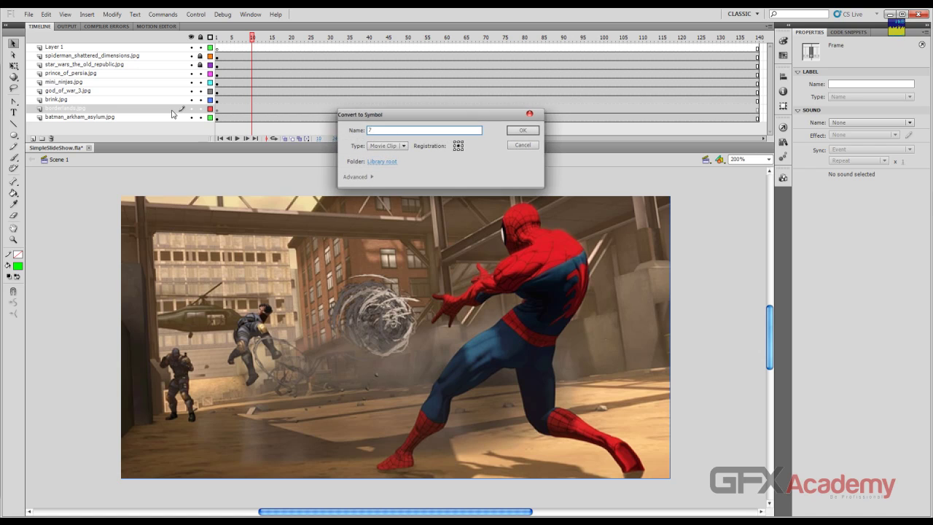
key("Return")
Convert the batman_arkham_asylum.jpg image to a movie clip symbol named 8 and lock the layers from prince_of_persia.jpg through batman_arkham_asylum.jpg.
left_click(180, 118)
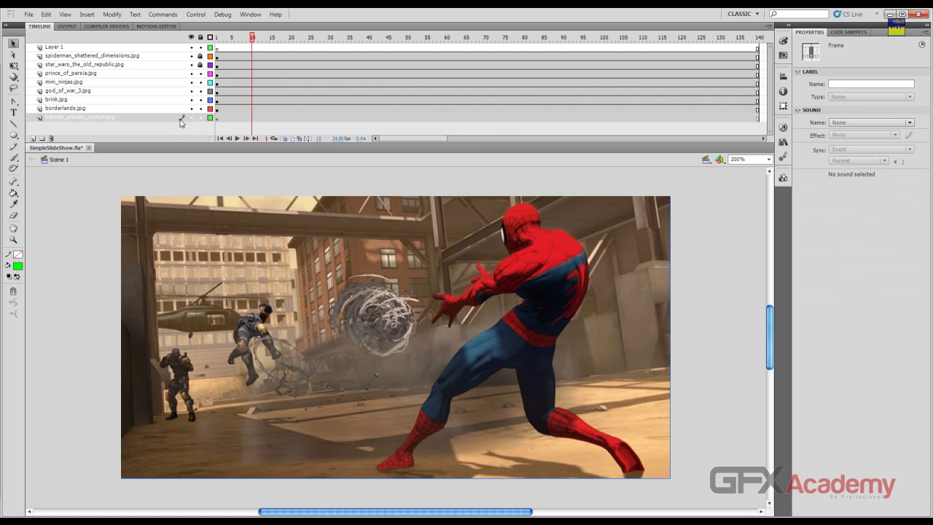
key("F8")
type("8")
key("Return")
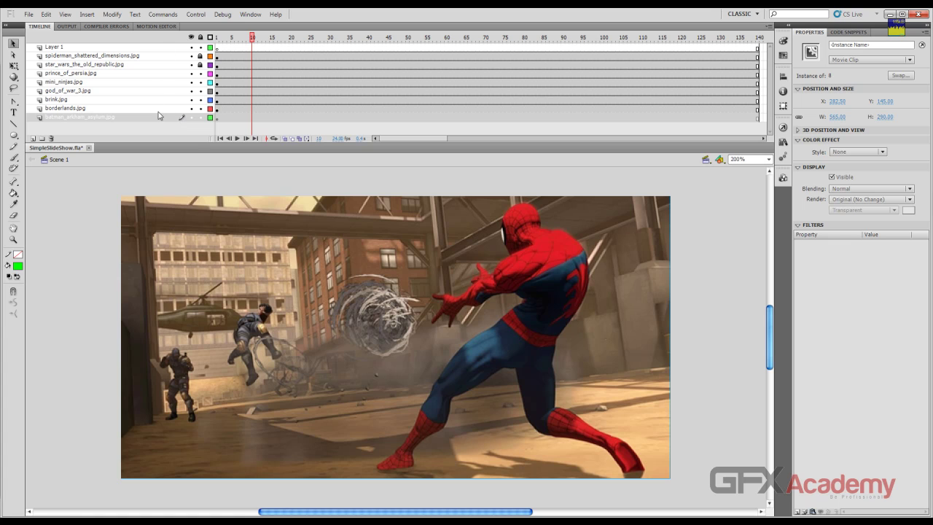
left_click_drag(202, 73, 202, 119)
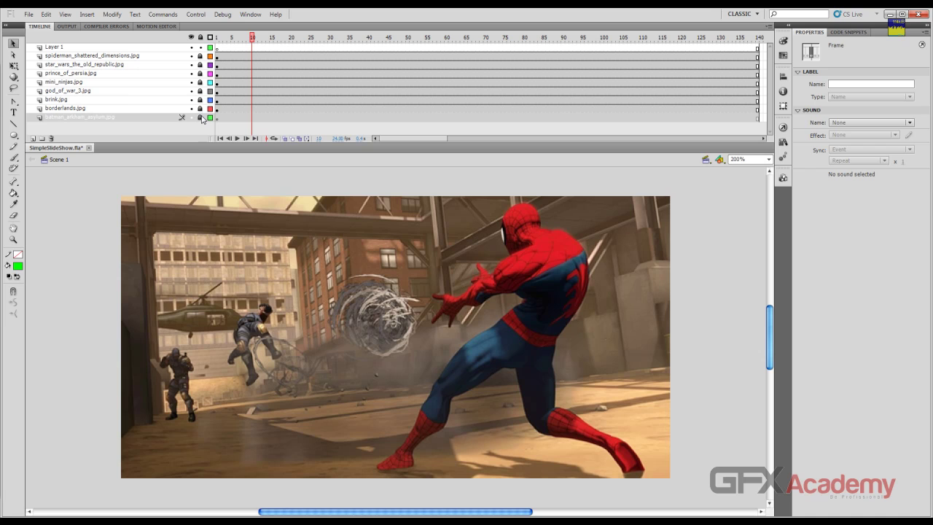
Unlock the Spiderman layer, insert a keyframe at frame 20, and create a classic tween between frames 1 and 20.
left_click_drag(254, 37, 214, 46)
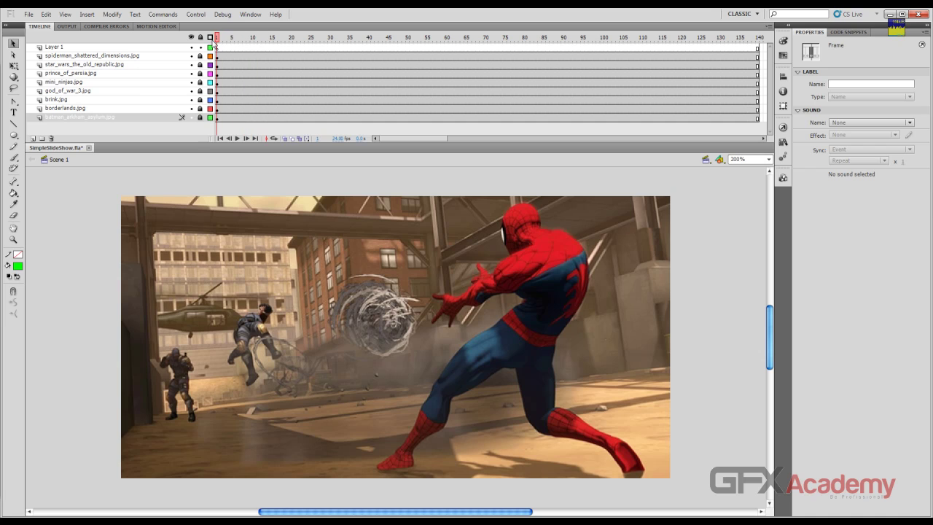
left_click(254, 245)
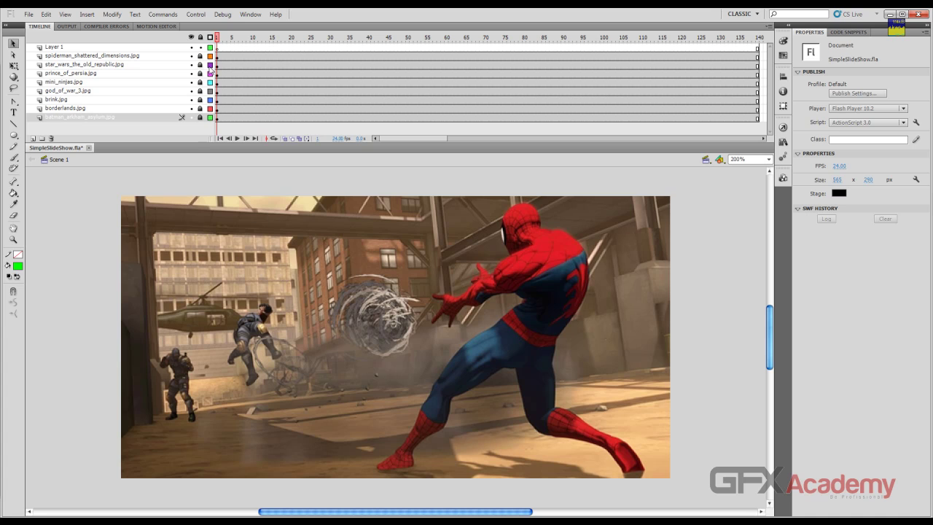
left_click(268, 303)
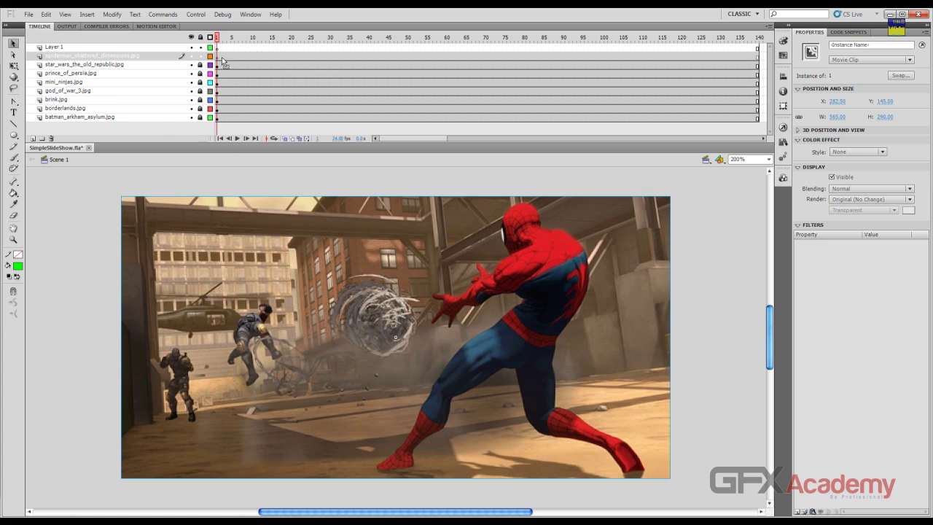
left_click(290, 57)
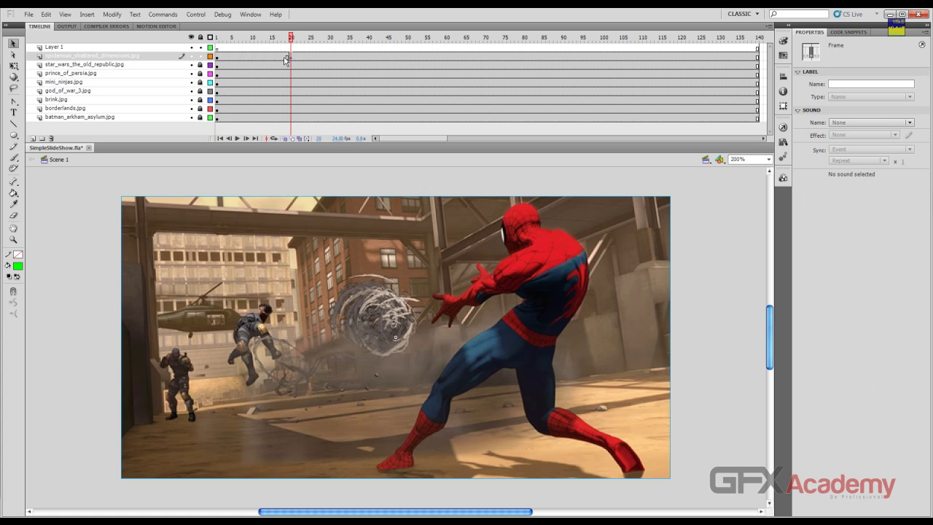
right_click(279, 57)
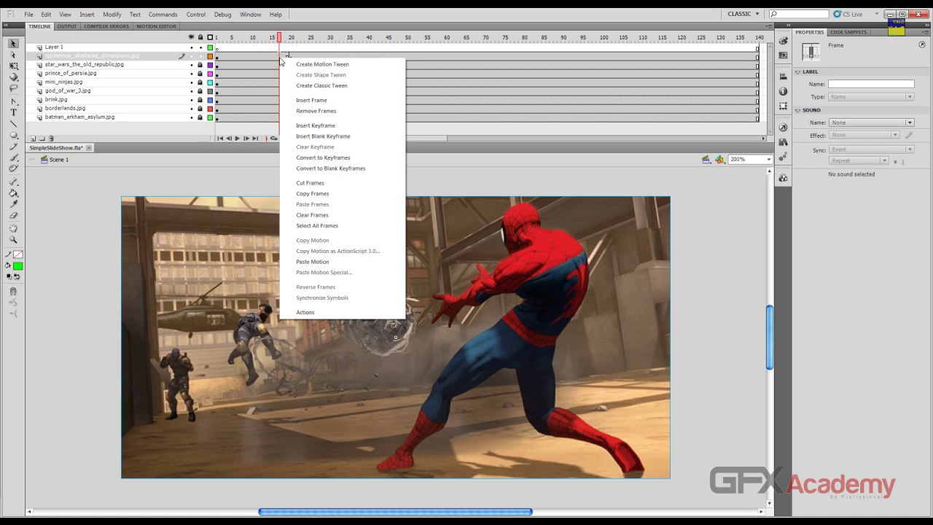
left_click(333, 86)
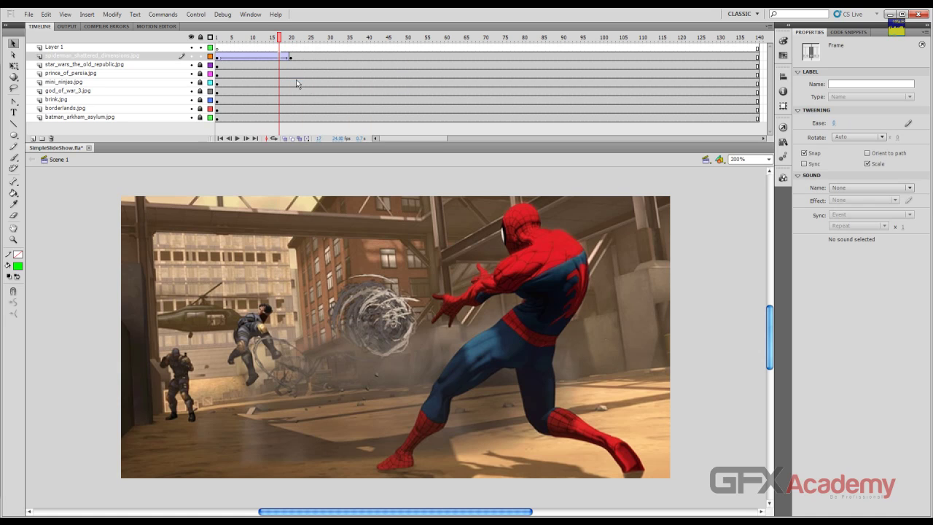
Set the Spiderman movie clip's colour effect at frame 1 to Alpha 0%.
left_click(216, 39)
left_click(266, 232)
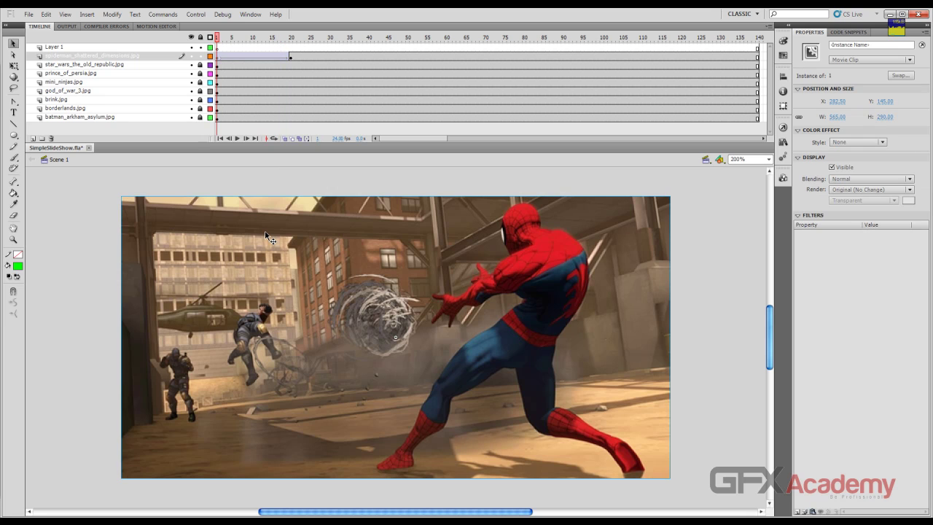
left_click(880, 142)
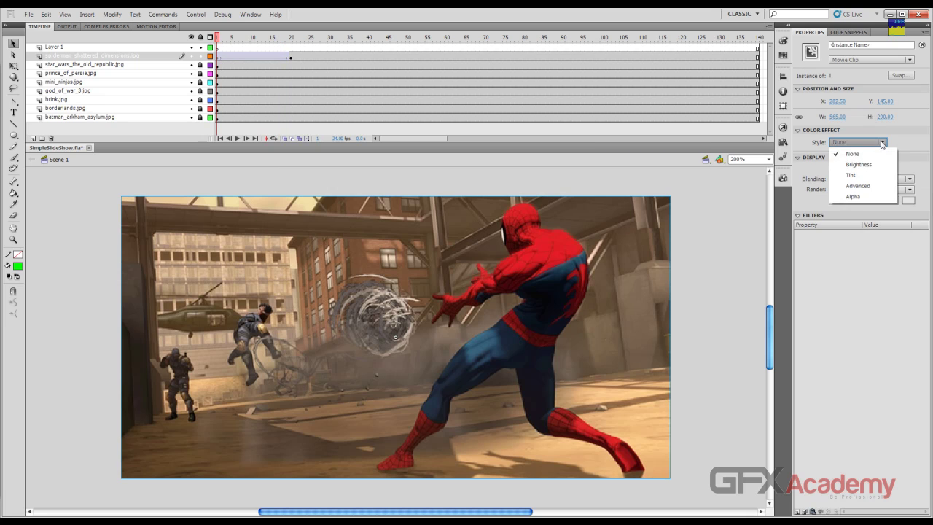
left_click(860, 196)
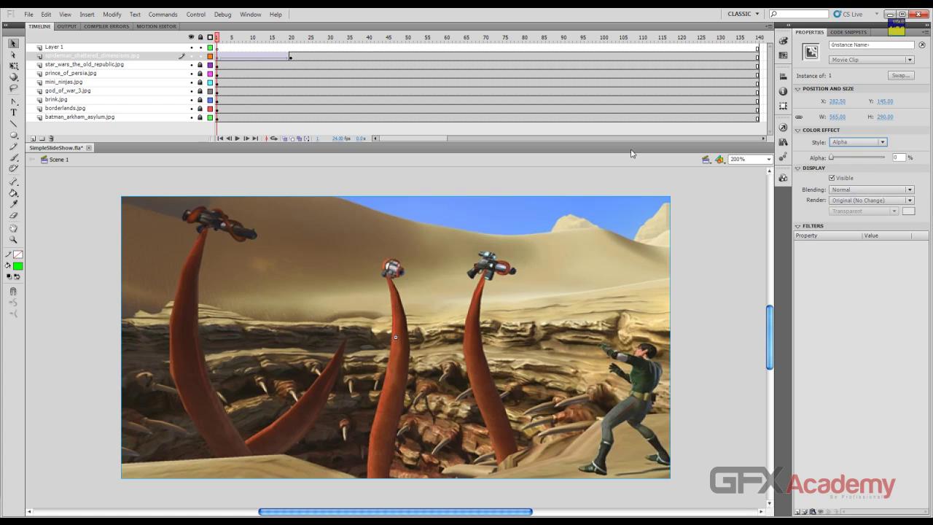
mouse_move(217, 38)
left_mouse_down()
mouse_move(292, 44)
mouse_move(209, 42)
left_mouse_up()
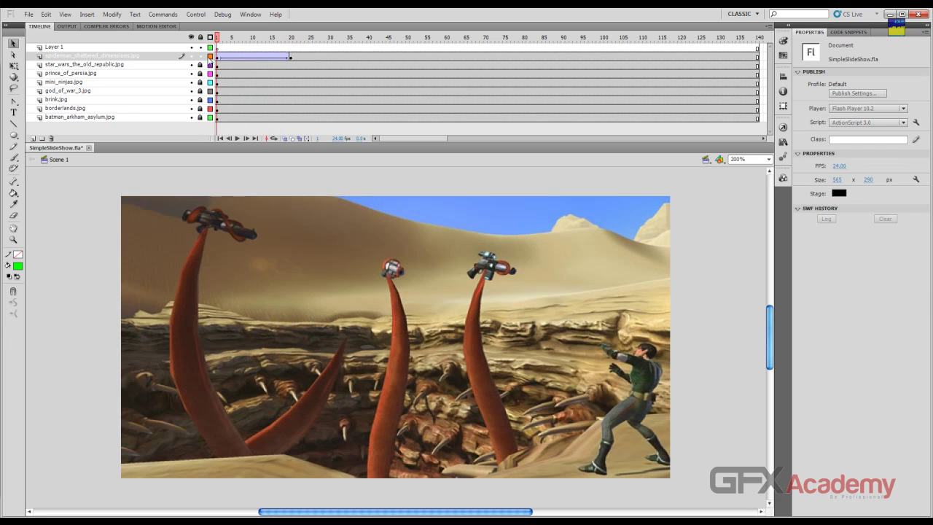
Move the starting keyframes of the layers from star_wars_the_old_republic.jpg through batman_arkham_asylum.jpg to frame 20.
left_click(217, 117)
left_click_drag(219, 73, 291, 75)
key("F5")
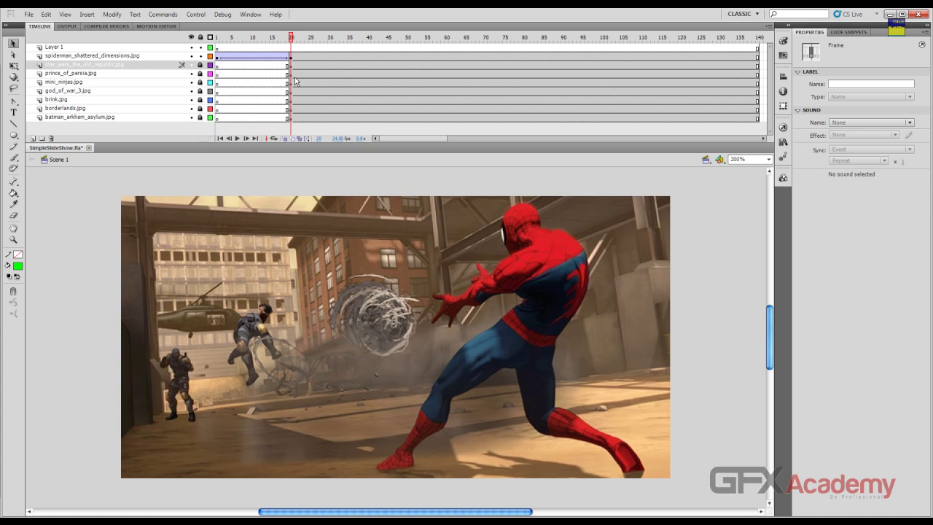
Preview the Spiderman fade-in by scrubbing the timeline and testing the movie.
left_click_drag(290, 38, 243, 45)
key("ctrl+Return")
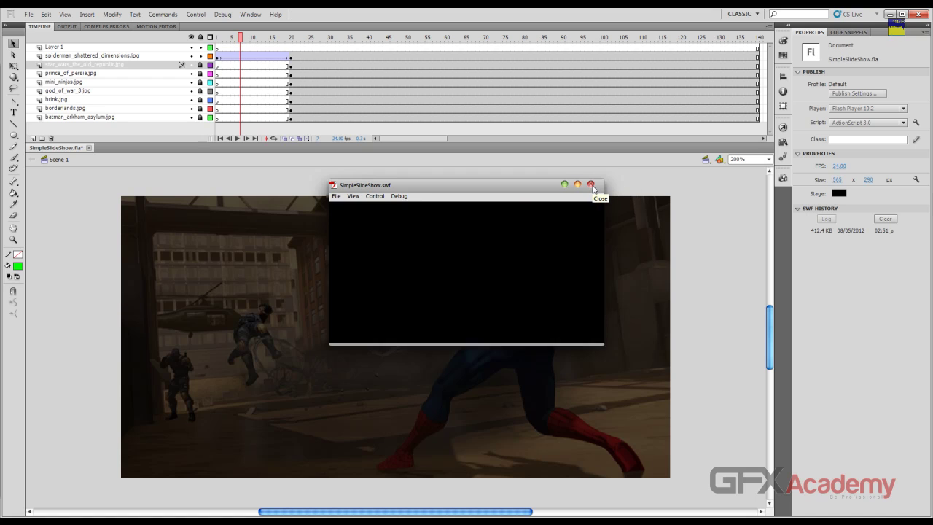
left_click(591, 184)
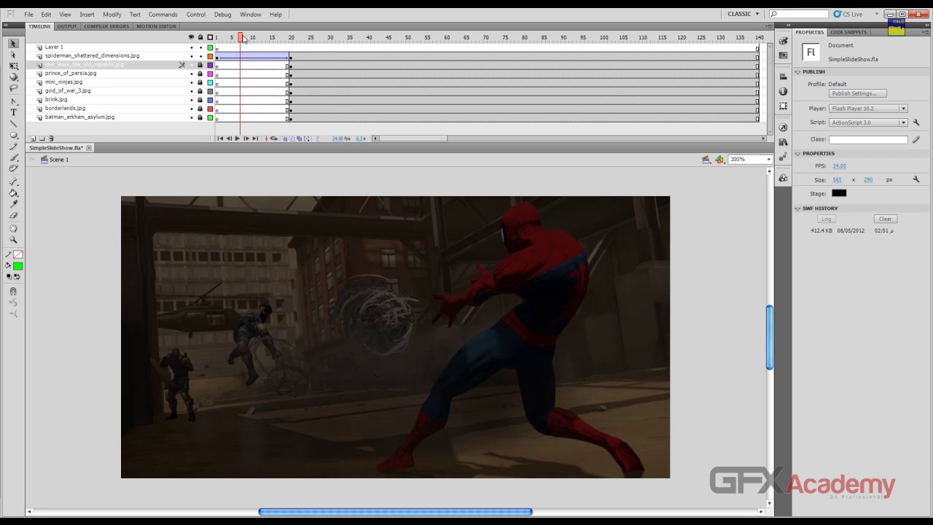
Move the ending keyframe of the Spiderman layer's fade-in tween to frame 15.
left_click_drag(241, 40, 292, 41)
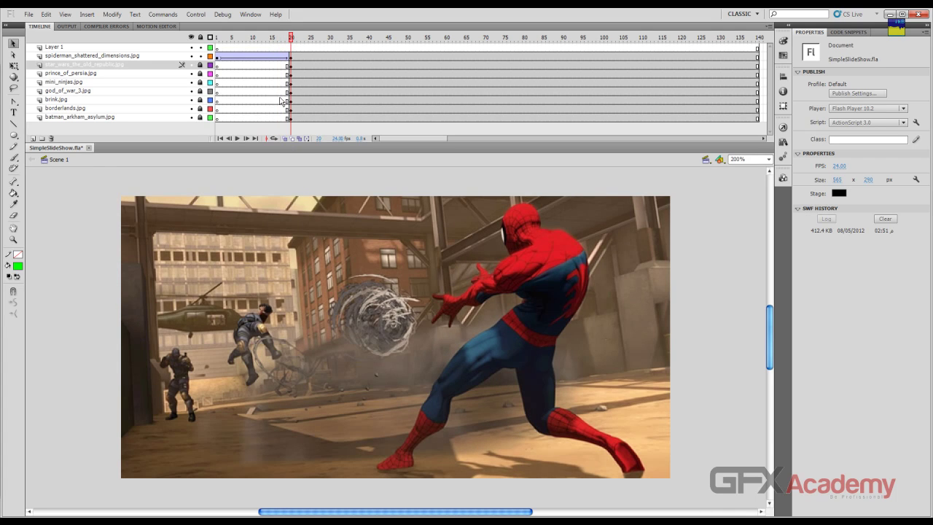
left_click_drag(293, 42, 287, 42)
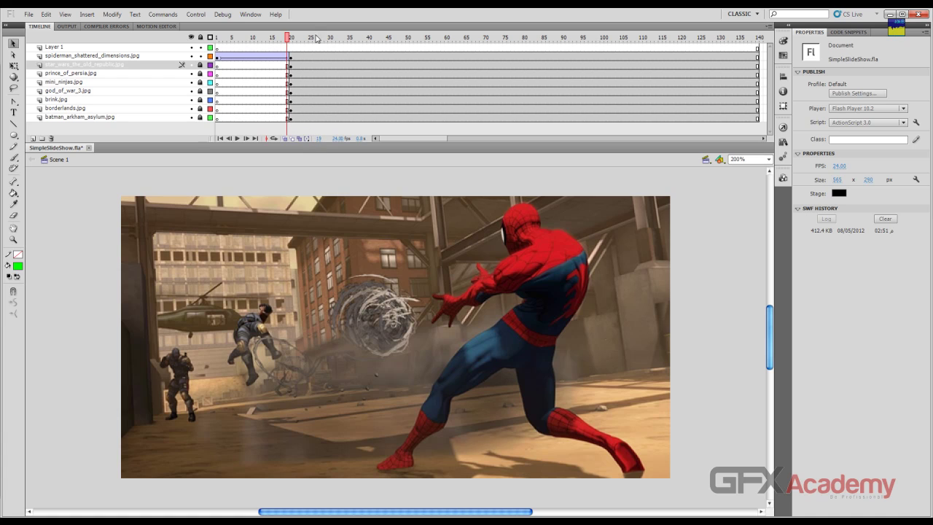
left_click(291, 37)
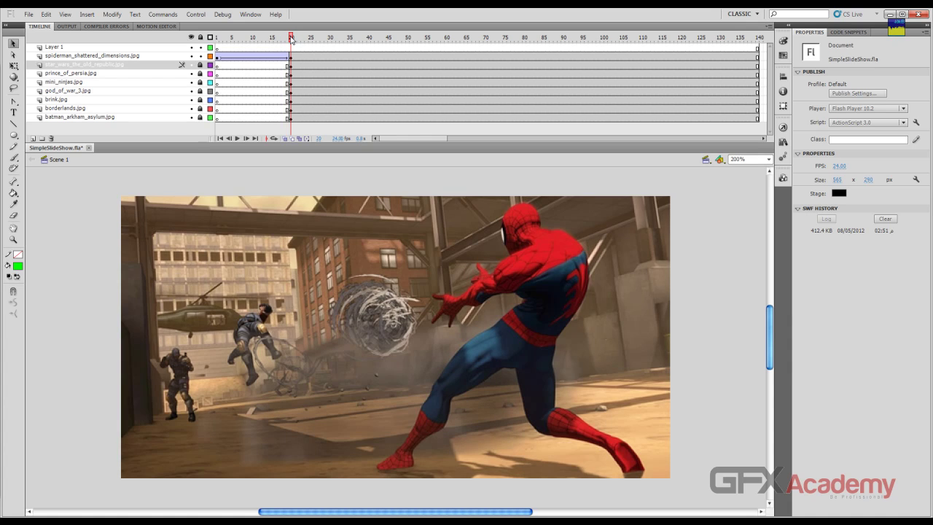
left_click(290, 56)
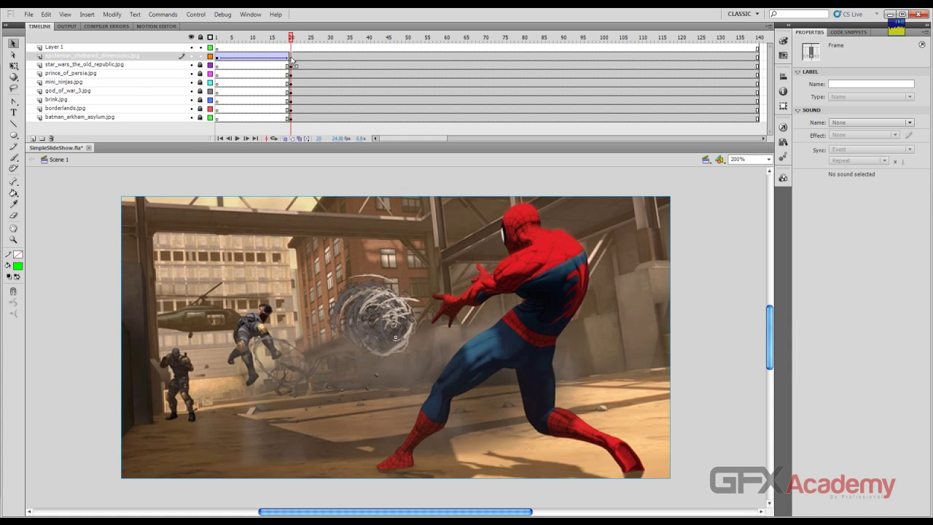
left_click_drag(279, 61, 252, 37)
Set the Spiderman fade-in tween's ease to -100 and test the movie.
left_click(248, 57)
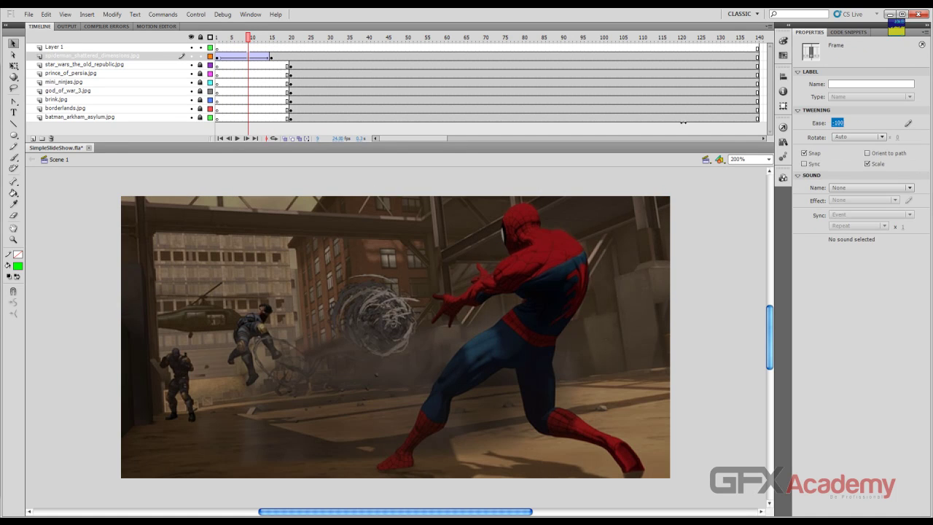
left_click_drag(836, 123, 500, 184)
key("ctrl+Return")
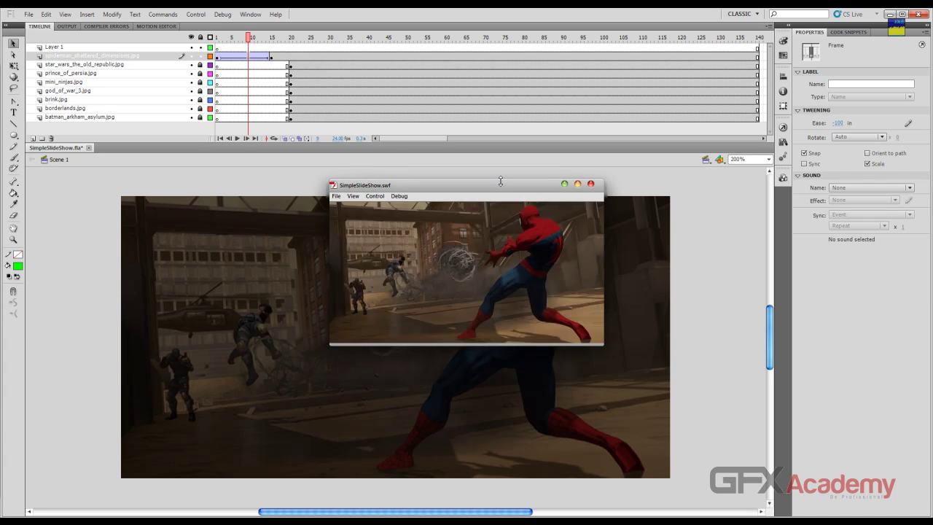
left_click(590, 184)
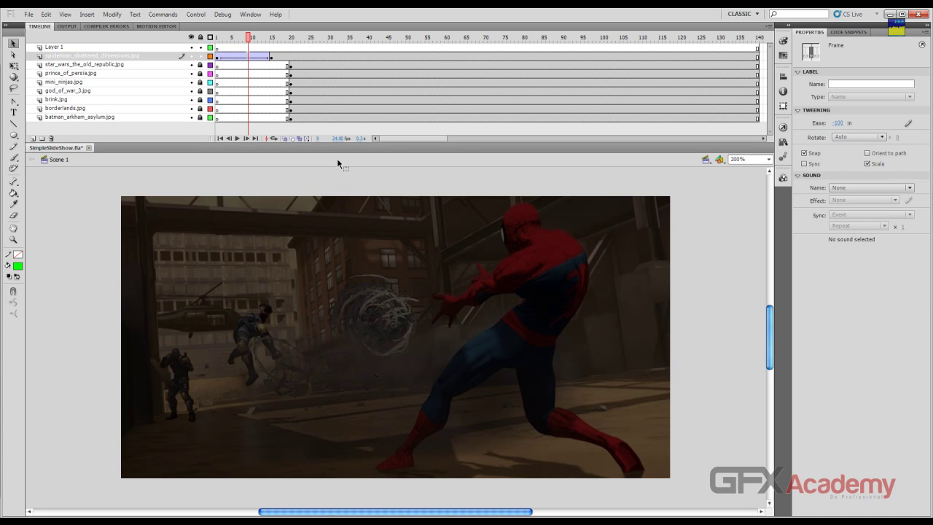
Insert keyframes at frames 40 and 55 of the Spiderman layer and create a classic tween between them.
left_click(368, 56)
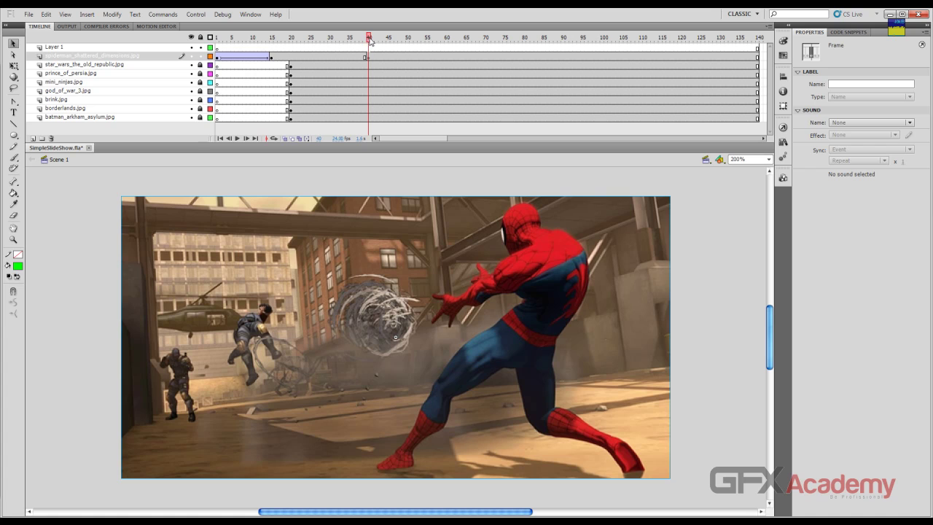
left_click_drag(372, 42, 428, 41)
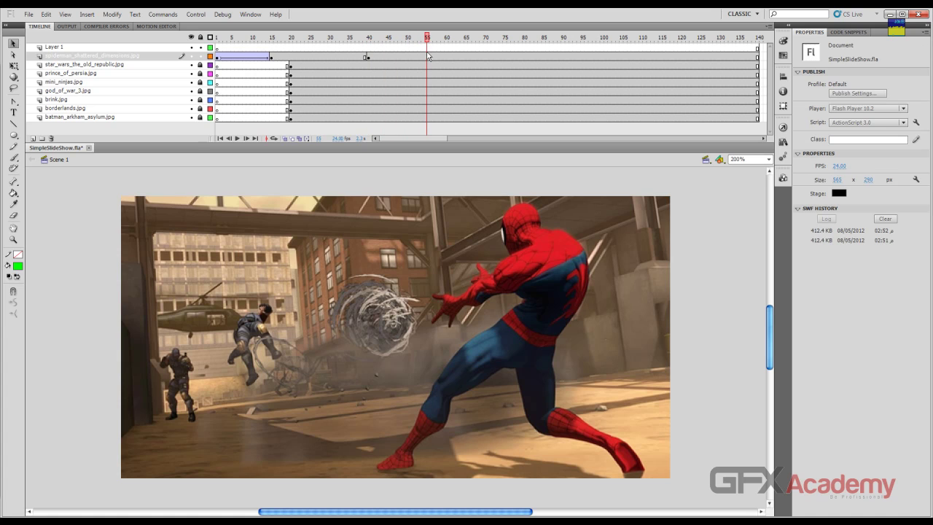
left_click(429, 59)
right_click(415, 59)
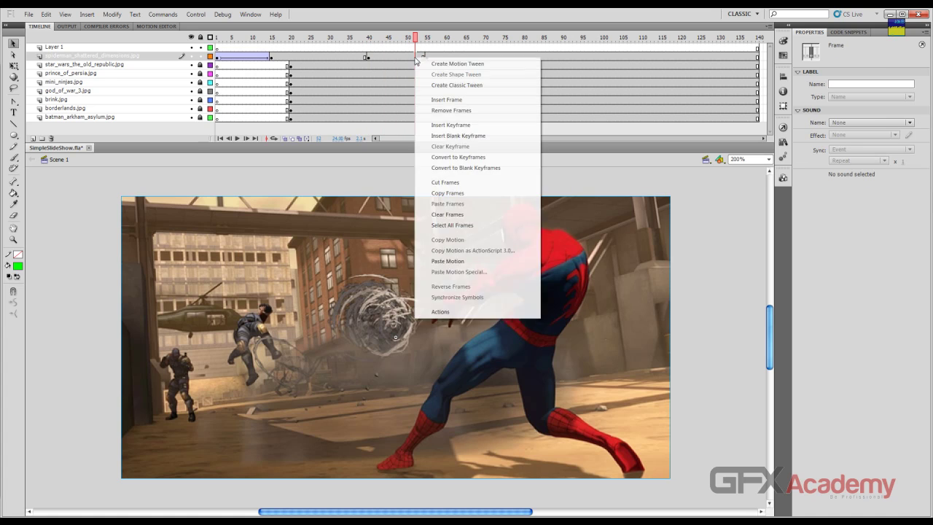
left_click(434, 85)
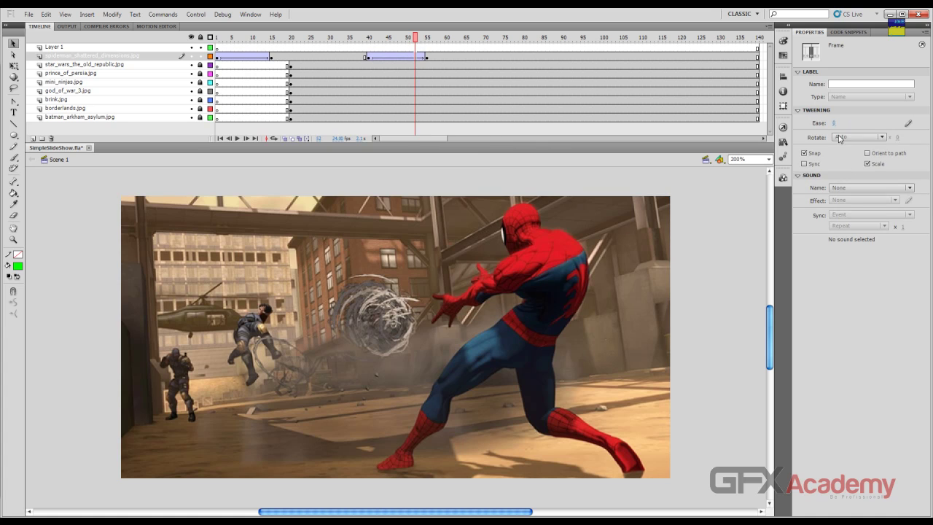
Adjust the ease of the Spiderman layer's fade-out tween and set the Spiderman clip's alpha to 0% at frame 55.
left_click_drag(834, 124, 831, 122)
left_click_drag(417, 38, 427, 37)
double_click(486, 243)
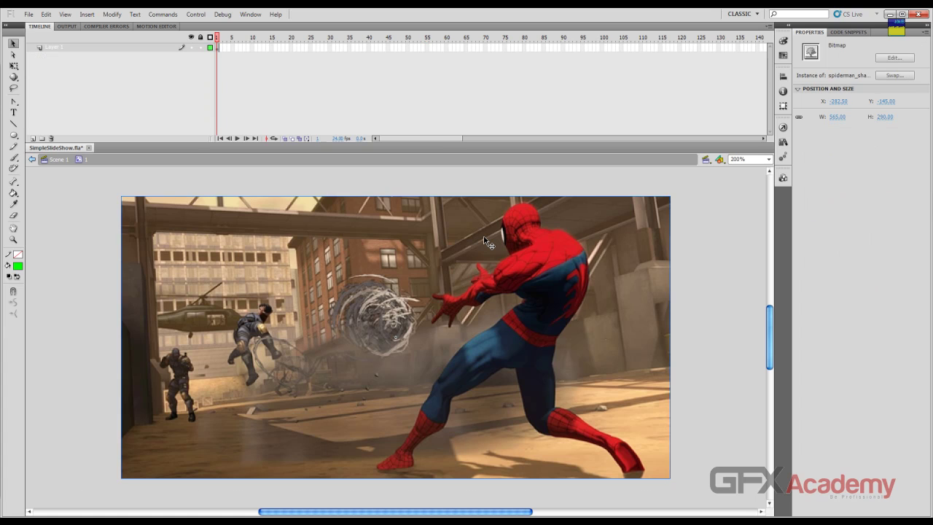
left_click(57, 159)
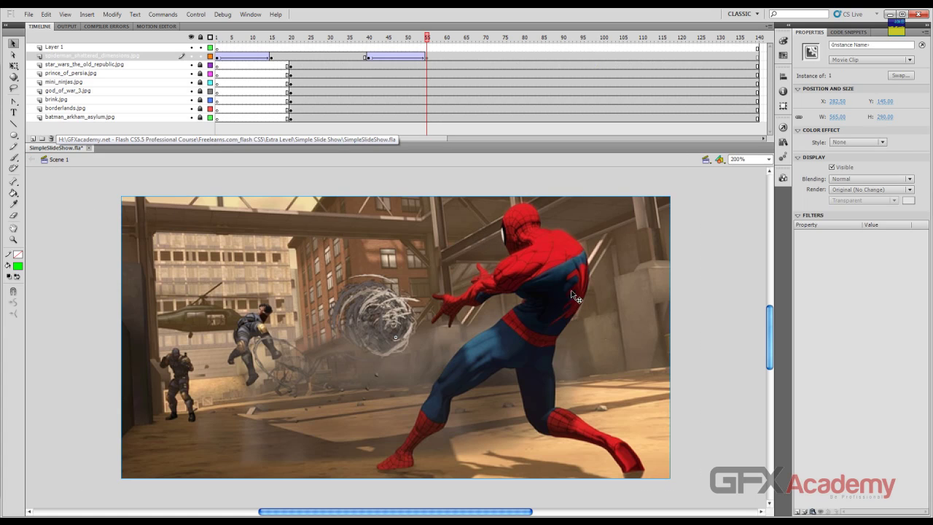
left_click(849, 142)
left_click(852, 196)
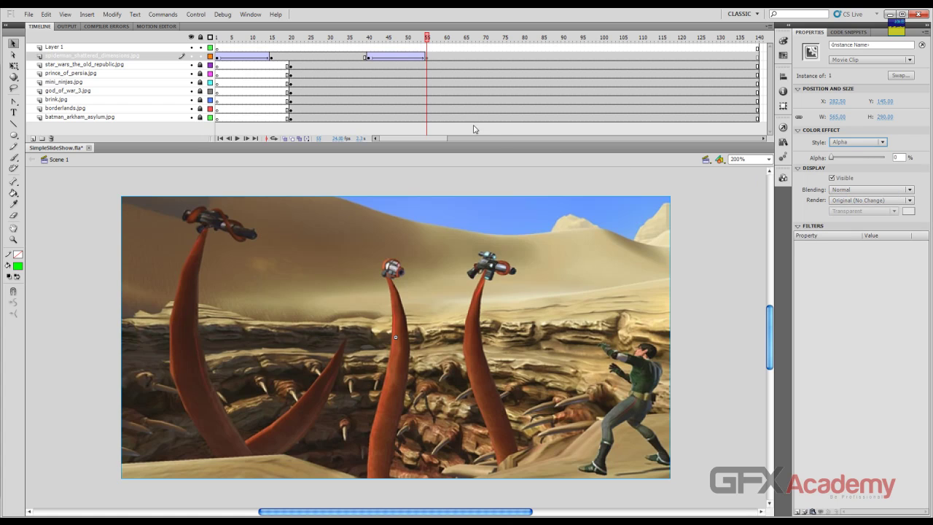
Move the starting keyframes of the seven image layers below Spiderman to frame 55.
left_click_drag(427, 40, 278, 44)
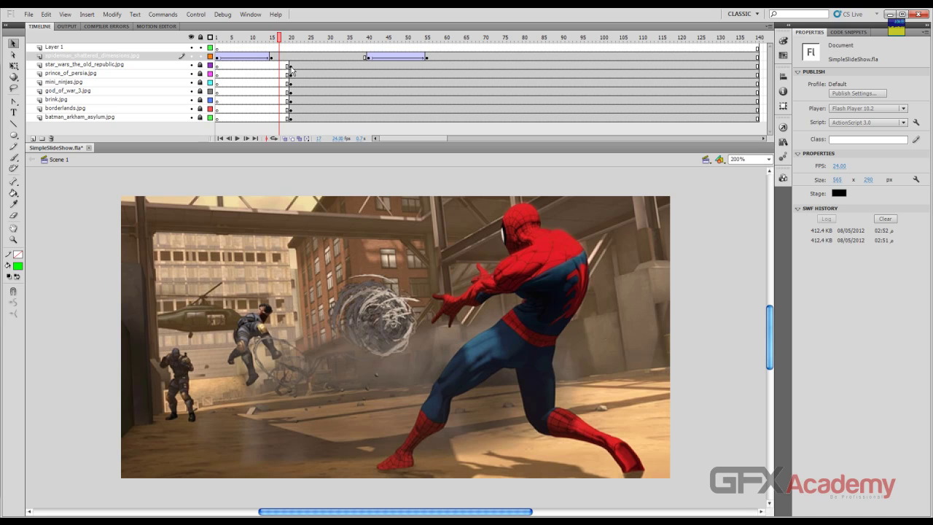
left_click(291, 116)
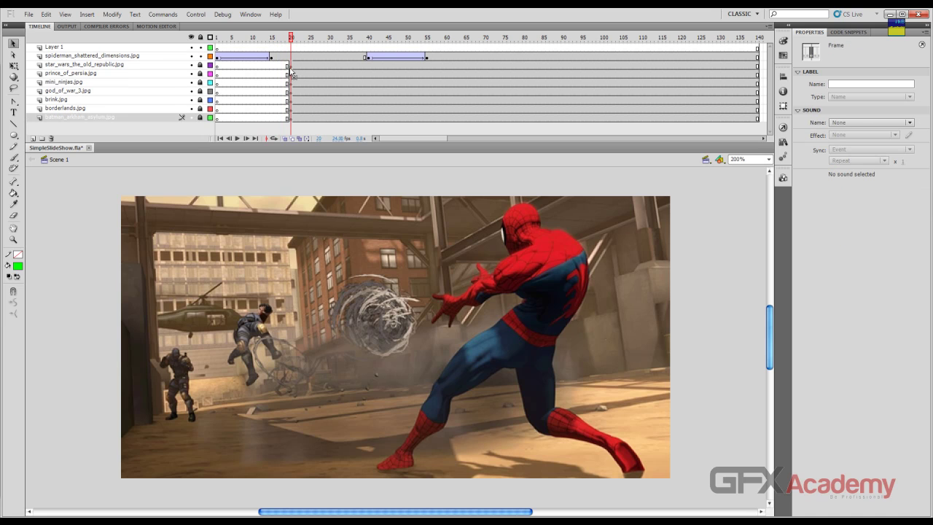
left_click(291, 69)
left_click_drag(420, 68, 426, 65)
Test the movie to check the transition from the Spiderman image to the Star Wars image.
left_click(294, 39)
key("ctrl+Return")
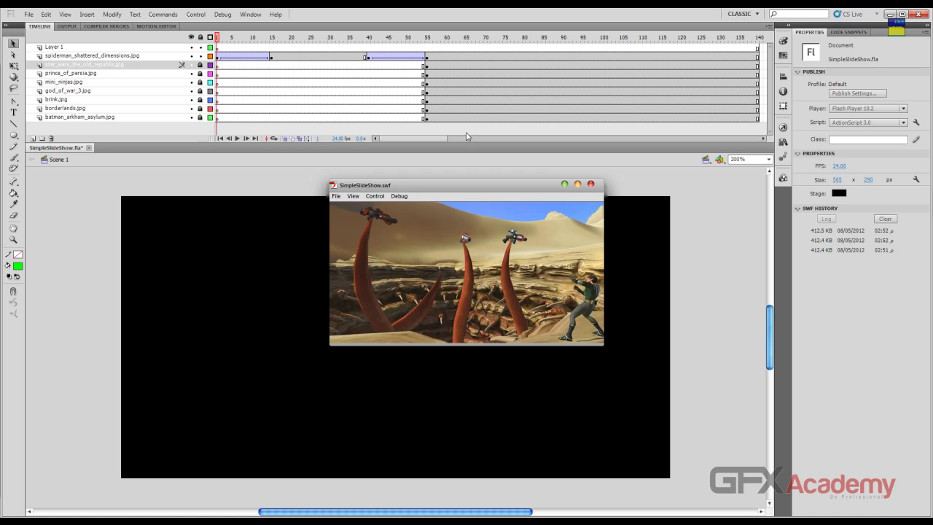
left_click(590, 186)
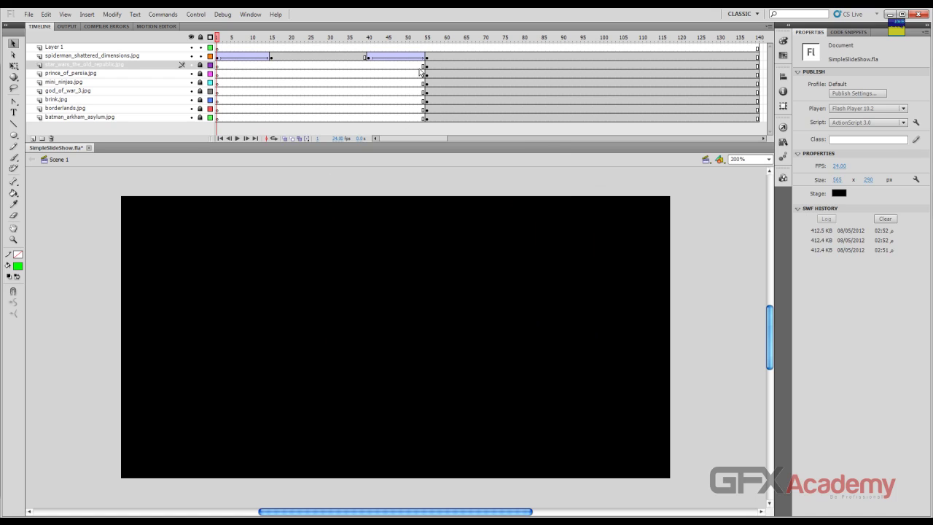
Insert keyframes at frames 70, 95 and 111 of the Star Wars layer.
left_click_drag(472, 38, 487, 45)
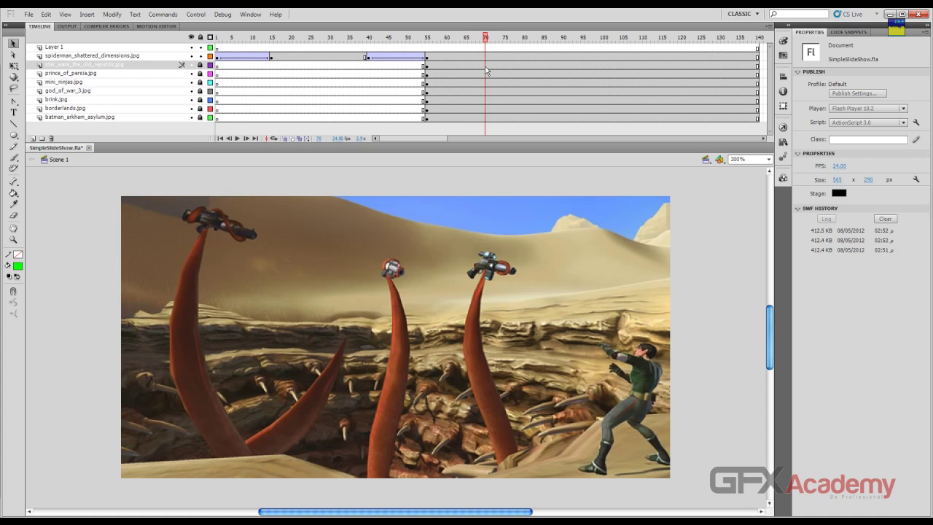
left_click(487, 70)
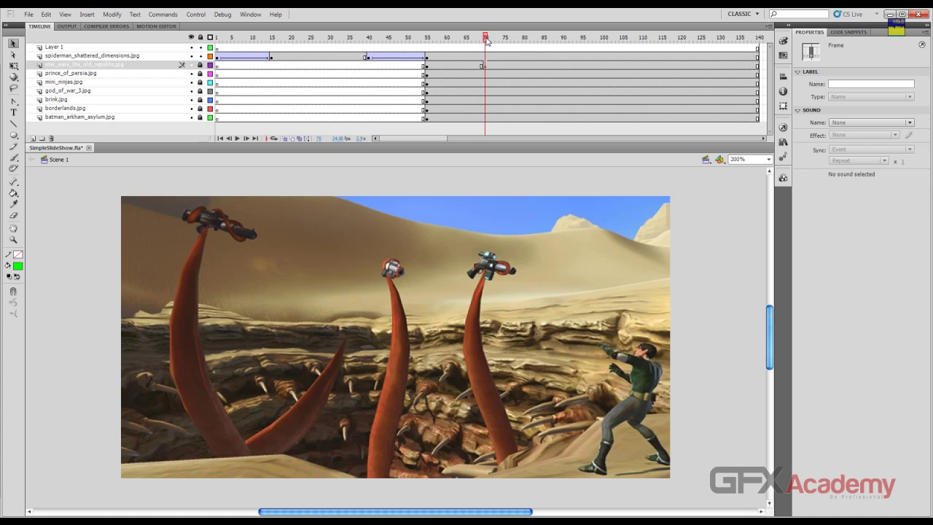
left_click_drag(486, 42, 544, 43)
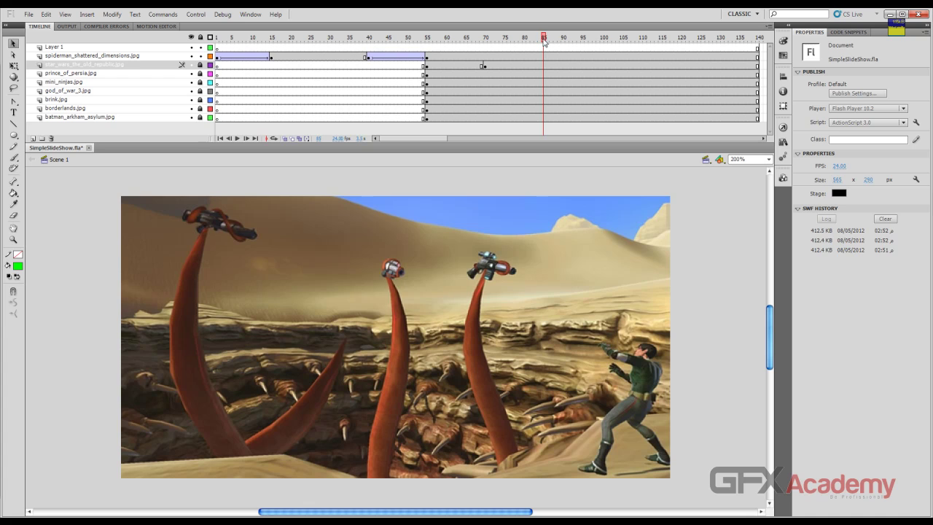
left_click_drag(544, 41, 583, 42)
left_click(583, 68)
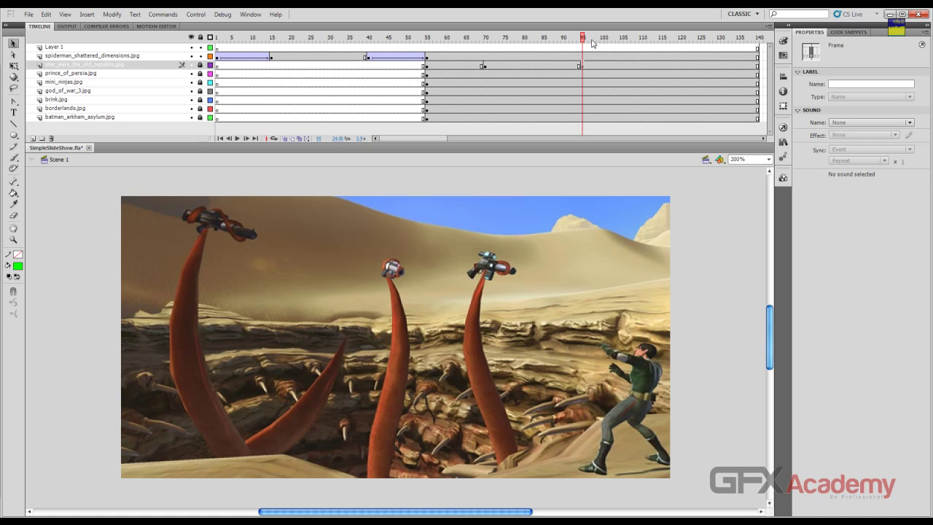
left_click_drag(588, 41, 644, 42)
key("F6")
Create classic tweens on the Star Wars layer between frames 55 and 70 and frames 95 and 111, each with ease -100.
right_click(470, 65)
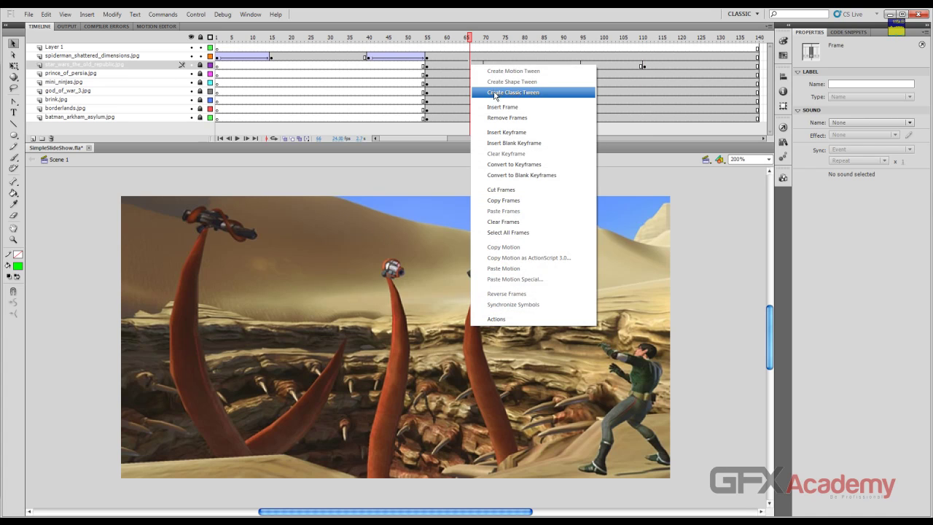
left_click(496, 93)
left_click_drag(834, 122, 831, 134)
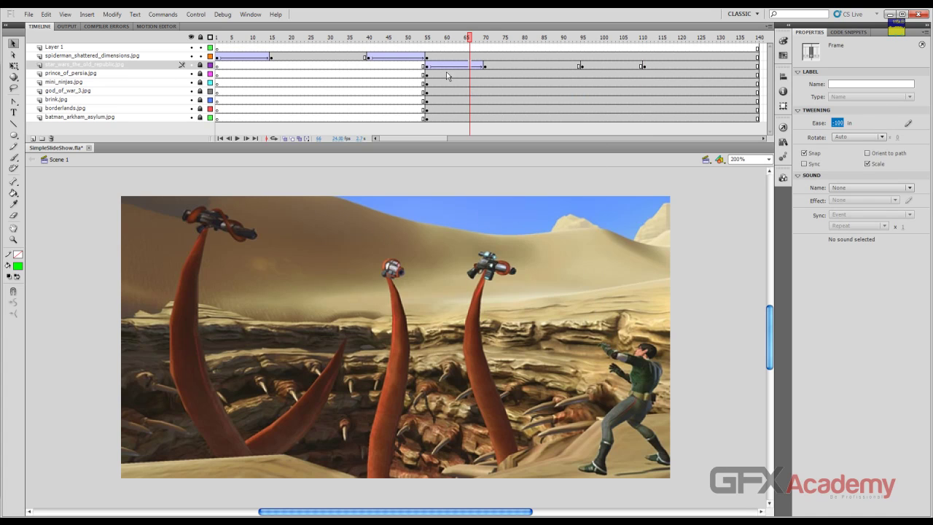
right_click(601, 68)
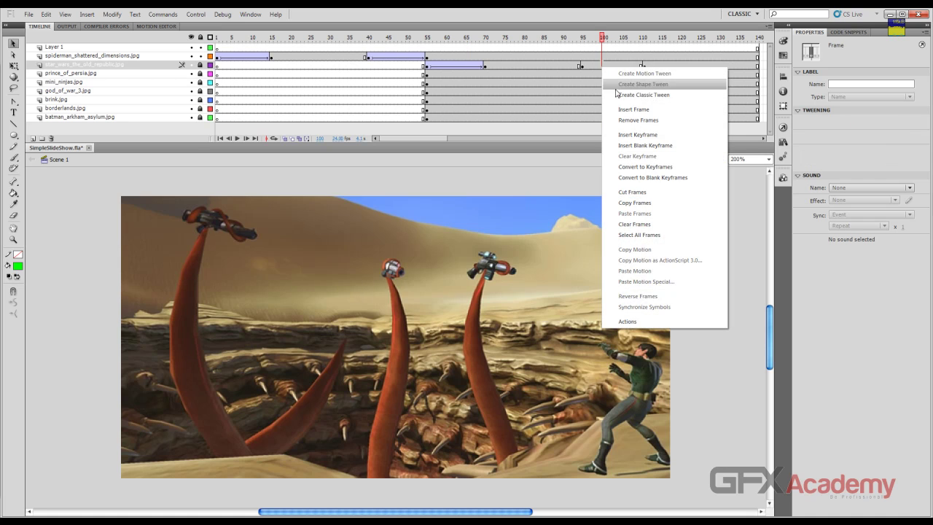
left_click(634, 95)
left_click_drag(834, 124, 569, 104)
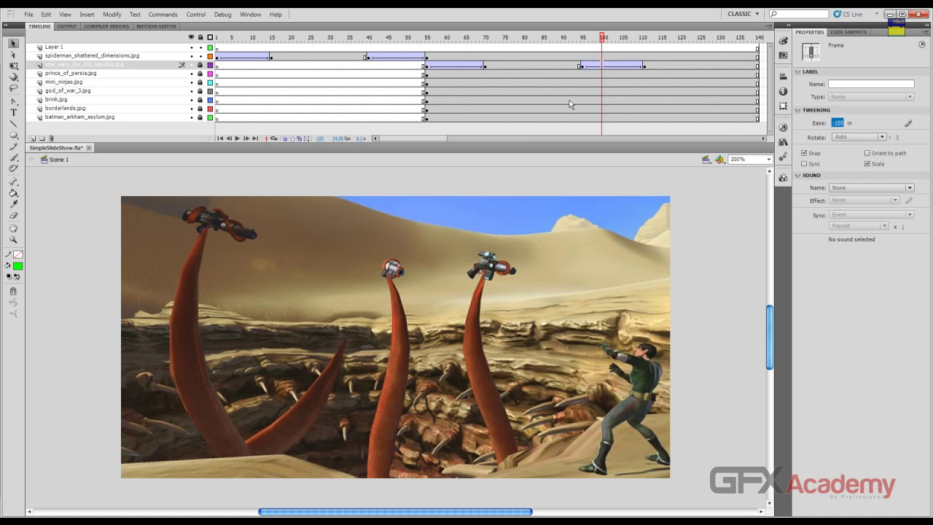
Lock the Spiderman layer and set the Star Wars clip's alpha to 0% at frame 55.
left_click(427, 37)
left_click(428, 67)
left_click(520, 268)
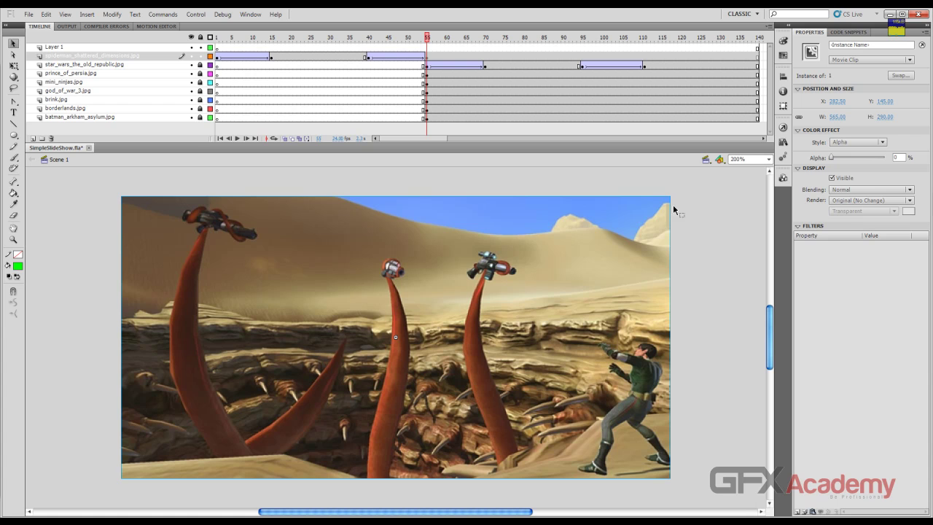
mouse_move(832, 158)
left_mouse_down()
mouse_move(883, 158)
mouse_move(826, 162)
left_mouse_up()
left_click(200, 57)
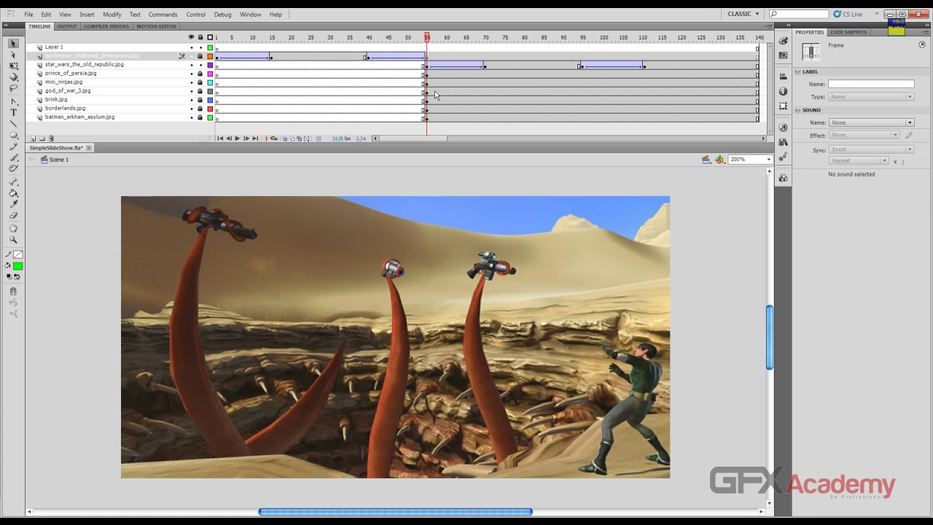
left_click(432, 227)
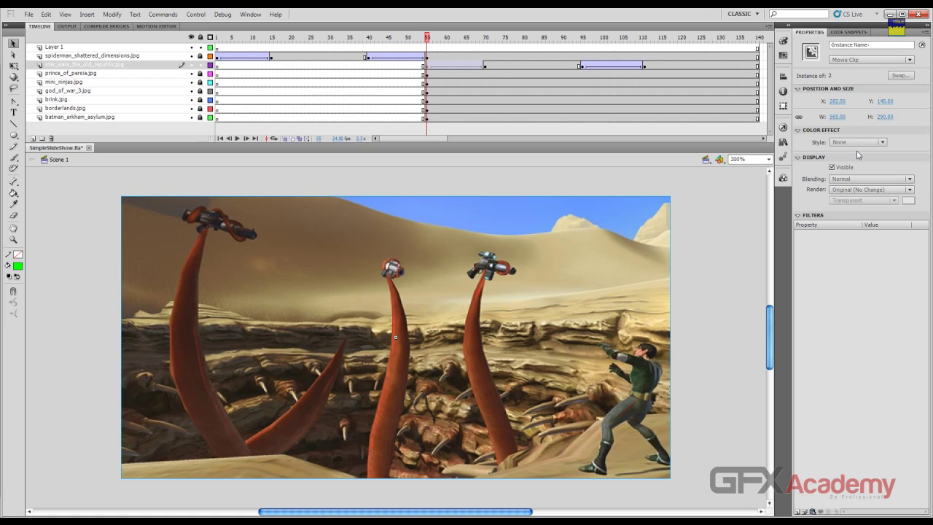
left_click(858, 143)
left_click(856, 194)
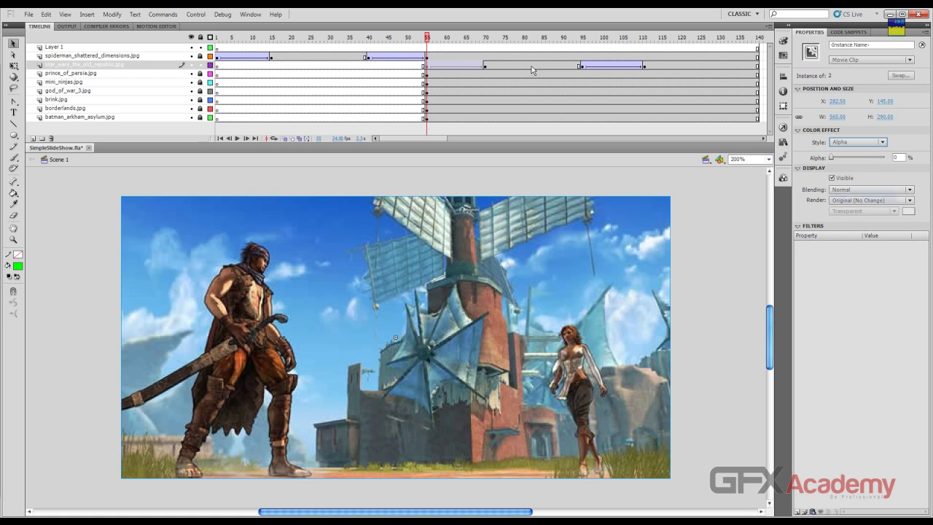
Set the Star Wars clip's alpha to 0% at frame 111 and test the movie.
left_click_drag(427, 37, 644, 37)
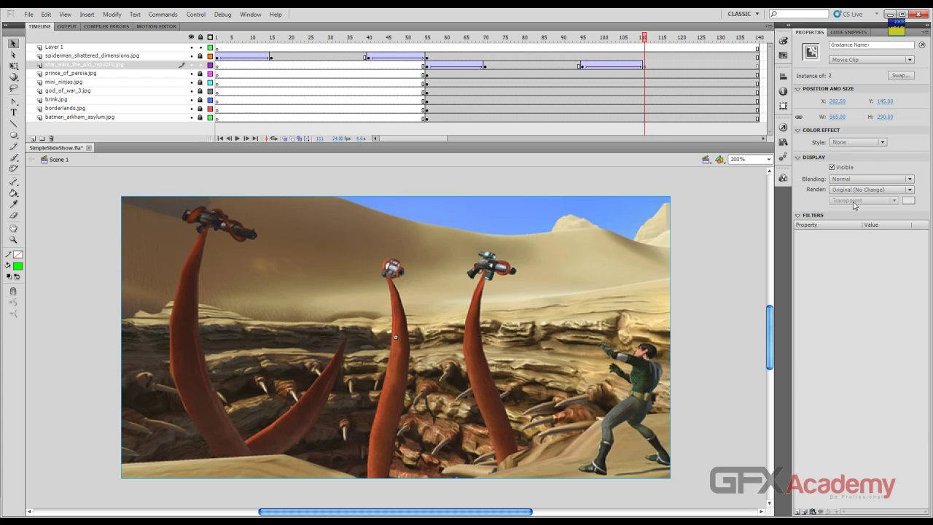
left_click(857, 142)
left_click(854, 194)
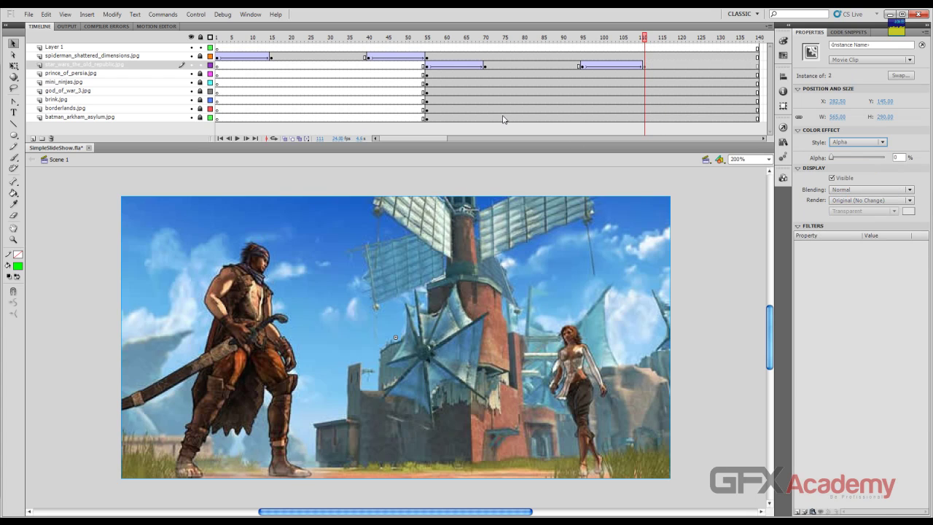
key("ctrl+Return")
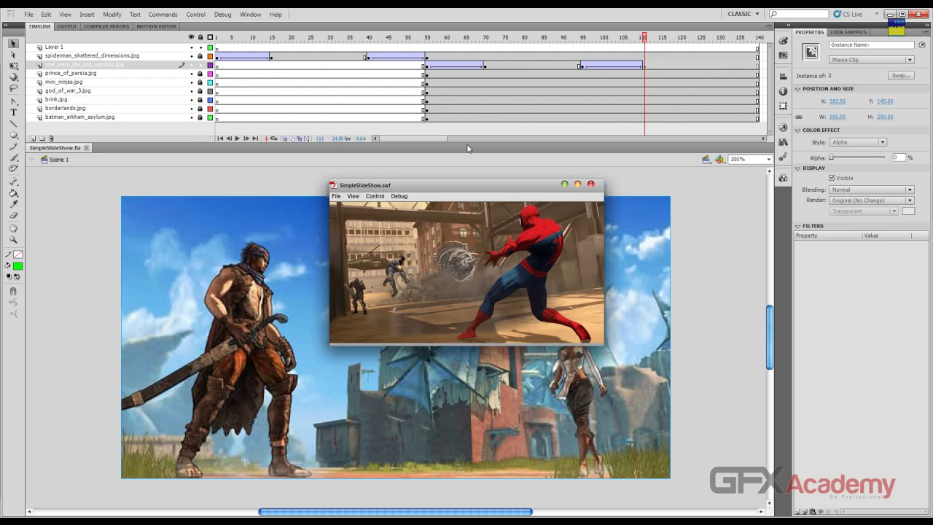
left_click(591, 184)
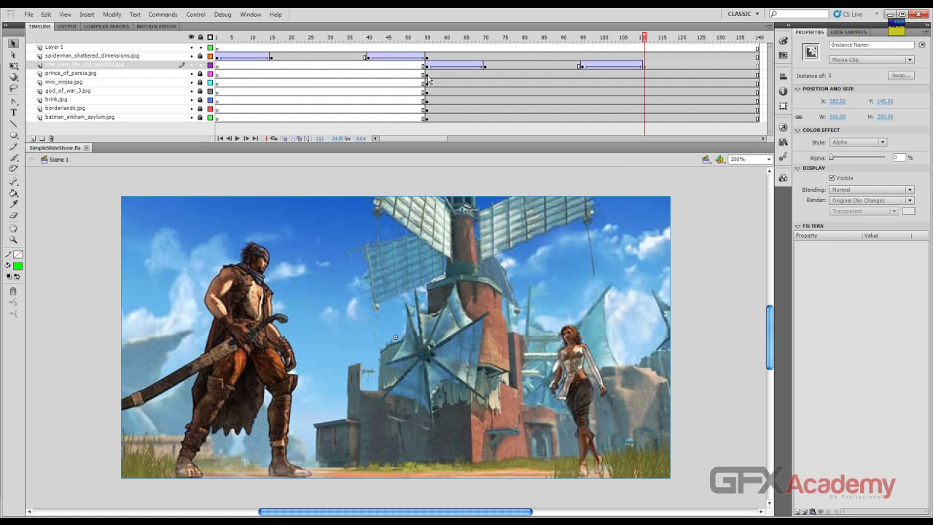
Move the starting keyframes of the six layers below Star Wars to frame 111 and extend all layers past frame 205.
left_click_drag(427, 79, 429, 119)
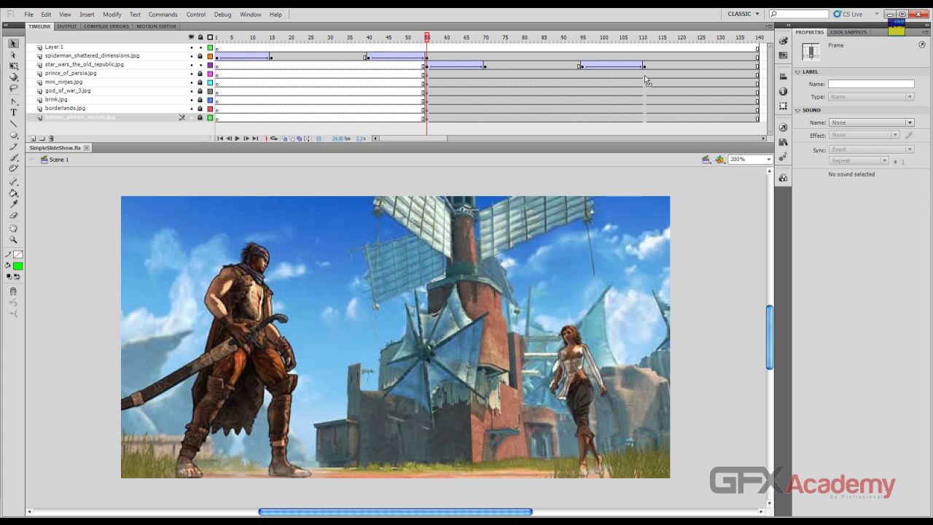
key("F5")
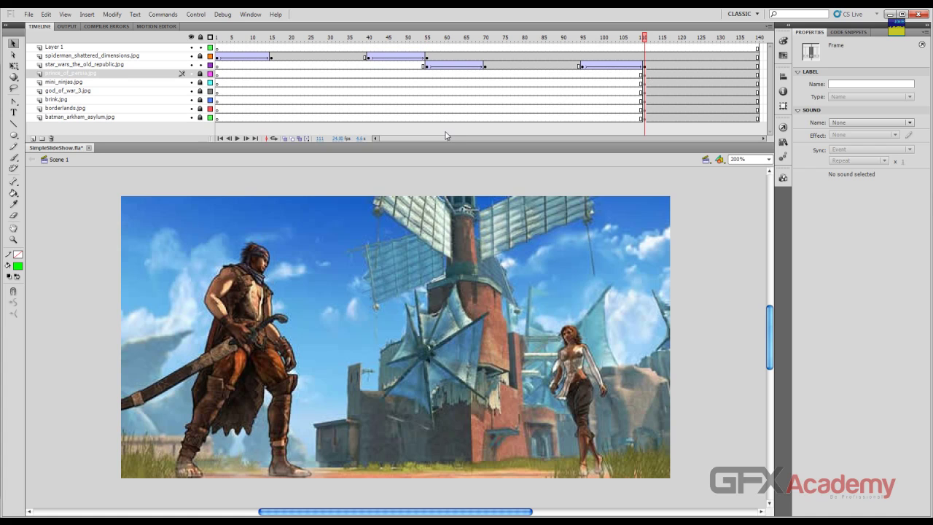
left_click_drag(438, 140, 462, 139)
left_click(494, 73)
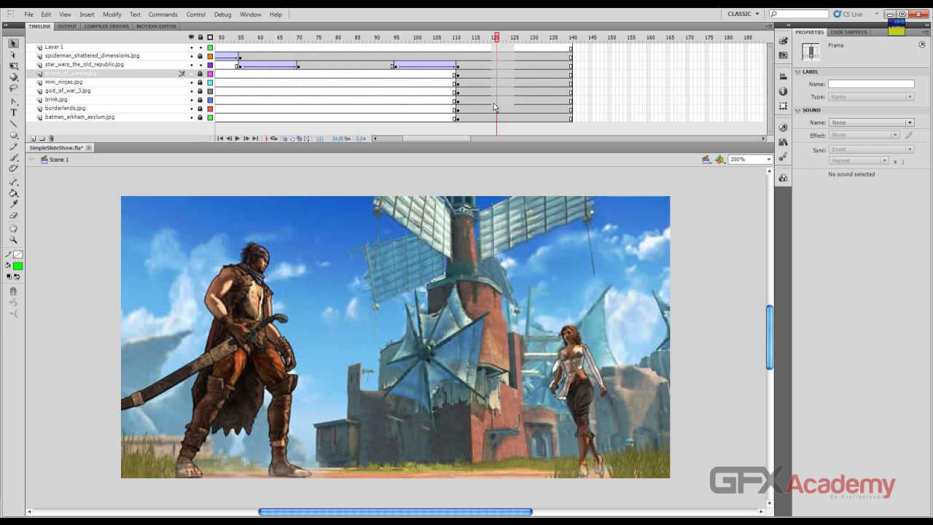
key("F5")
key("F5")
key("F5")
key("F5")
key("F5")
key("F5")
key("F5")
key("F5")
key("F5")
key("F5")
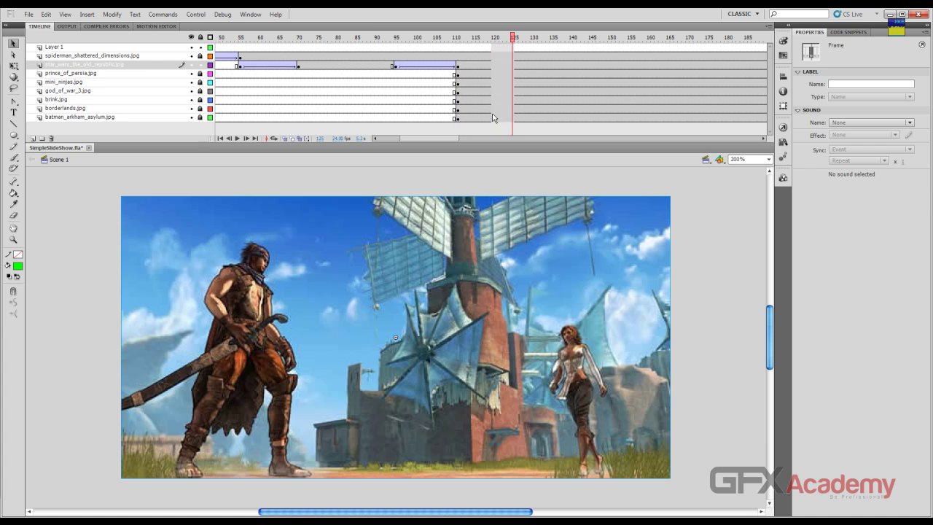
left_click_drag(451, 139, 462, 139)
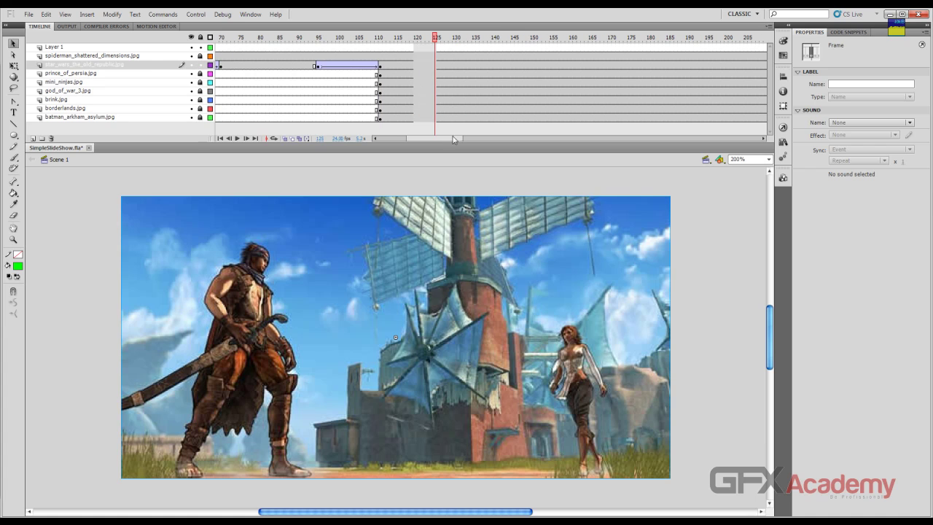
Insert a keyframe at about frame 125 of the Prince of Persia layer to end its fade-in.
left_click(399, 73)
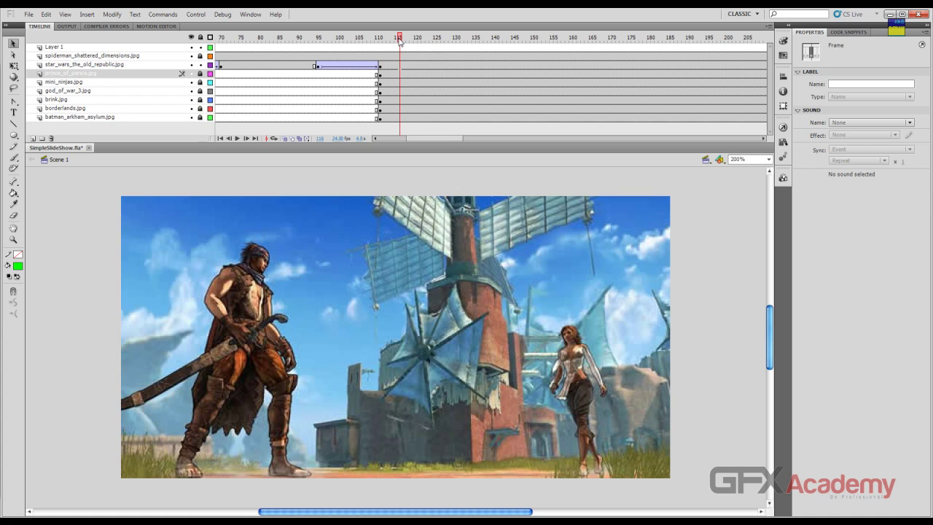
left_click_drag(399, 42, 379, 40)
left_click(430, 67)
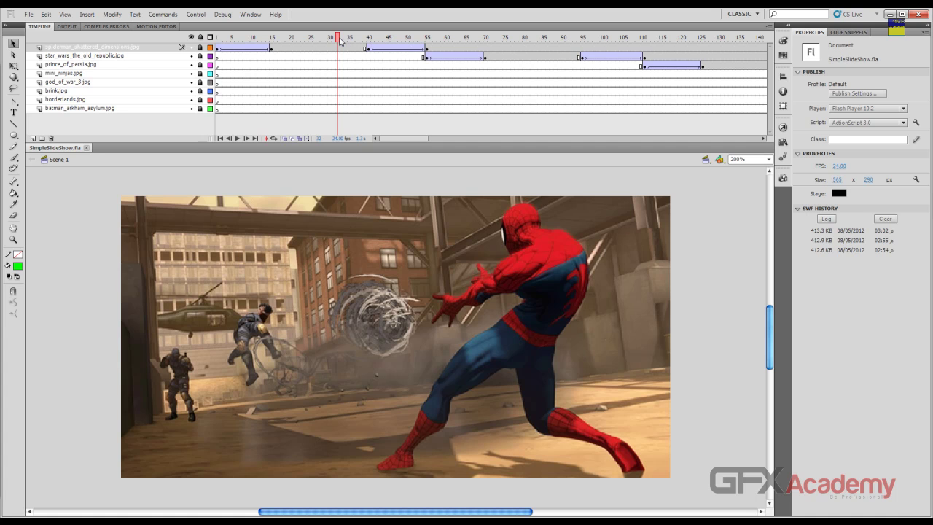
Review the staggered fade tweens across the image layers by scrubbing the timeline, and test the complete slide show.
left_click_drag(341, 41, 392, 38)
mouse_move(407, 138)
left_mouse_down()
mouse_move(523, 138)
mouse_move(399, 137)
left_mouse_up()
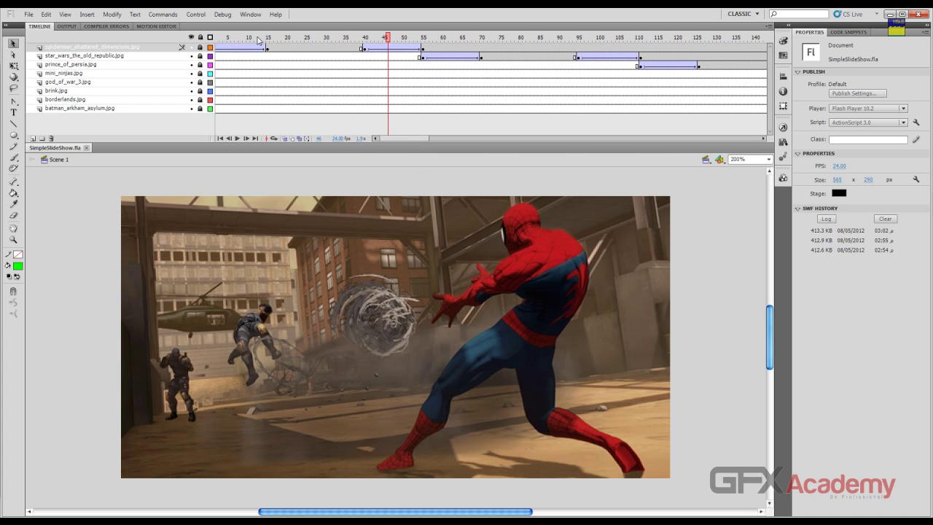
left_click_drag(354, 38, 425, 41)
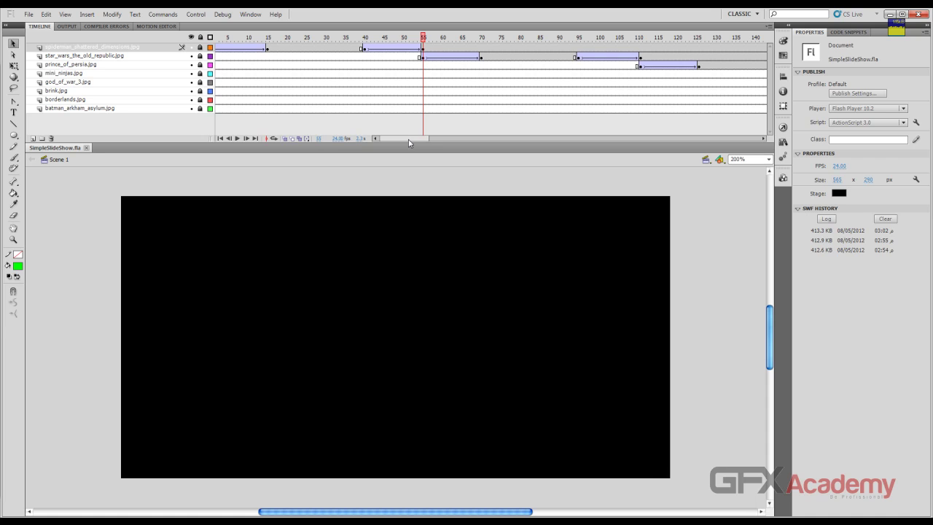
left_click_drag(408, 140, 430, 139)
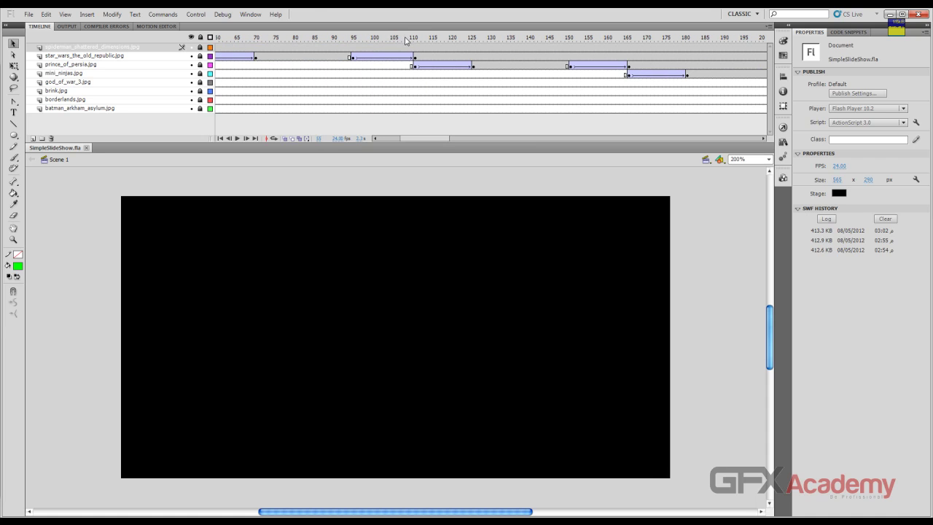
left_click(414, 38)
left_click_drag(427, 141, 400, 140)
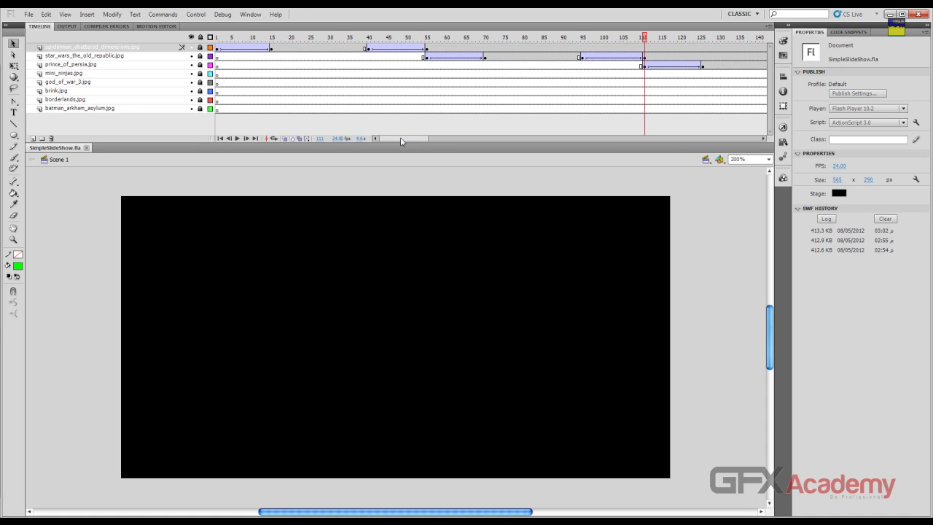
key("ctrl+Return")
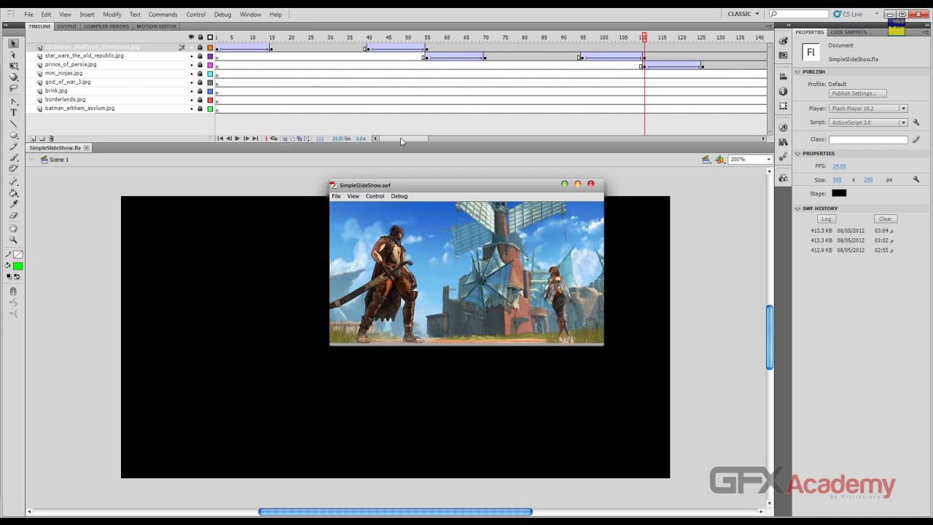
Close the test movie and insert five frames across all layers at frame 25 to lengthen the Spider-Man image's hold.
left_click(591, 186)
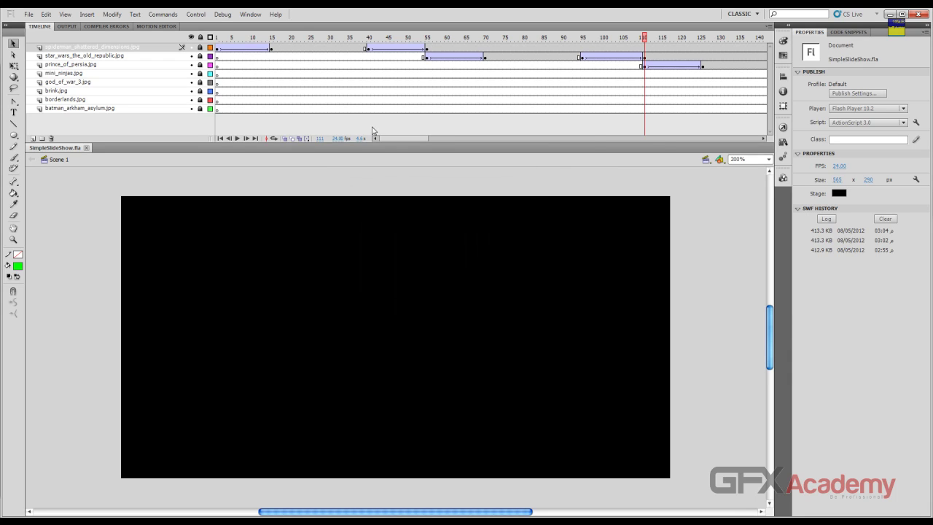
left_click(311, 44)
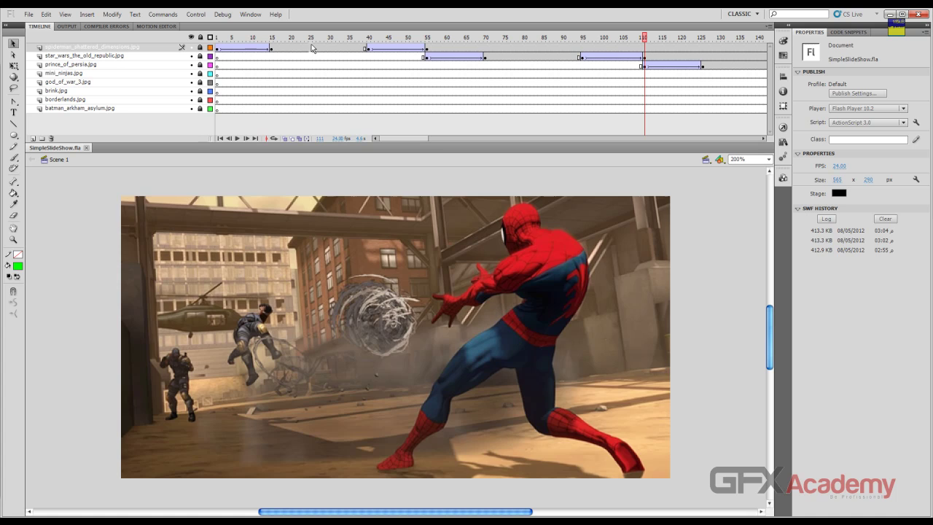
left_click(313, 107)
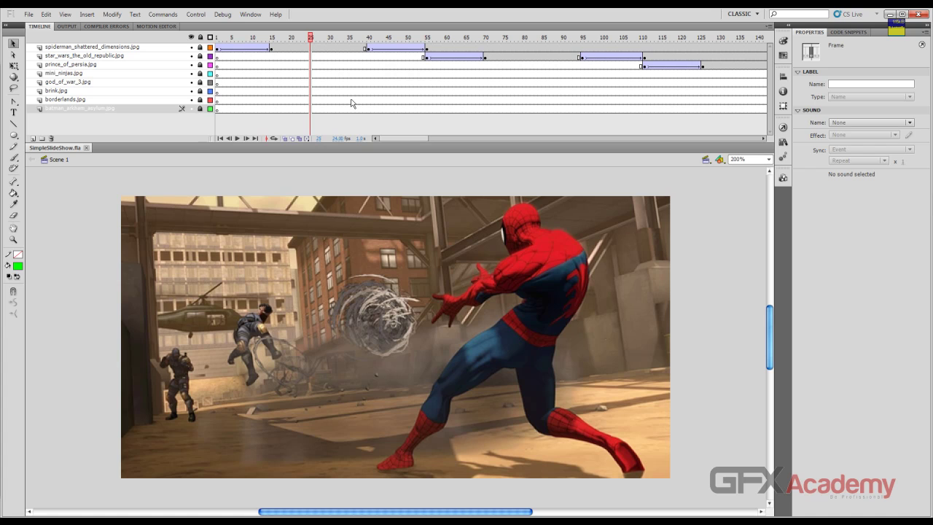
key("F5")
key("F5")
key("F5")
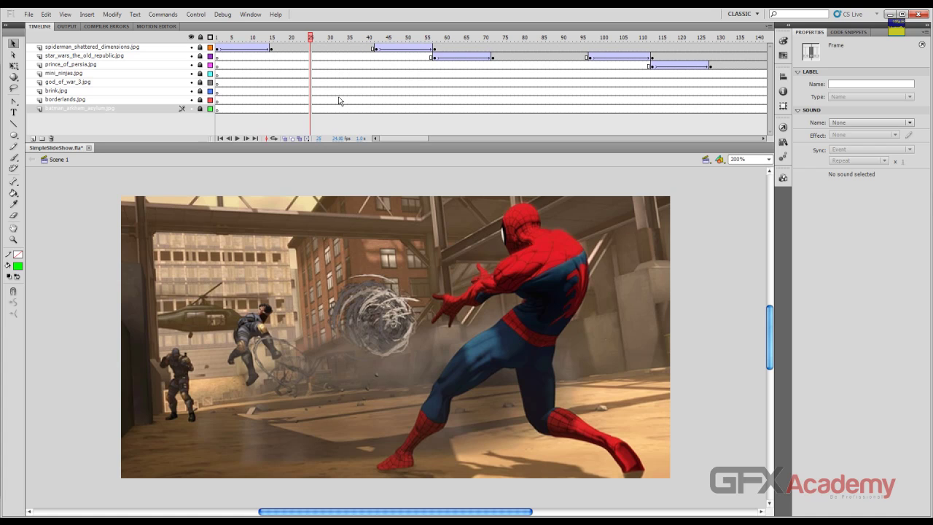
key("F5")
key("F5")
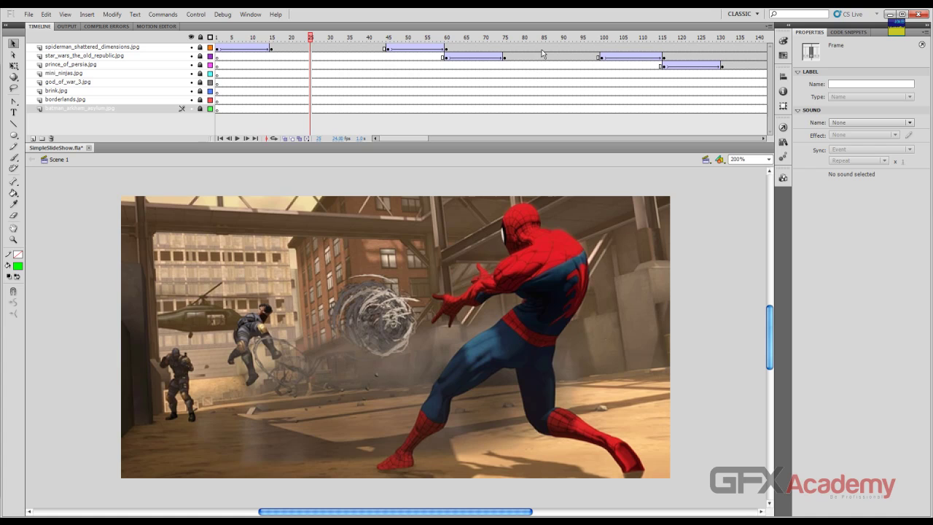
Insert five frames across all layers at frame 84 to lengthen the Star Wars image's hold.
left_click(542, 48)
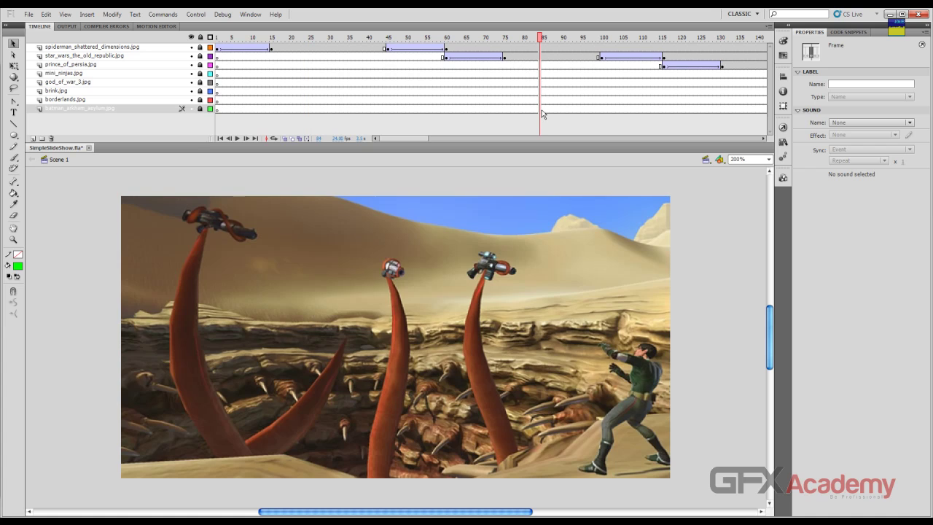
key("F5")
key("F5")
key("F5")
key("F5")
key("F5")
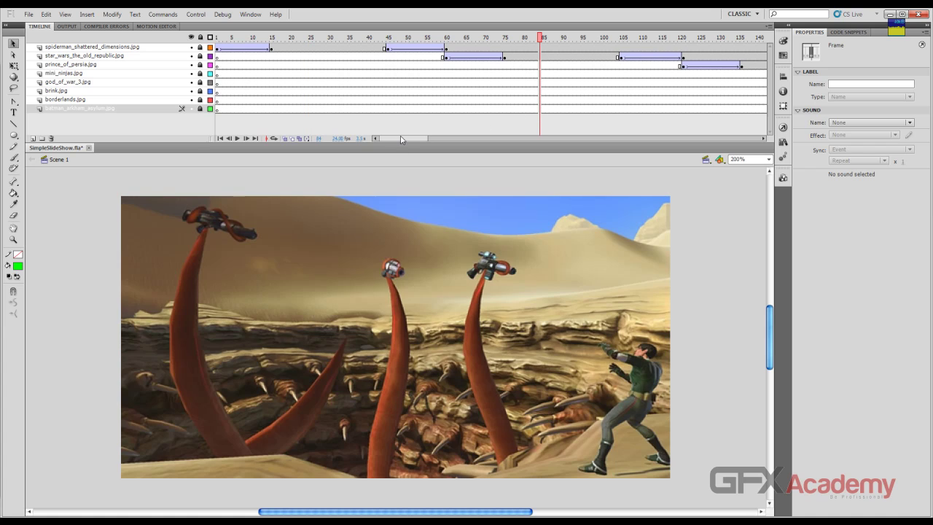
Insert five frames across all layers at frame 146 to lengthen the Prince of Persia image's hold.
left_click_drag(403, 138, 436, 139)
left_click(449, 49)
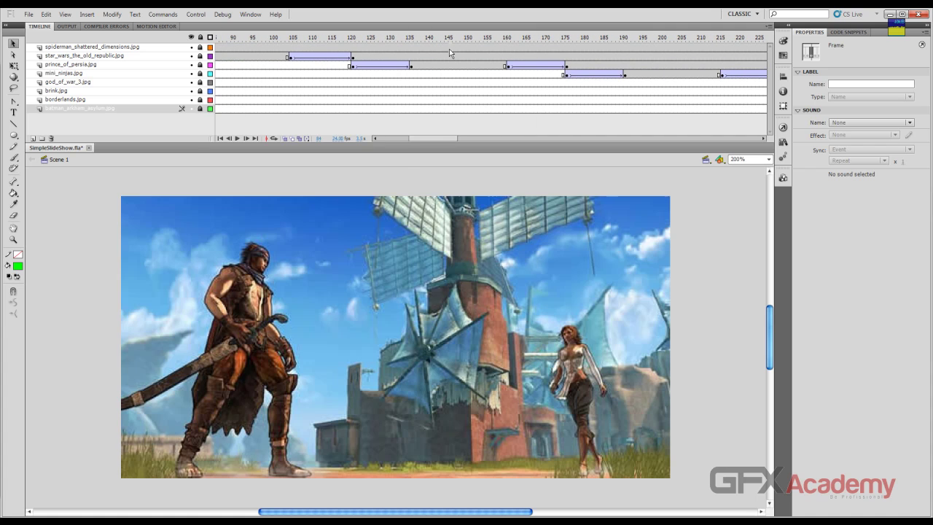
left_click(451, 110)
key("F5")
key("F5")
key("F5")
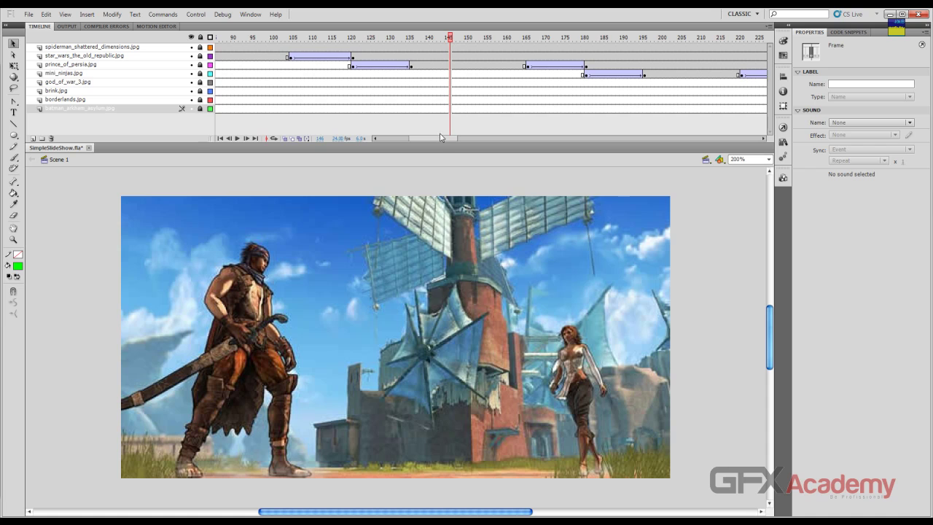
Insert five frames across all layers at frame 211 to lengthen the Mini Ninjas image's hold.
left_click_drag(442, 138, 468, 138)
left_click(404, 54)
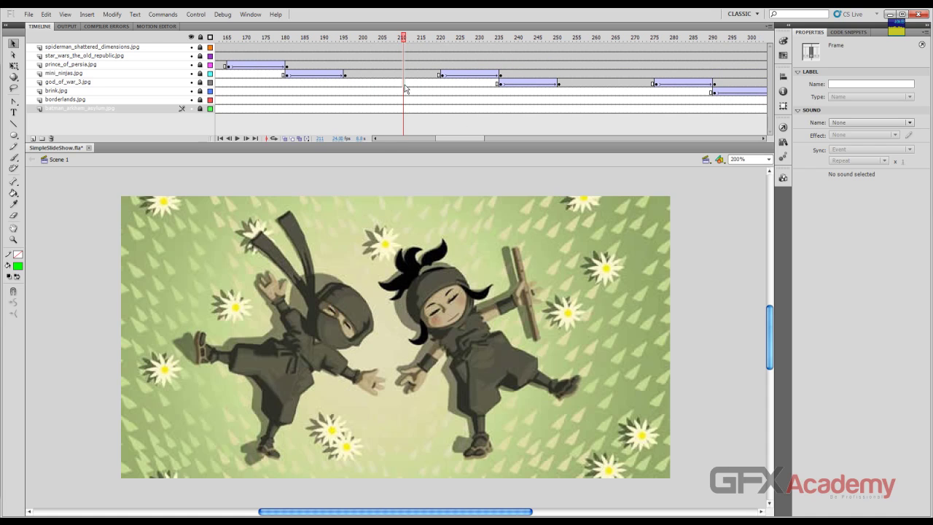
key("F5")
key("F5")
key("F5")
key("F5")
key("F5")
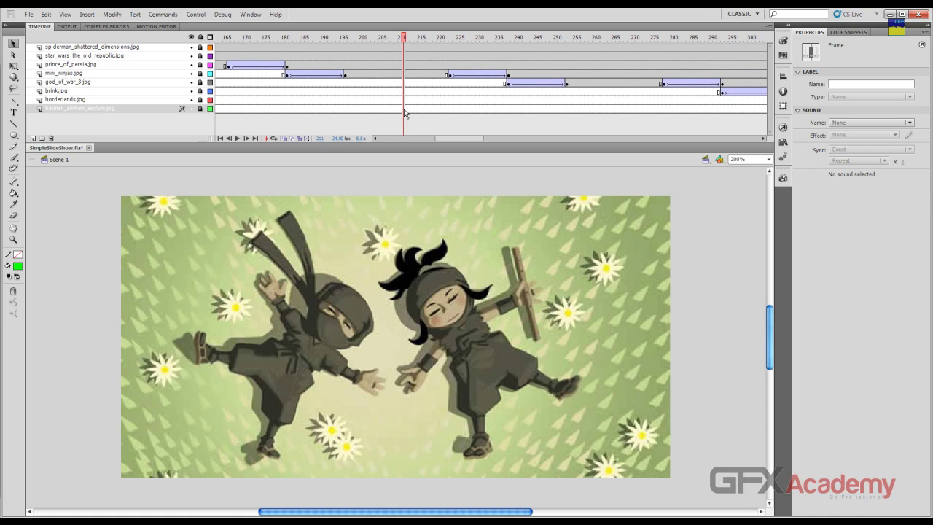
Insert five frames across all layers at frame 263 to lengthen the God of War image's hold.
left_click(605, 50)
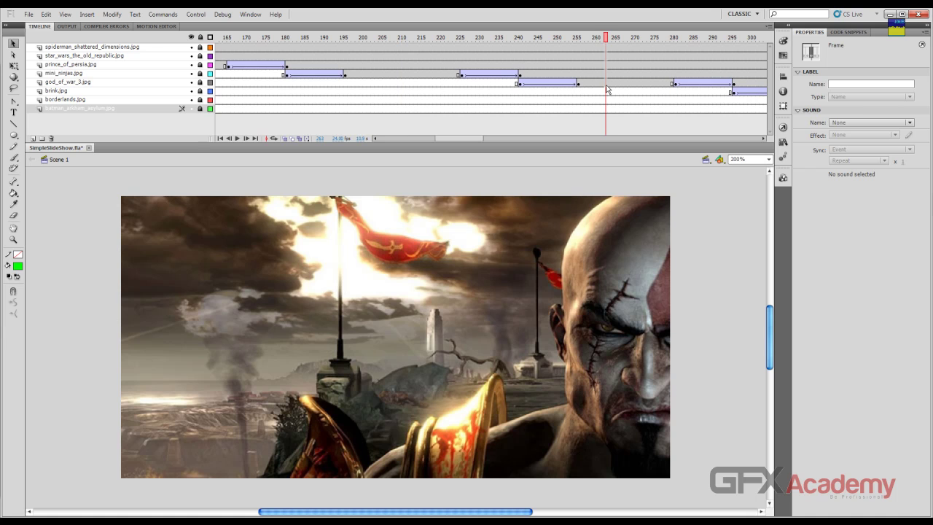
key("F5")
key("F5")
key("F5")
key("F5")
key("F5")
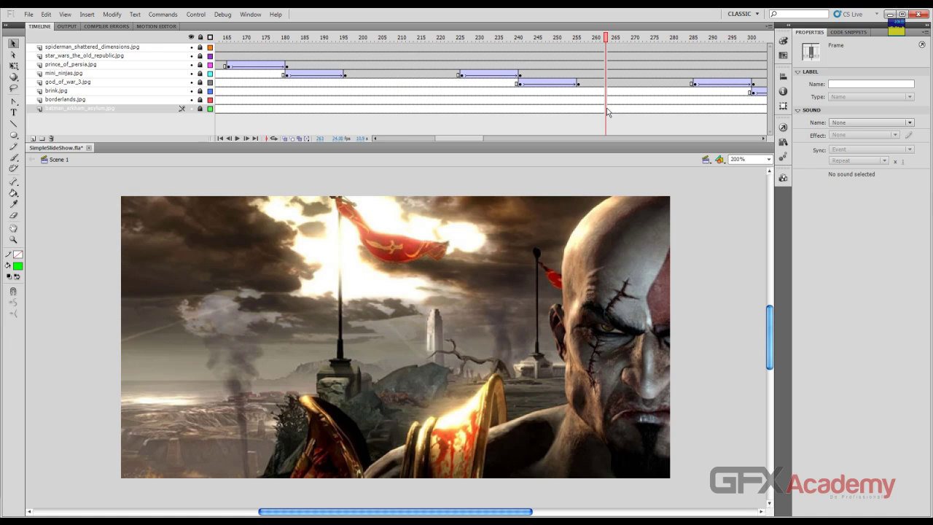
Insert five frames across all layers at frame 326 to lengthen the Brink image's hold.
key("Return")
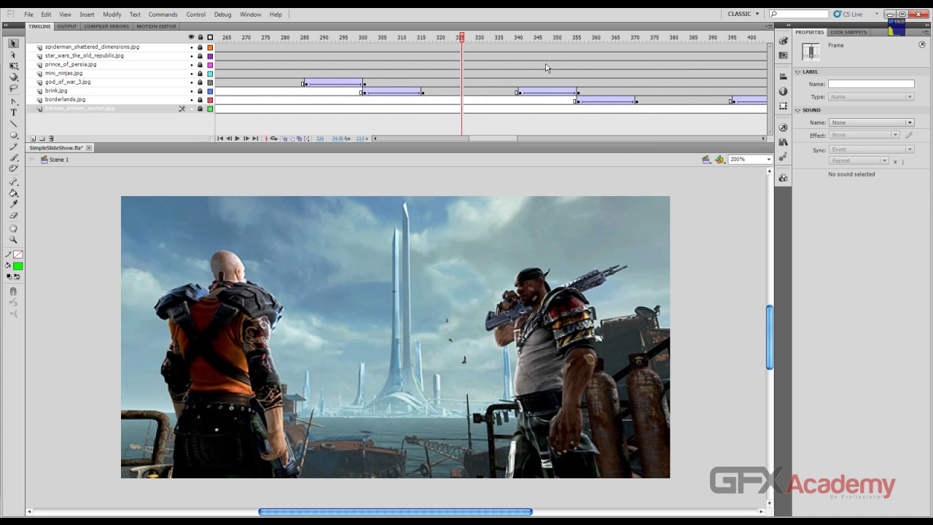
key("F5")
key("F5")
key("F5")
key("F5")
key("F5")
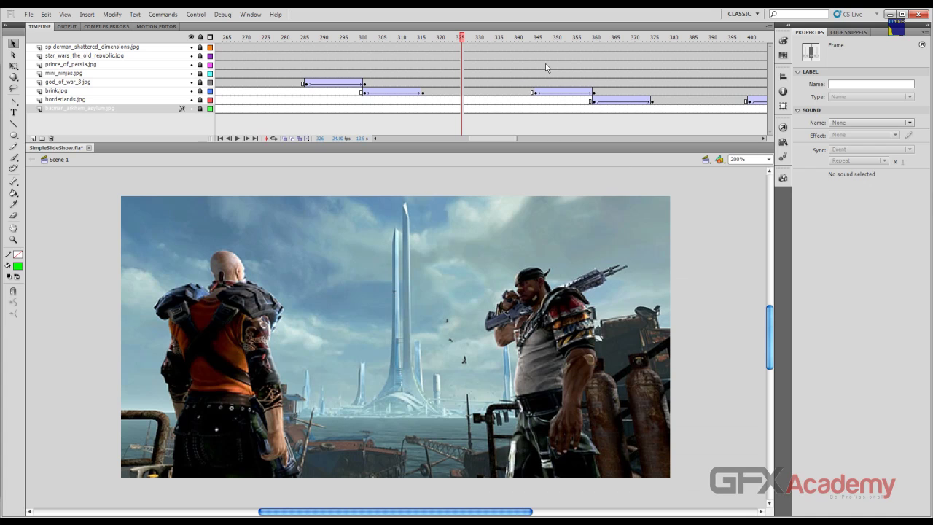
Insert five frames across all layers at about frame 390 to lengthen the Borderlands image's hold.
left_click_drag(499, 137, 516, 137)
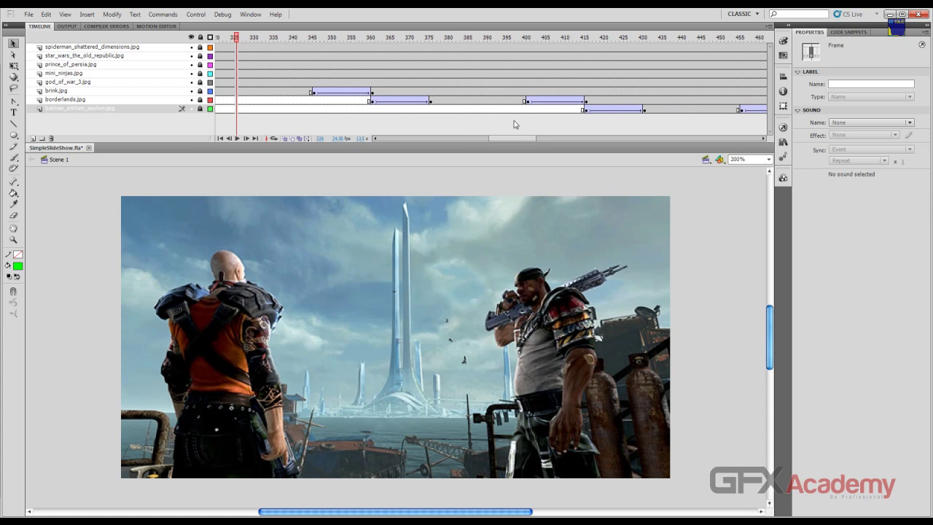
left_click(489, 109)
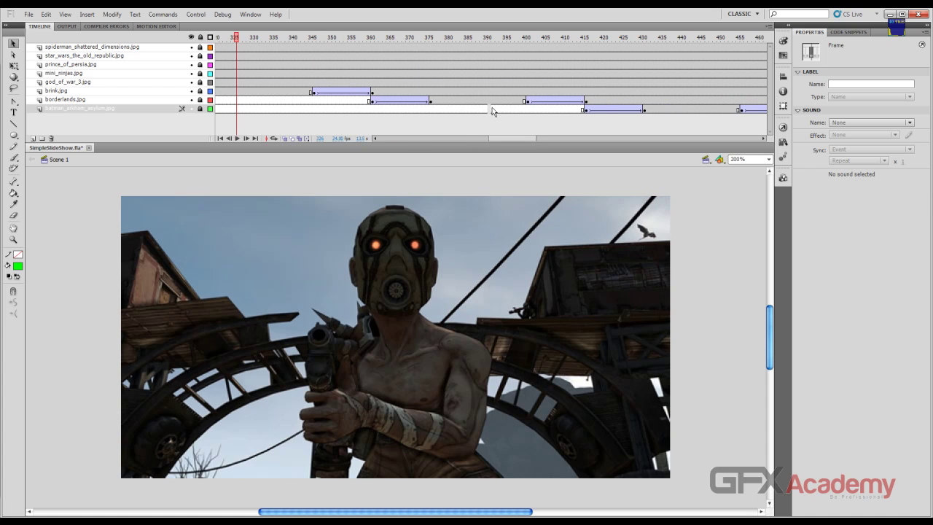
left_click(487, 48)
left_click(488, 47, "shift")
key("F5")
key("F5")
key("F5")
key("F5")
Insert five frames across all layers at frame 445 to lengthen the Batman image's hold.
left_click_drag(502, 138, 517, 138)
left_click(521, 65)
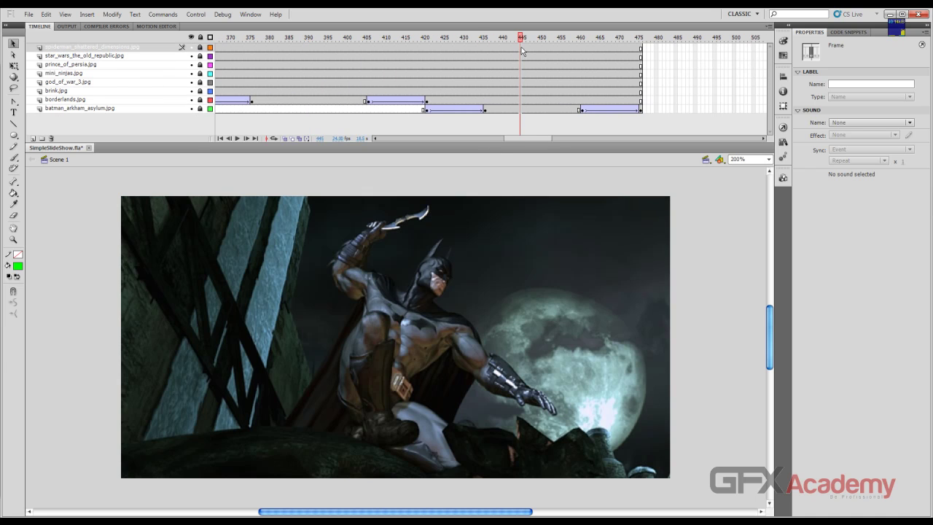
key("F5")
key("F5")
key("F5")
key("F5")
key("F5")
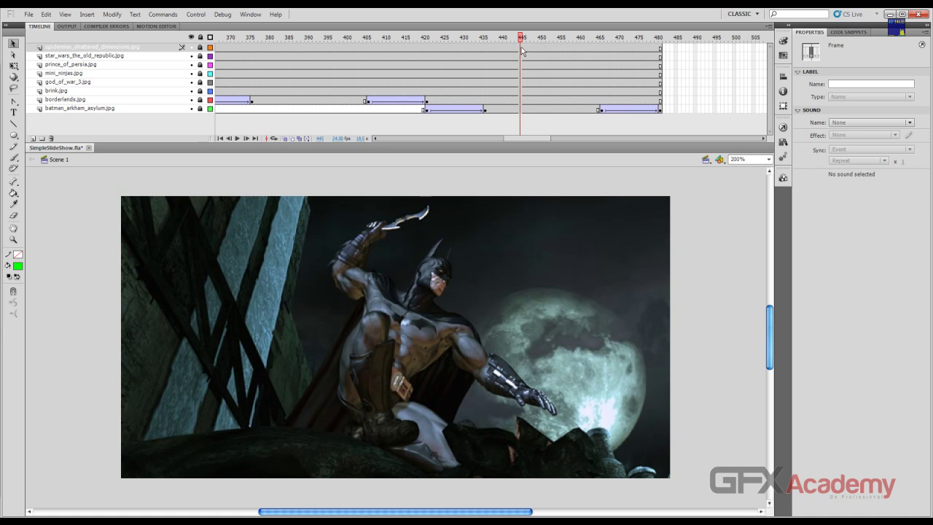
Test the movie to check the longer image holds and looping, and close the preview.
key("ctrl+Return")
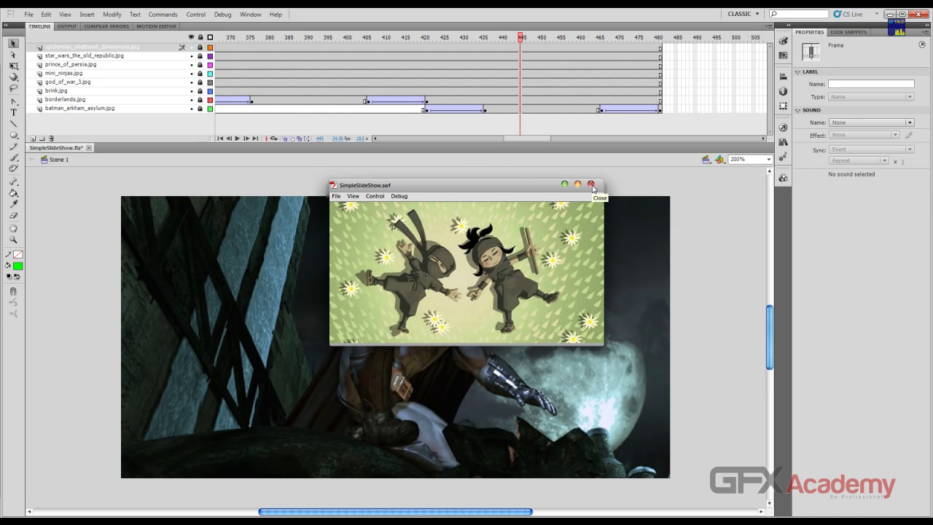
left_click_drag(459, 190, 451, 185)
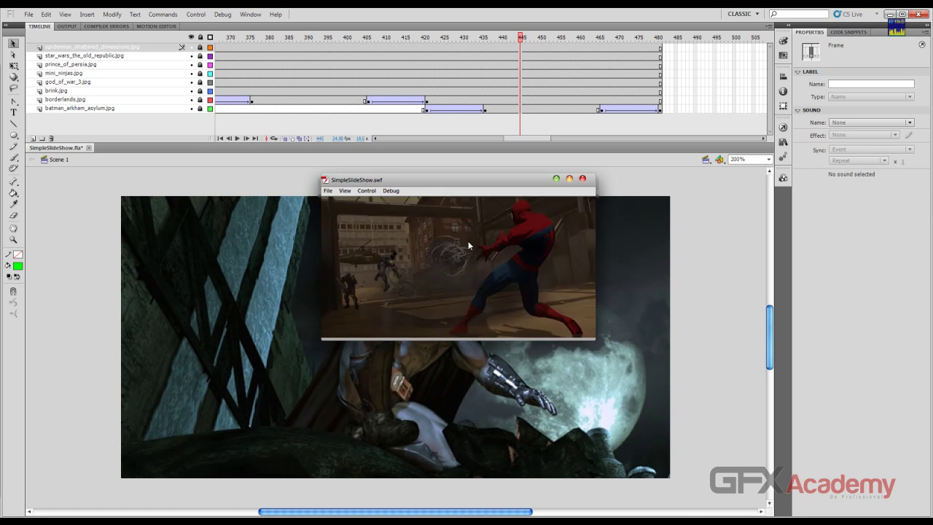
left_click(582, 178)
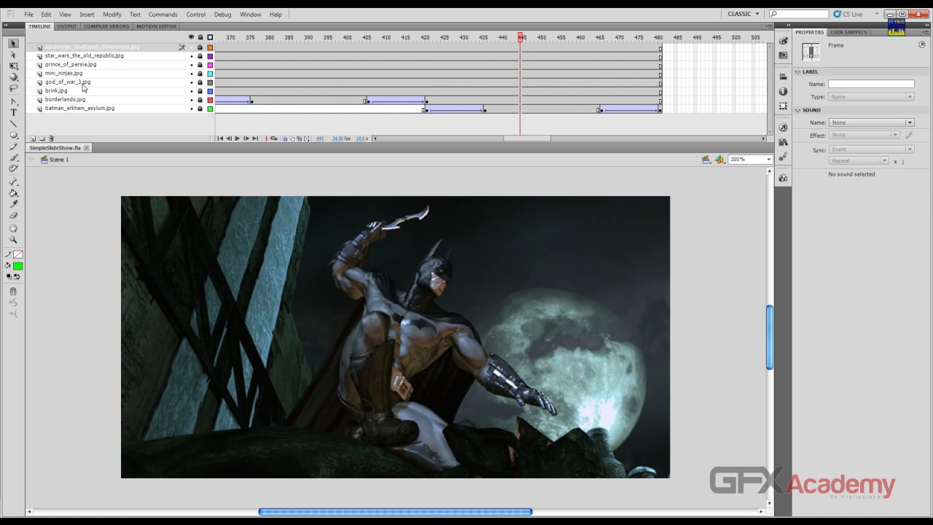
Add a new layer above the Spider-Man layer and name it buttons.
left_click(32, 139)
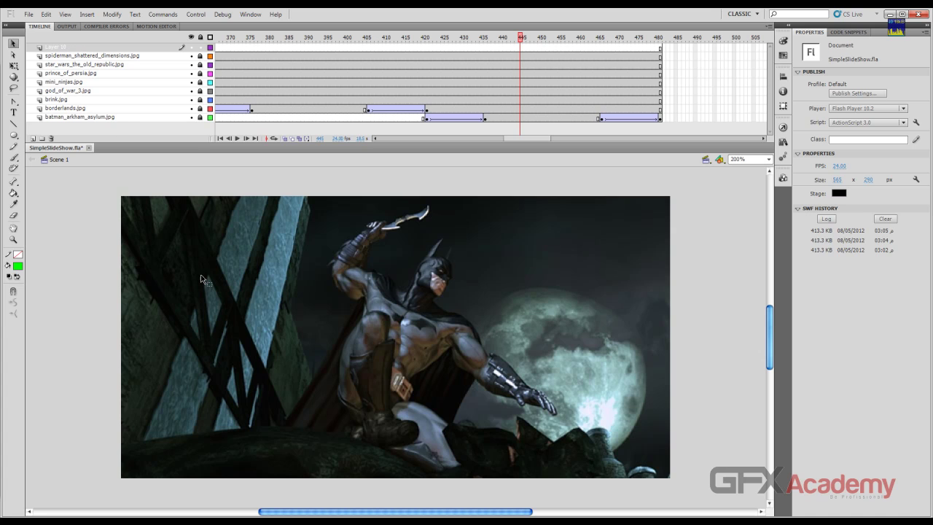
double_click(73, 46)
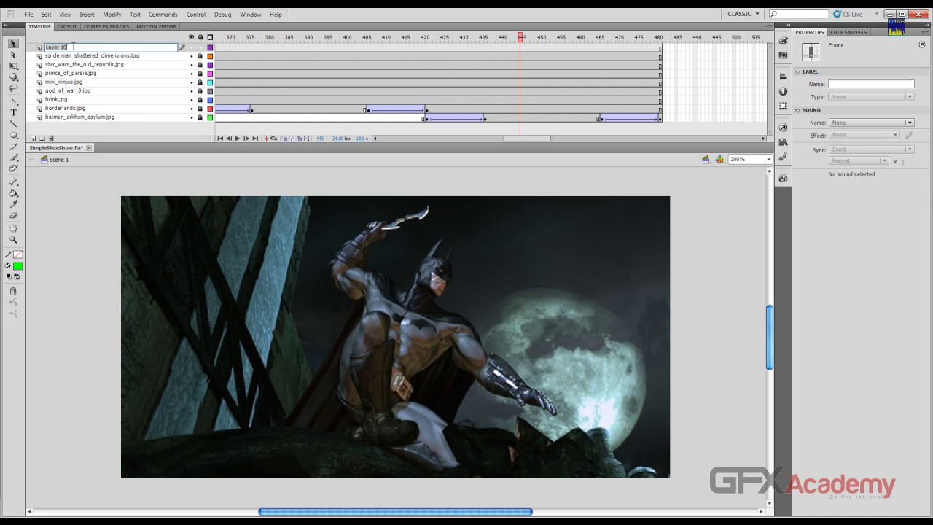
key("BackSpace")
type("buttons")
key("Return")
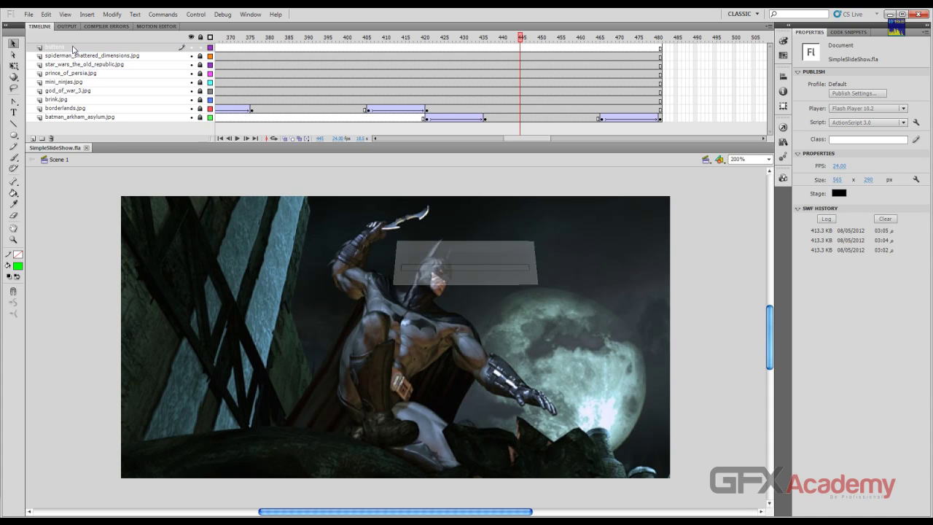
Draw a small circle with a black stroke and white-to-black radial gradient fill near the stage's lower edge on frame 1 of the buttons layer.
left_click_drag(540, 138, 379, 139)
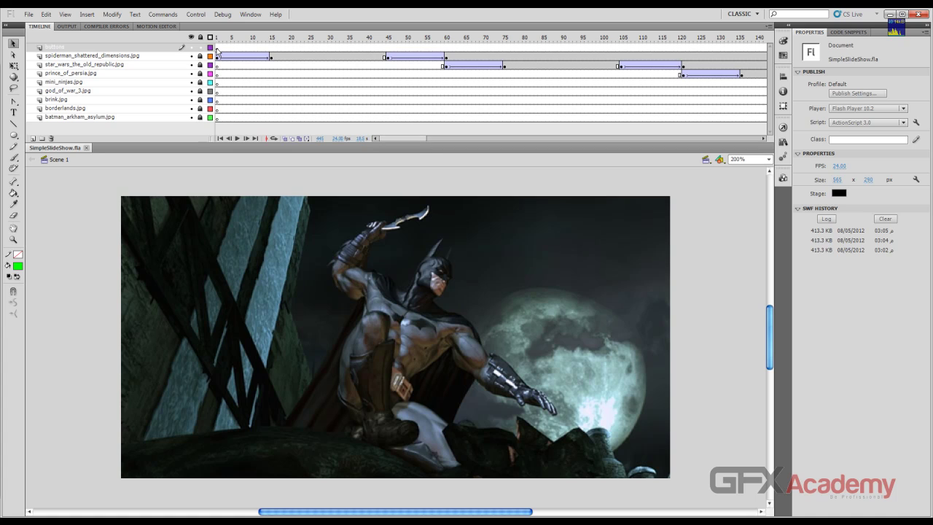
left_click(218, 55)
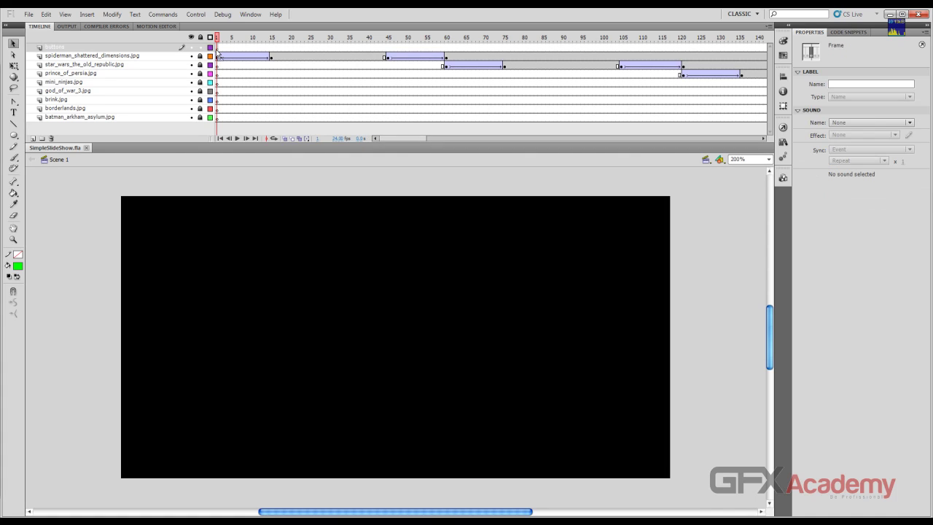
left_click(14, 135)
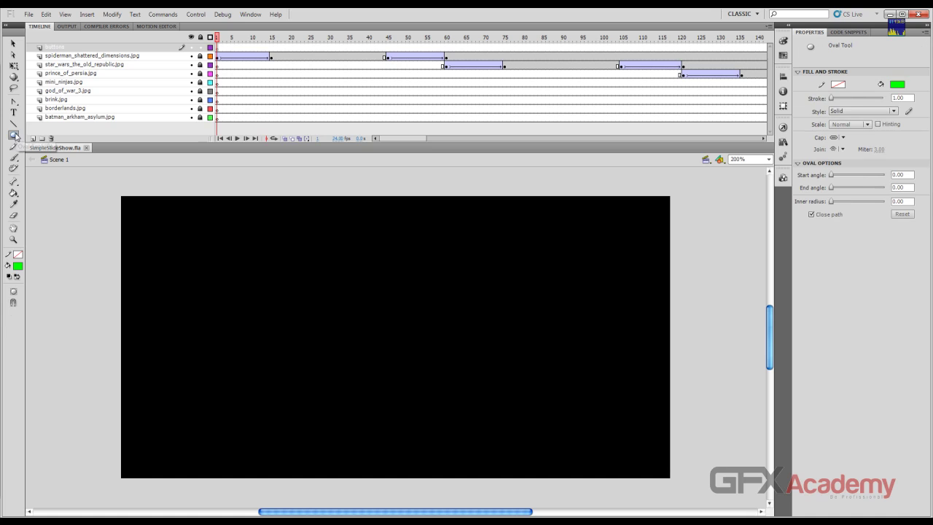
left_click(14, 135)
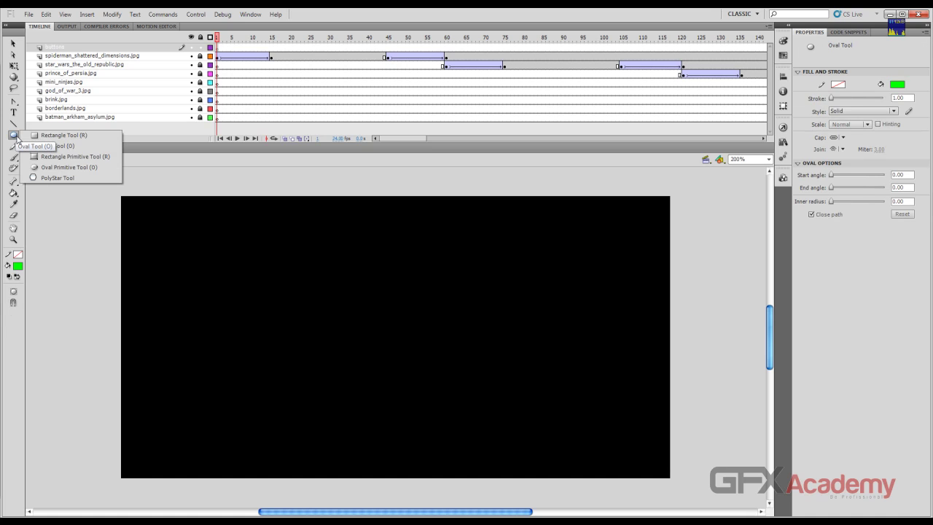
left_click(16, 137)
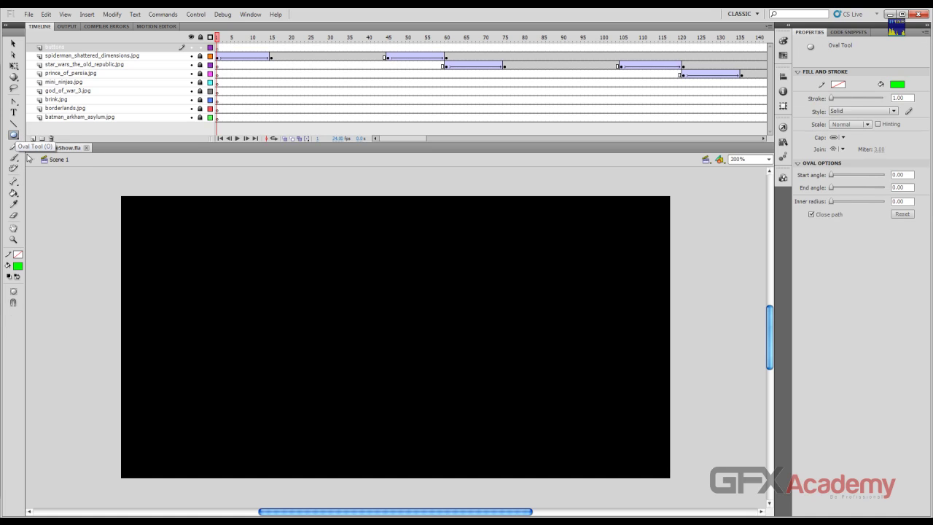
left_click(18, 266)
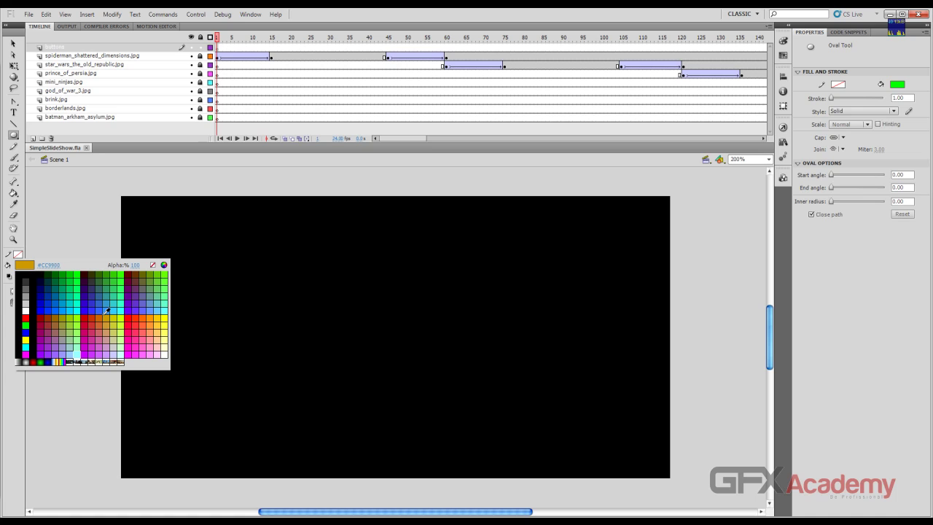
left_click(26, 273)
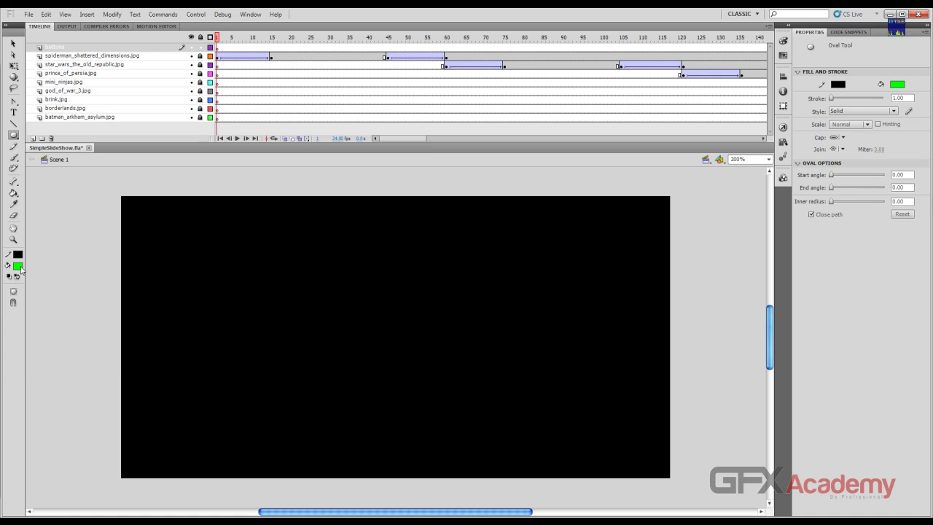
left_click(19, 266)
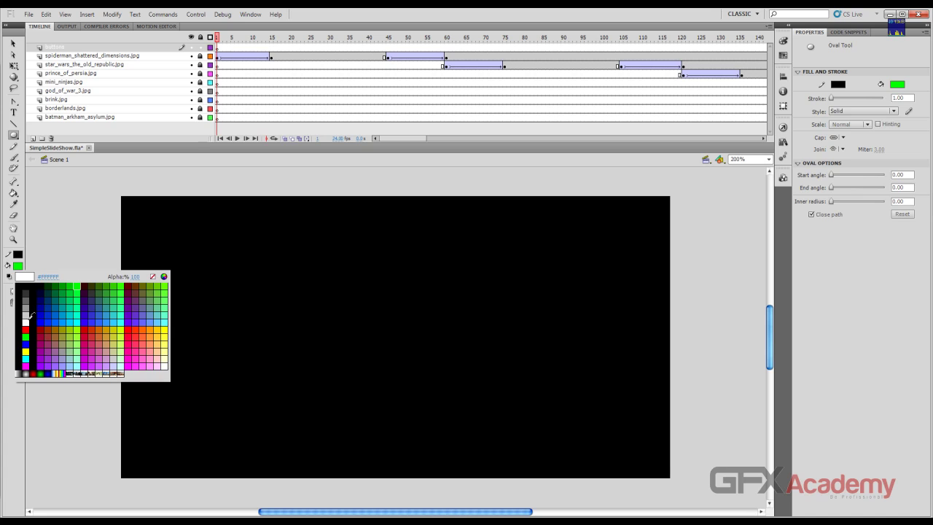
left_click(27, 374)
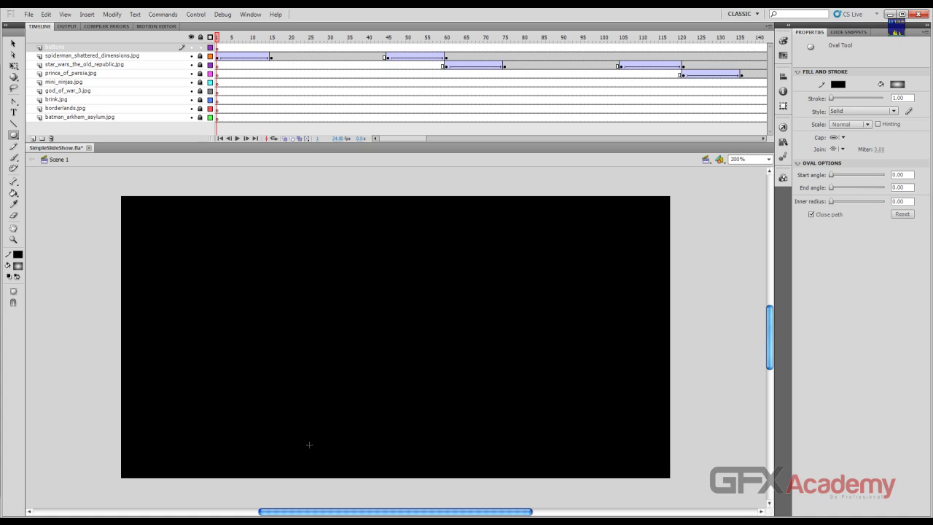
left_click_drag(306, 449, 322, 459)
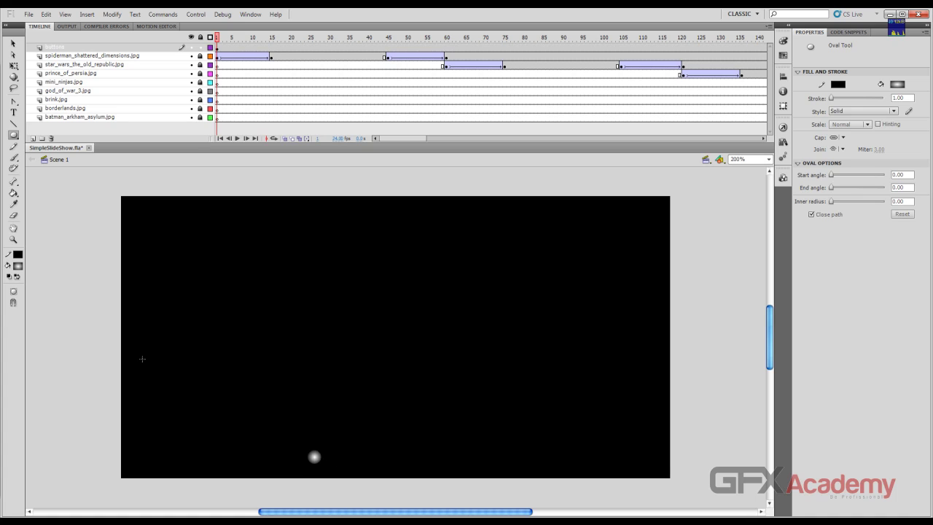
Select the entire small gradient circle, fill and stroke, on the stage.
left_click(13, 44)
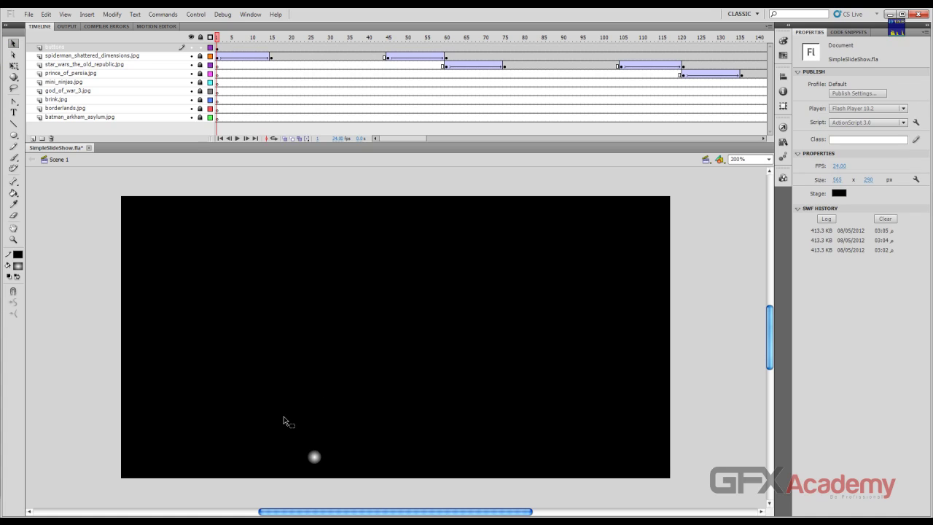
left_click_drag(283, 416, 354, 496)
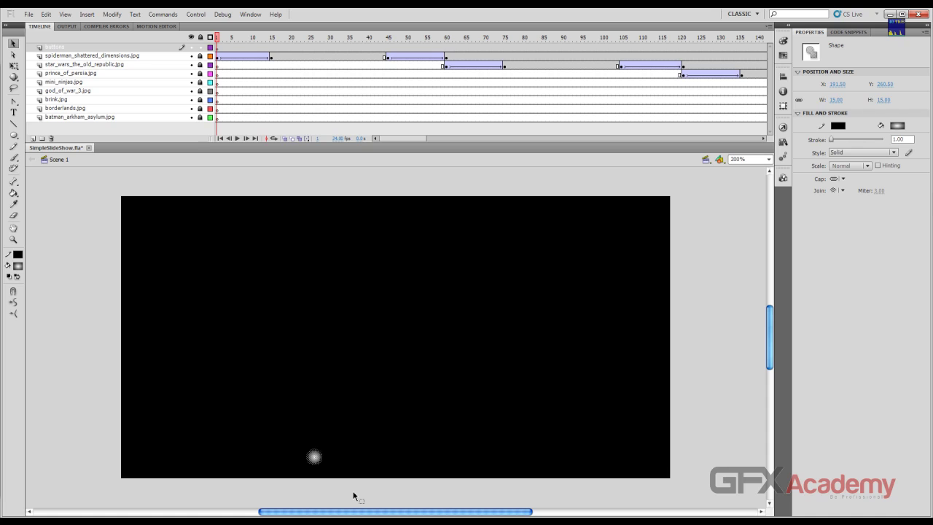
key("F8")
left_click(390, 146)
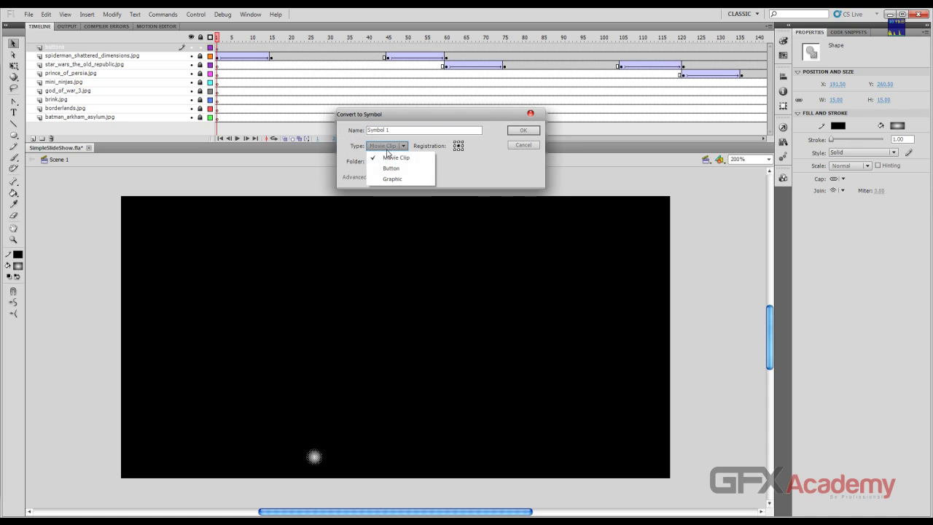
left_click(392, 168)
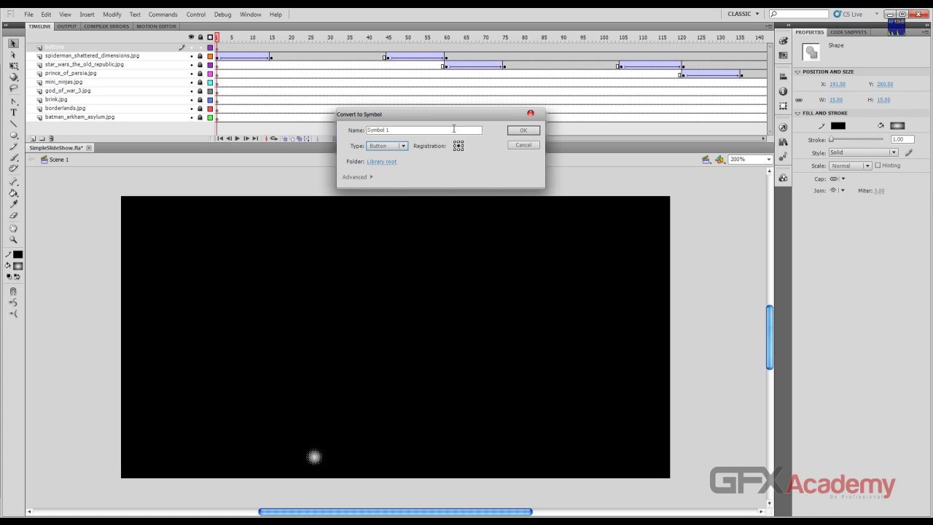
key("shift+Tab")
type("1")
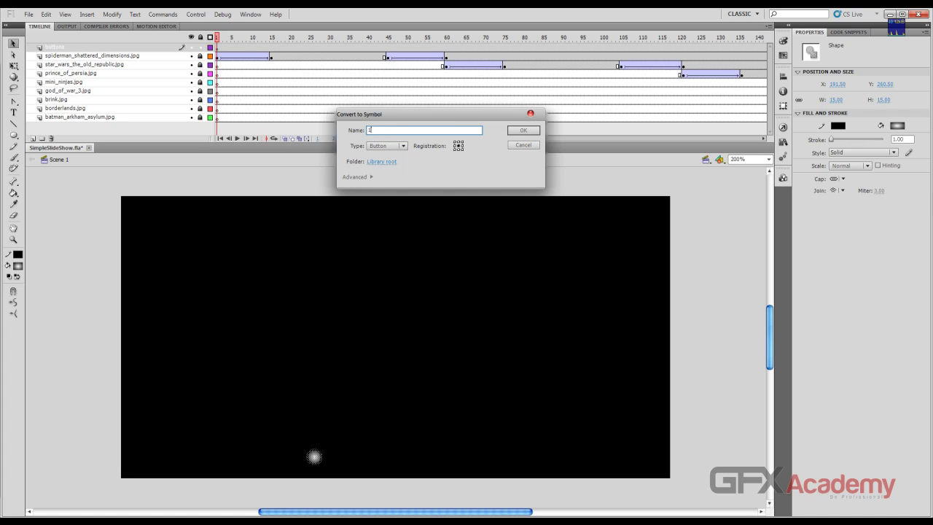
key("Return")
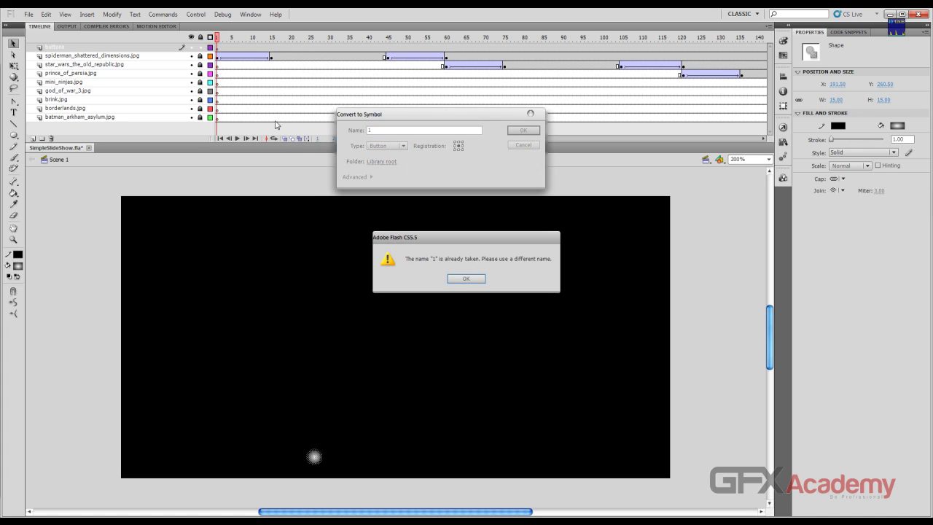
left_click(477, 280)
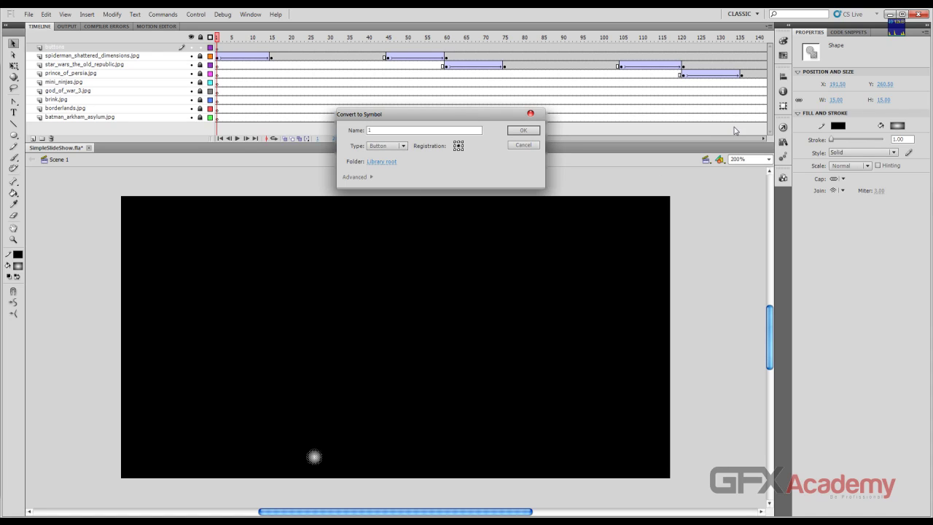
left_click(784, 143)
key("Escape")
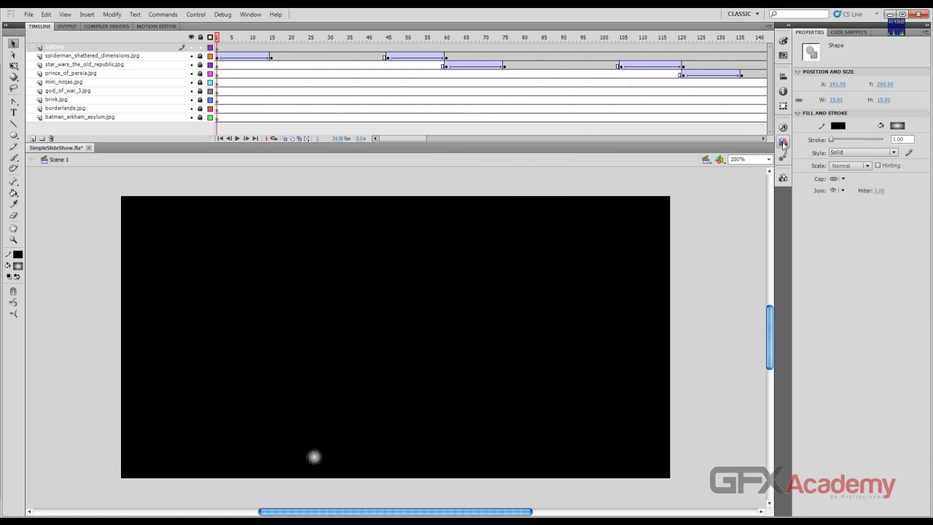
Check in the library which existing symbol uses the name 1, and collapse the library.
left_click(784, 144)
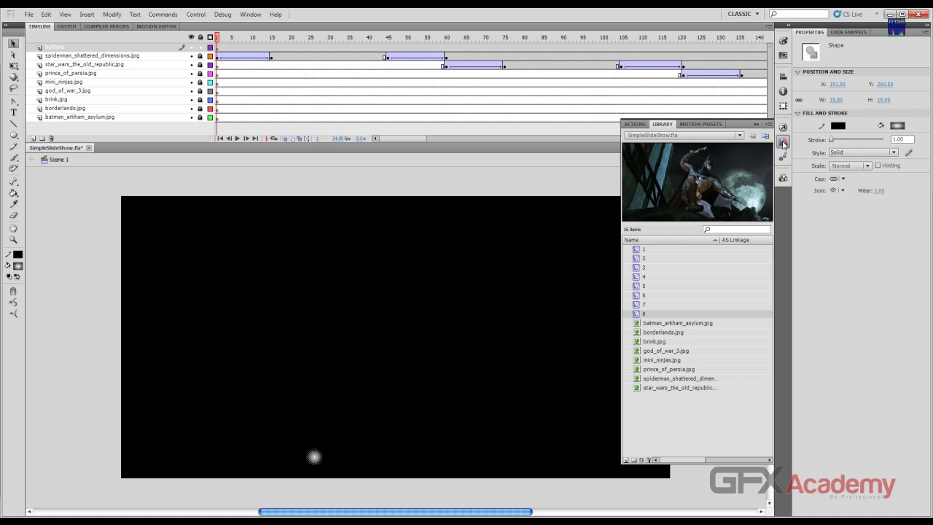
left_click(660, 250)
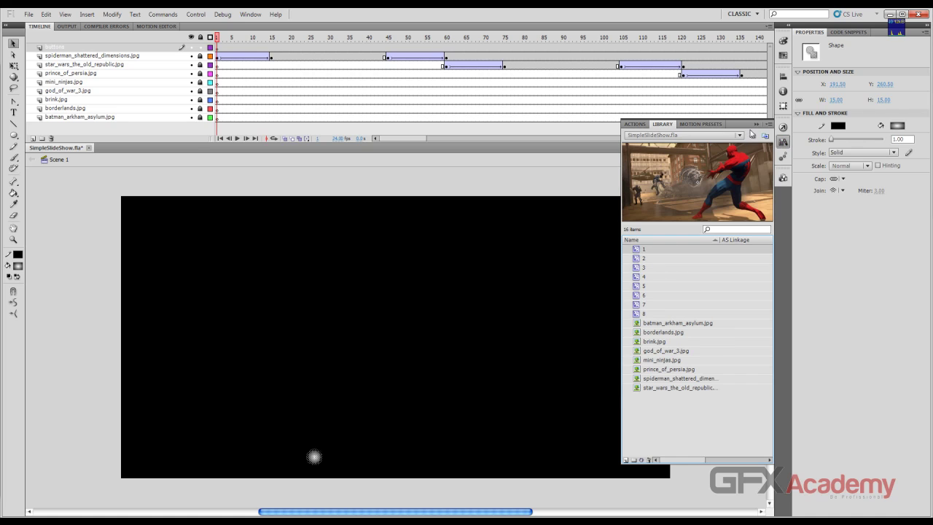
left_click(755, 124)
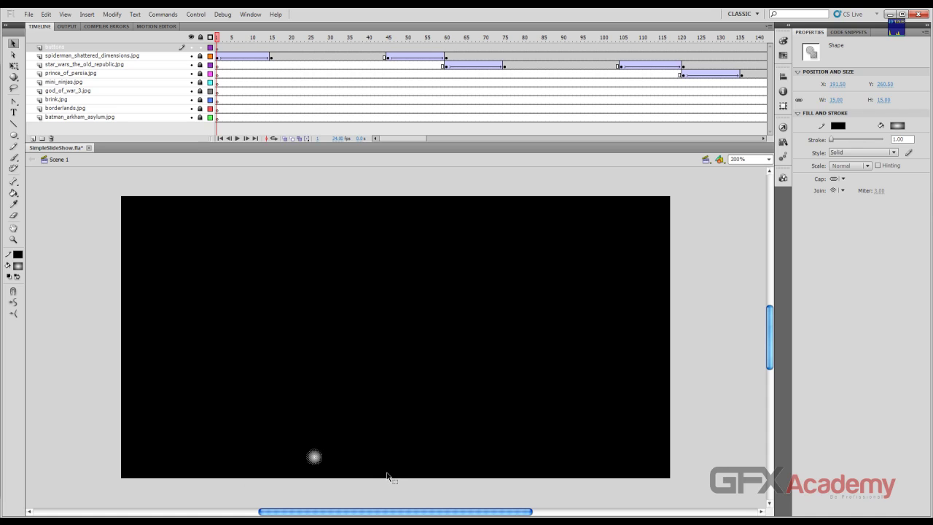
Convert the selected circle to a Button symbol, keeping the suggested name Symbol 1.
key("F8")
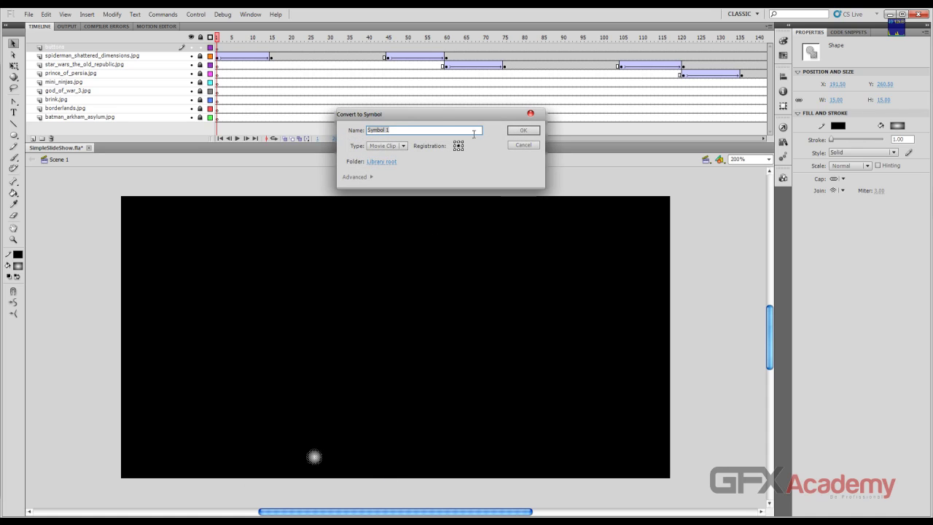
left_click(387, 146)
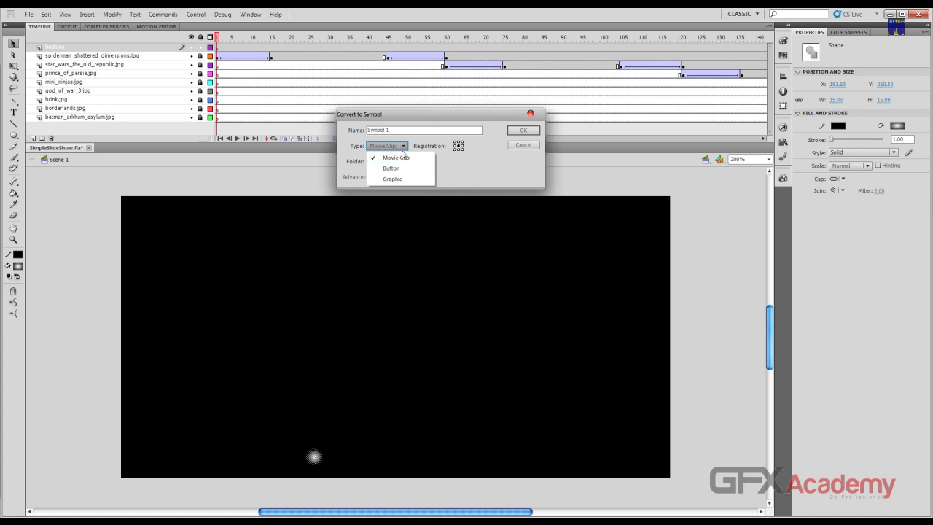
left_click(393, 168)
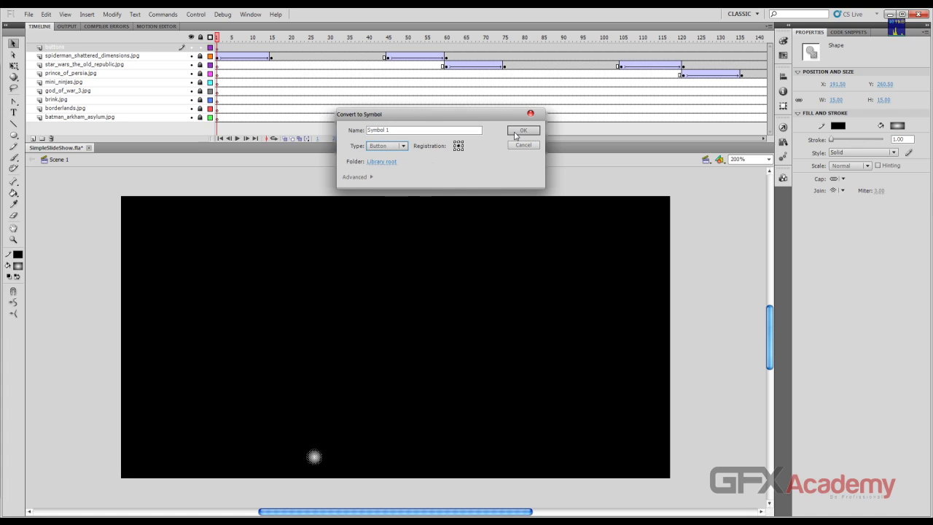
left_click(522, 130)
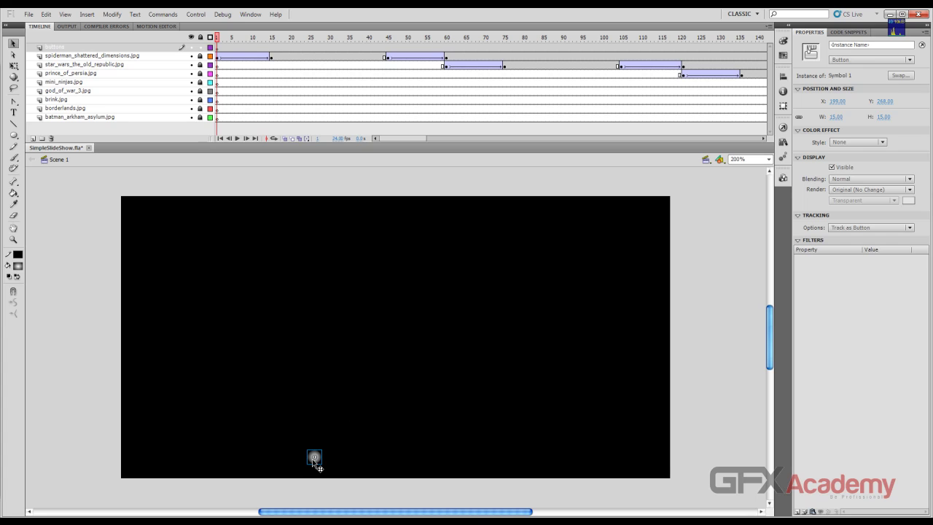
Place a copy of the circle button beside it at about X 220.5, and duplicate the copy's symbol as Symbol 2.
left_click_drag(314, 462, 335, 461)
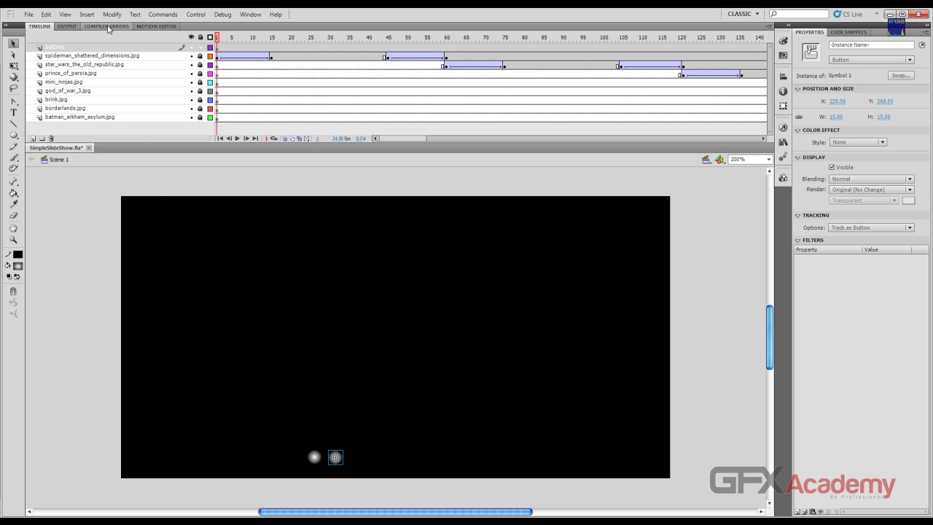
left_click(88, 15)
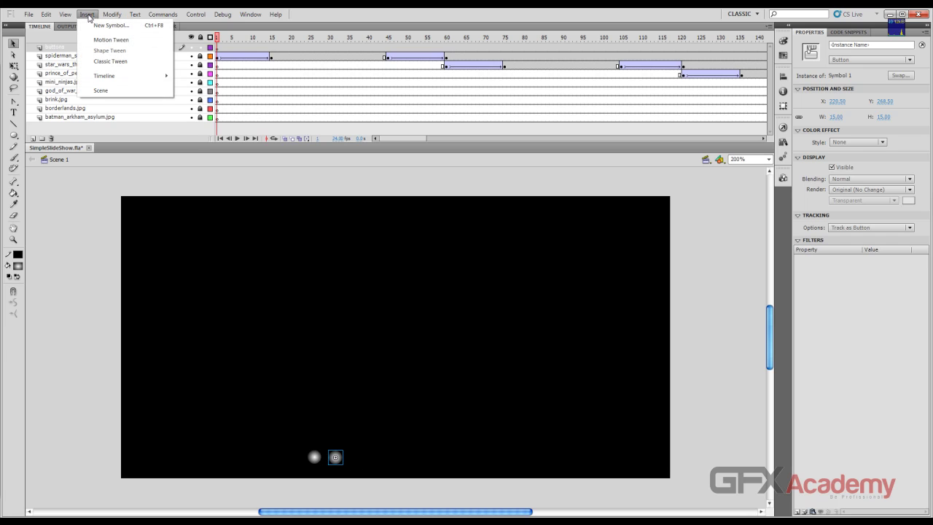
mouse_move(107, 16)
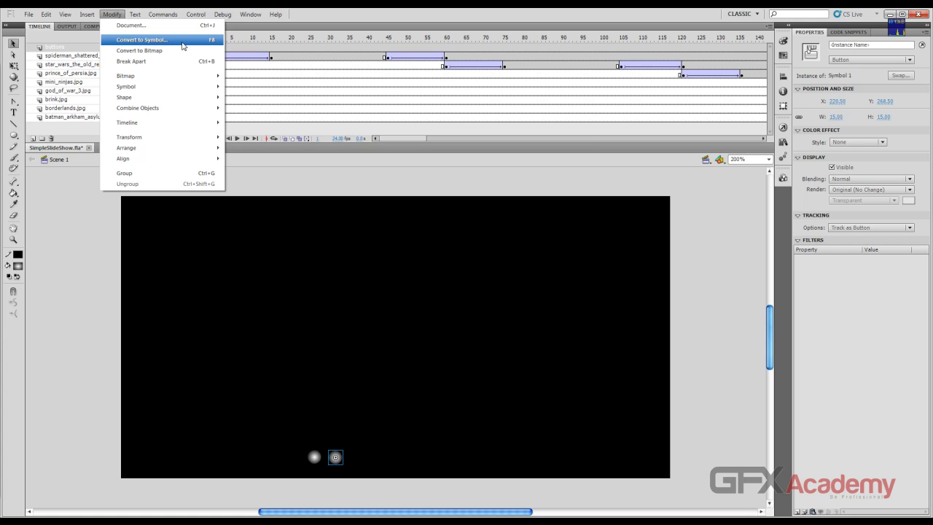
left_click(111, 14)
left_click(29, 14)
mouse_move(87, 16)
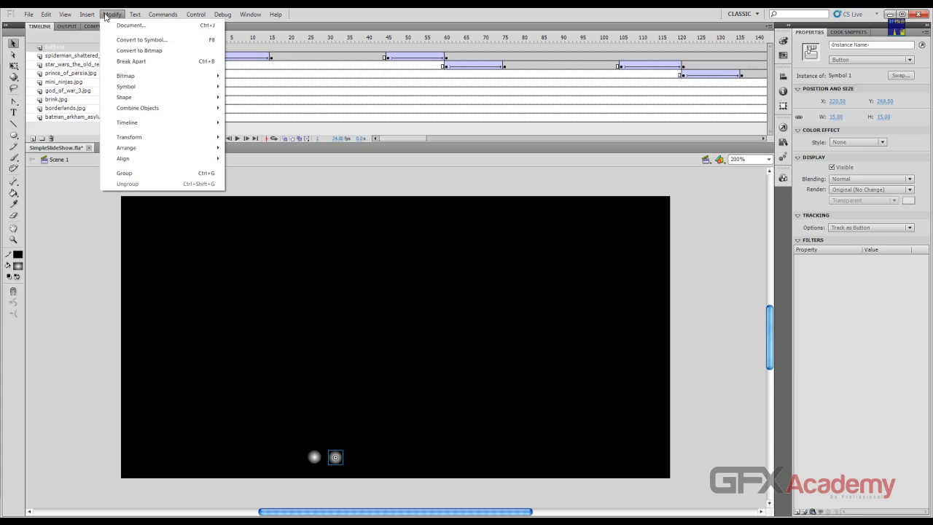
mouse_move(177, 91)
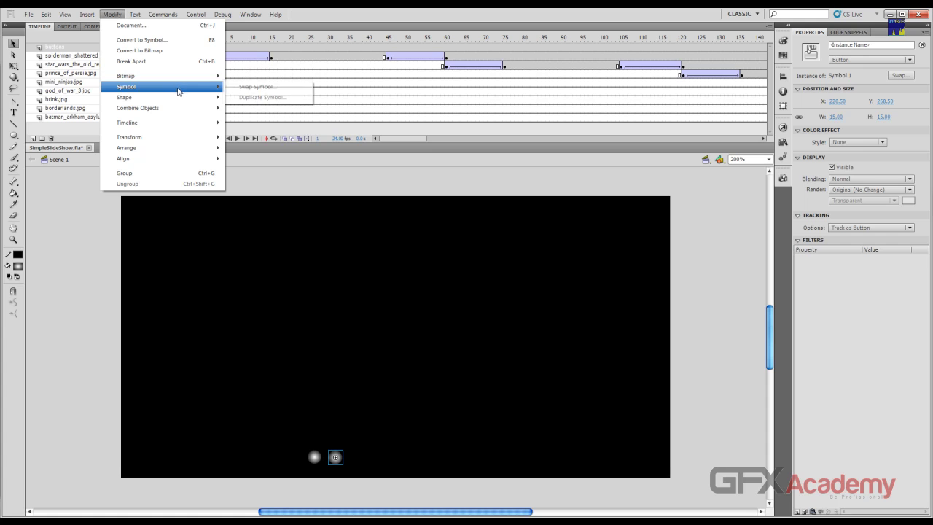
left_click(265, 99)
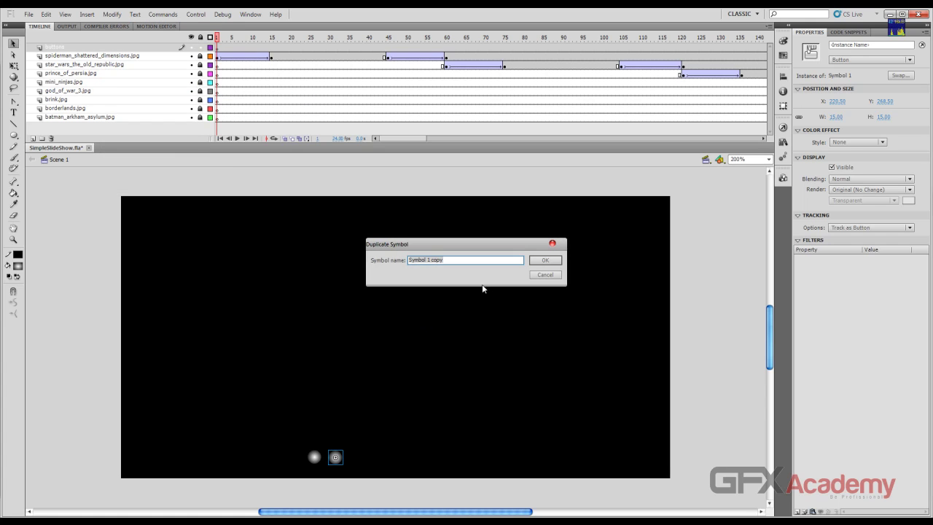
left_click(429, 260)
key("BackSpace")
key("BackSpace")
key("BackSpace")
type("2")
key("Return")
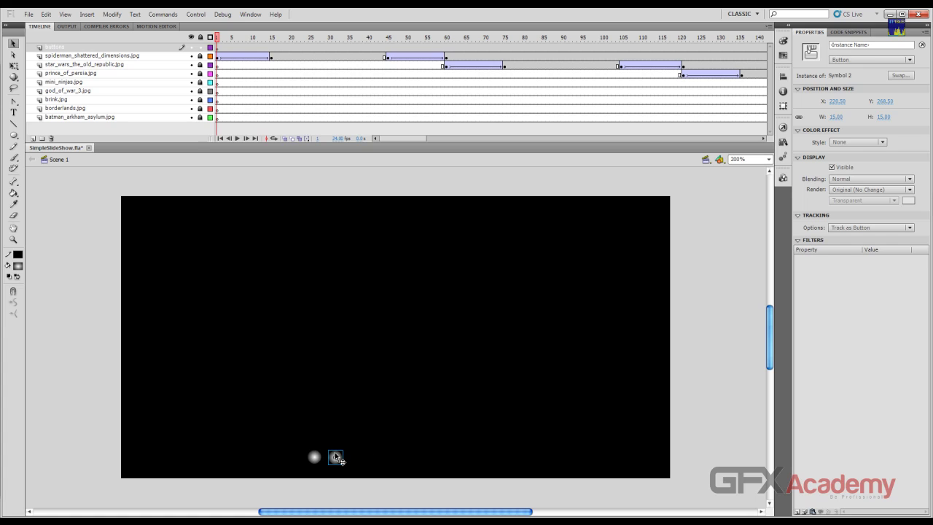
Place a copy of the second button beside it at about X 241.5, and duplicate the copy's symbol as Symbol 3.
left_click_drag(334, 453, 354, 454)
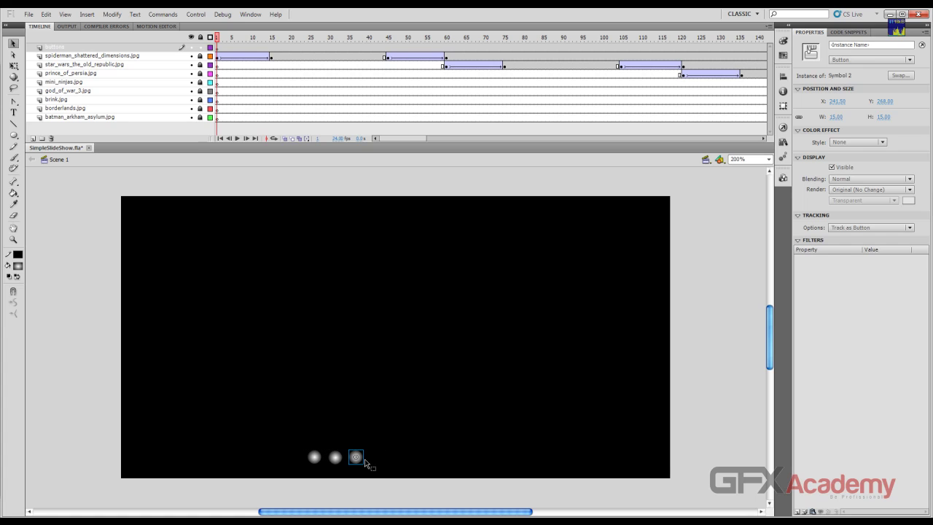
left_click(112, 13)
mouse_move(161, 92)
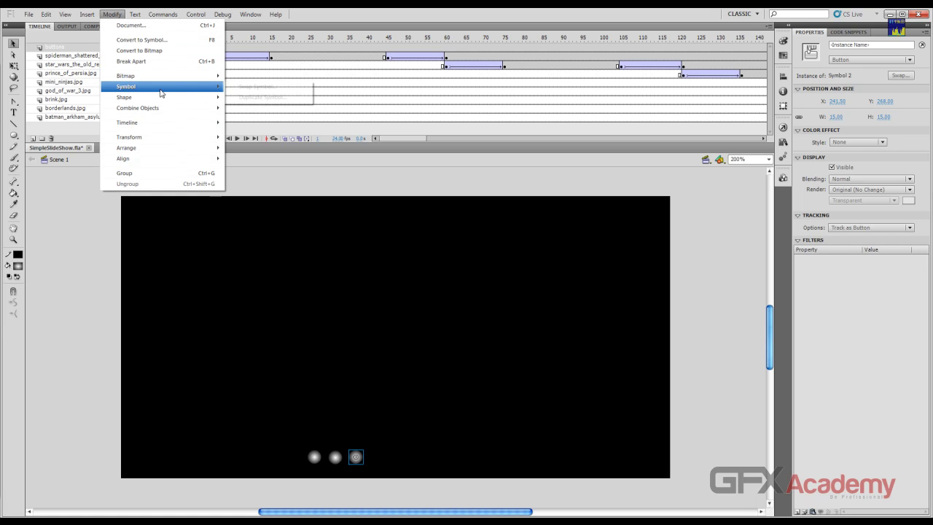
left_click(262, 97)
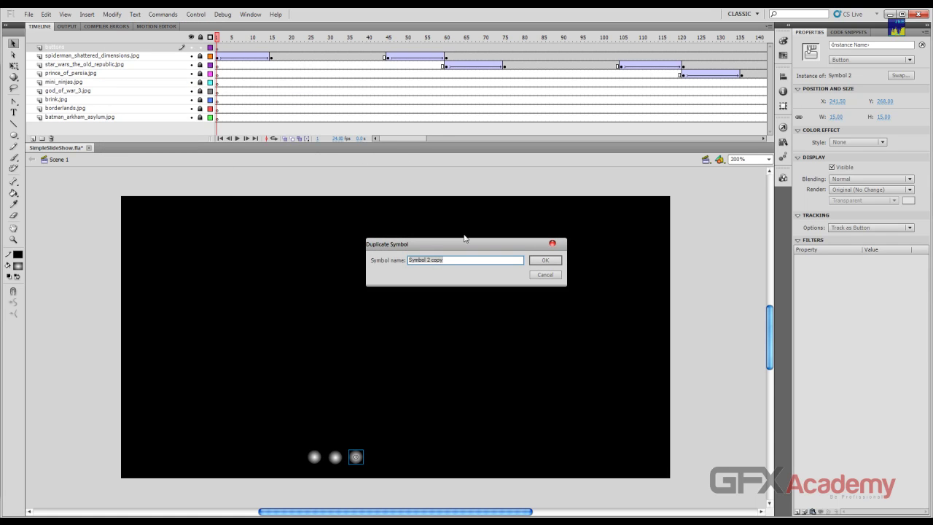
left_click(445, 260)
left_click_drag(428, 260, 454, 259)
type("3")
key("Return")
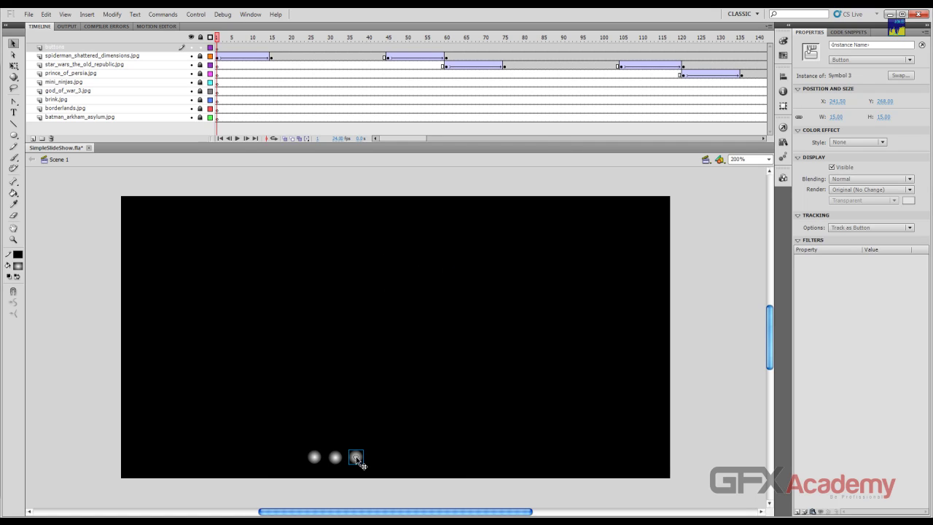
Place a copy of the third button beside it at about X 262.5, and duplicate the copy's symbol as Symbol 4.
left_click_drag(357, 458, 377, 458)
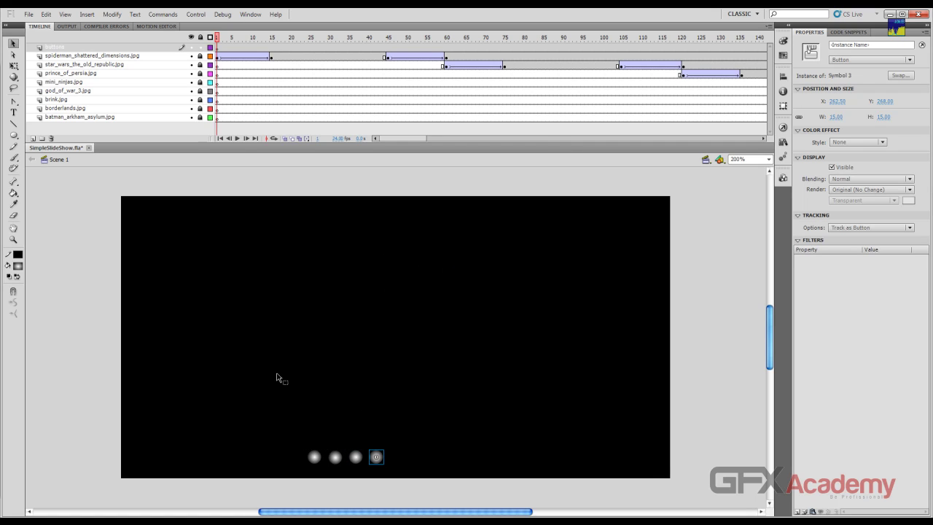
left_click(104, 14)
mouse_move(182, 86)
left_click(275, 100)
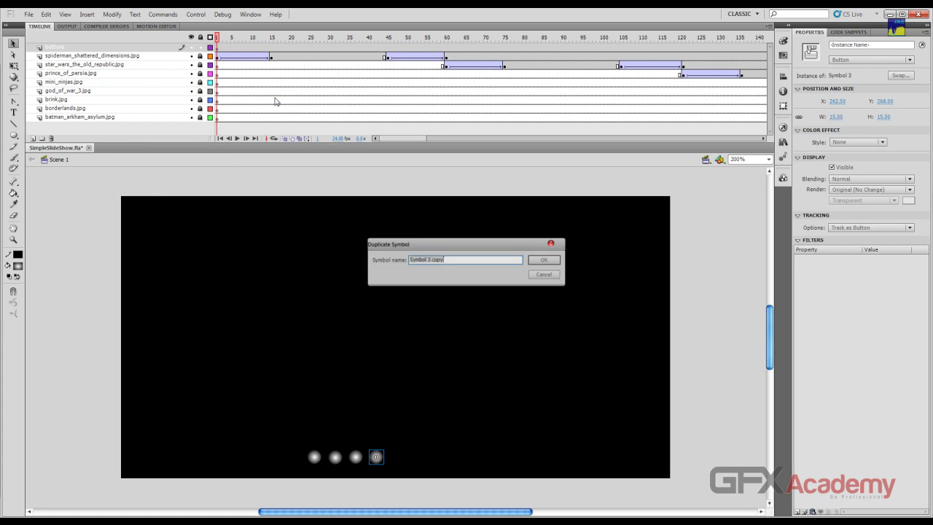
left_click(440, 260)
left_click_drag(429, 260, 459, 260)
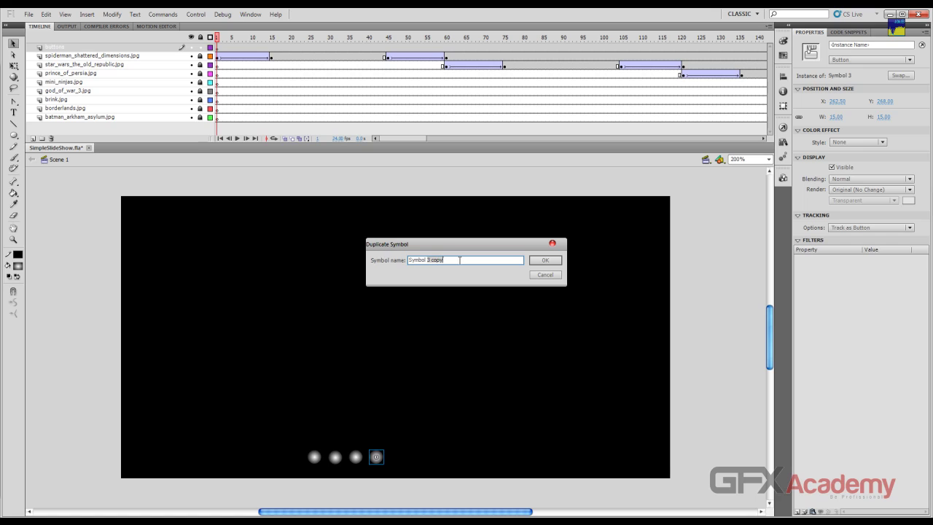
type("4")
key("Return")
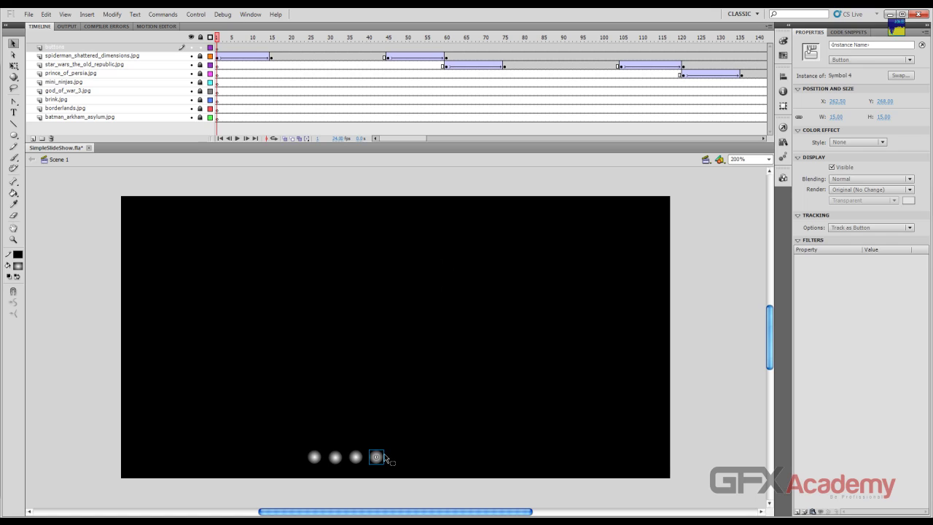
Place a copy of the fourth button beside it at about X 284.5, and duplicate the copy's symbol as Symbol 5.
left_click_drag(381, 454, 405, 457)
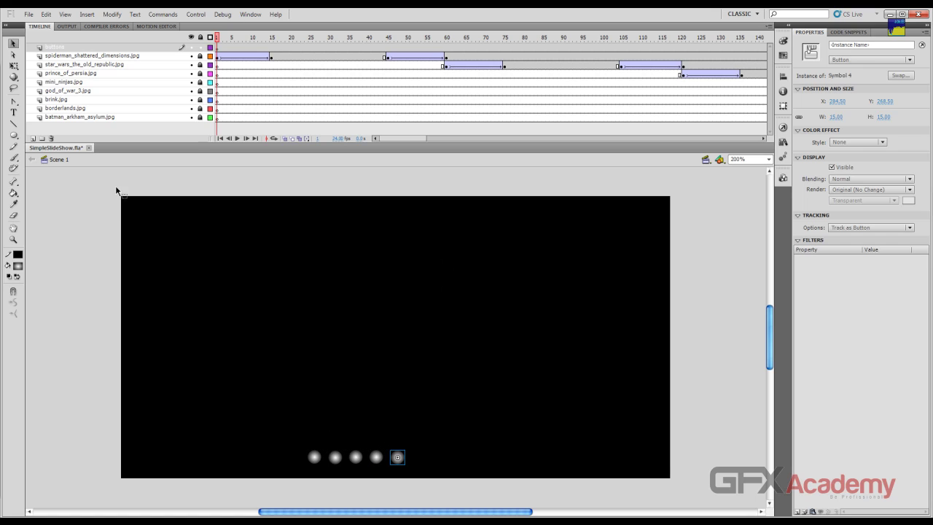
left_click(113, 15)
mouse_move(167, 89)
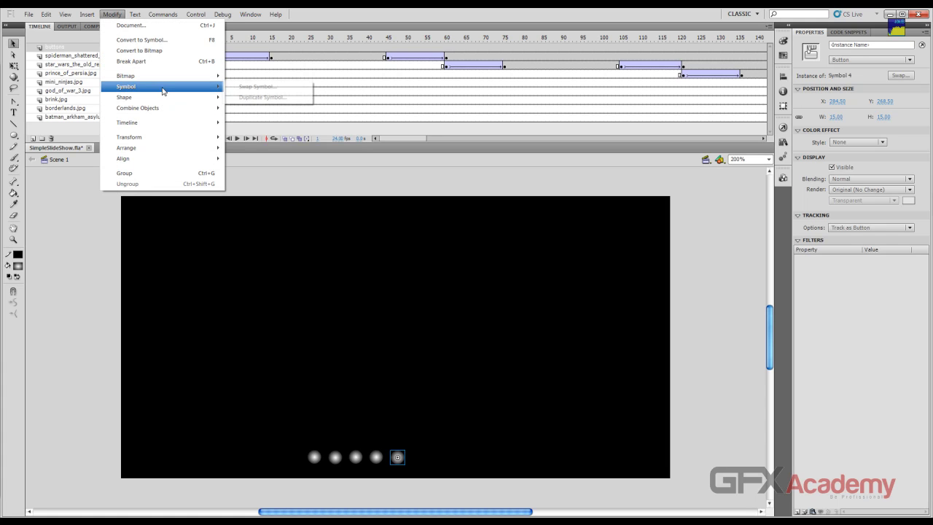
left_click(257, 99)
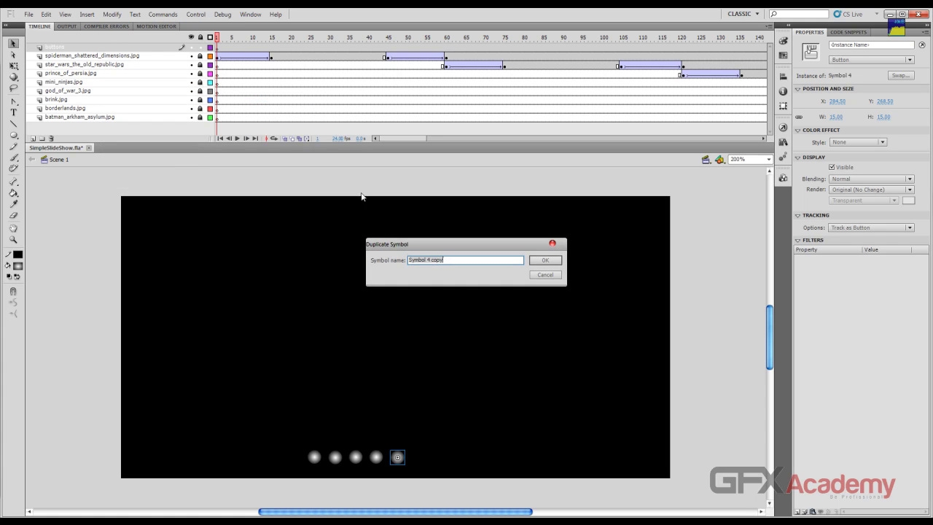
left_click(432, 260)
left_click_drag(445, 260, 497, 269)
type("5")
key("Return")
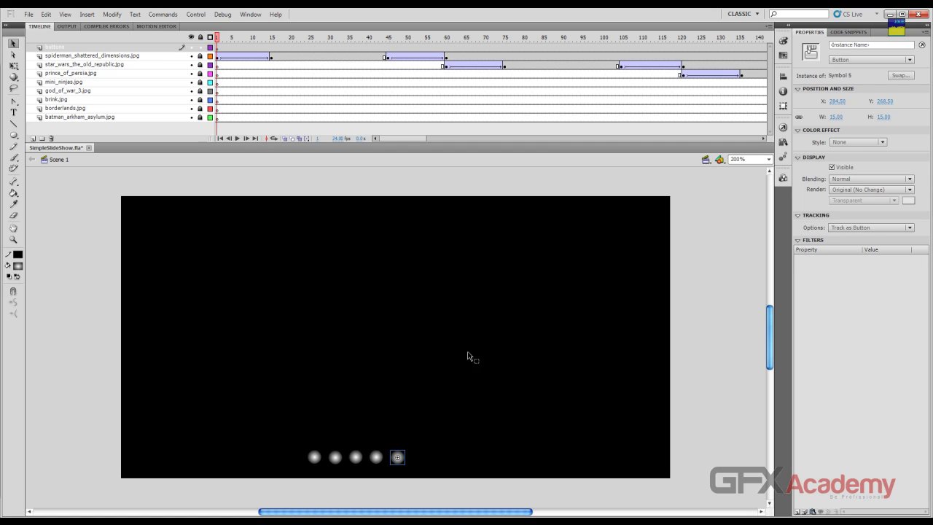
Place a copy of the fifth button beside it at about X 305.5, and duplicate the copy's symbol as Symbol 6.
left_click_drag(397, 456, 417, 458)
left_click(111, 13)
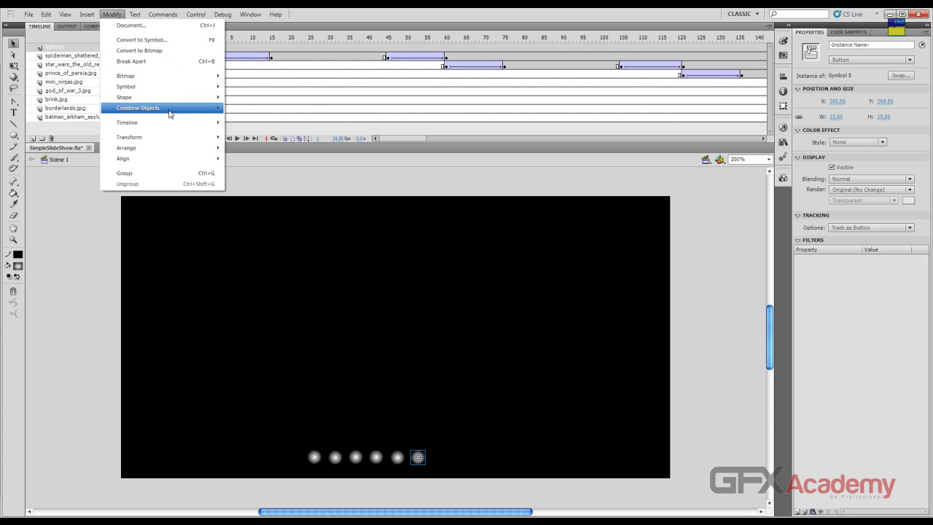
mouse_move(168, 89)
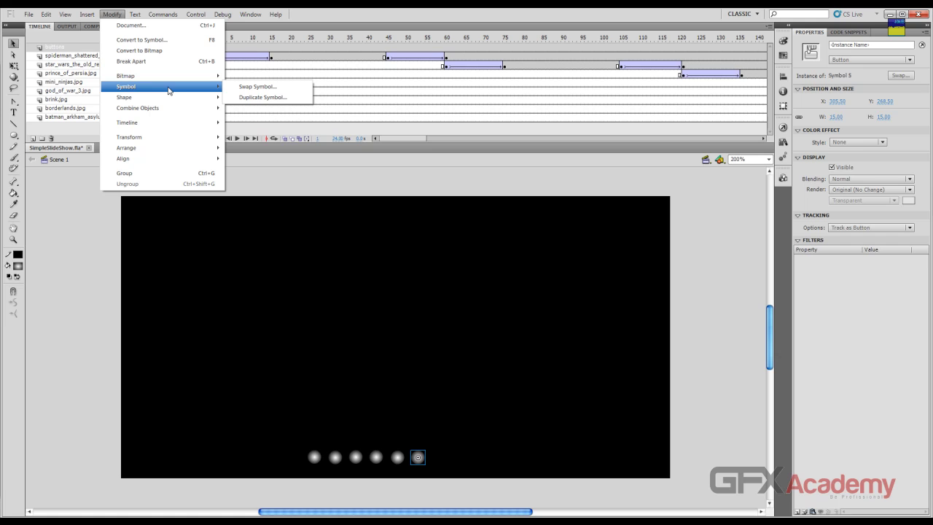
left_click(262, 97)
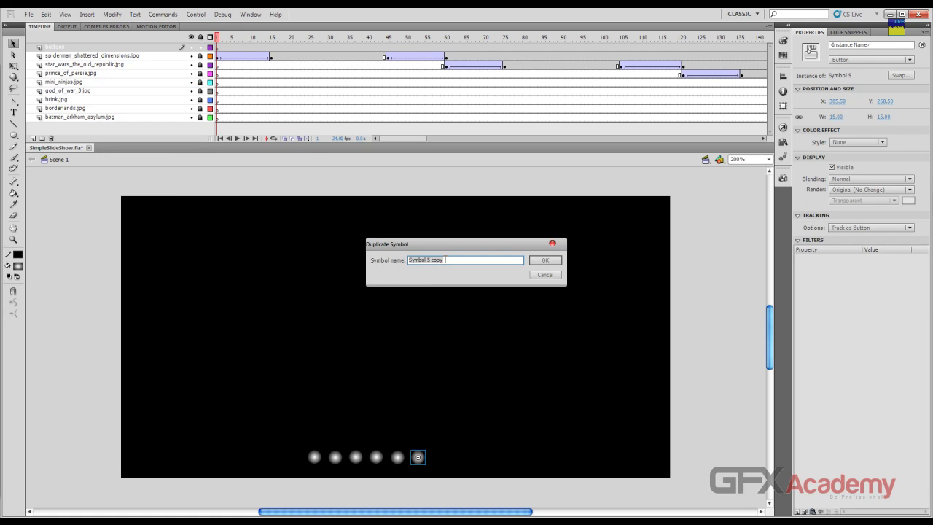
left_click(446, 260)
key("Return")
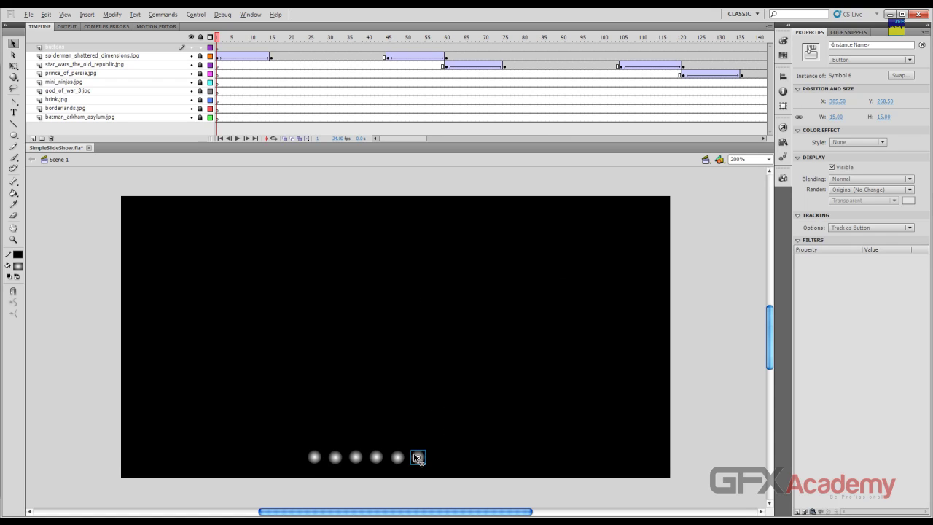
Place a copy of the sixth button beside it at about X 329, and duplicate the copy's symbol as Symbol7.
left_click_drag(419, 457, 442, 457)
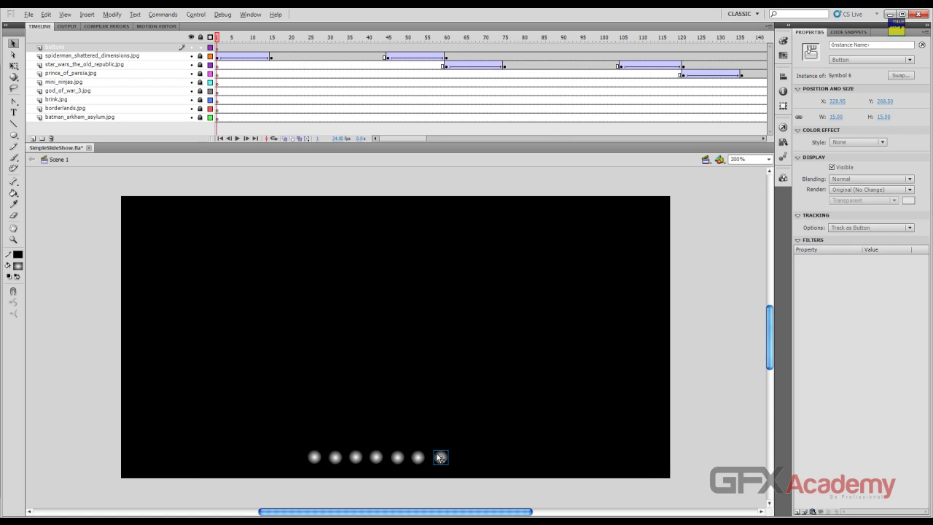
left_click(112, 14)
mouse_move(169, 90)
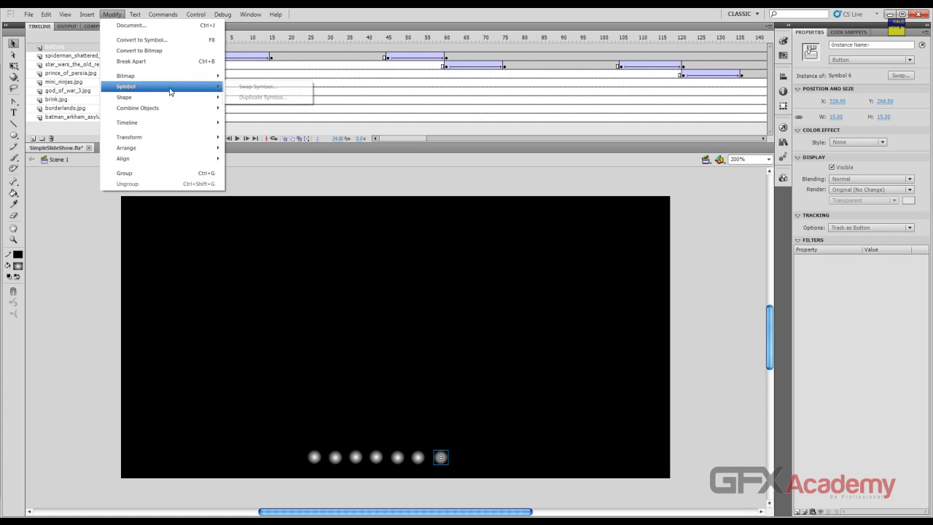
left_click(266, 97)
left_click(430, 261)
left_click_drag(430, 260, 464, 261)
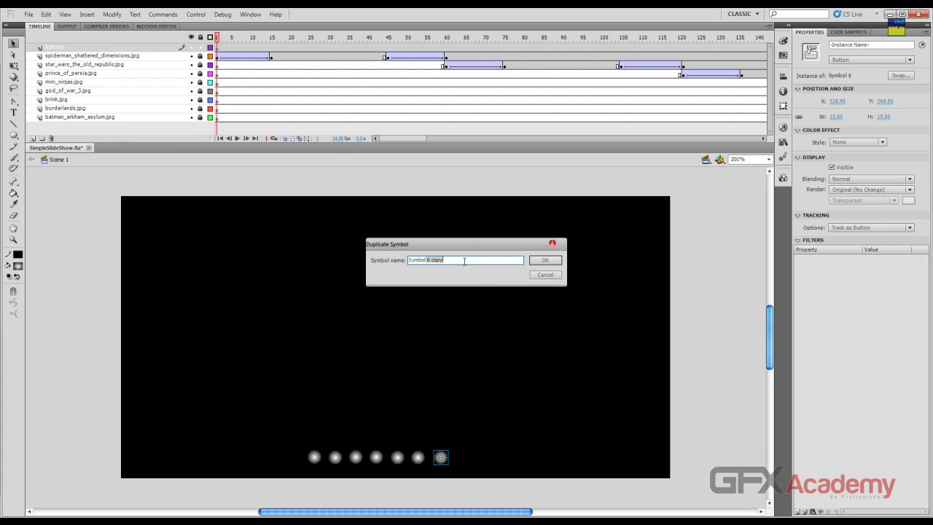
type("7")
key("Return")
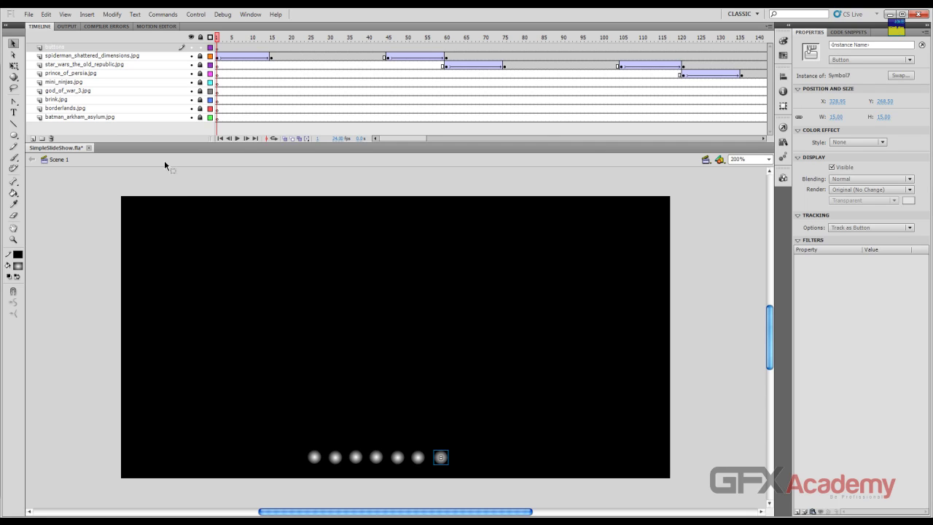
Place a copy of the seventh button beside it at about X 349.5, and duplicate the copy's symbol as Symbol 8.
left_click_drag(123, 118, 140, 67)
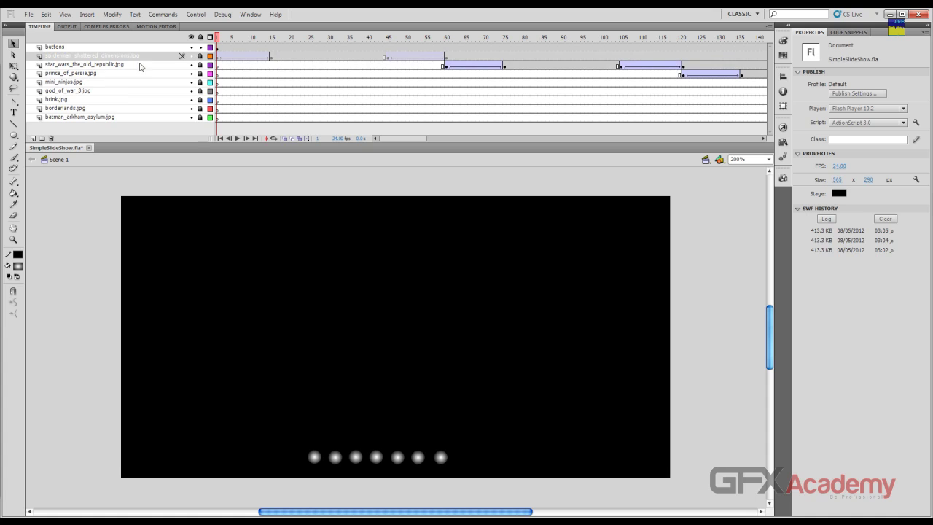
left_click_drag(457, 353, 457, 357)
left_click_drag(441, 456, 467, 457)
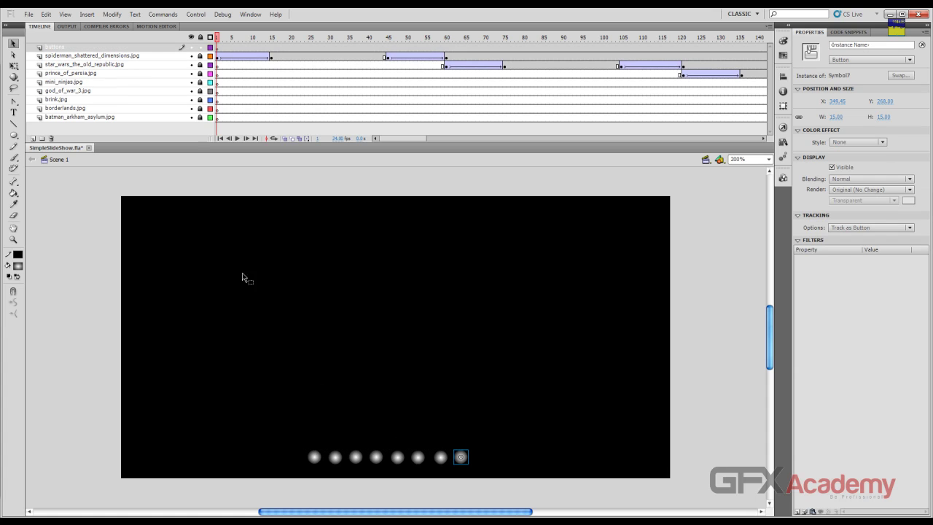
left_click(111, 15)
mouse_move(175, 86)
left_click(266, 97)
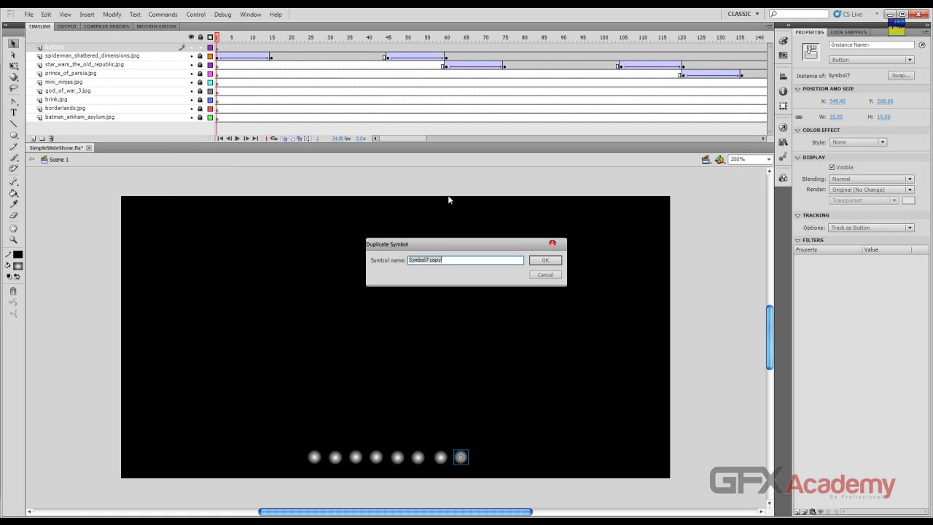
type("Symbol 8")
key("Return")
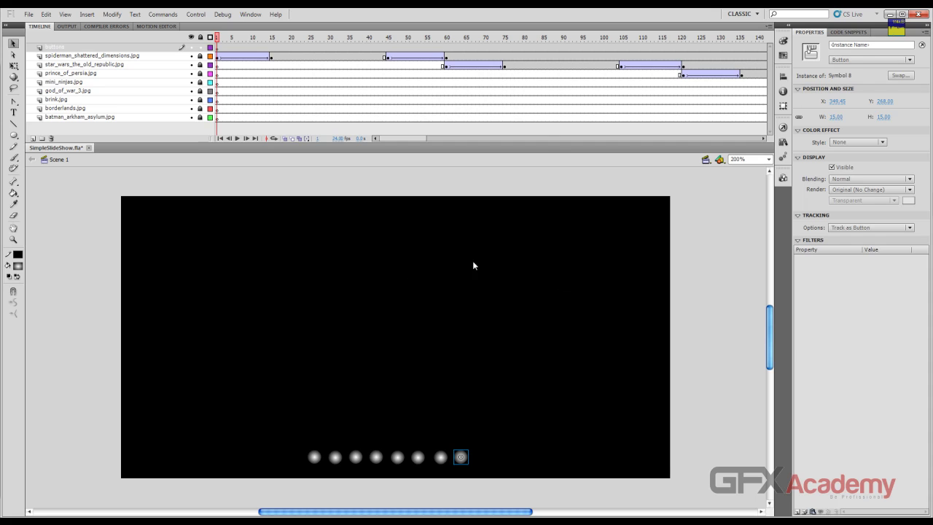
Align the bottom edges of all eight buttons relative to each other, not the stage, and space them evenly horizontally.
left_click_drag(250, 404, 537, 496)
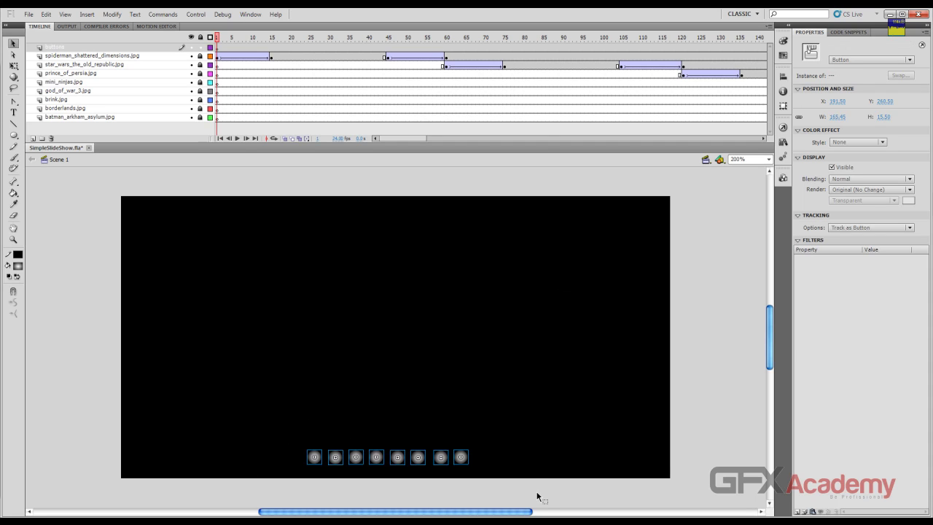
left_click(783, 75)
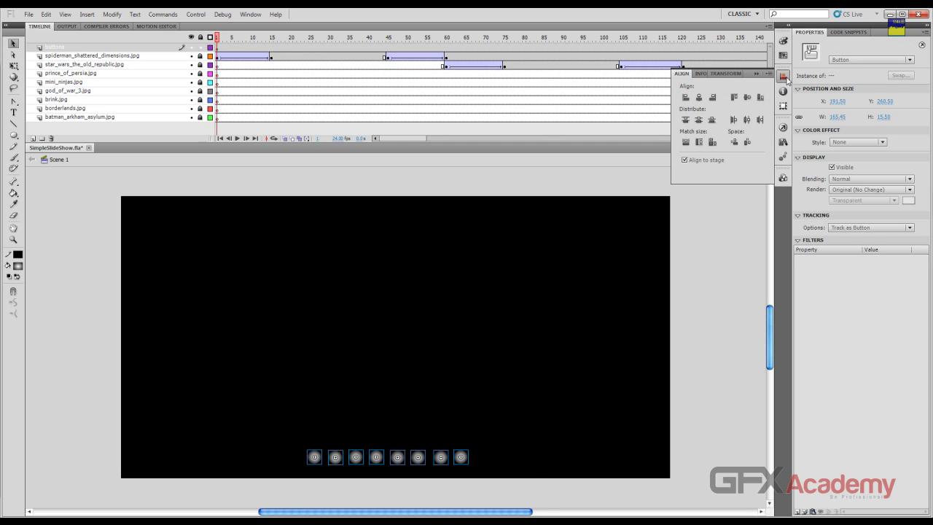
left_click(711, 160)
left_click(760, 98)
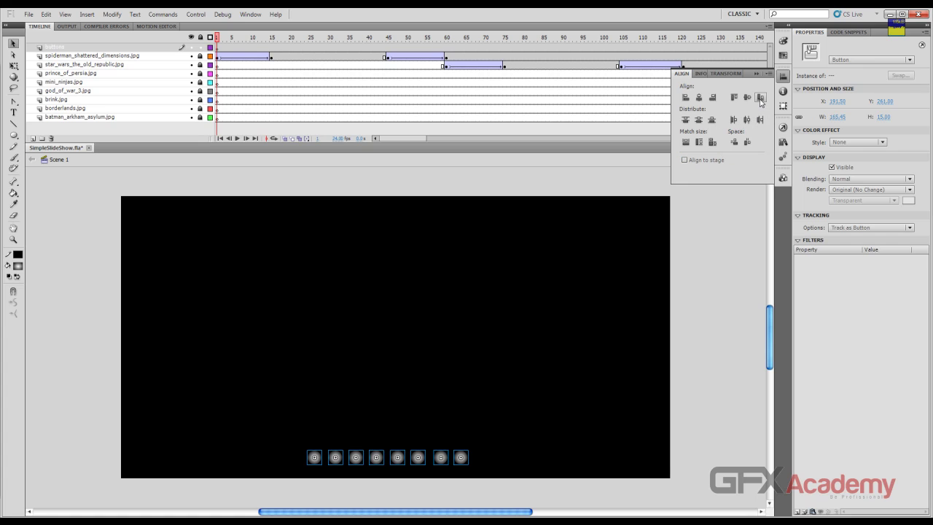
left_click(747, 143)
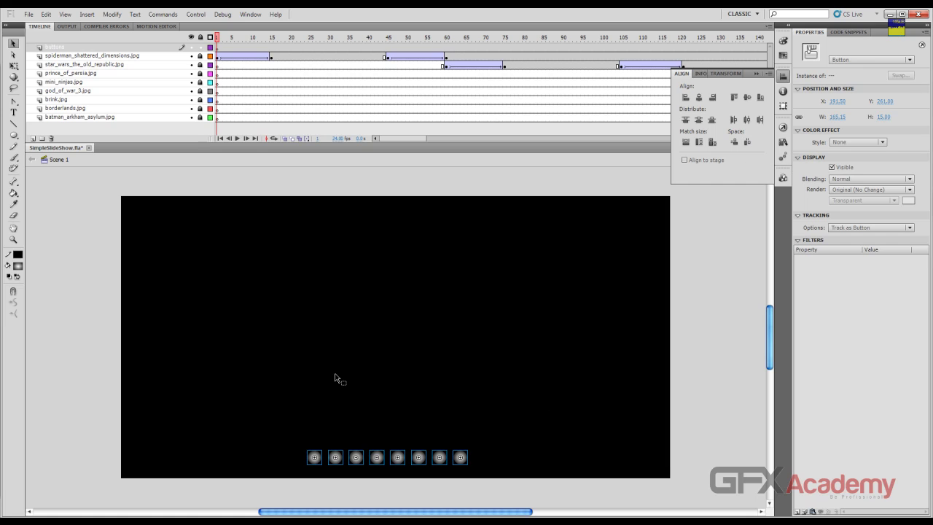
left_click(80, 347)
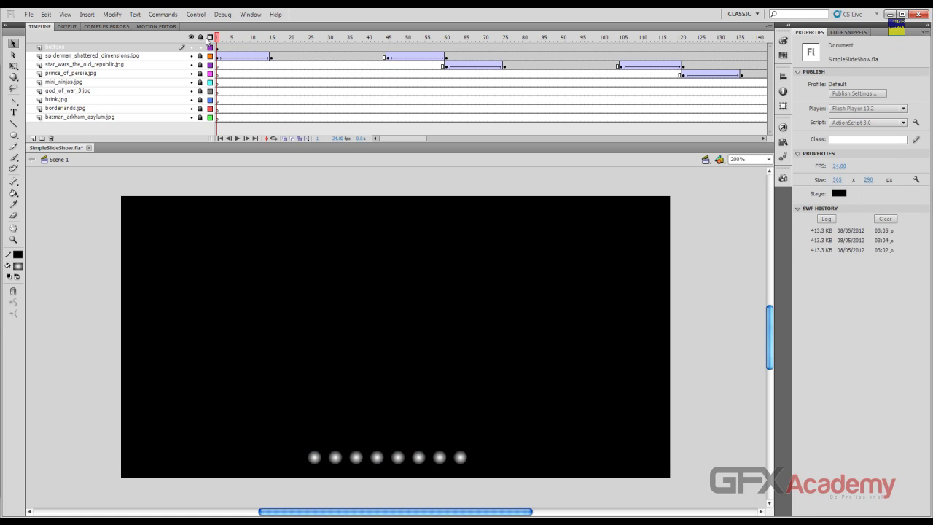
Move the whole row of eight buttons straight down to Y 273.5, near the stage's lower edge.
left_click_drag(216, 39, 212, 66)
left_click_drag(78, 412, 554, 501)
key("Down")
key("Down")
key("Down")
key("Down")
key("Down")
key("Down")
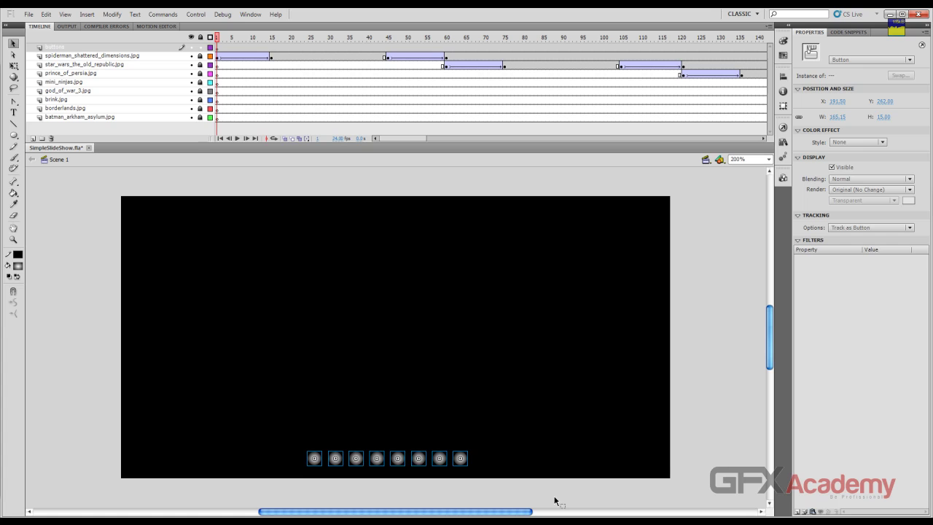
key("Down")
key("Down")
key("Down")
key("Down")
key("Down")
key("Down")
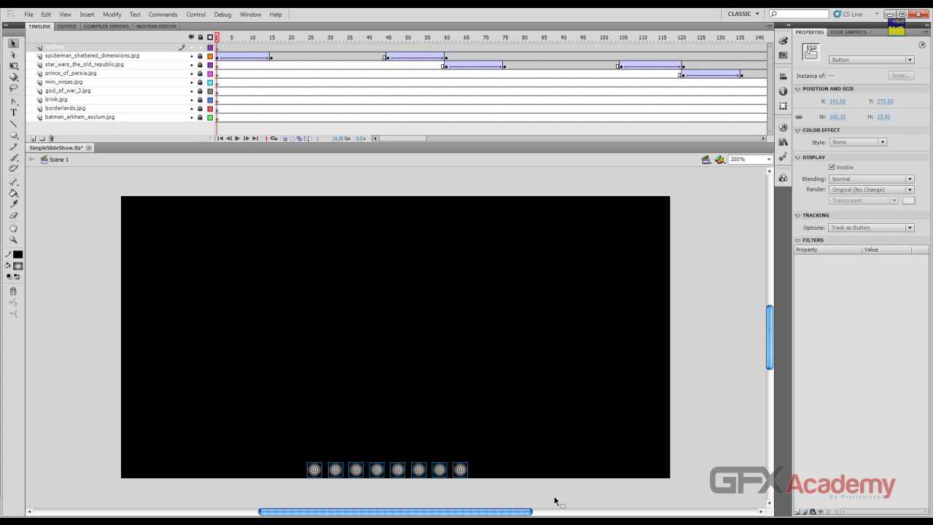
Nudge the whole button row up to Y 272 and save the document.
mouse_move(218, 38)
left_mouse_down()
mouse_move(287, 41)
mouse_move(217, 38)
left_mouse_up()
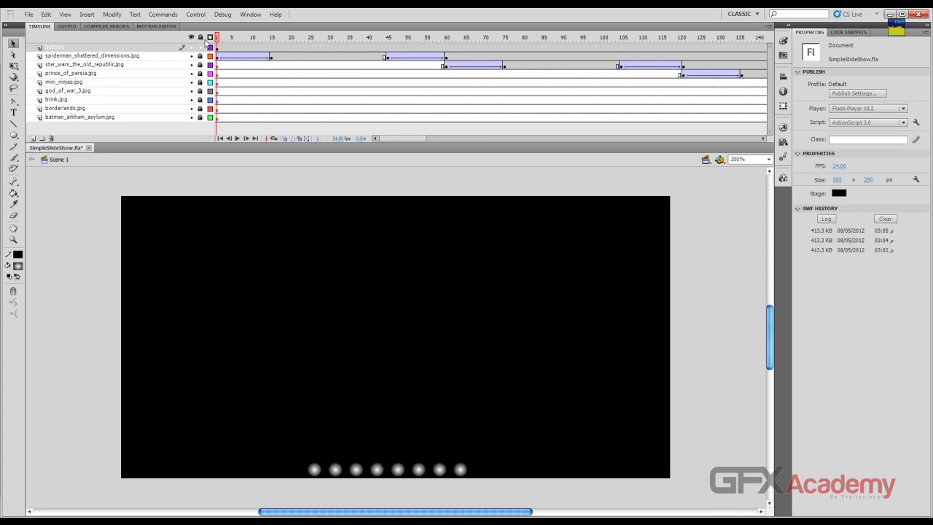
key("ctrl+a")
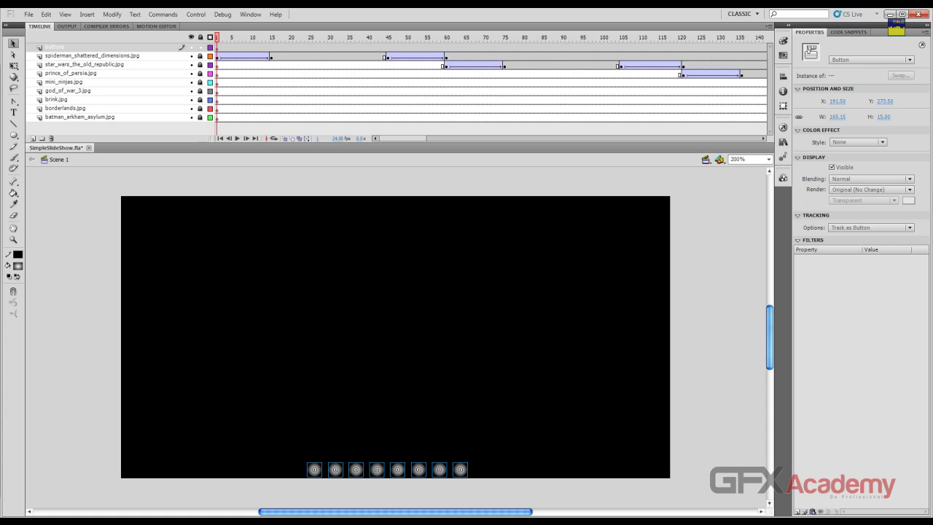
key("Up")
key("Up")
key("ctrl+s")
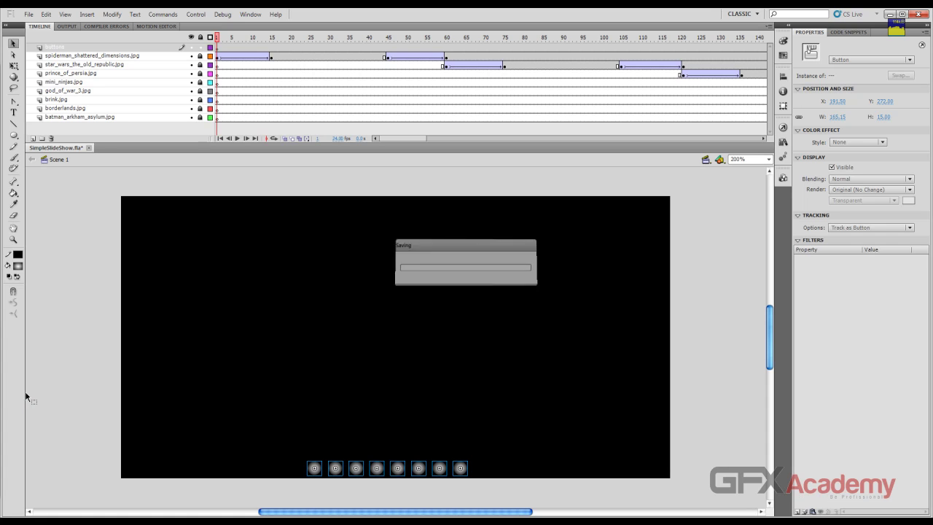
Give the first button in the row the instance name slide1.
left_click(254, 434)
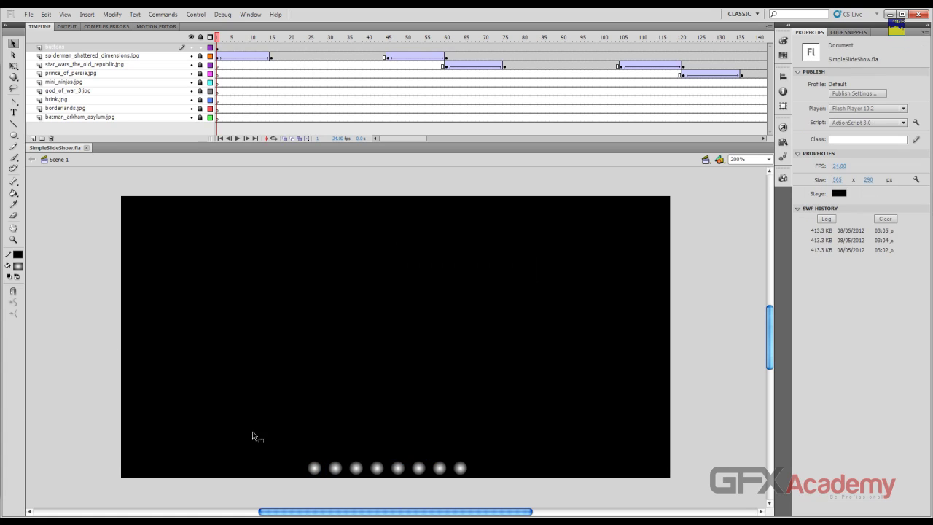
left_click(314, 467)
left_click(846, 45)
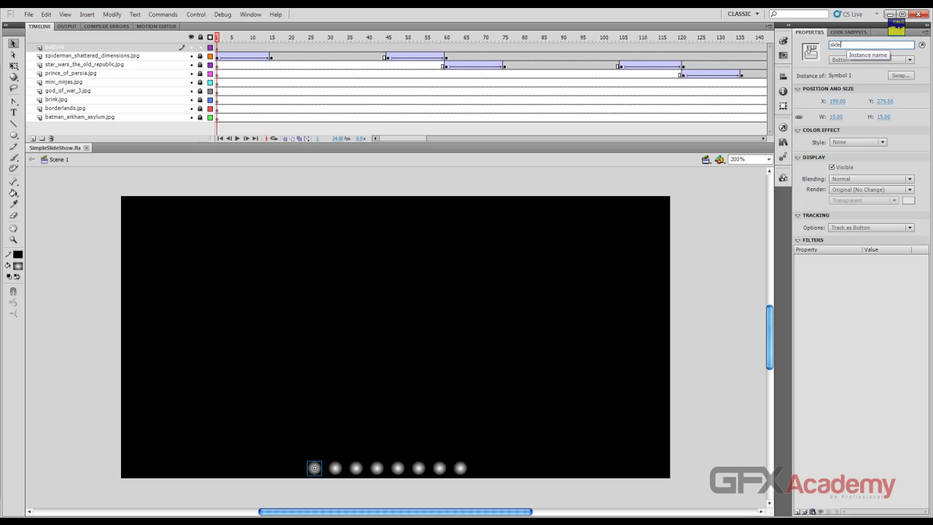
type("slide")
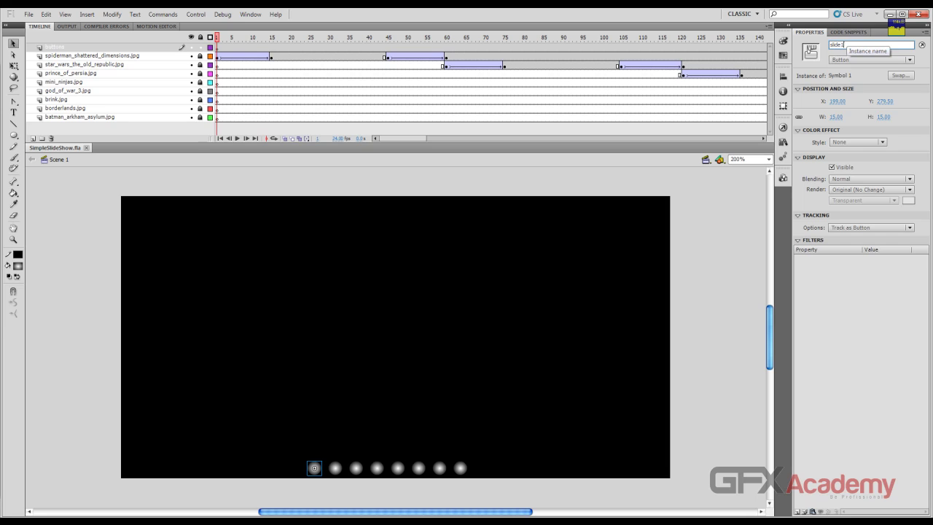
type("1")
key("Return")
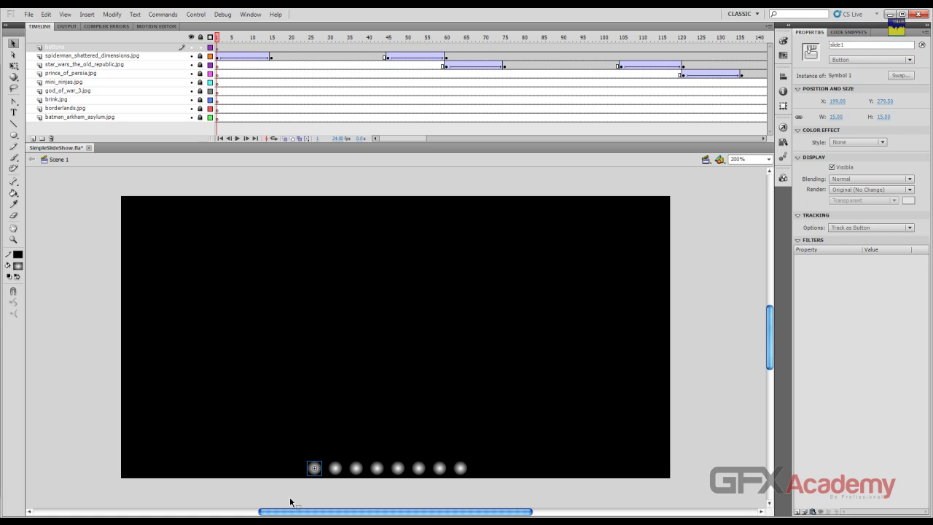
Give the second button in the row the instance name slide2.
left_click(335, 469)
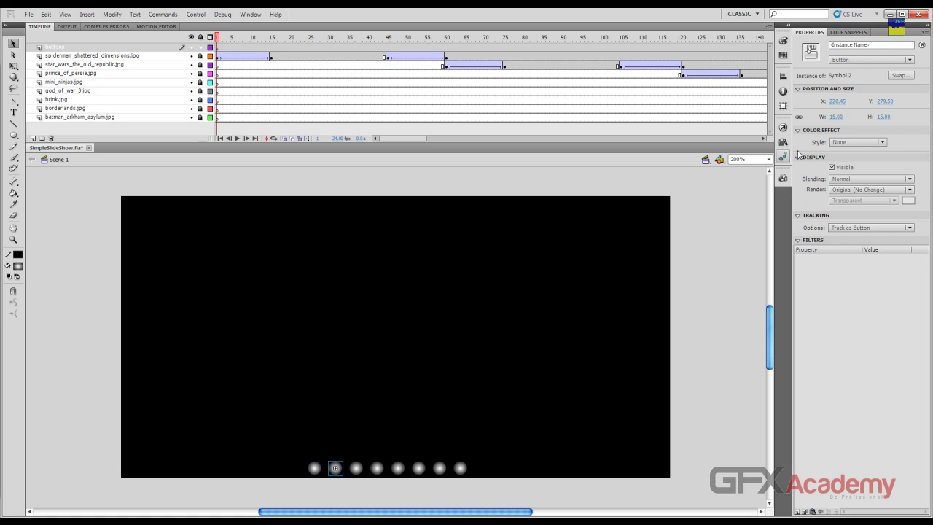
left_click(855, 46)
type("slide")
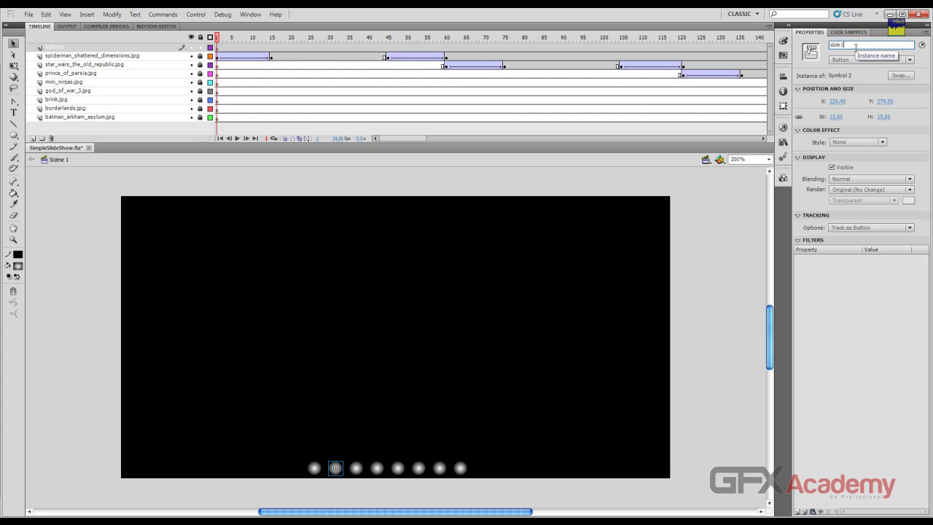
type("2")
key("Return")
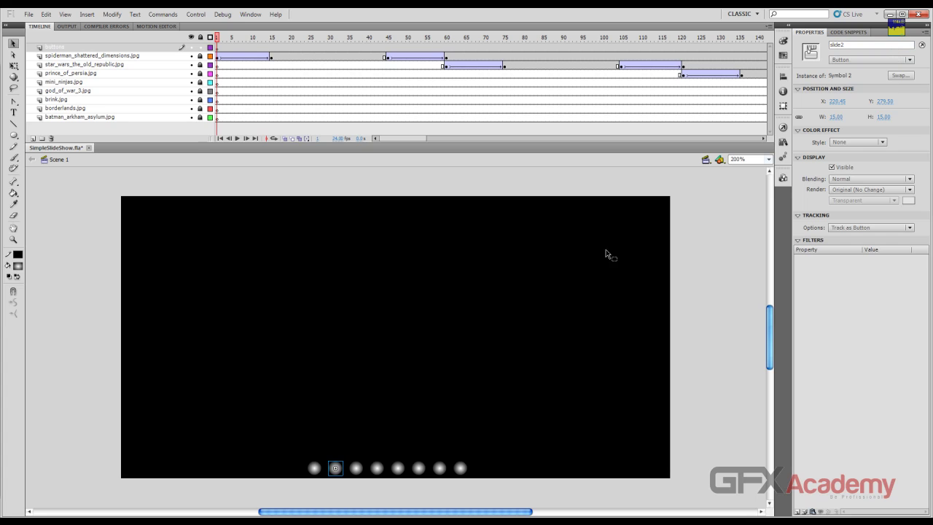
Give the third button in the row its own numbered slide instance name.
left_click(356, 469)
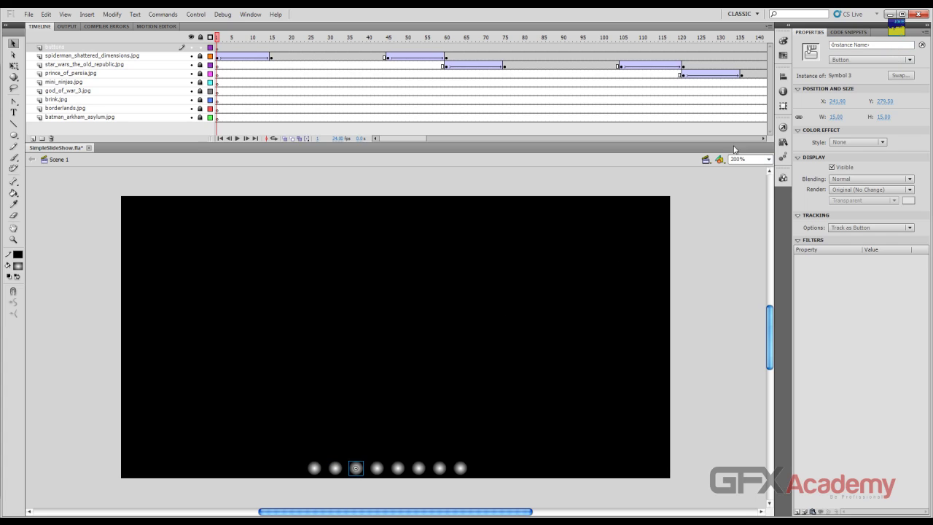
left_click(845, 46)
type("slide1")
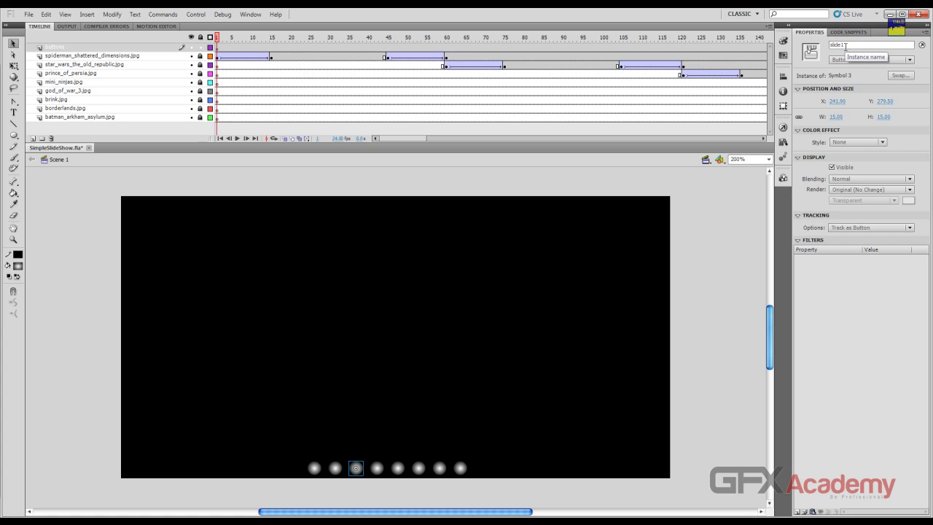
left_click(845, 46)
Give the fourth button in the row the instance name slide4.
left_click(377, 468)
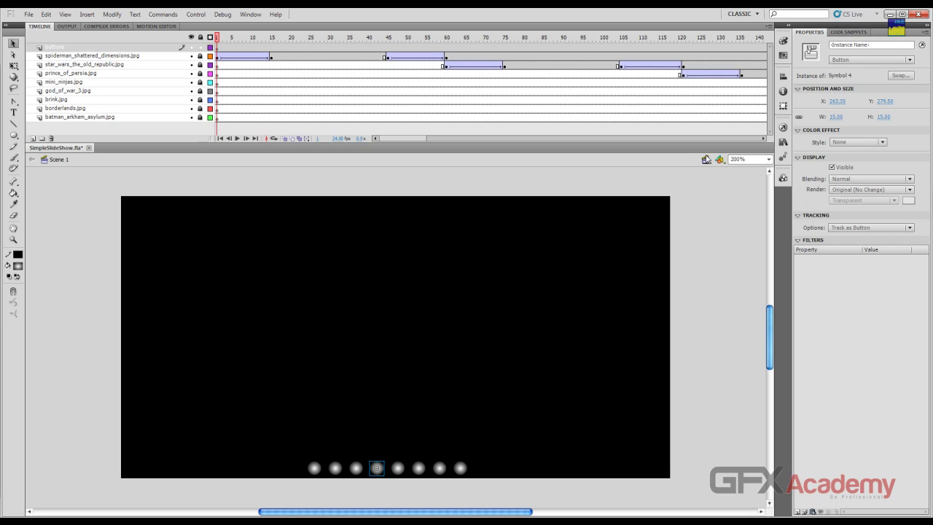
left_click(840, 44)
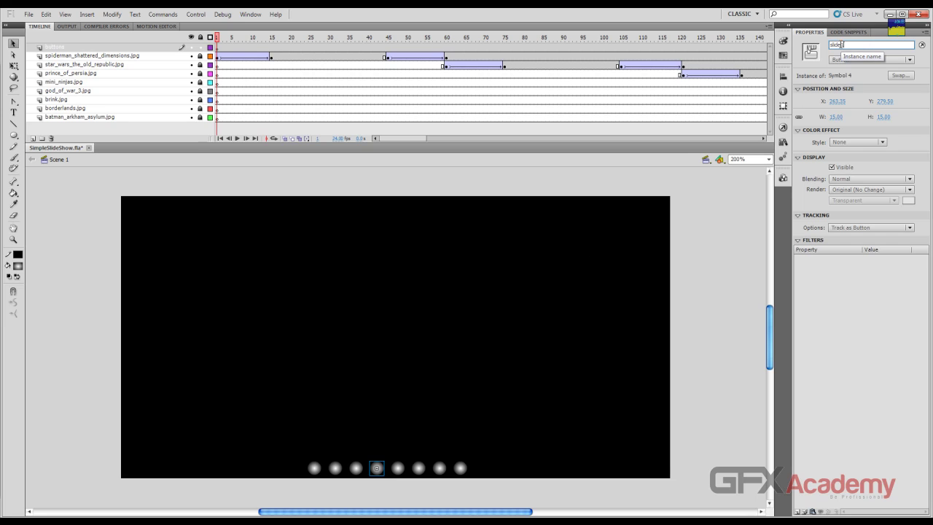
type("slide4")
key("Return")
Give the fifth button in the row the instance name slide5.
left_click(397, 468)
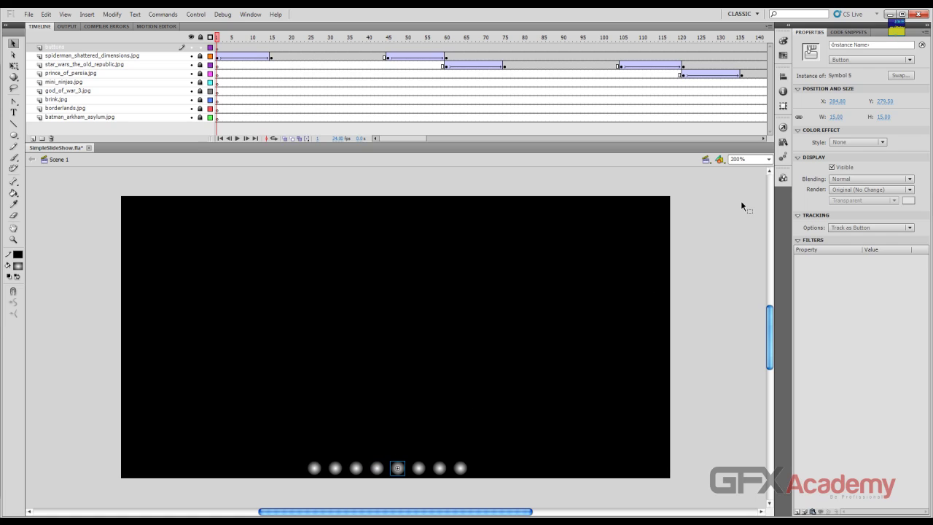
left_click(853, 46)
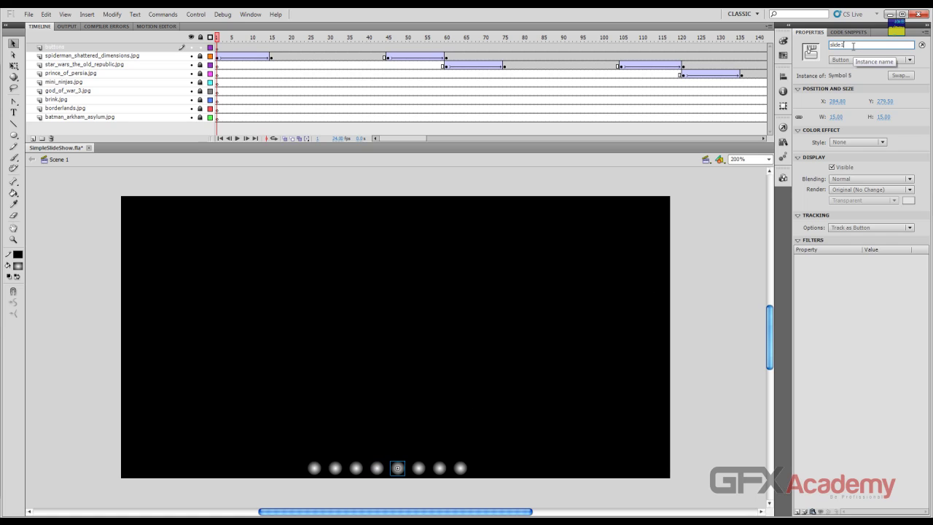
type("slide5")
key("Return")
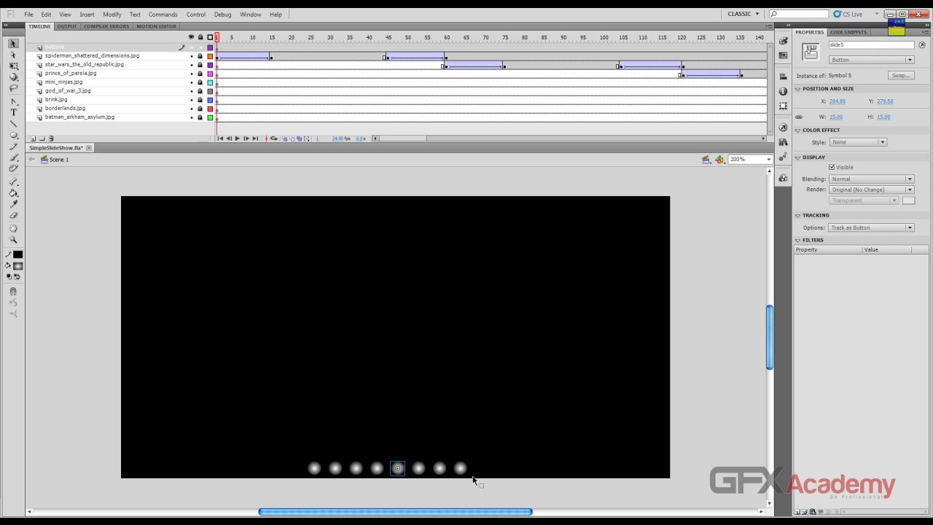
Give the sixth button in the row the instance name slide6.
left_click(419, 467)
left_click(838, 46)
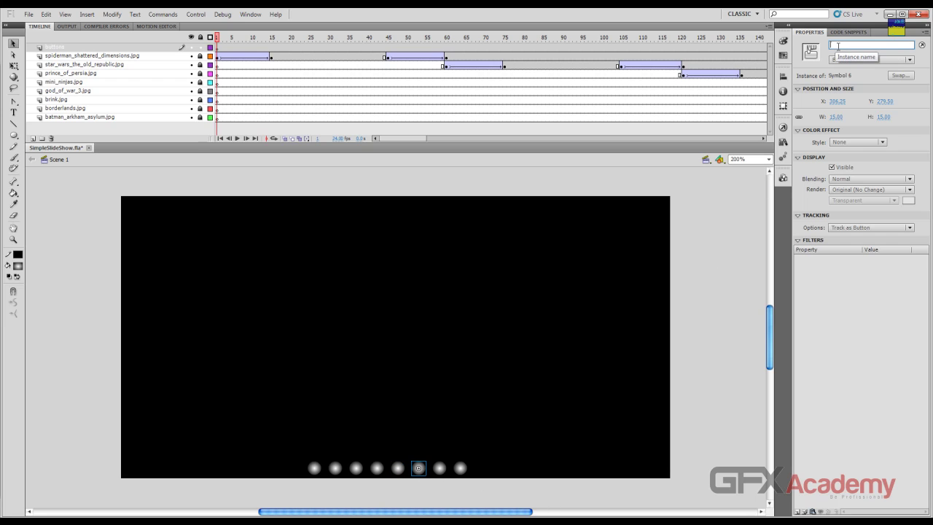
type("slide6")
key("Return")
Give the seventh button in the row the instance name slide7.
left_click(439, 468)
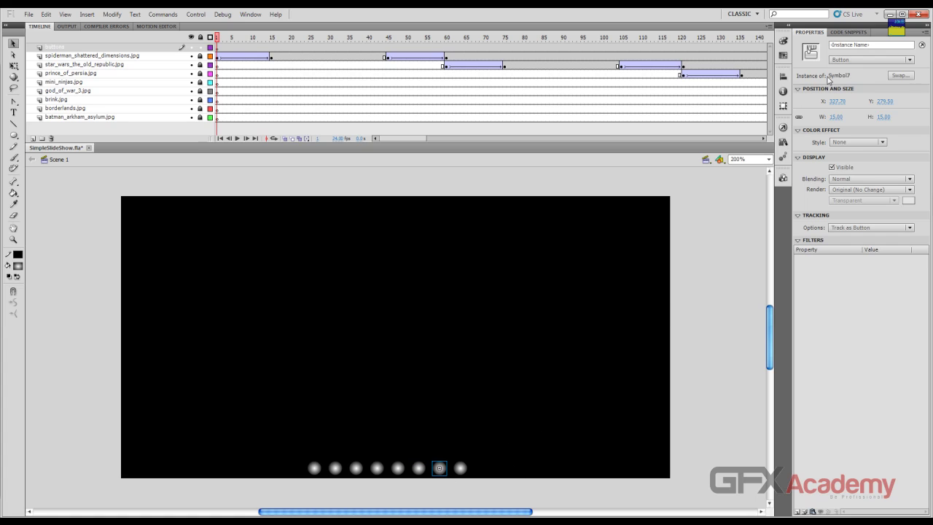
left_click(859, 46)
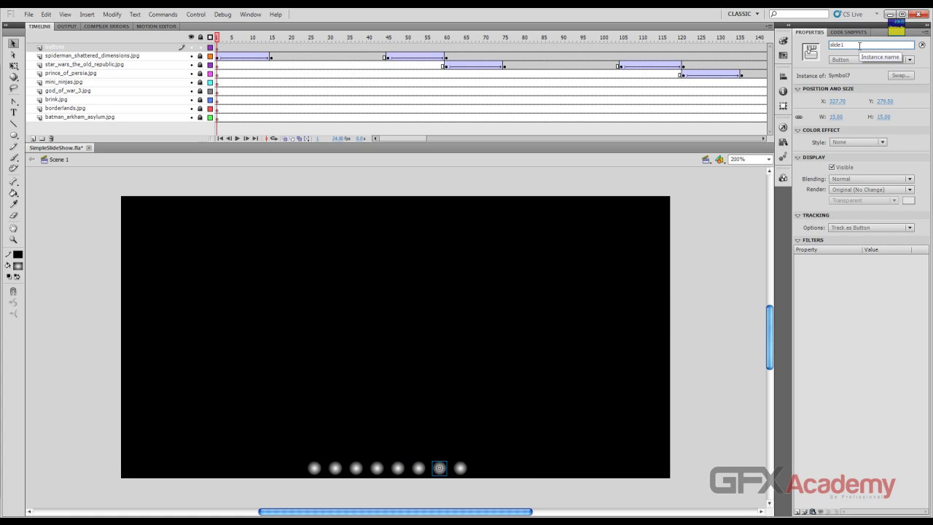
type("slide7")
key("Return")
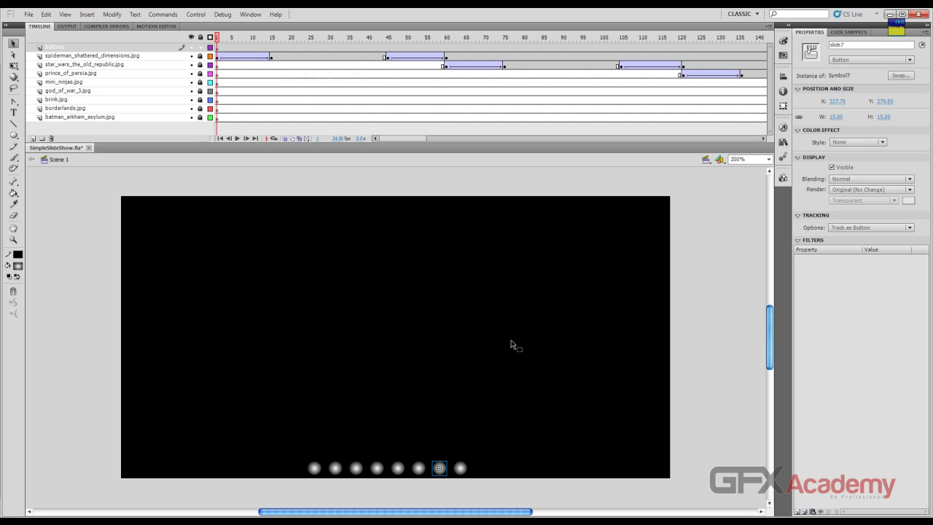
Give the eighth button in the row the instance name slide8.
left_click(460, 467)
left_click(847, 44)
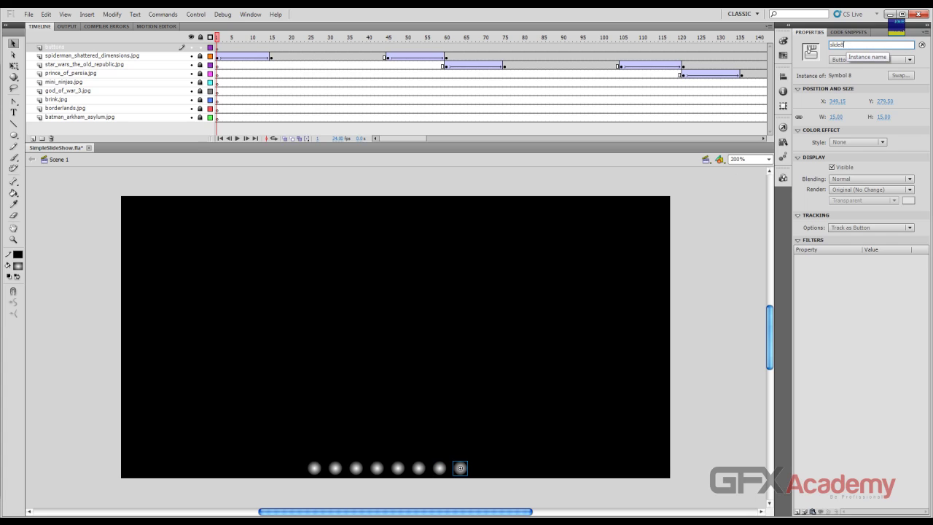
key("Return")
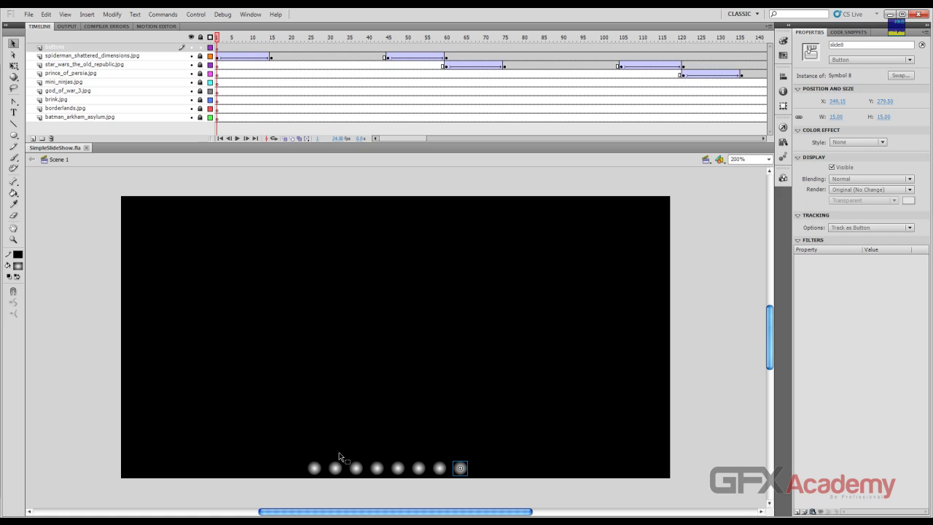
left_click(314, 467)
left_click(336, 468)
left_click_drag(217, 40, 447, 40)
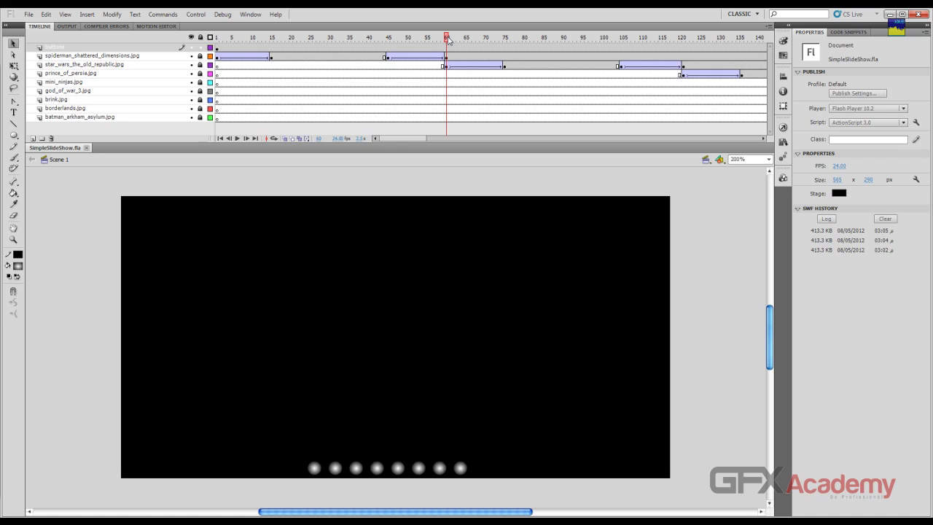
Add a new layer directly below the buttons layer and name it labels.
left_click(32, 138)
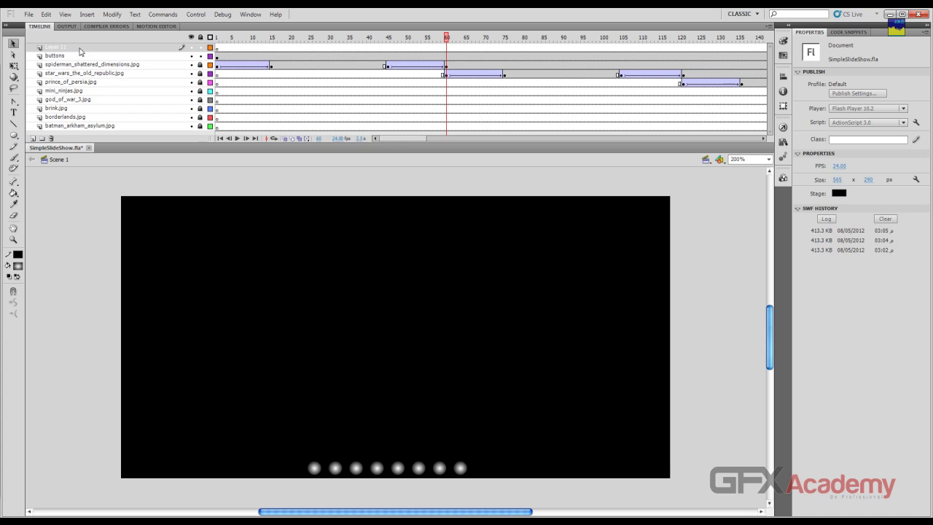
left_click_drag(80, 51, 75, 58)
double_click(76, 56)
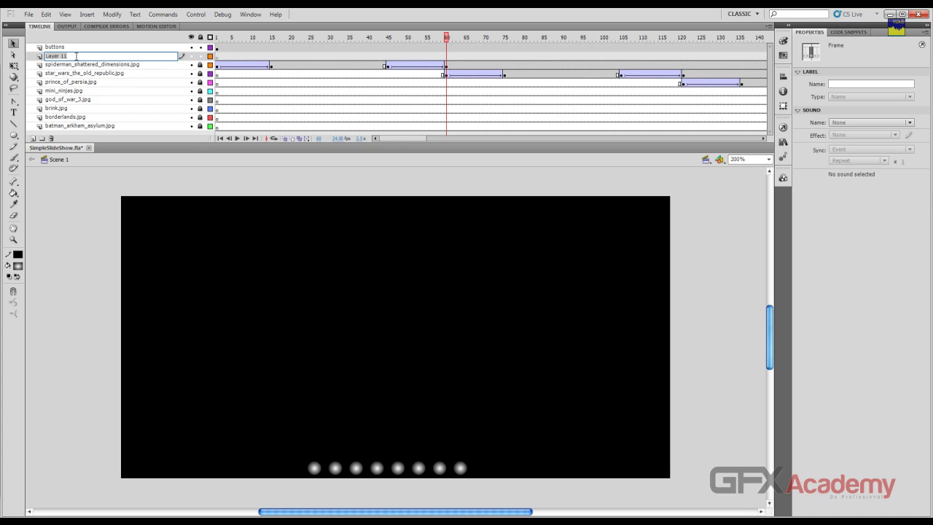
key("BackSpace")
type("labels")
key("Return")
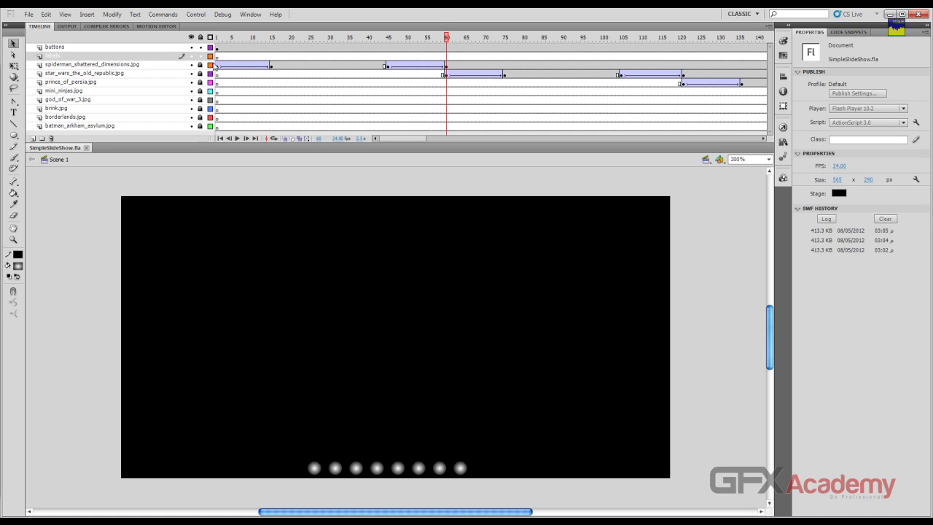
Give frame 1 of the labels layer the frame label first.
left_click(216, 40)
left_click(218, 58)
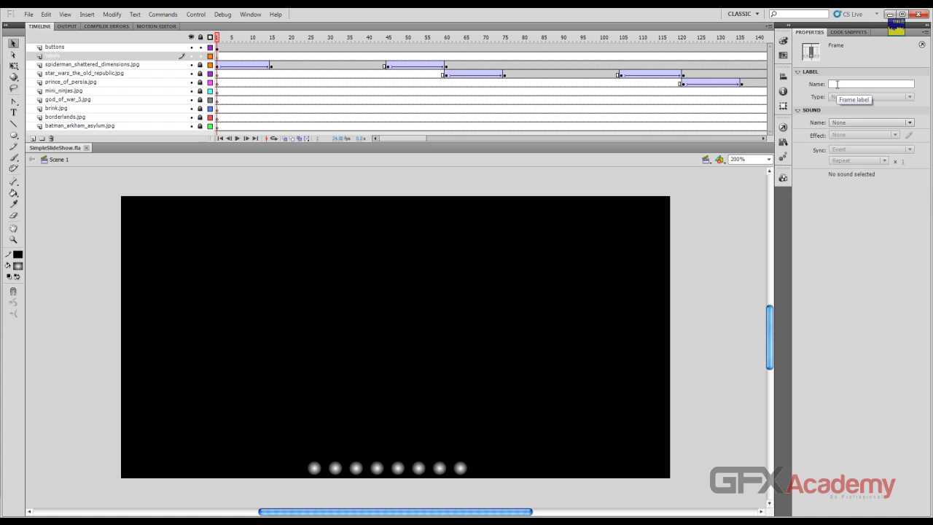
left_click(838, 84)
type("first")
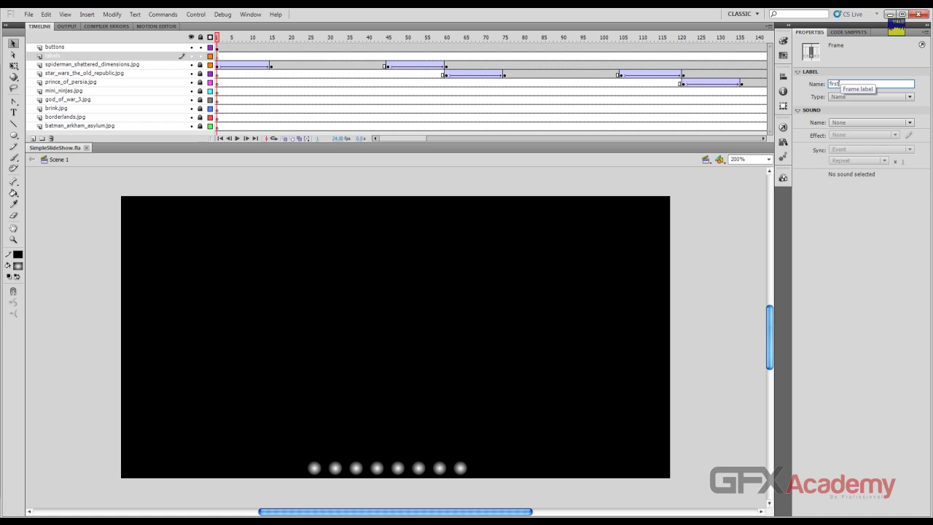
key("Return")
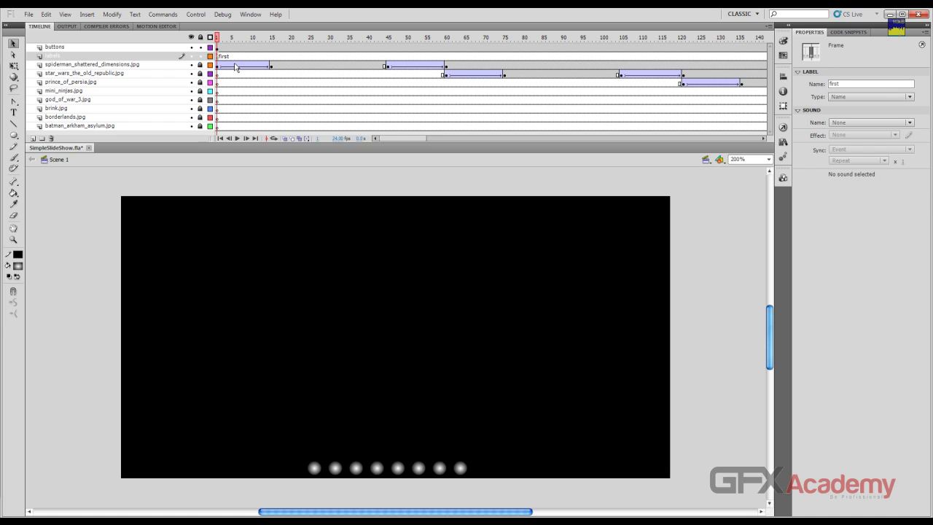
Insert a blank keyframe at frame 60 of the labels layer and label it second.
mouse_move(217, 44)
left_mouse_down()
mouse_move(228, 40)
mouse_move(218, 40)
left_mouse_up()
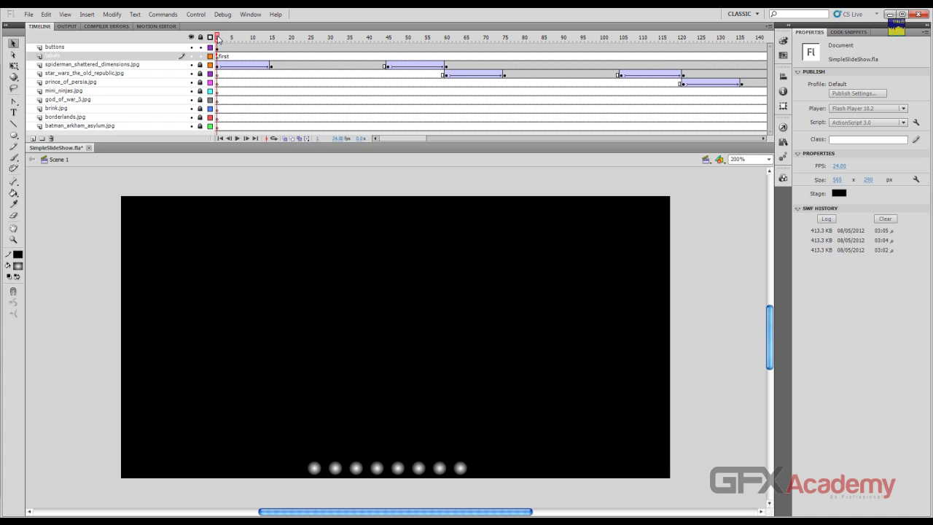
left_click_drag(218, 39, 451, 41)
right_click(446, 57)
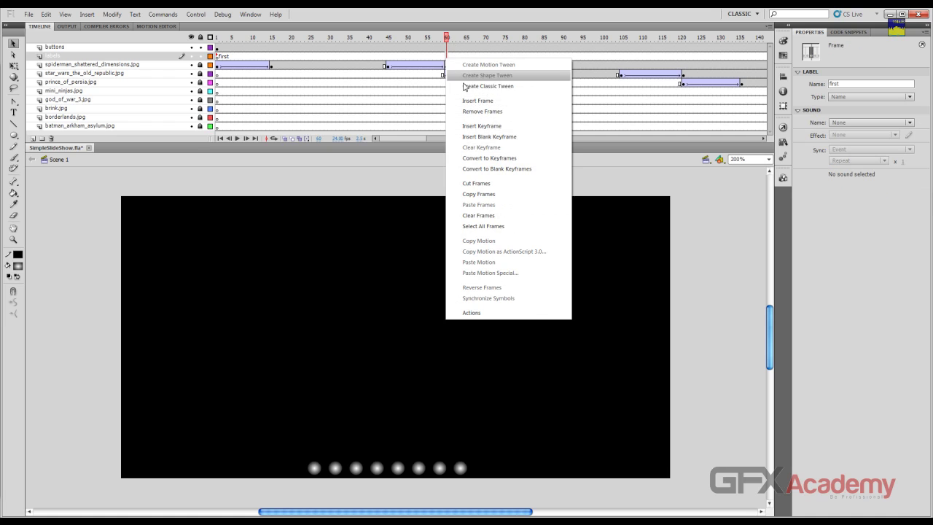
left_click(510, 137)
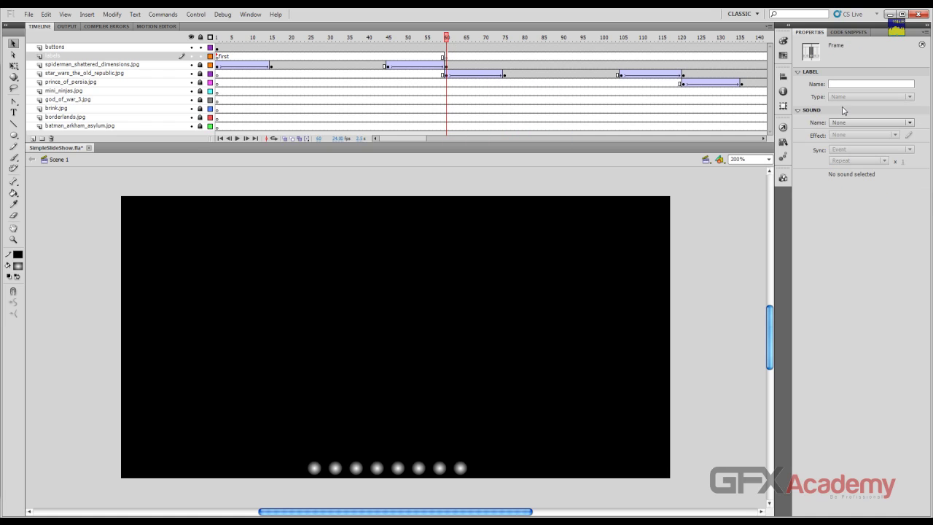
left_click(844, 85)
type("se")
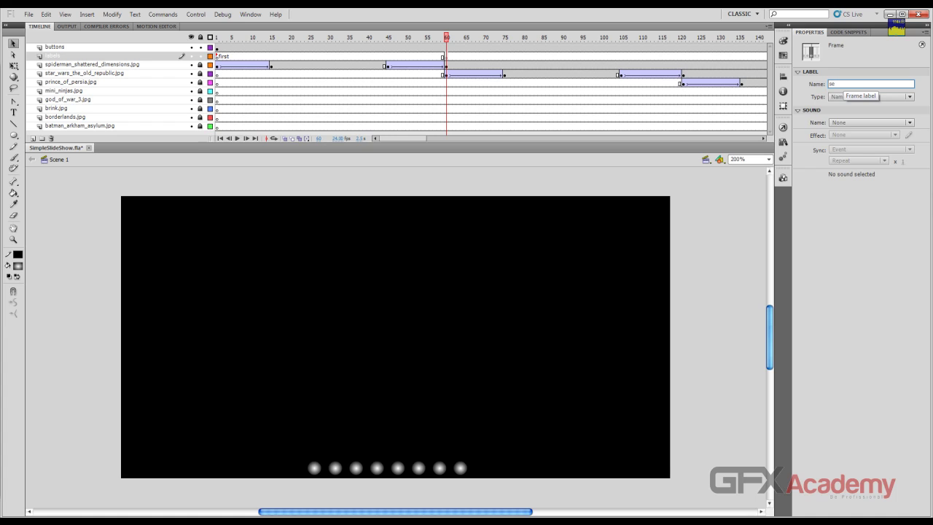
type("cond")
key("Return")
Insert a blank keyframe at frame 121 of the labels layer and label it third.
left_click_drag(446, 39, 683, 41)
right_click(684, 58)
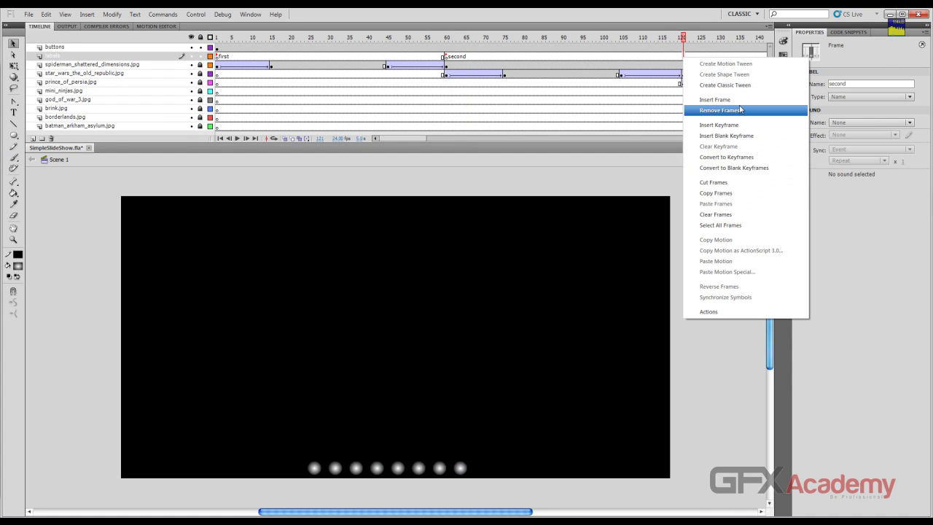
left_click(718, 133)
left_click(843, 84)
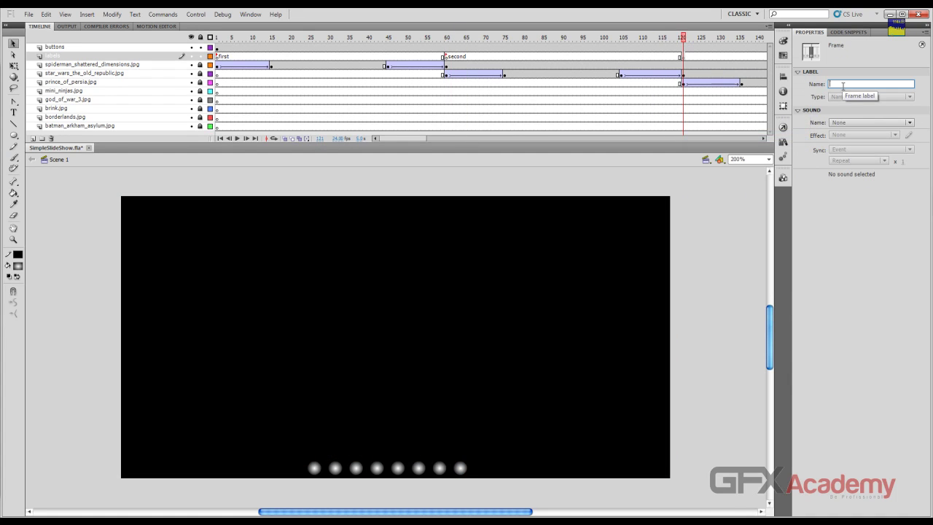
type("third")
key("Return")
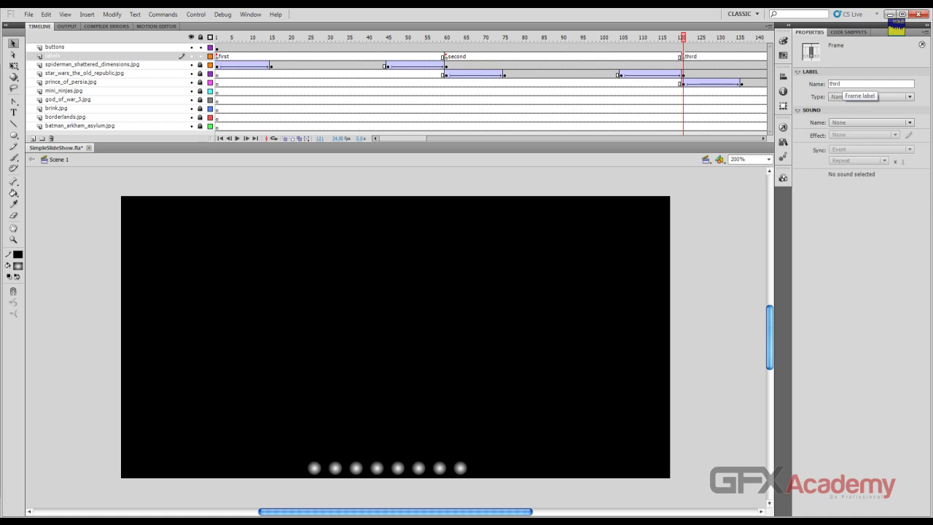
Insert a blank keyframe at frame 181 of the labels layer, where the mini_ninjas fade-in starts, and label it forth.
left_click_drag(401, 138, 437, 143)
left_click_drag(403, 40, 500, 42)
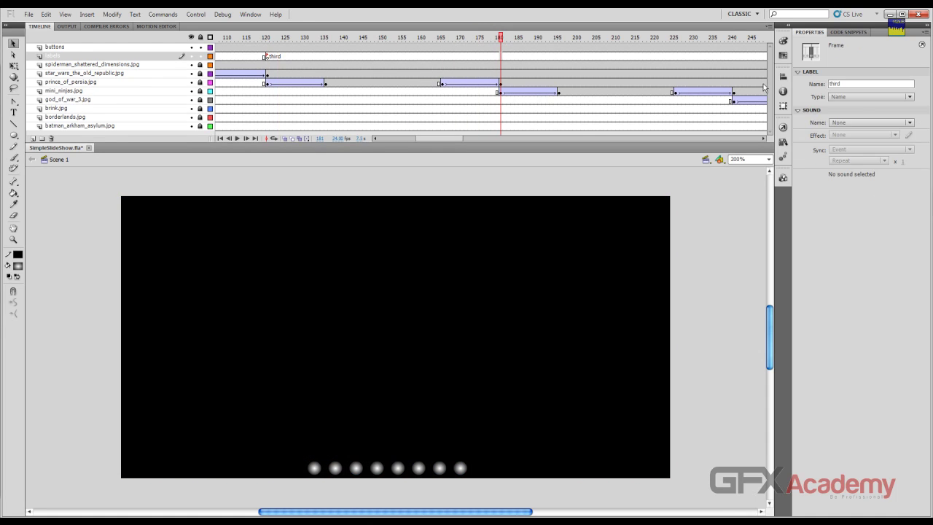
right_click(500, 57)
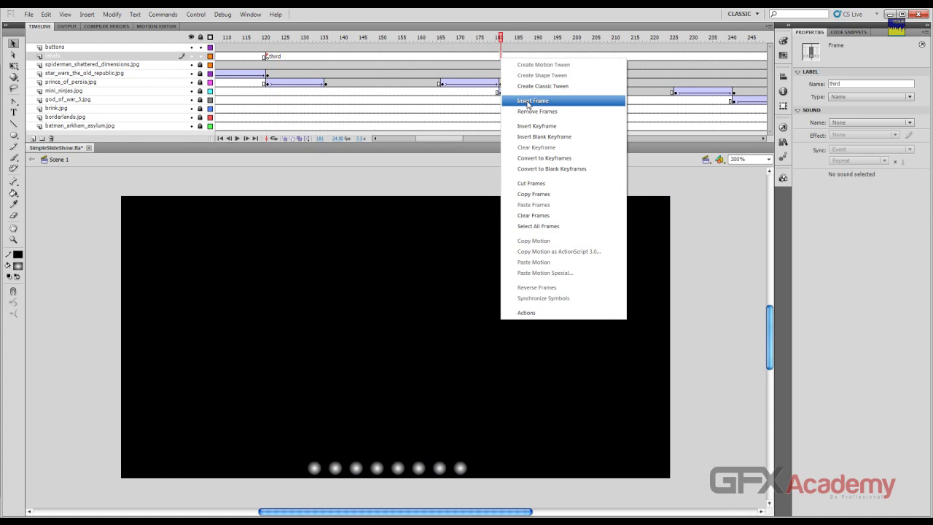
left_click(565, 137)
left_click(836, 84)
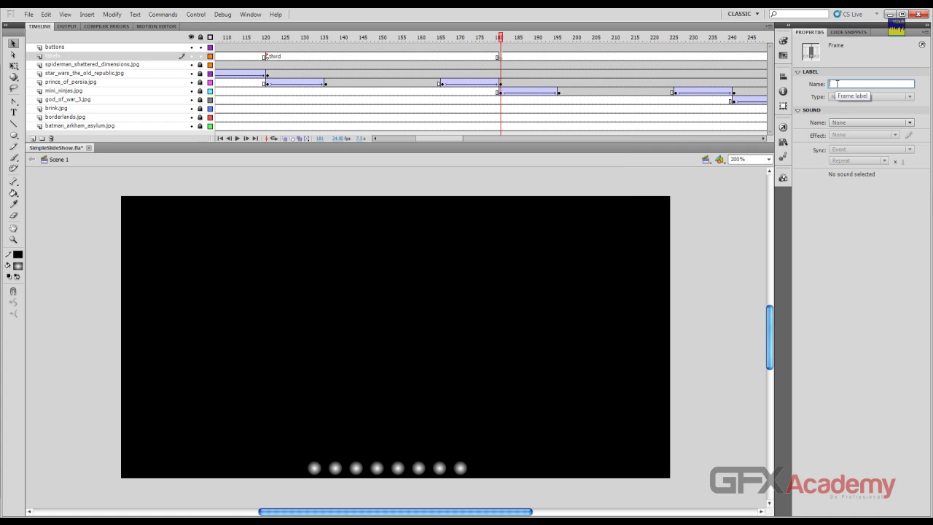
type("forth")
key("Return")
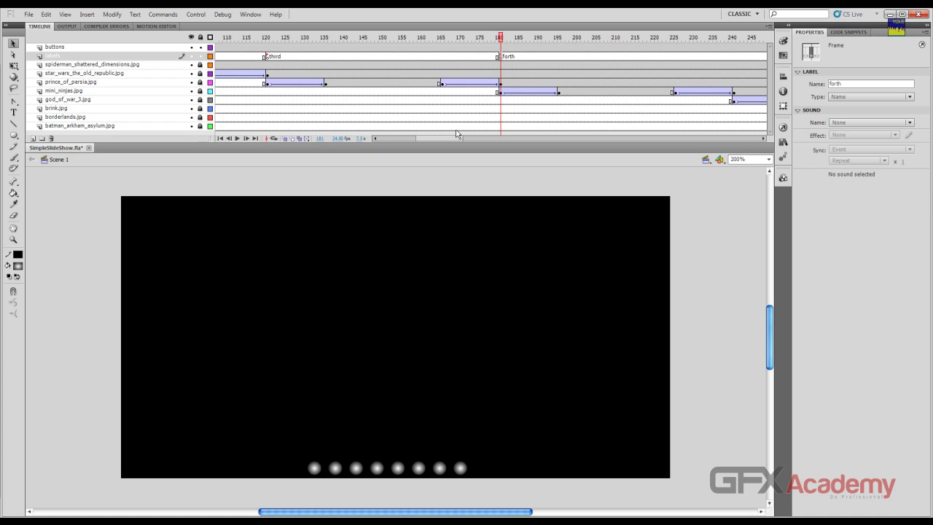
Insert a blank keyframe at frame 241 of the labels layer, where the god_of_war_3 fade-in starts, and label it fifth.
scroll(459, 107, "right", 3)
left_click_drag(431, 38, 552, 40)
right_click(553, 61)
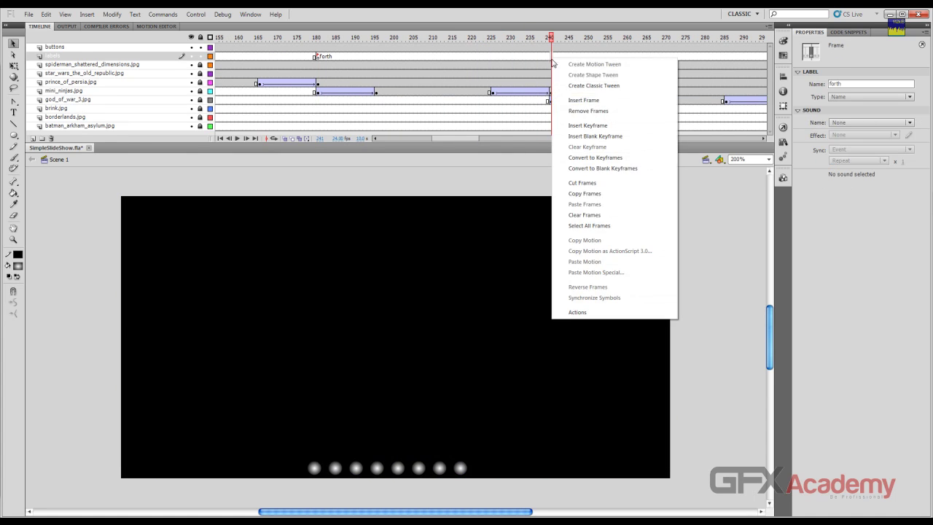
left_click(602, 136)
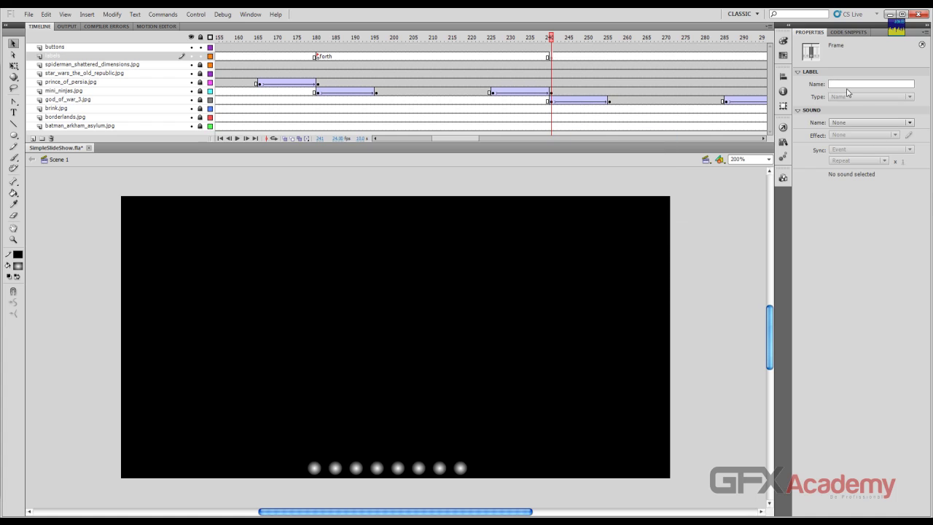
left_click(845, 85)
type("b")
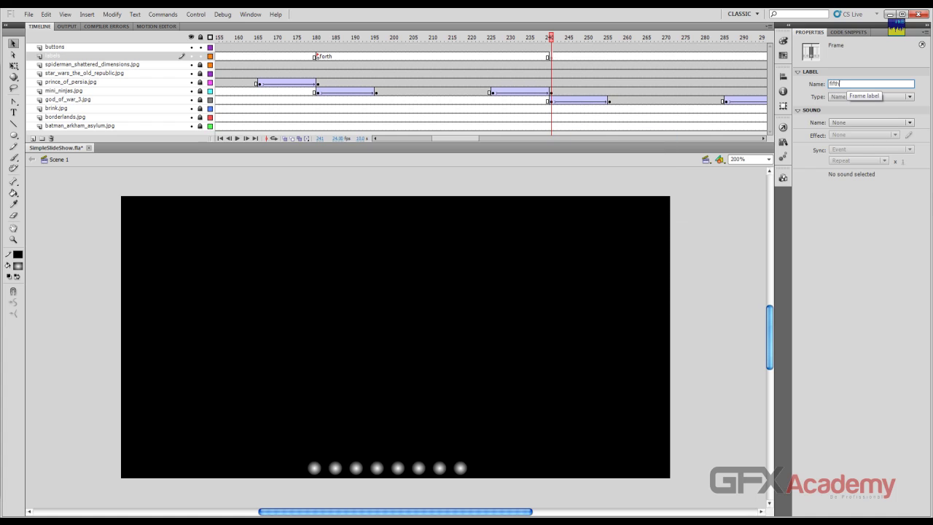
key("Return")
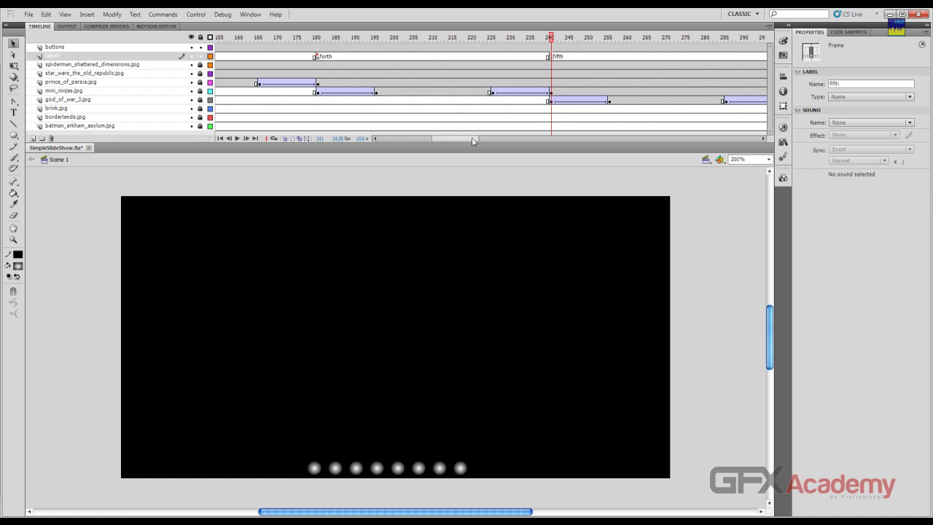
Insert a blank keyframe at frame 301 of the labels layer, where the brink fade-in starts, and label it sixth.
left_click_drag(475, 138, 496, 137)
left_click_drag(453, 38, 539, 37)
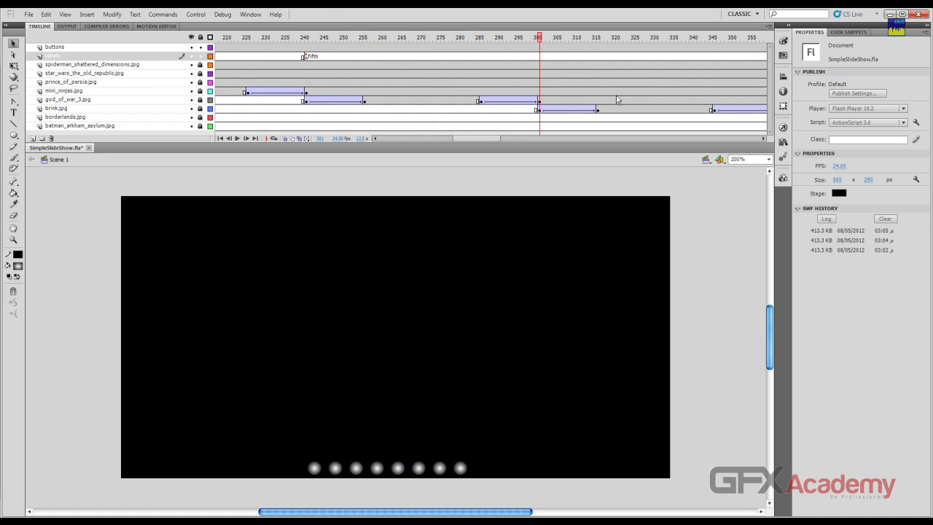
right_click(540, 64)
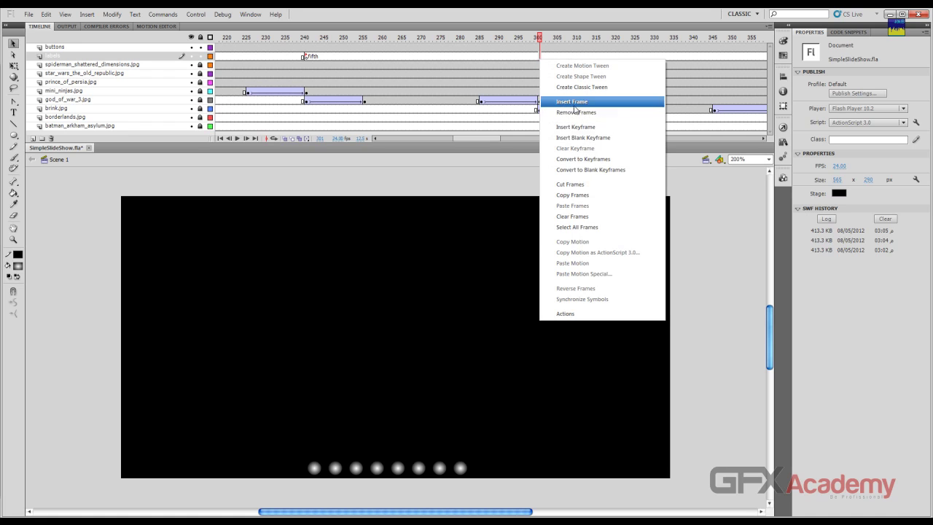
left_click(593, 136)
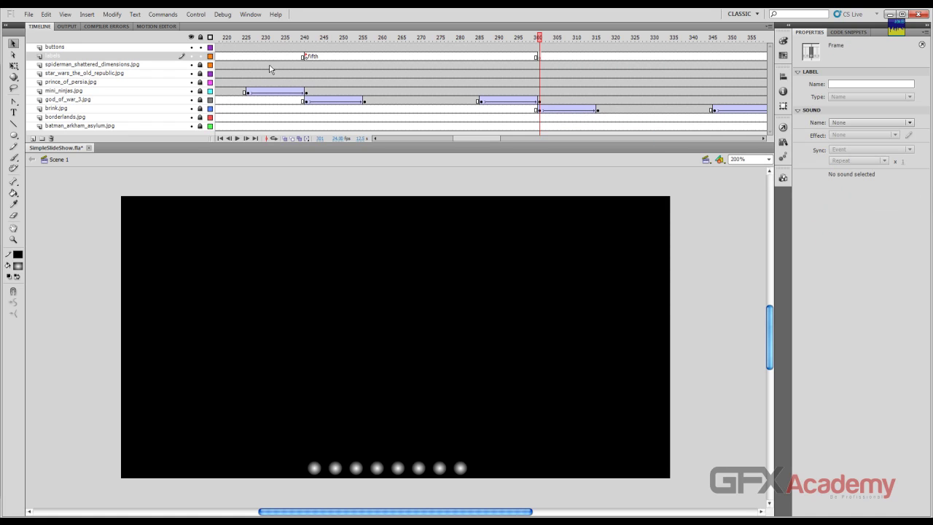
left_click(831, 83)
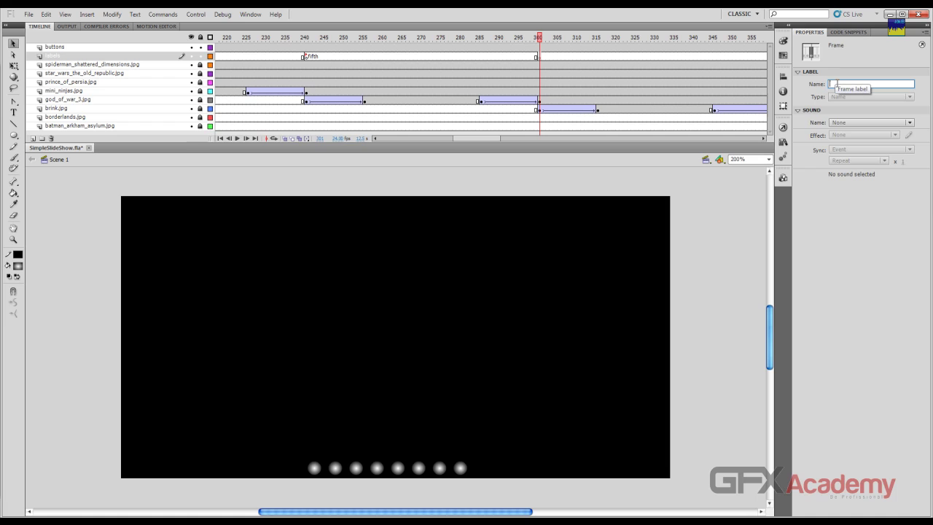
type("sixth")
key("Return")
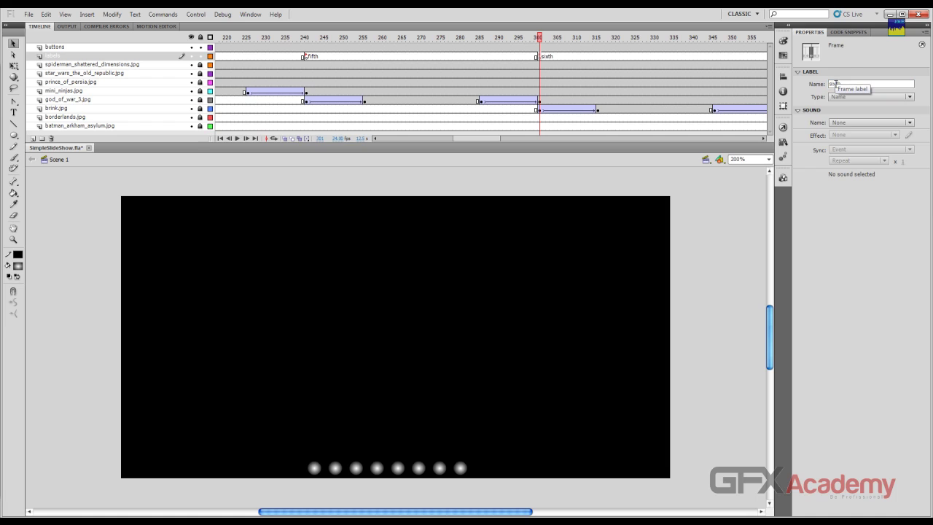
Insert a blank keyframe at frame 361 of the labels layer, where the borderlands fade-in starts, and label it seven.
left_click_drag(475, 139, 497, 139)
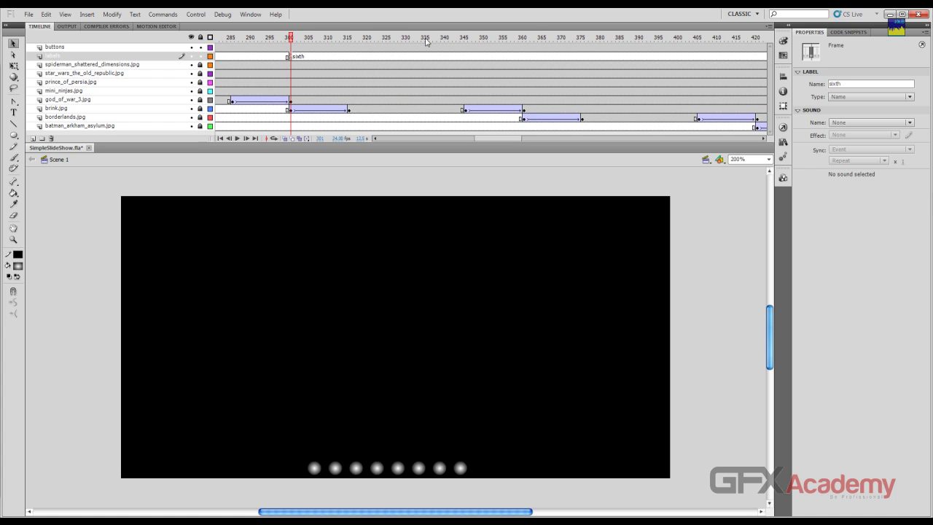
left_click_drag(478, 37, 524, 41)
right_click(524, 56)
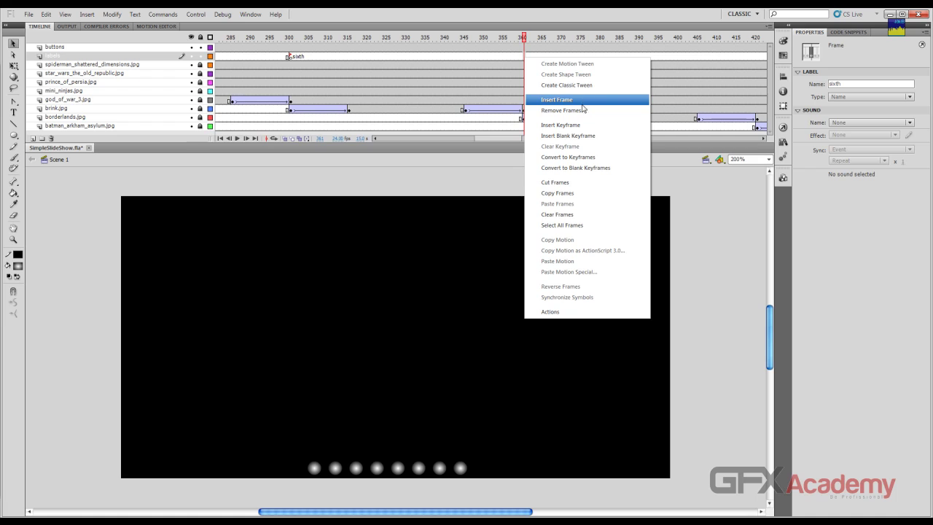
left_click(567, 136)
left_click(835, 85)
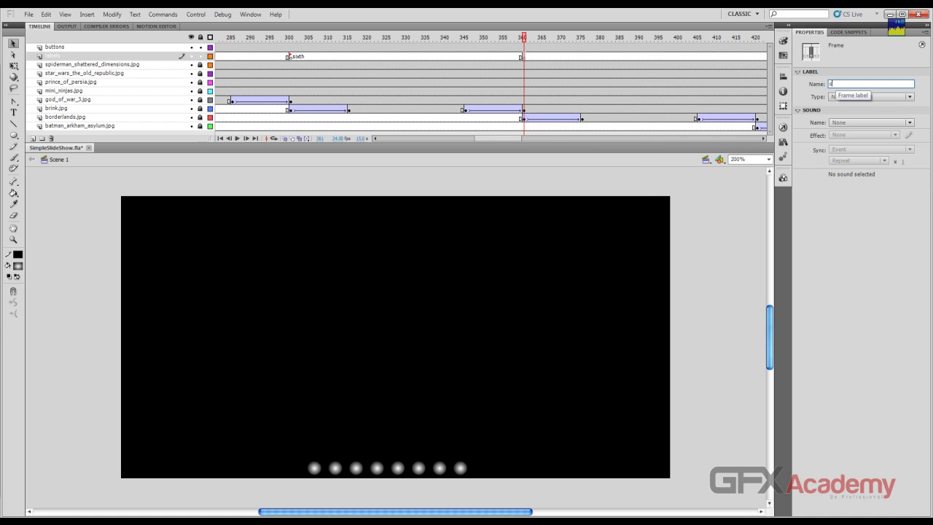
type("seven")
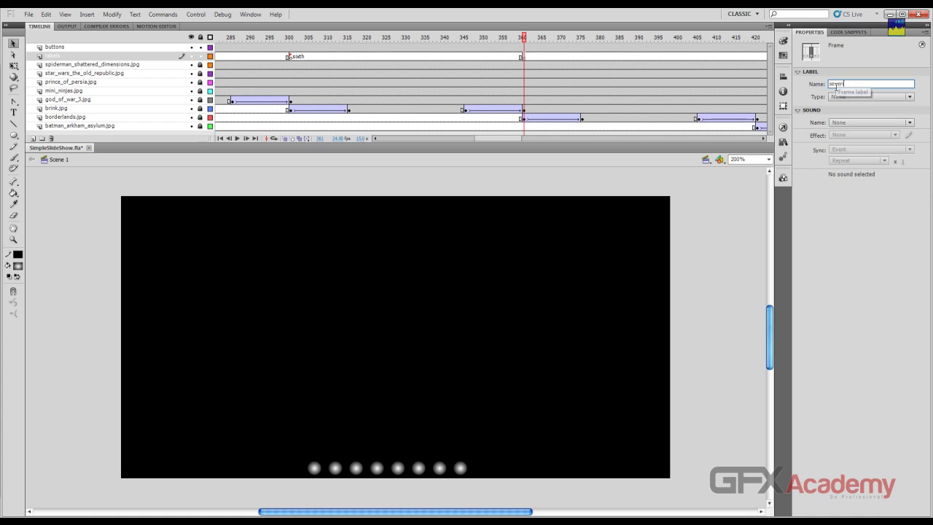
key("Return")
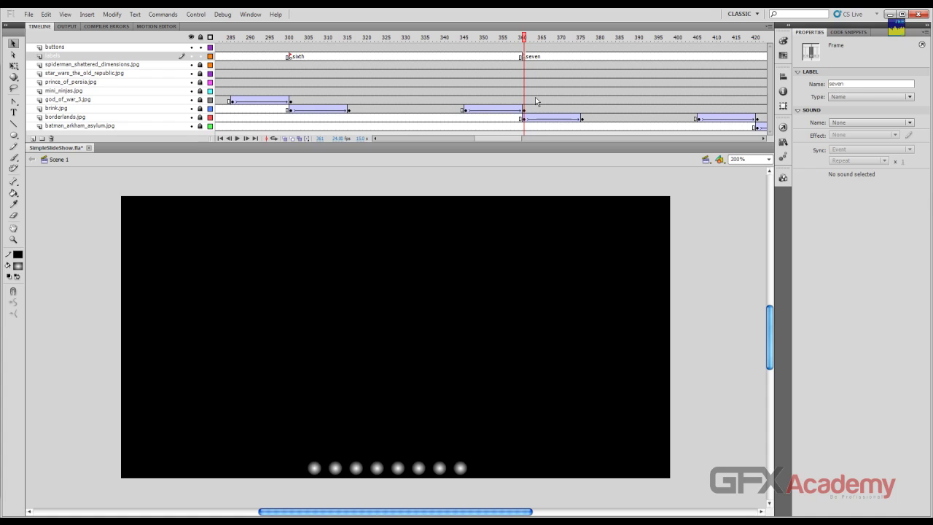
Insert a blank keyframe at frame 421 of the labels layer, where the batman_arkham_asylum fade-in starts, and label it eight.
left_click_drag(508, 138, 524, 143)
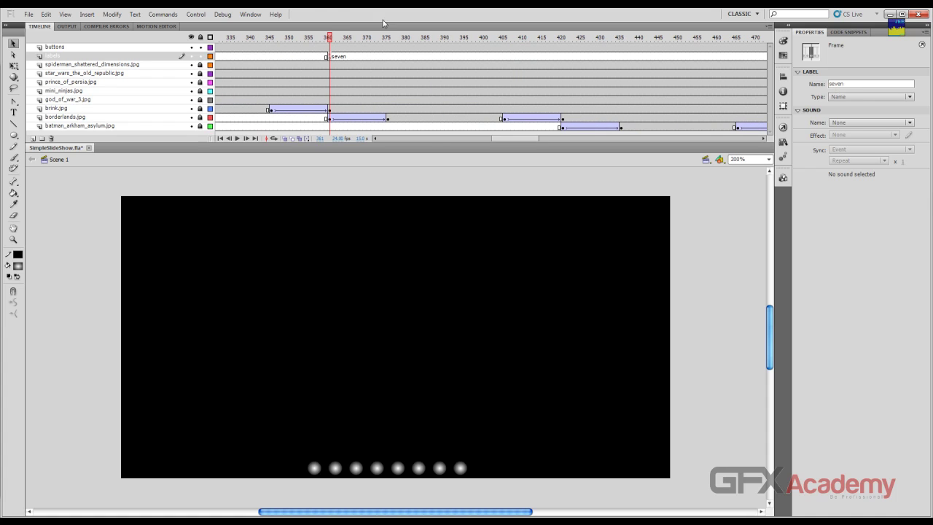
left_click_drag(383, 41, 561, 40)
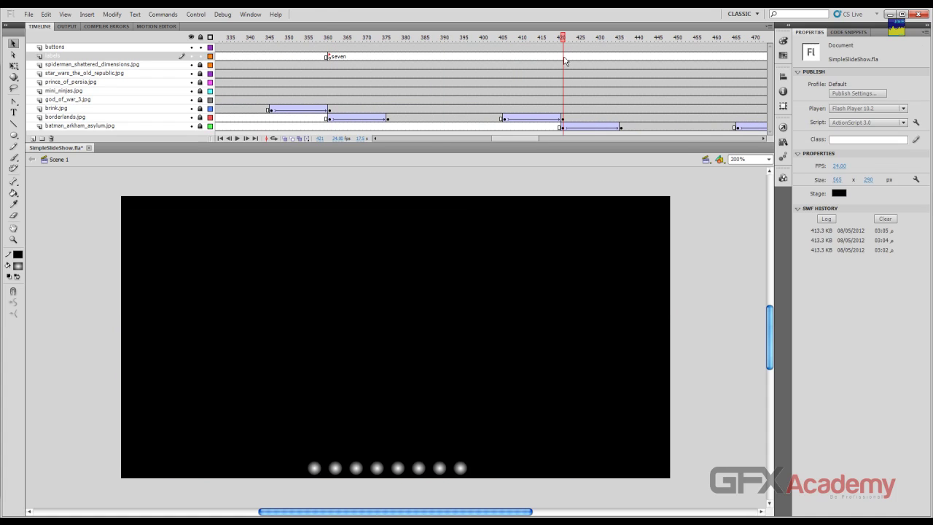
right_click(566, 58)
left_click(616, 86)
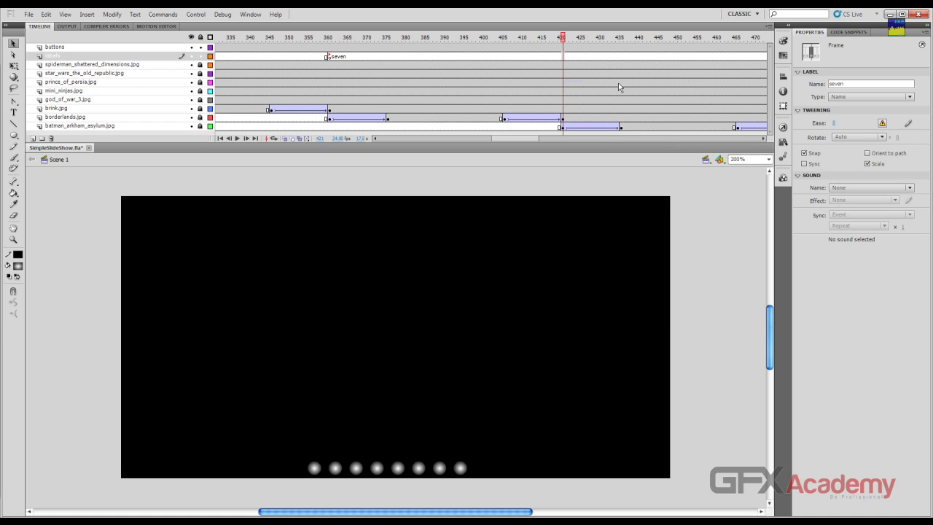
right_click(566, 58)
left_click(594, 134)
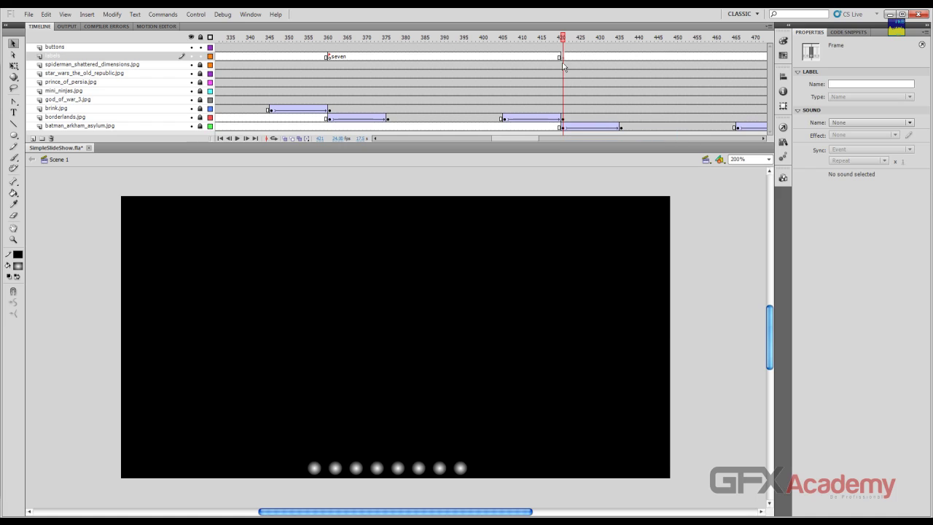
left_click(831, 85)
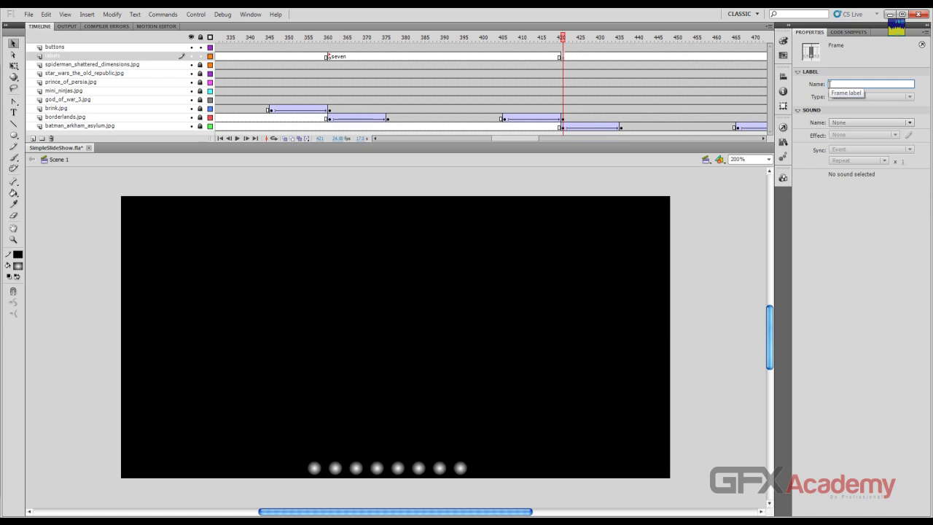
type("eight")
key("Return")
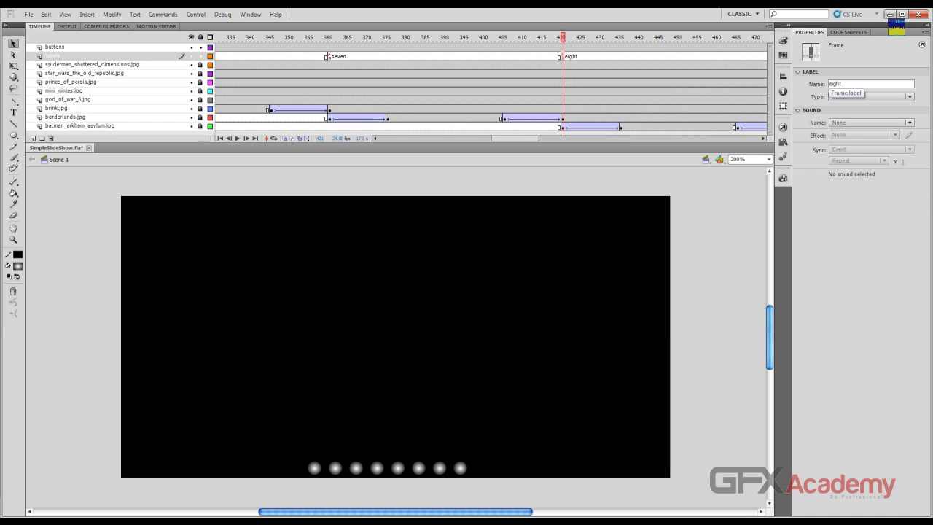
Save the document and, with the playhead back at frame 1, lock the labels layer.
key("ctrl+s")
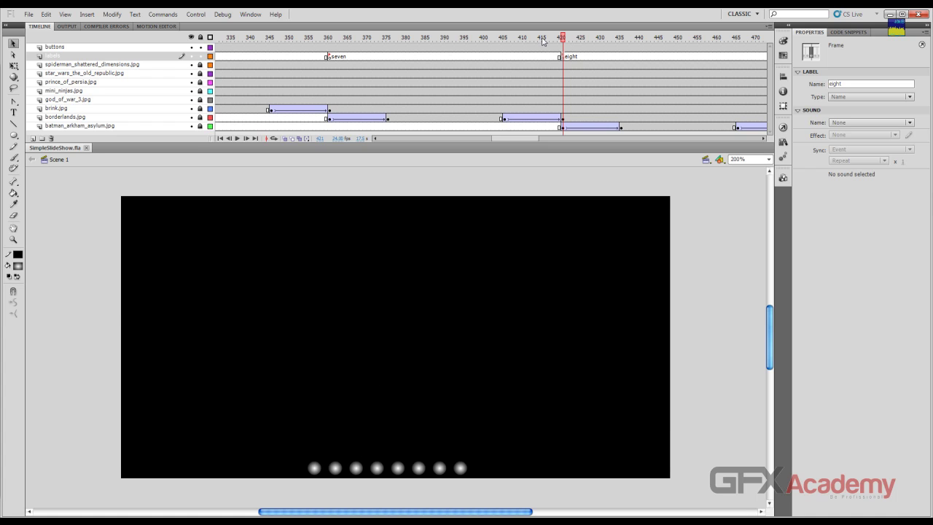
left_click_drag(541, 41, 140, 42)
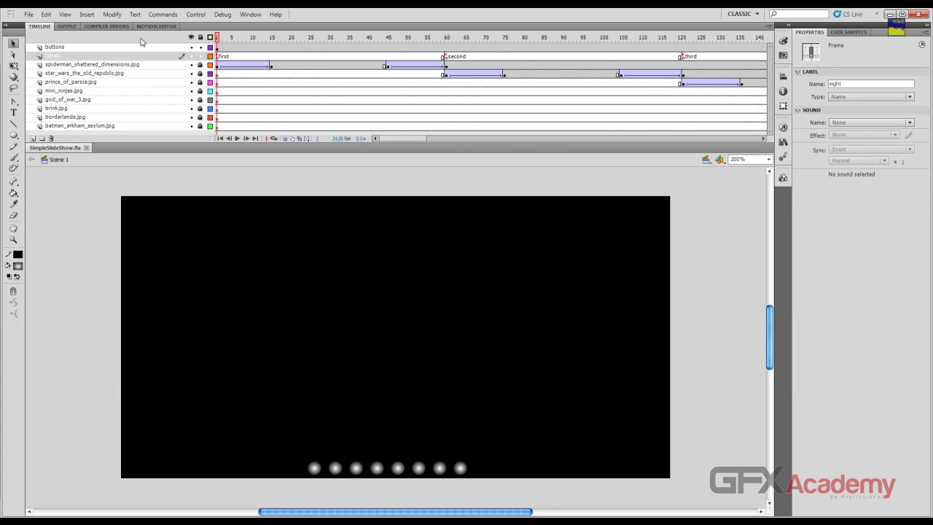
left_click(200, 56)
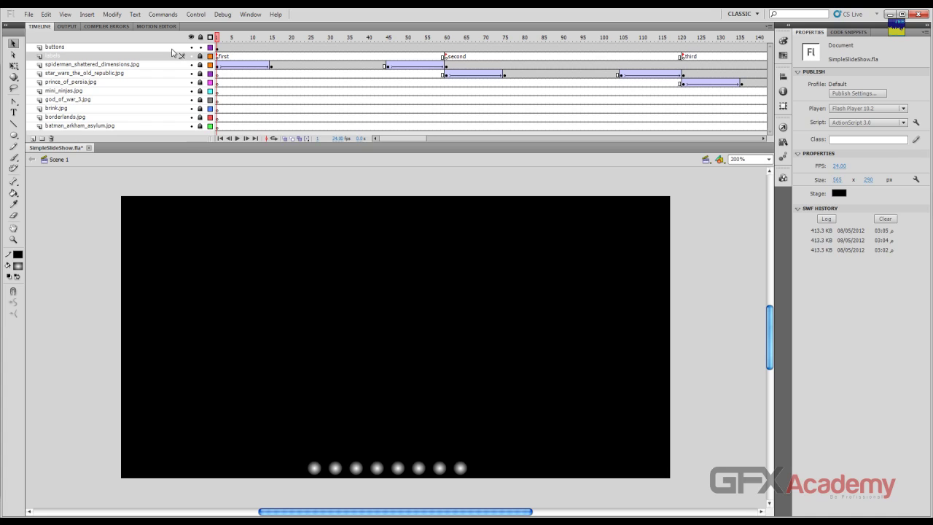
Select the slide1 button on the buttons layer and expand the Timeline Navigation code snippets.
left_click(167, 48)
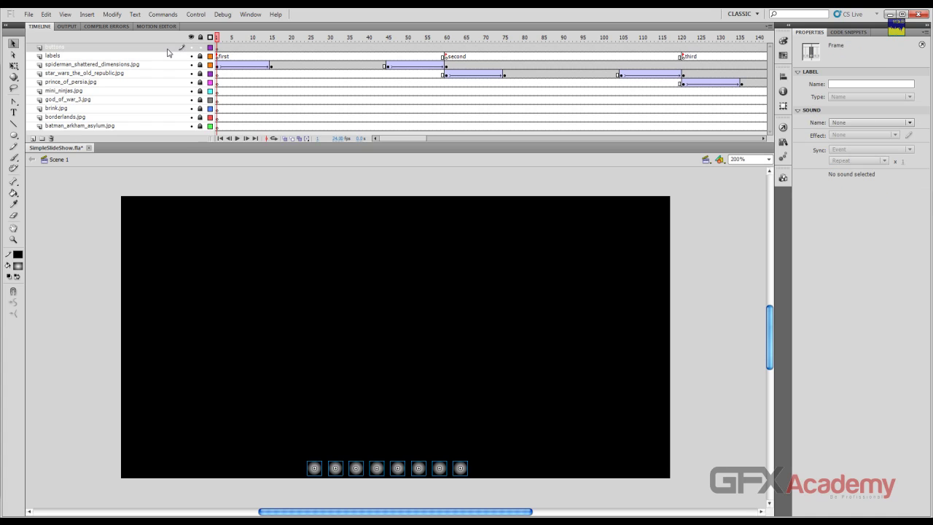
left_click(320, 286)
left_click(314, 470)
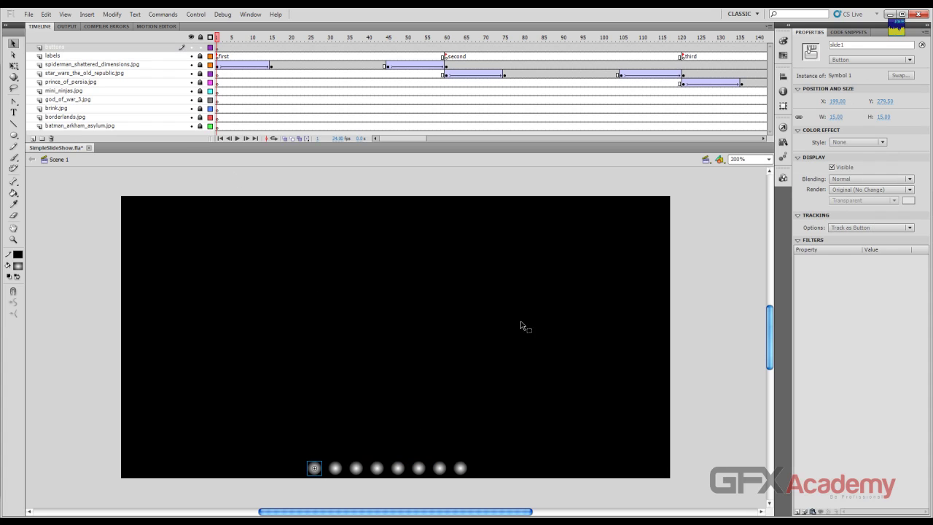
left_click(839, 33)
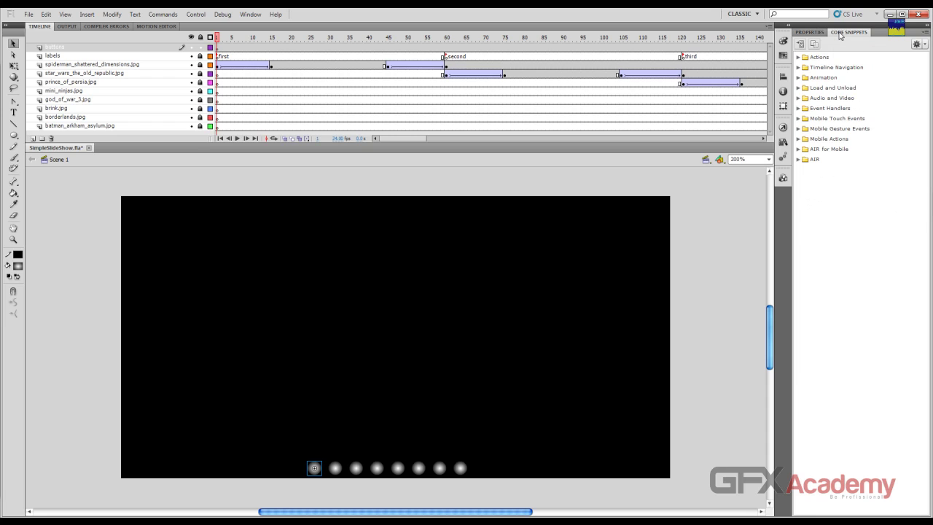
left_click(798, 67)
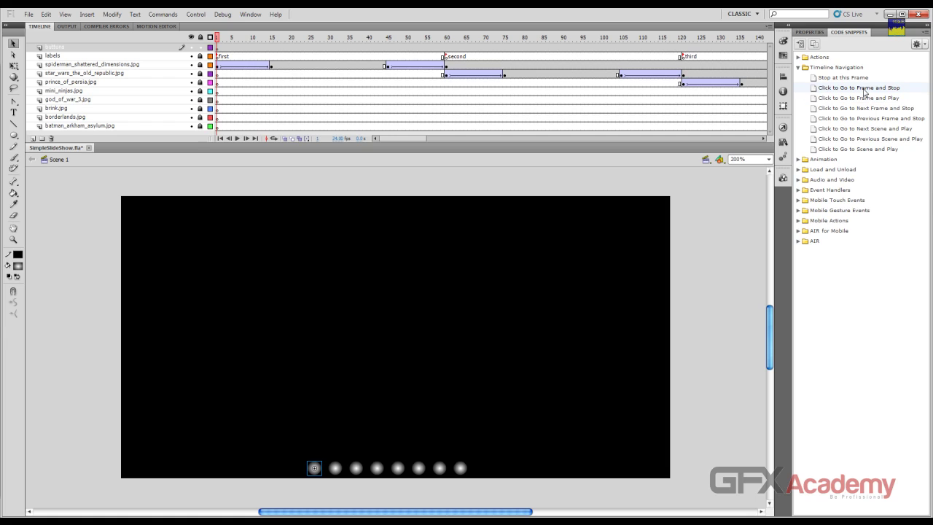
Scrub the timeline from frame 1 into the third slide and return the playhead to frame 1.
left_click_drag(863, 91, 313, 450)
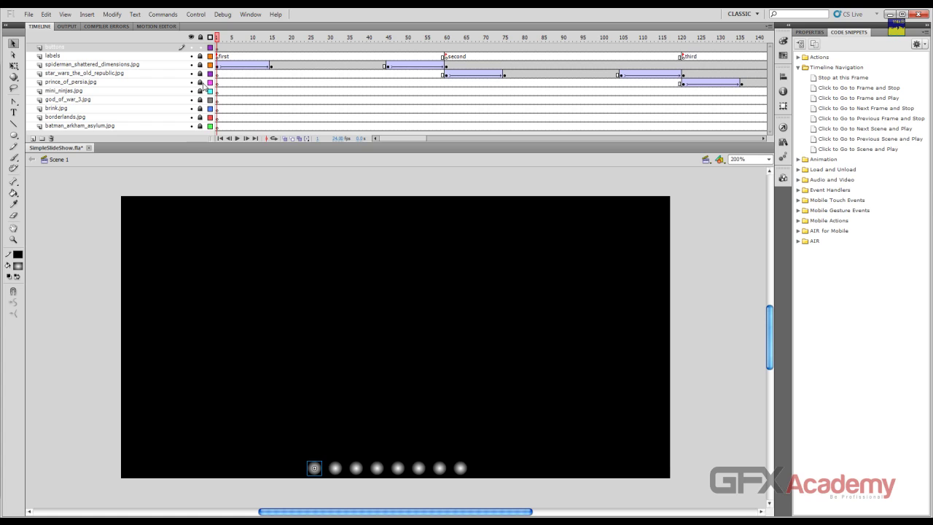
left_click_drag(251, 38, 666, 36)
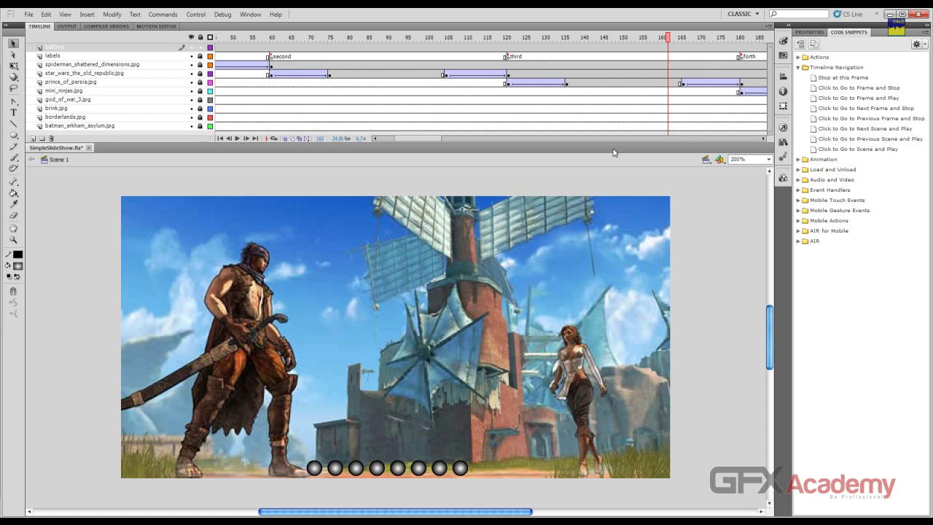
left_click_drag(668, 42, 216, 42)
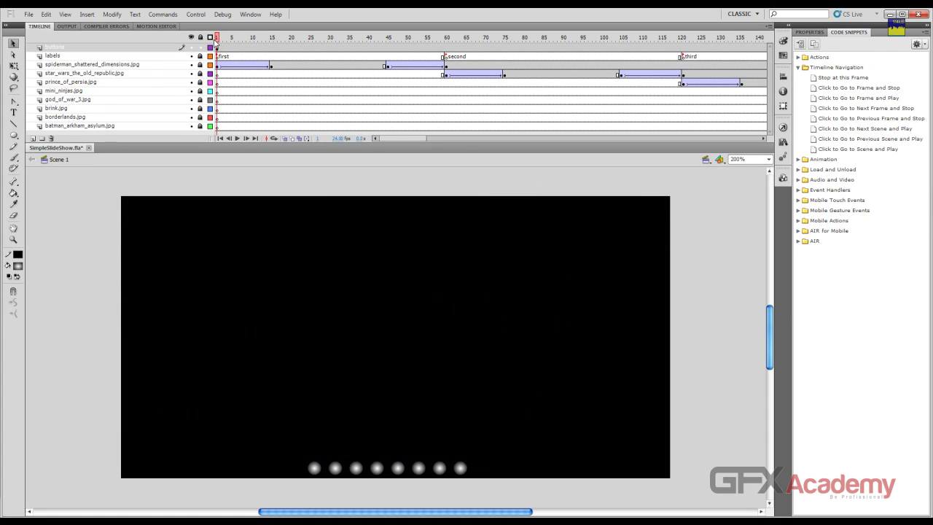
Apply the "Click to Go to Frame and Play" code snippet to the first round button on the stage.
left_click(853, 99)
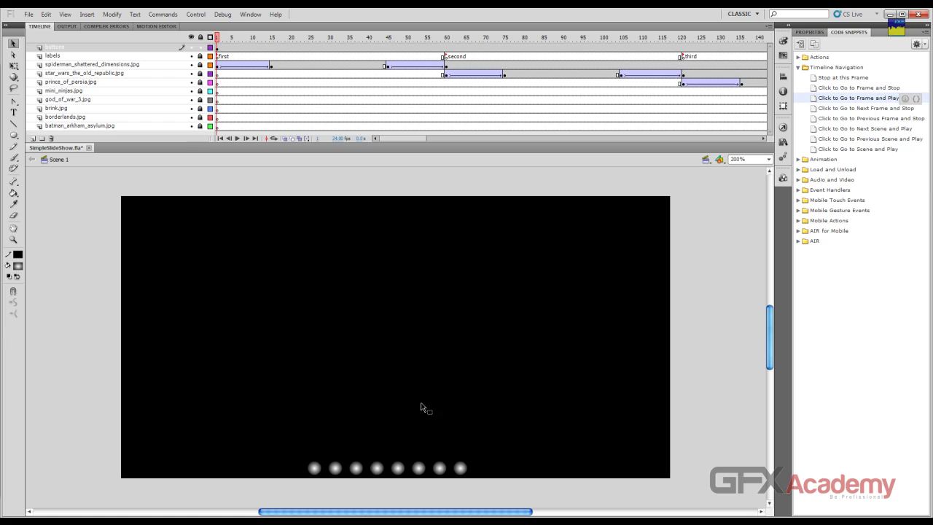
left_click(313, 473)
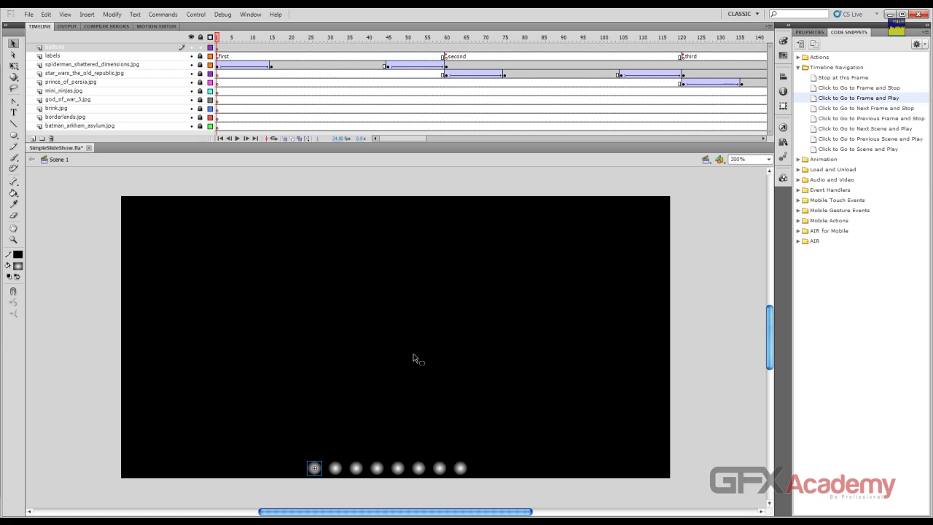
double_click(816, 99)
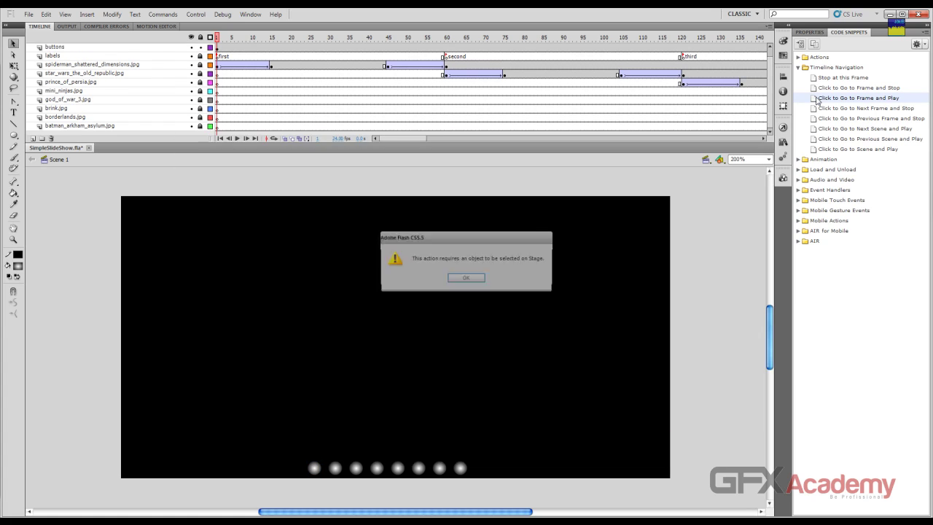
left_click(466, 279)
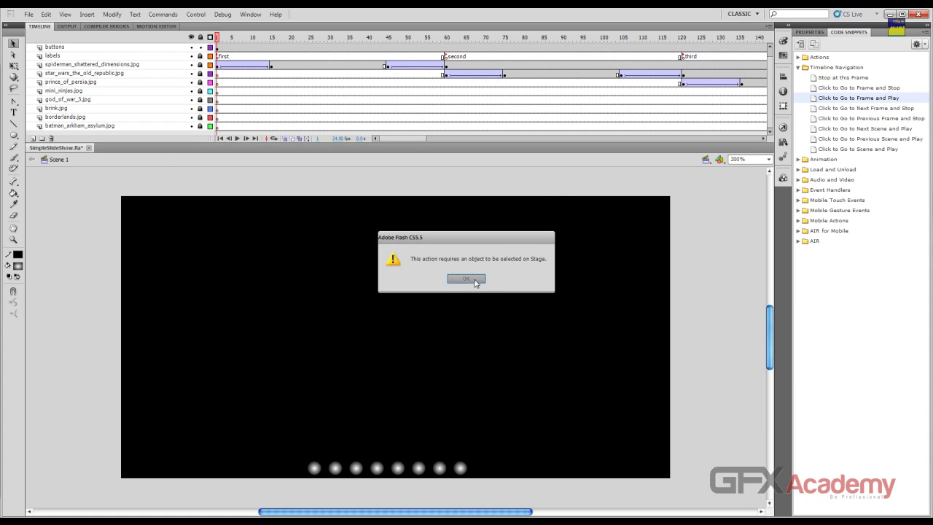
left_click(314, 469)
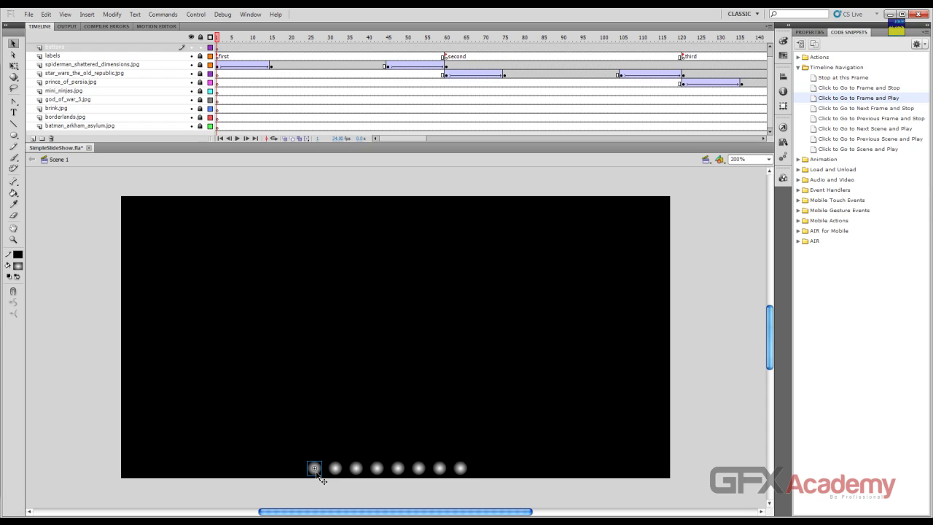
double_click(884, 99)
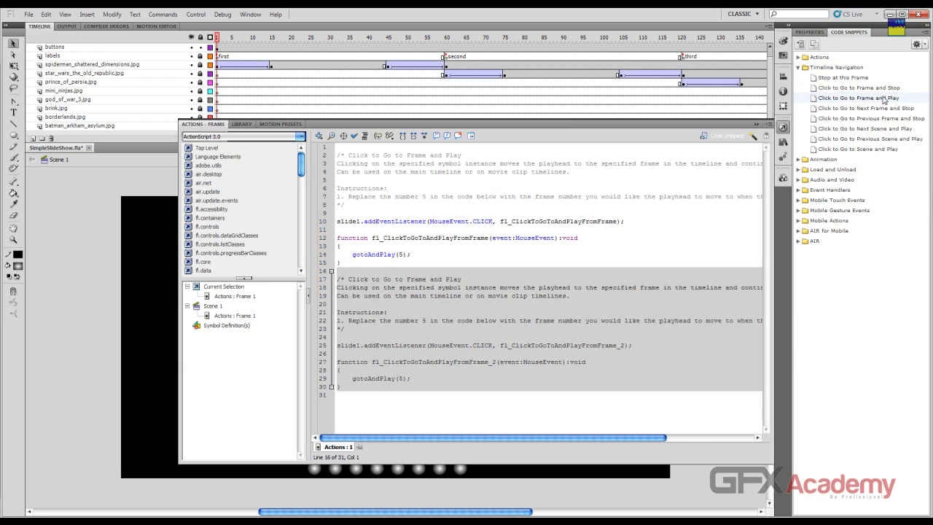
Delete the duplicate slide1 "Click to Go to Frame and Play" block at the end of the frame script.
left_click(403, 257)
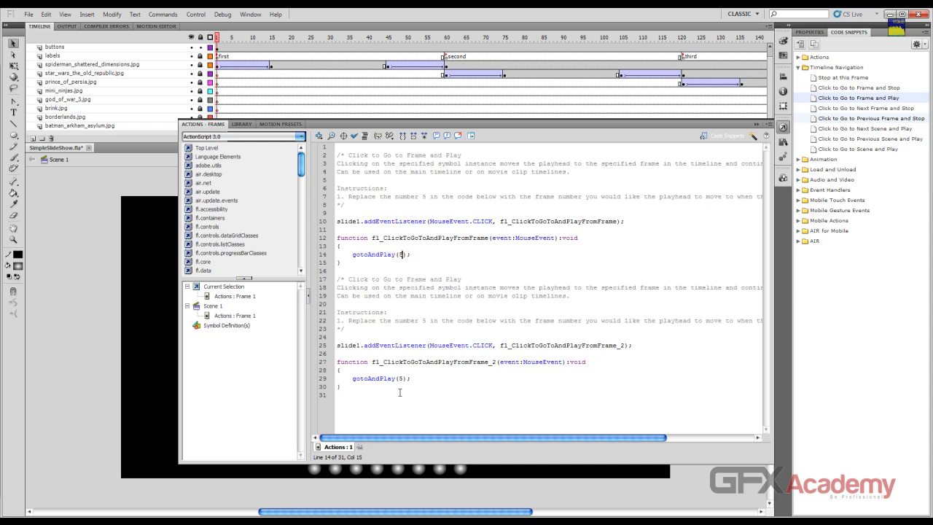
left_click_drag(362, 403, 337, 279)
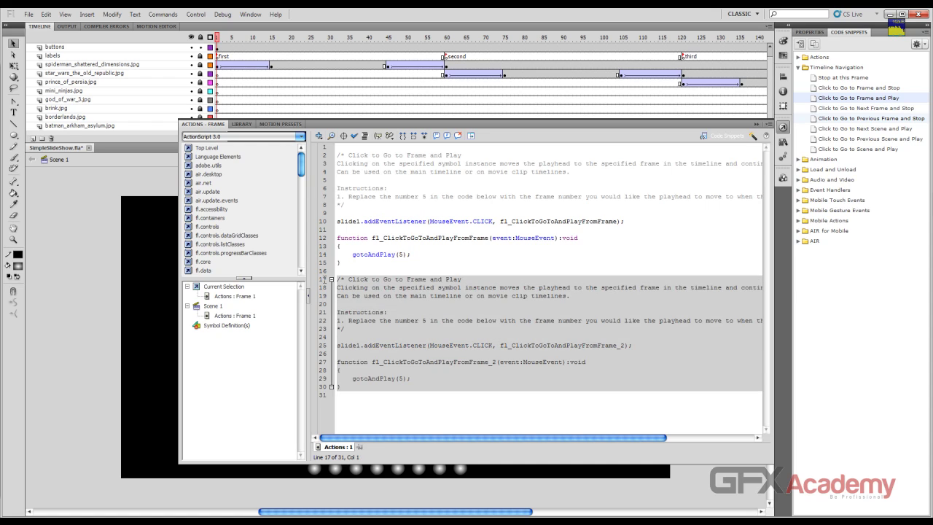
key("Delete")
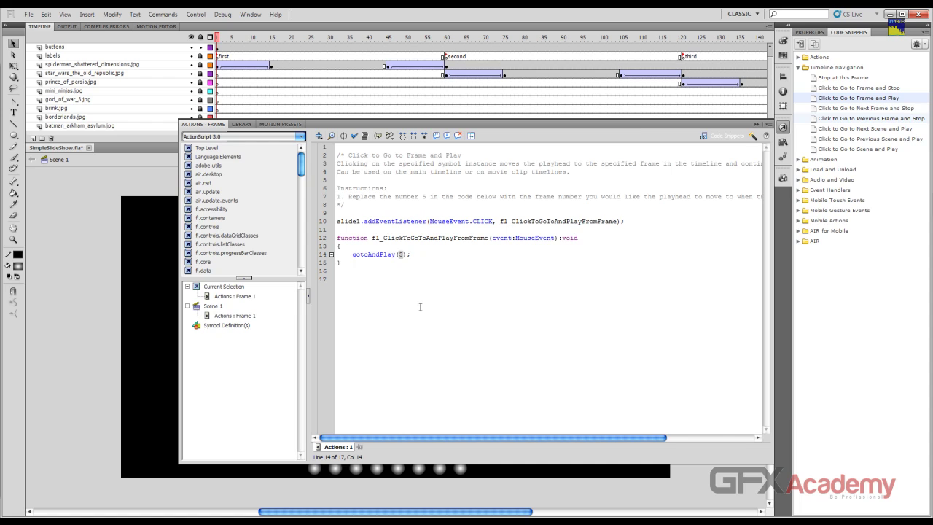
Set the gotoAndPlay target in the slide1 click function to the frame label "first" and close the script.
double_click(401, 255)
type("\"\"")
key("Left")
type("first")
left_click(375, 277)
left_click(757, 125)
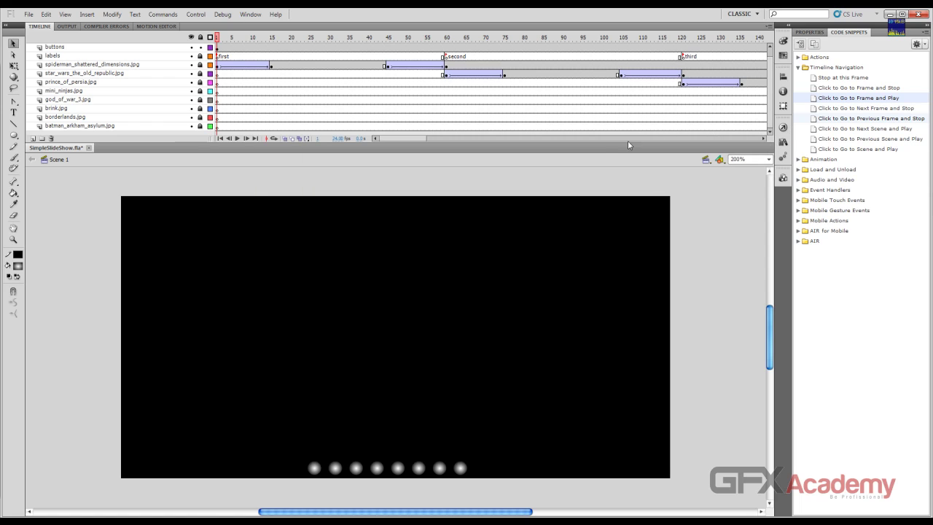
Add the "Click to Go to Frame and Play" snippet to the second round button and set its gotoAndPlay target to "second".
left_click(341, 472)
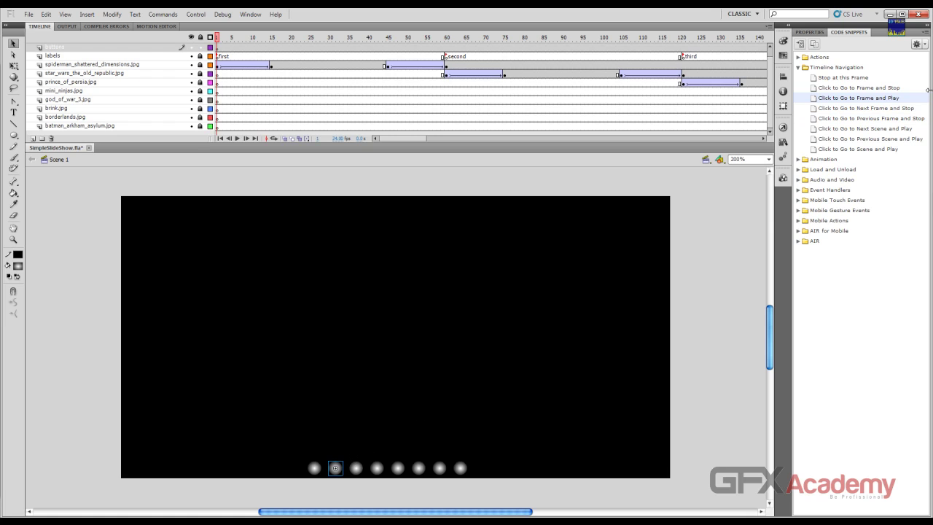
double_click(828, 102)
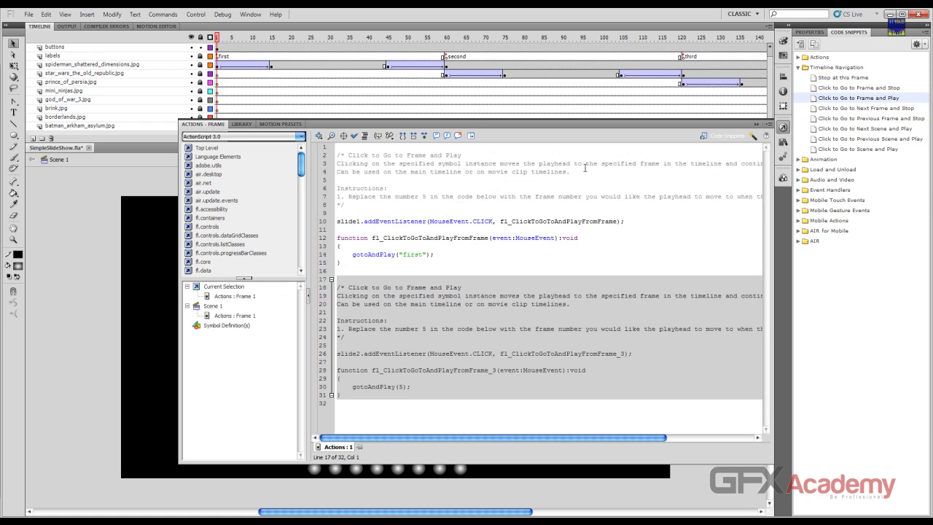
left_click(368, 314)
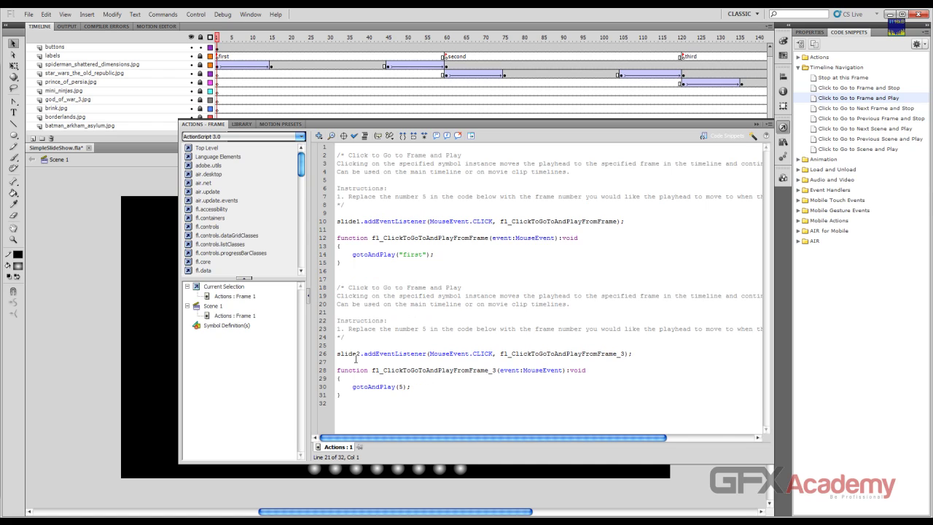
left_click_drag(360, 352, 339, 354)
left_click_drag(361, 221, 336, 221)
left_click_drag(359, 353, 336, 353)
double_click(400, 387)
type("\"second")
left_click(759, 124)
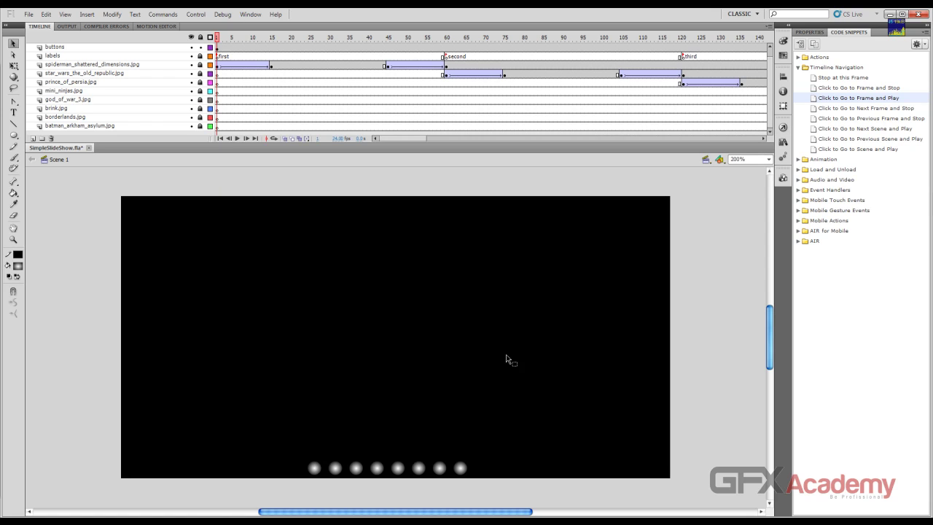
Add the "Click to Go to Frame and Play" snippet to the third round button and set its gotoAndPlay target to "third".
left_click(355, 468)
double_click(883, 99)
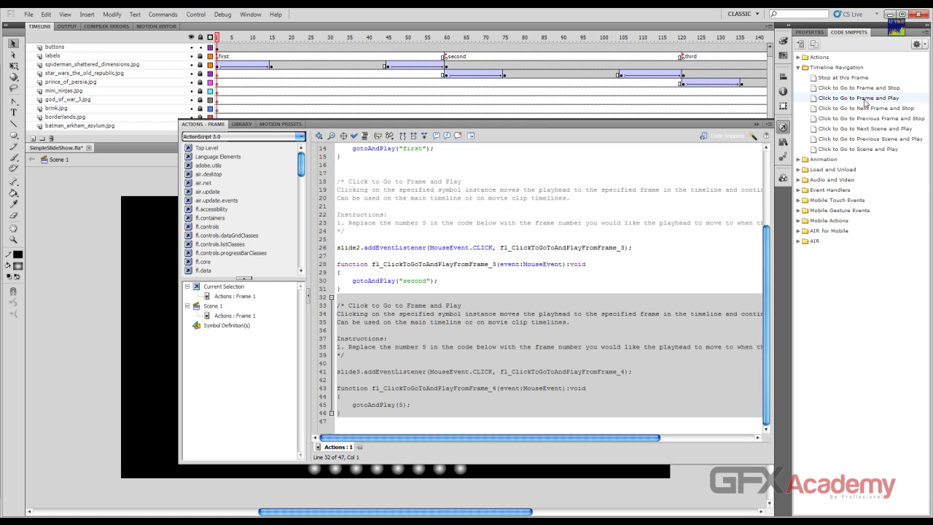
left_click(415, 346)
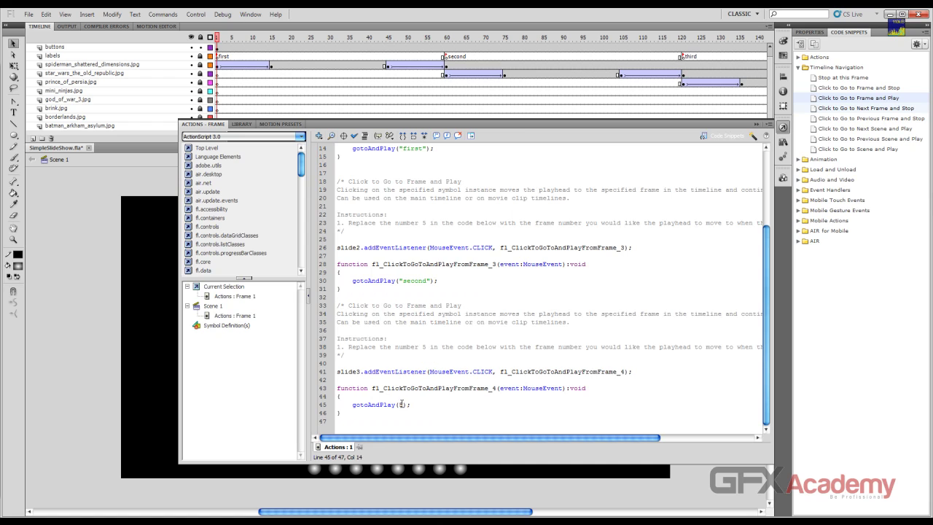
double_click(401, 404)
type("\"")
type("t")
type("thir")
left_click(756, 126)
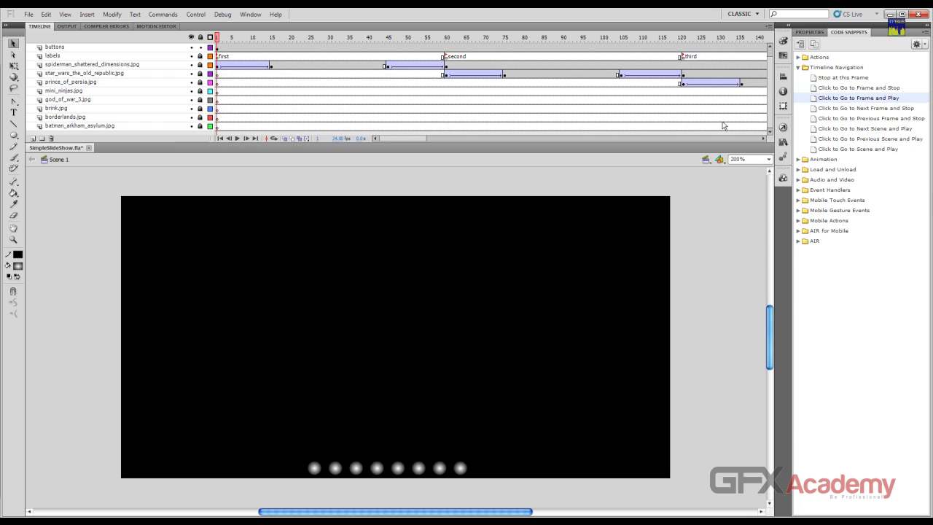
Add the "Click to Go to Frame and Play" snippet to the fourth round button and set its gotoAndPlay target to "forth".
left_click_drag(430, 138, 458, 139)
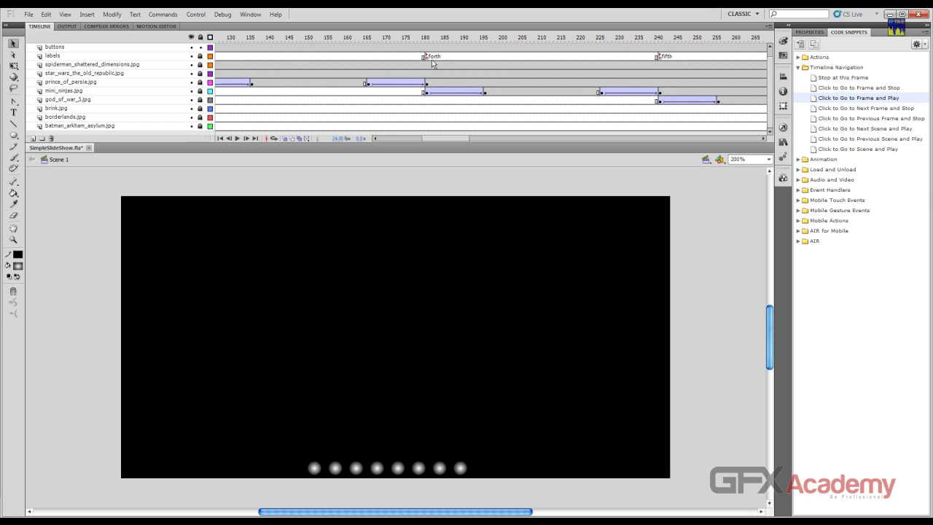
left_click(378, 469)
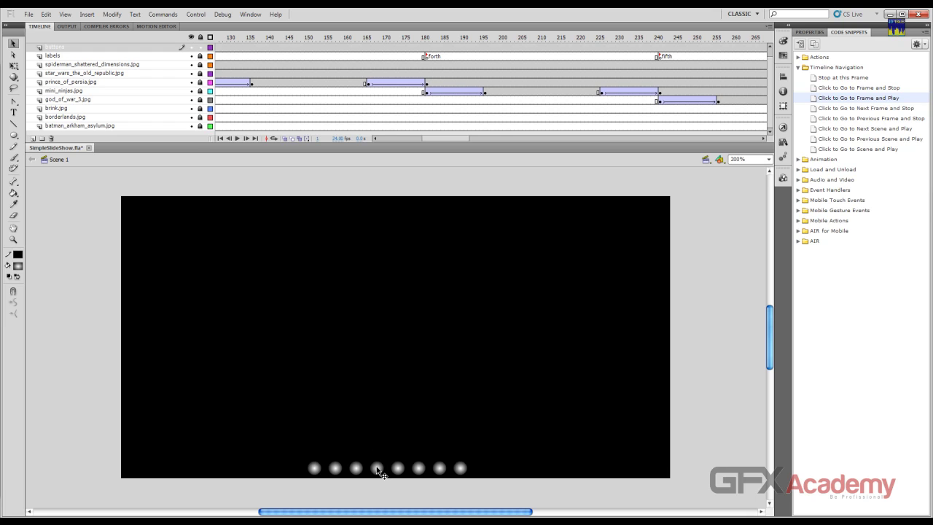
double_click(814, 99)
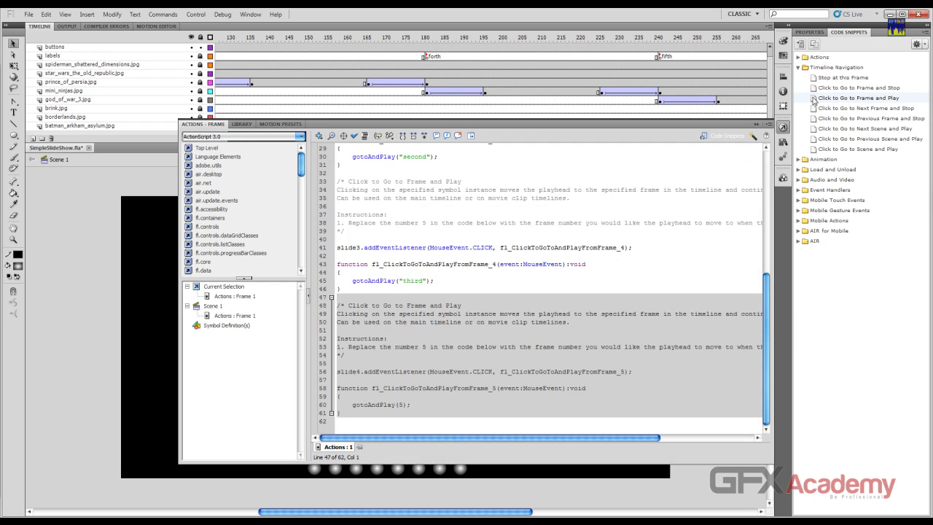
double_click(402, 404)
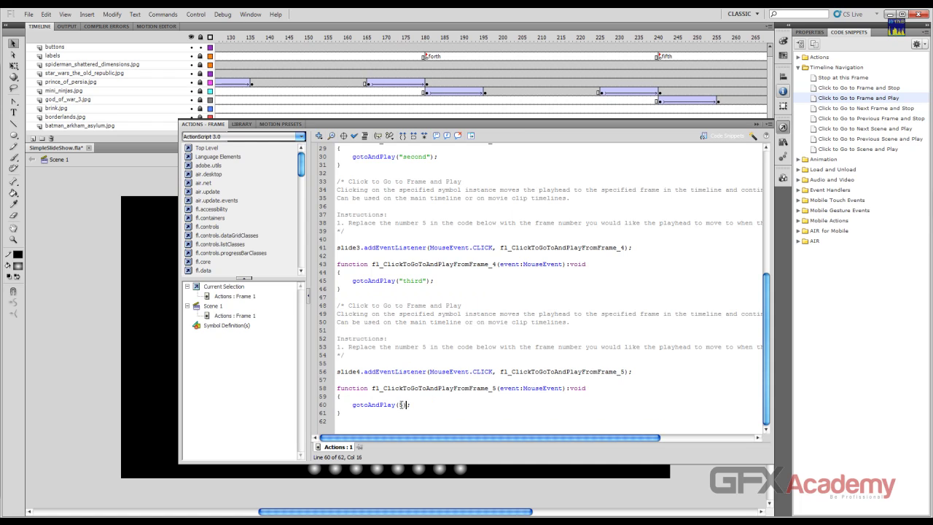
double_click(401, 404)
type("\"forth")
left_click(756, 124)
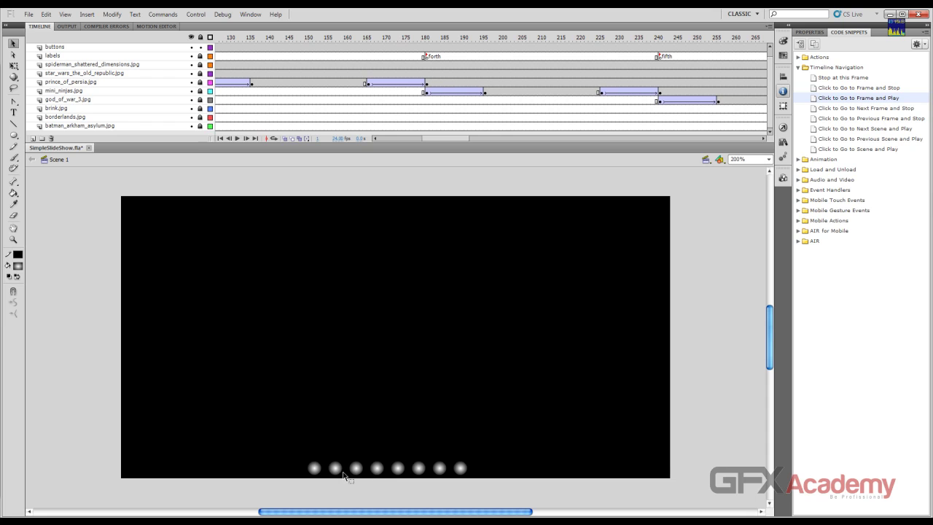
Add the "Click to Go to Frame and Play" snippet to the fifth round button and set its gotoAndPlay target to "fifth".
left_click(398, 470)
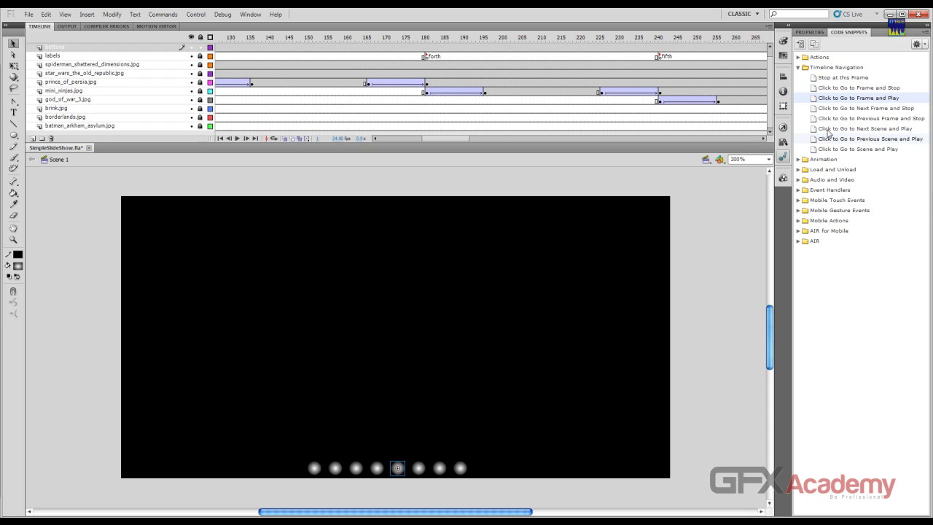
double_click(829, 103)
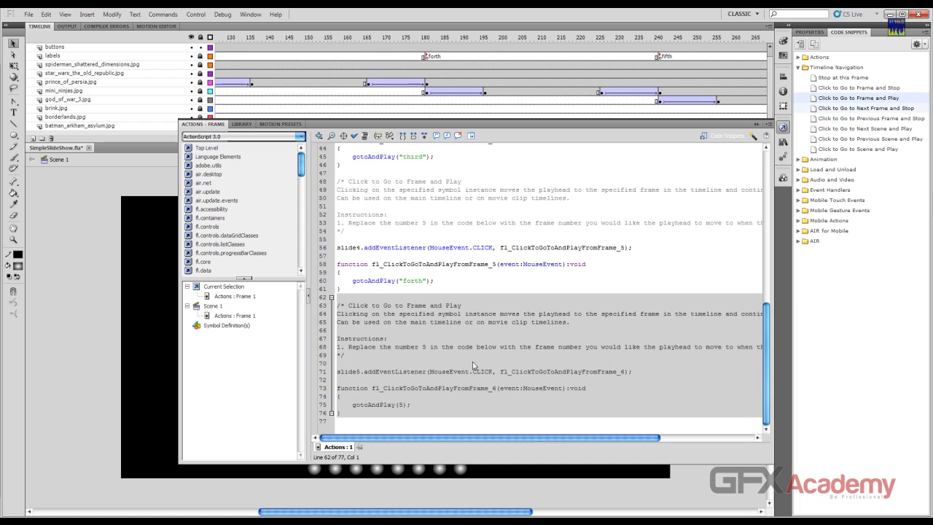
left_click(402, 405)
double_click(401, 405)
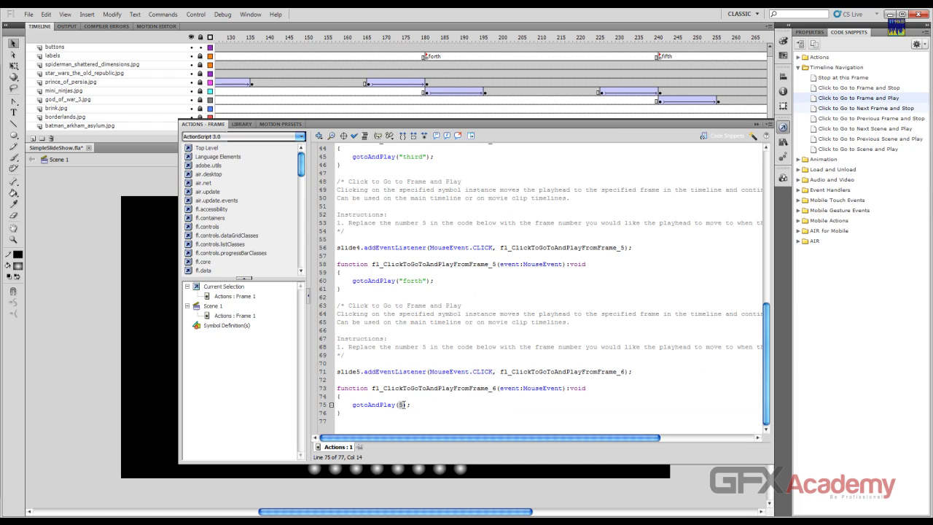
type("\"fifth")
left_click(758, 125)
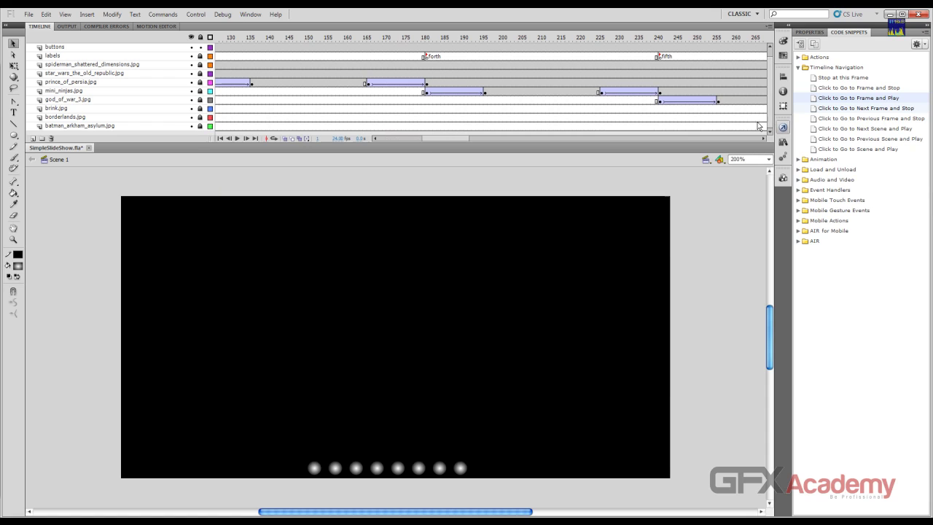
Add the "Click to Go to Frame and Play" snippet to the sixth round button and set its gotoAndPlay target to "sixth".
left_click_drag(435, 138, 473, 140)
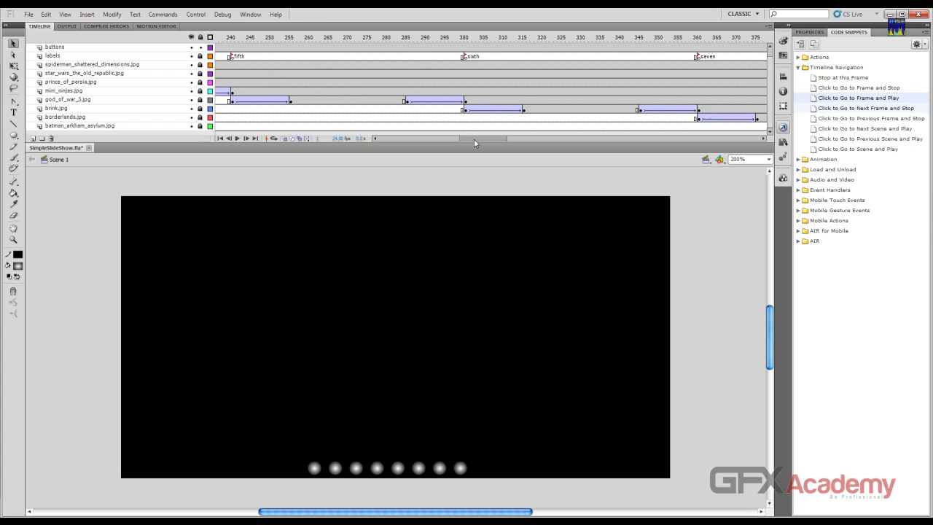
left_click(319, 471)
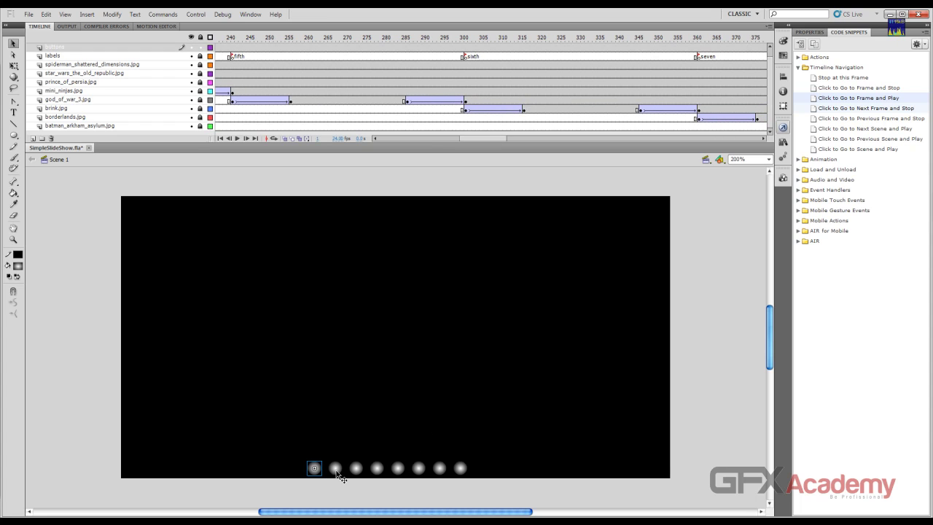
left_click(336, 470)
left_click(356, 470)
left_click(378, 470)
left_click(398, 470)
left_click(418, 470)
double_click(836, 101)
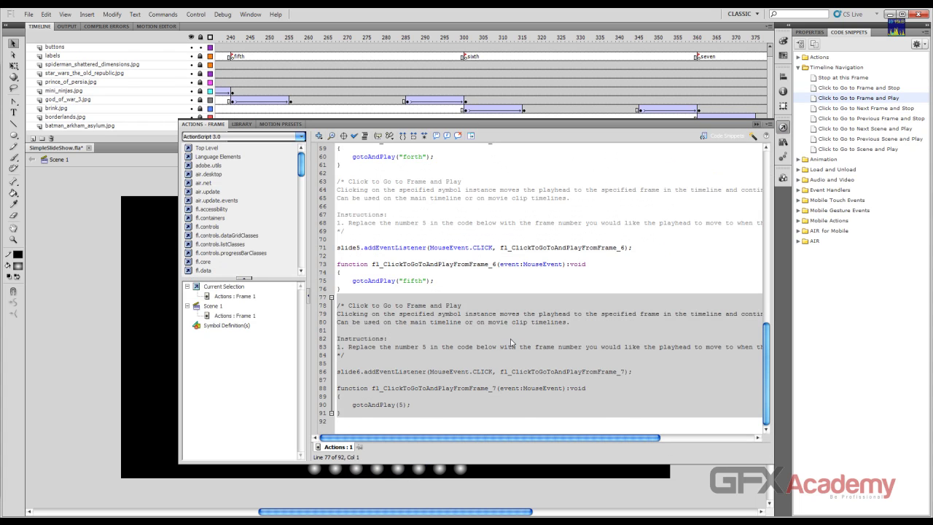
double_click(400, 404)
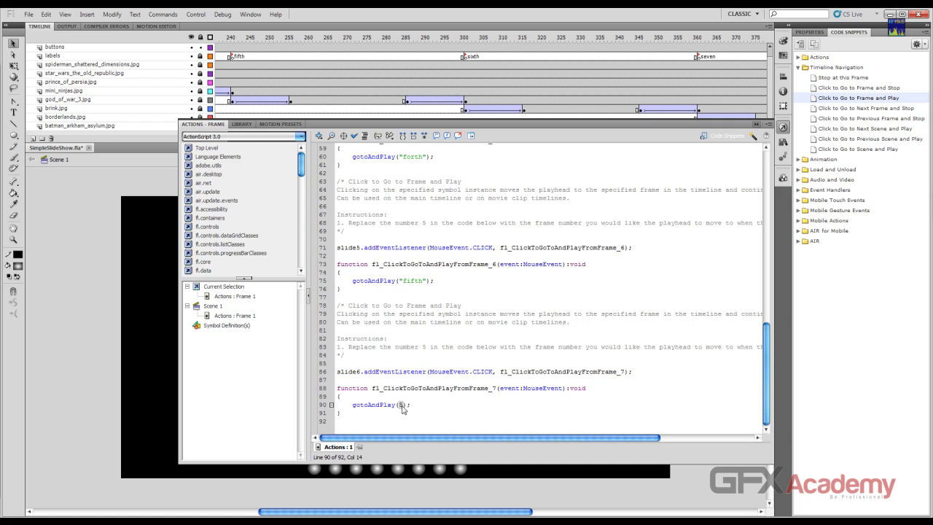
type("\"\"")
type("sexth")
left_click(760, 119)
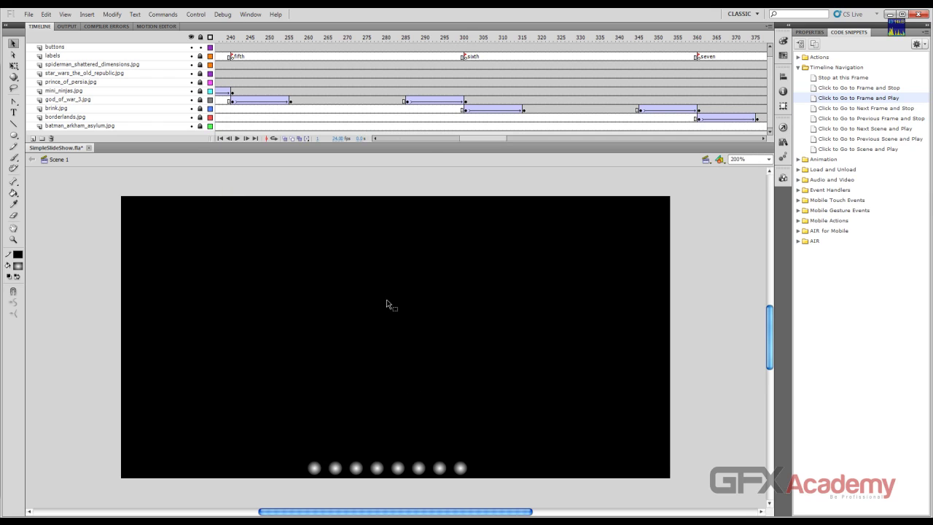
Add the "Click to Go to Frame and Play" snippet to the seventh round button and set its gotoAndPlay target to "seven".
left_click(440, 469)
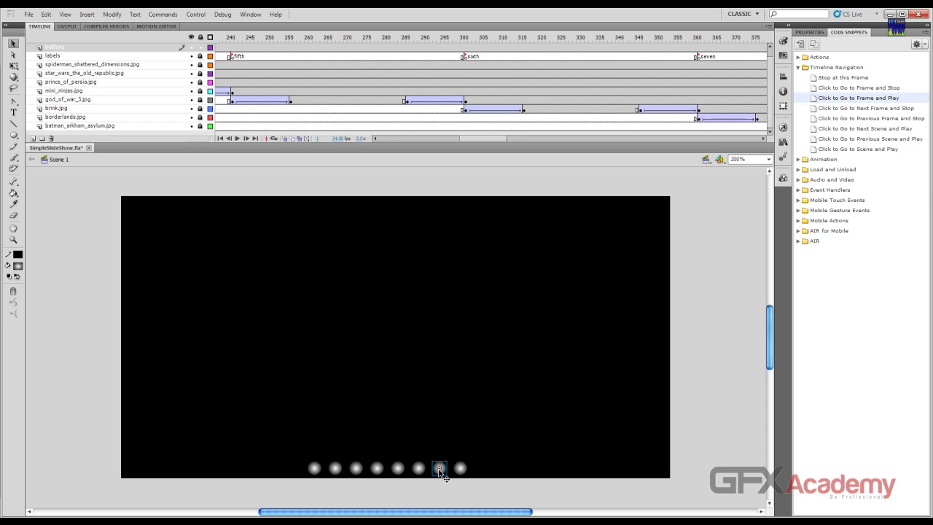
double_click(826, 99)
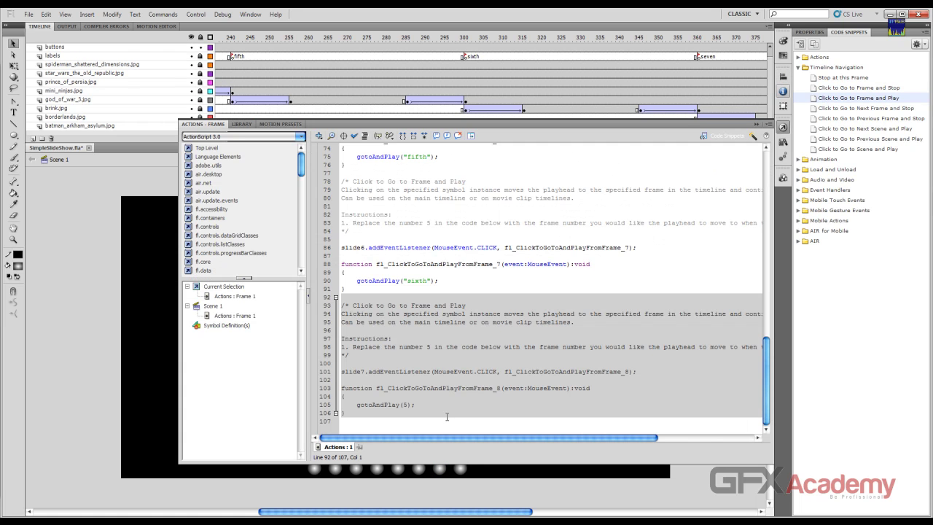
left_click(405, 404)
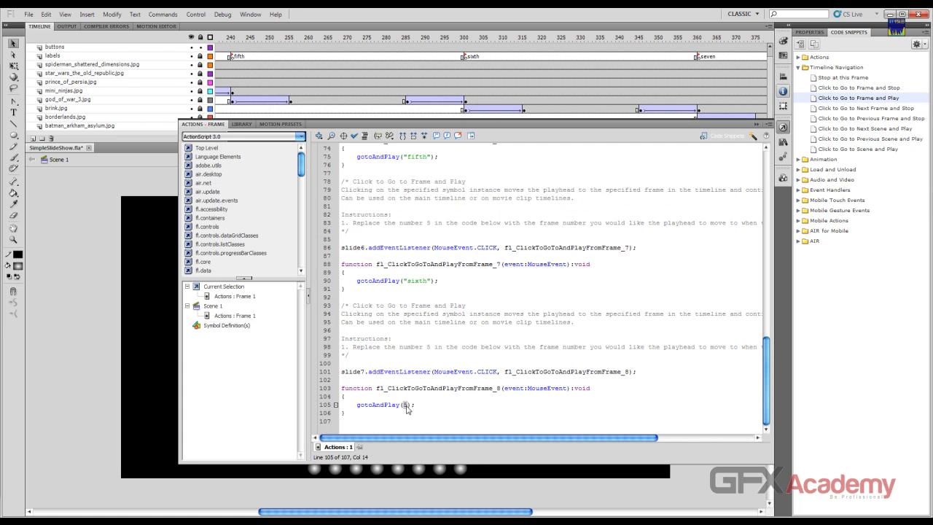
type("\"seven")
left_click(757, 124)
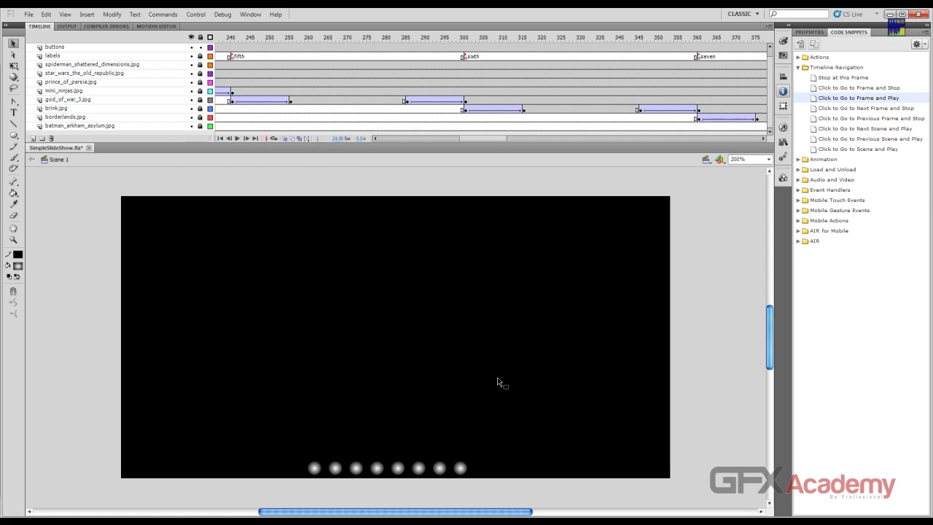
Add the "Click to Go to Frame and Play" snippet to the eighth round button with gotoAndPlay target "eight" and save the file.
left_click(460, 468)
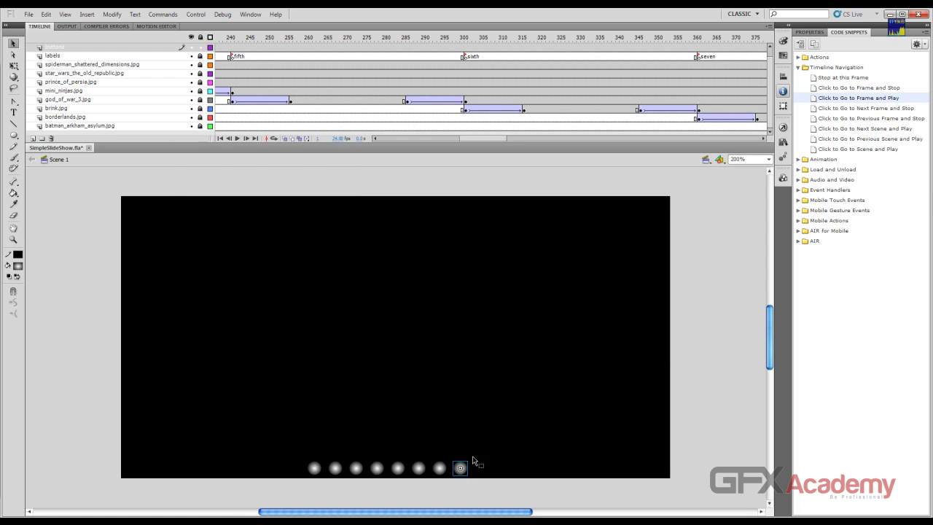
double_click(850, 98)
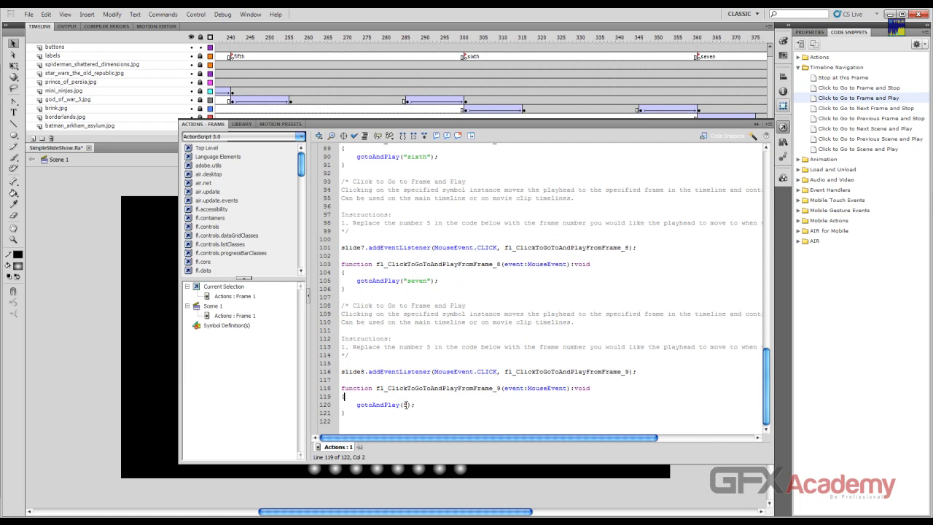
double_click(406, 405)
type("\"\"")
type("eig")
type("ht")
key("ctrl+s")
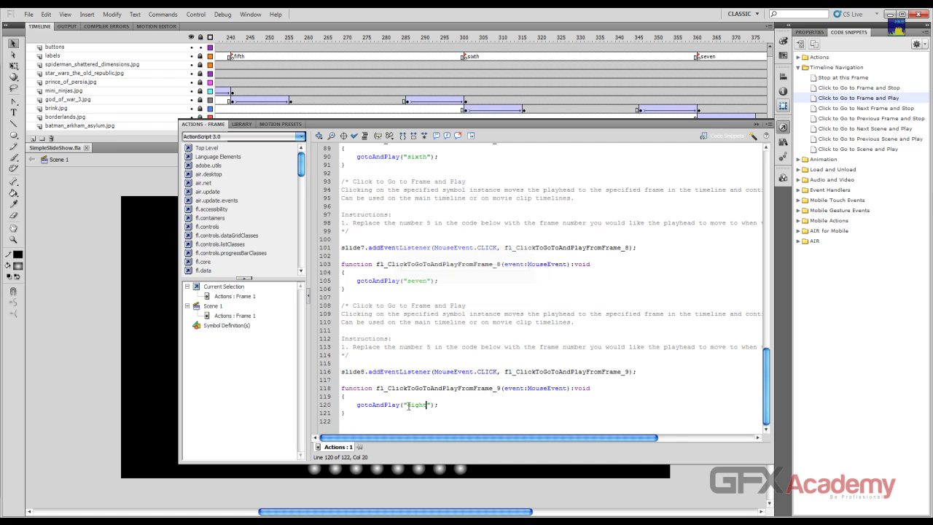
left_click(769, 123)
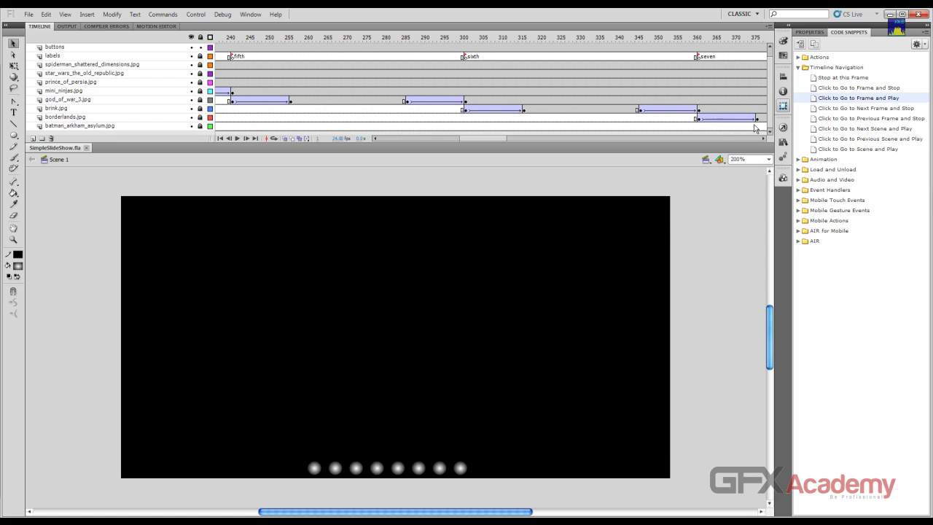
Test the movie, jumping between slides with the eighth, sixth, first and third round buttons, and close the preview.
key("ctrl+Return")
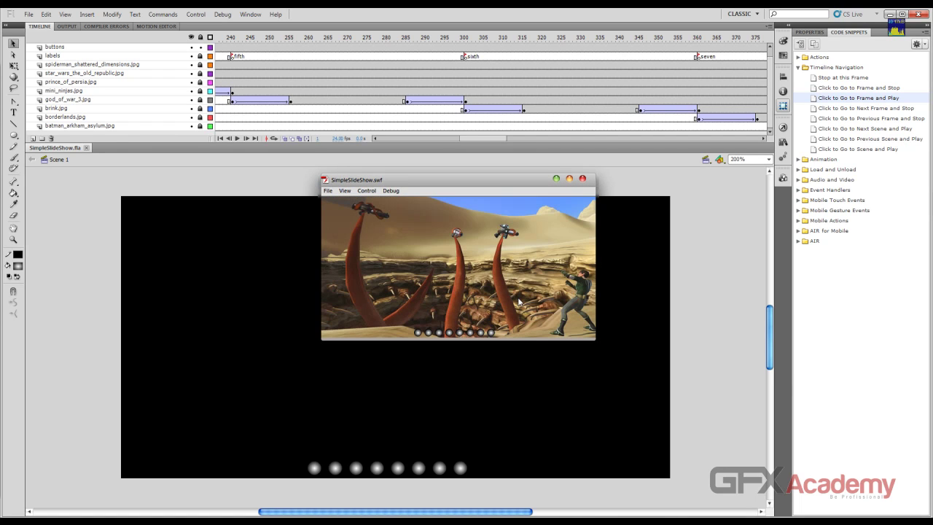
left_click(493, 333)
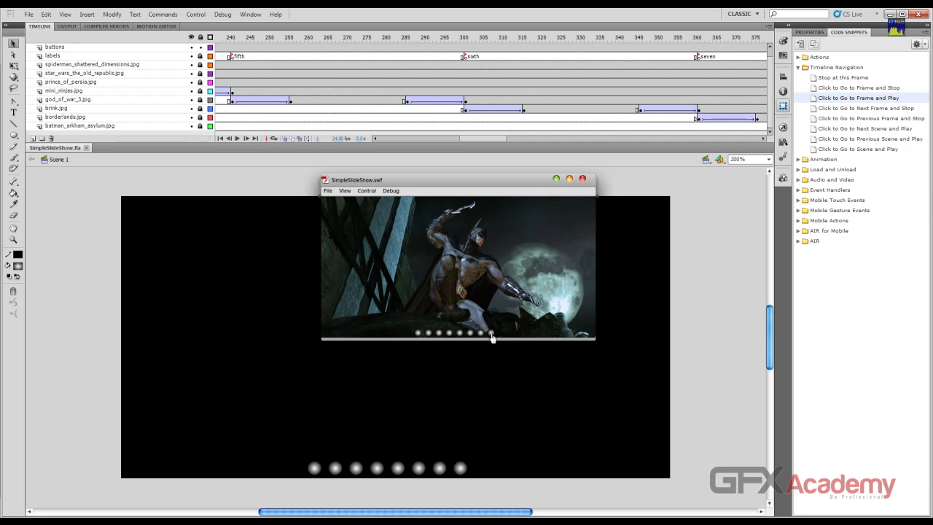
left_click(470, 334)
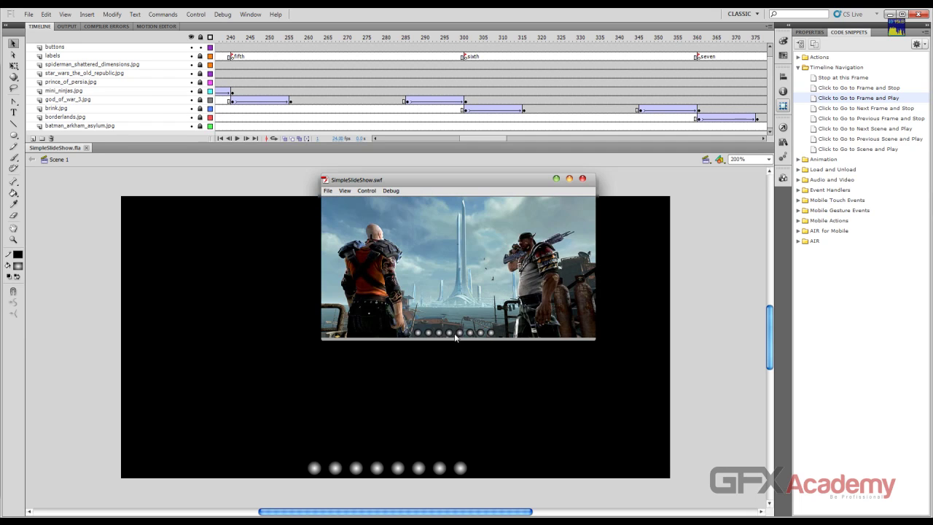
left_click(418, 333)
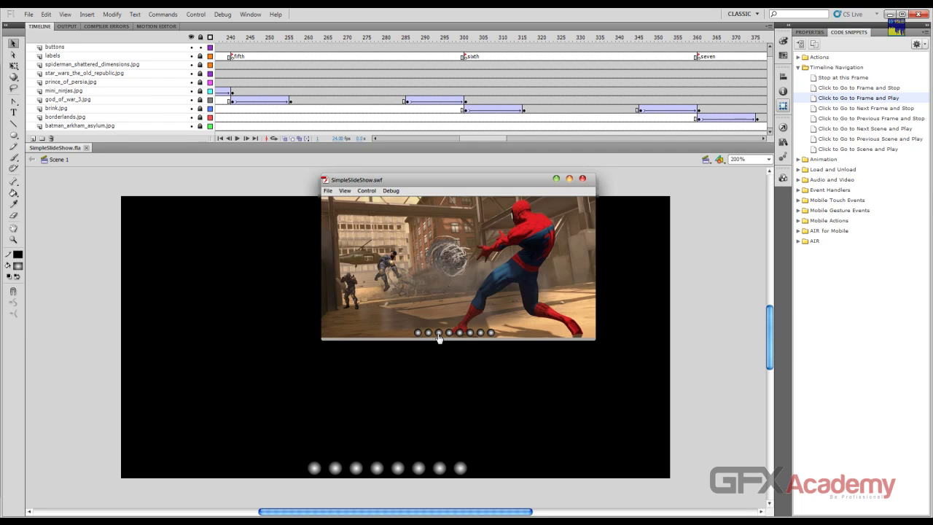
left_click(439, 334)
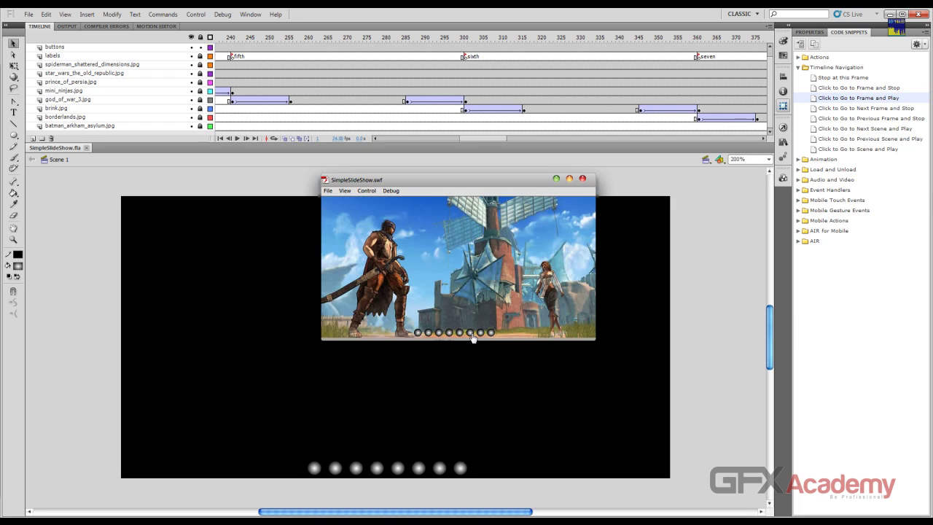
left_click(471, 334)
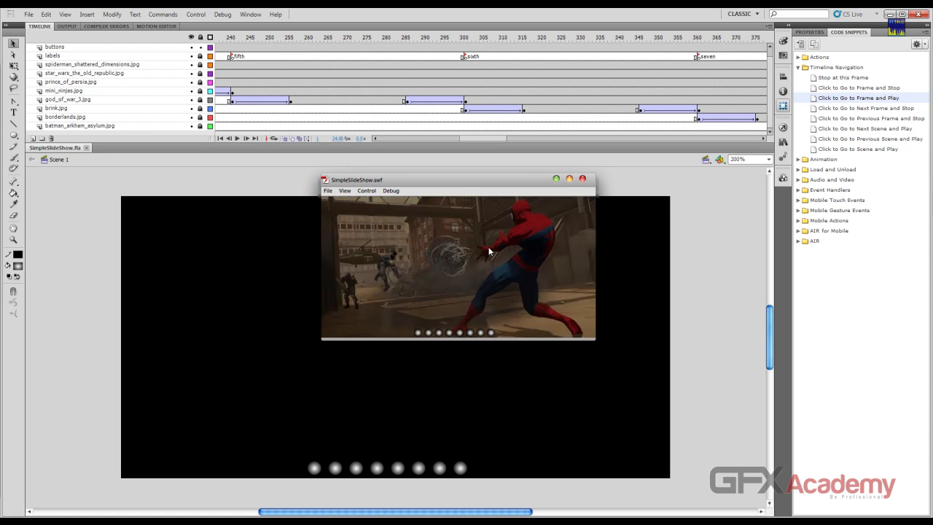
left_click(582, 179)
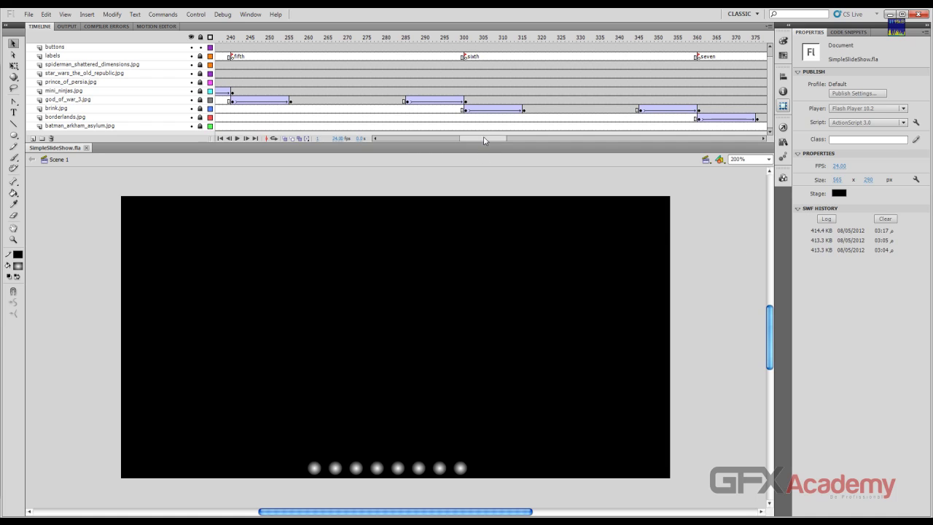
Set the library bitmap batman_arkham_asylum.jpg to a custom JPEG quality of 40.
left_click(783, 141)
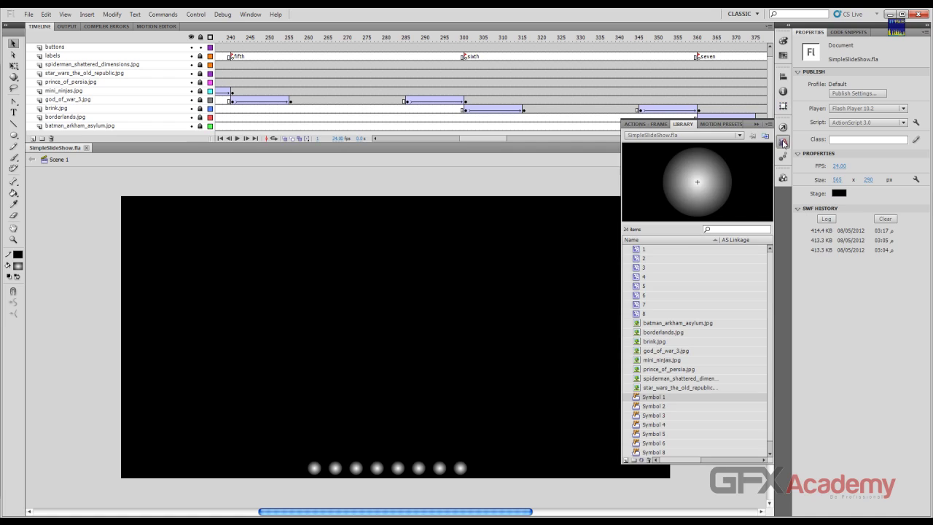
left_click(667, 324)
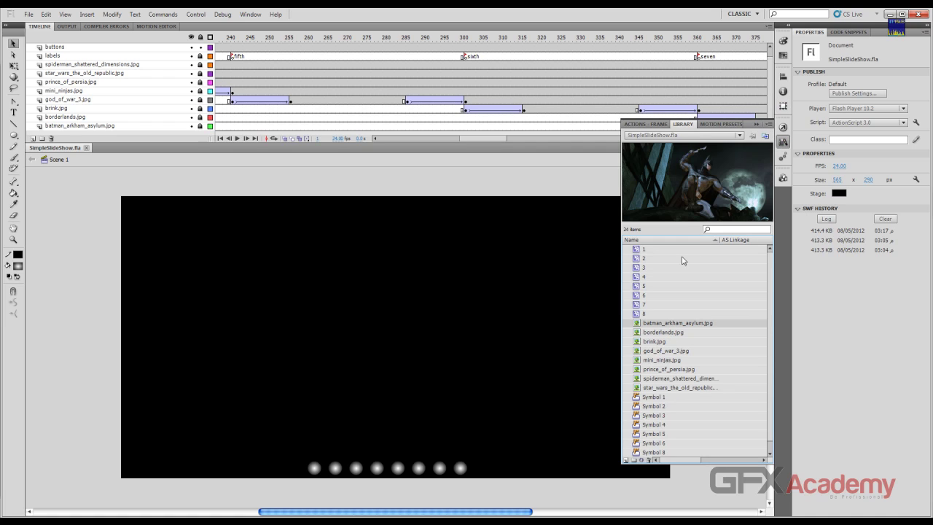
double_click(680, 181)
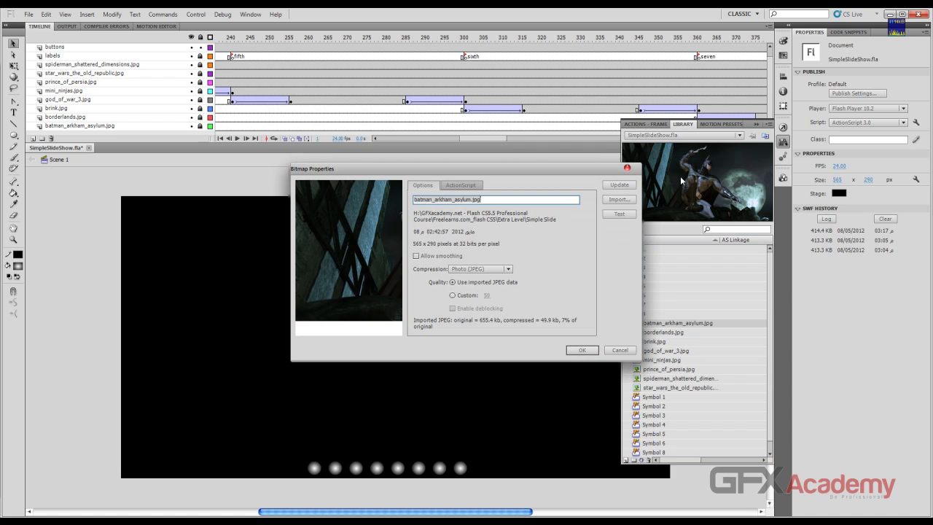
left_click(452, 295)
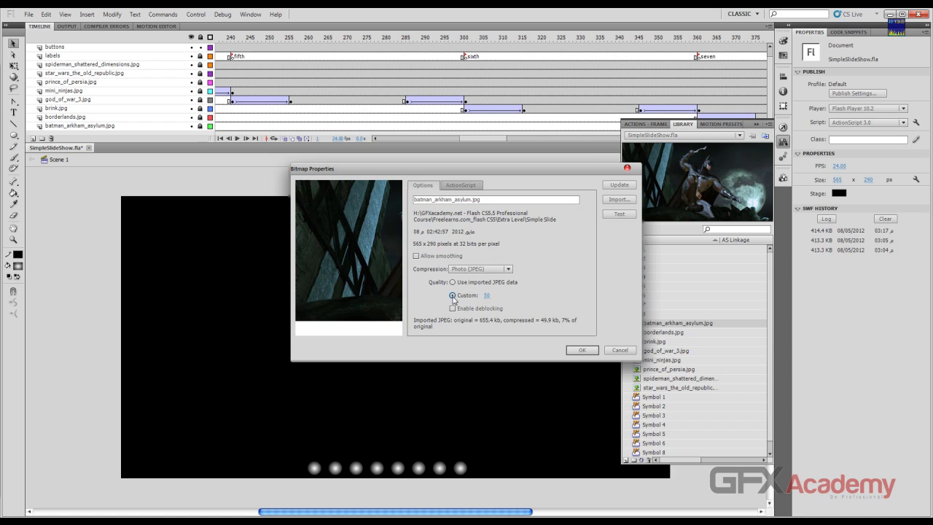
mouse_move(355, 275)
left_mouse_down()
mouse_move(317, 281)
mouse_move(346, 273)
left_mouse_up()
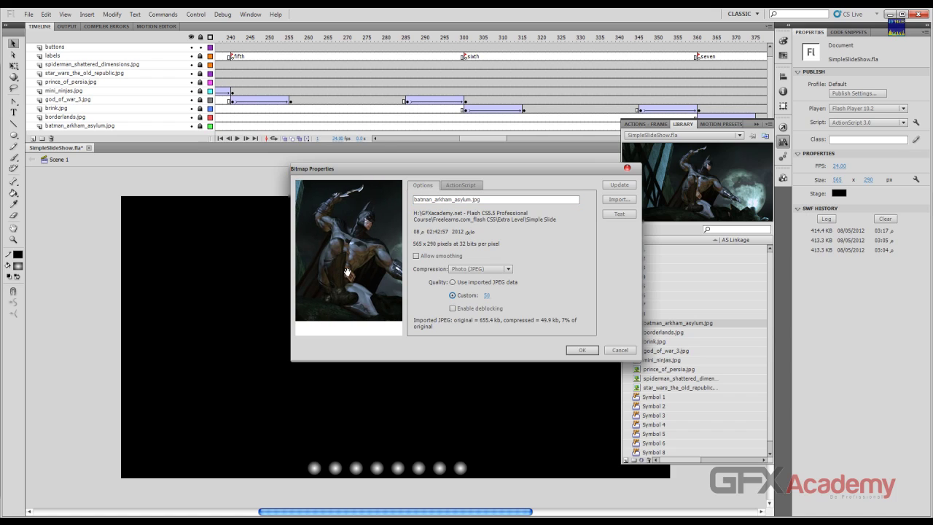
left_click(486, 298)
left_click_drag(494, 301, 478, 299)
left_click(486, 295)
type("40")
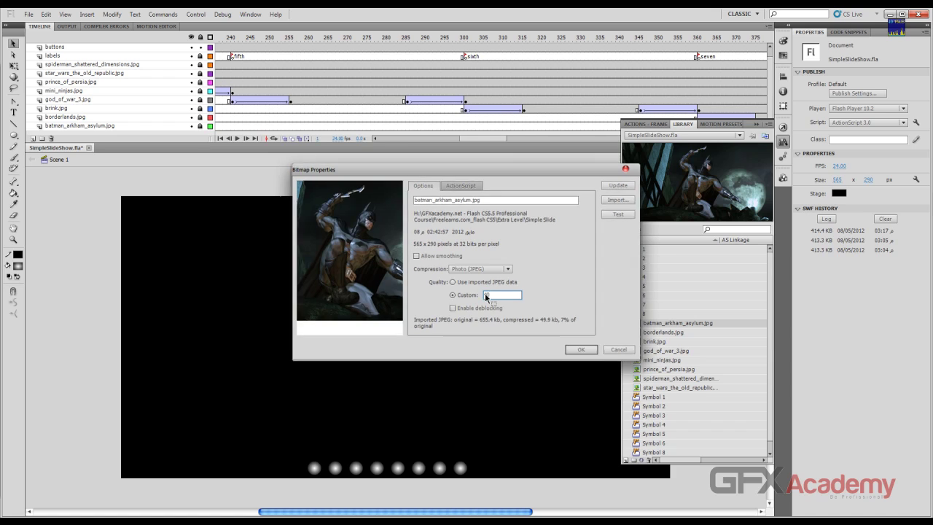
key("Return")
Switch the library bitmap borderlands.jpg from its imported JPEG data to a custom JPEG quality.
left_click(662, 333)
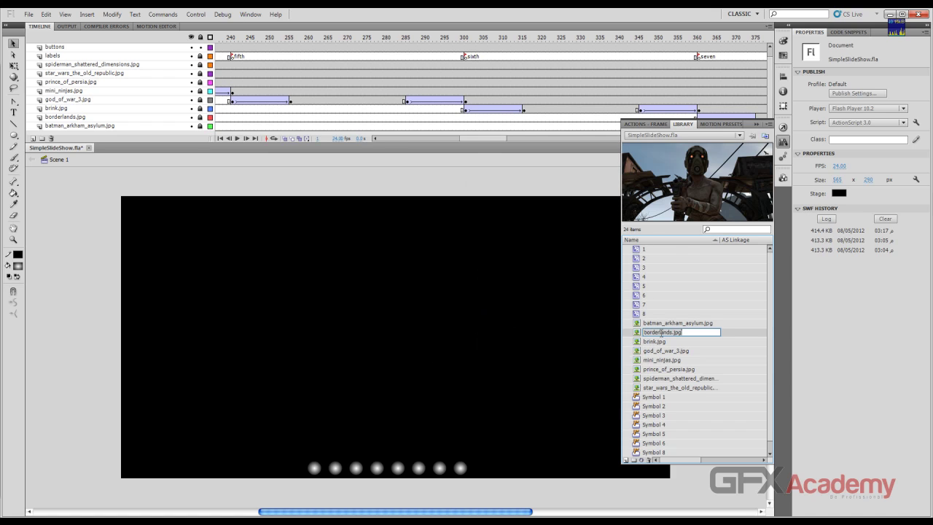
double_click(661, 332)
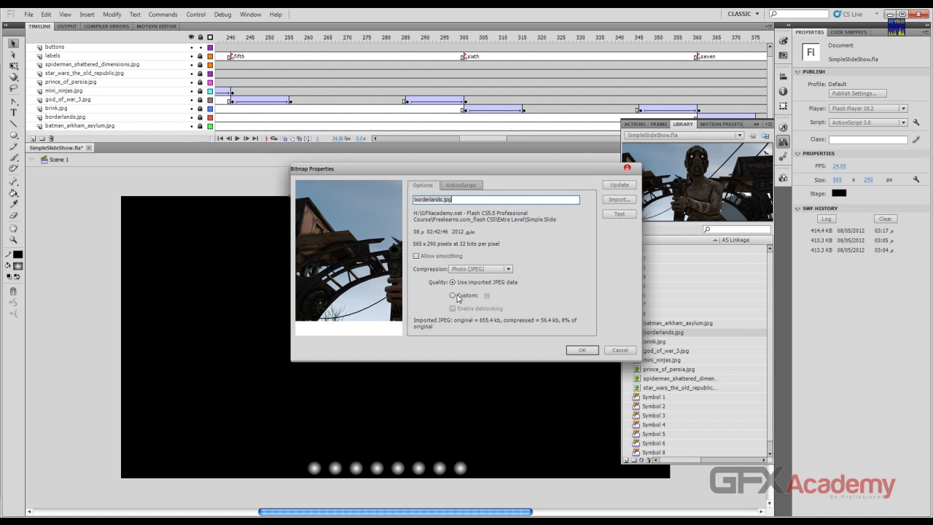
left_click(457, 296)
left_click(488, 296)
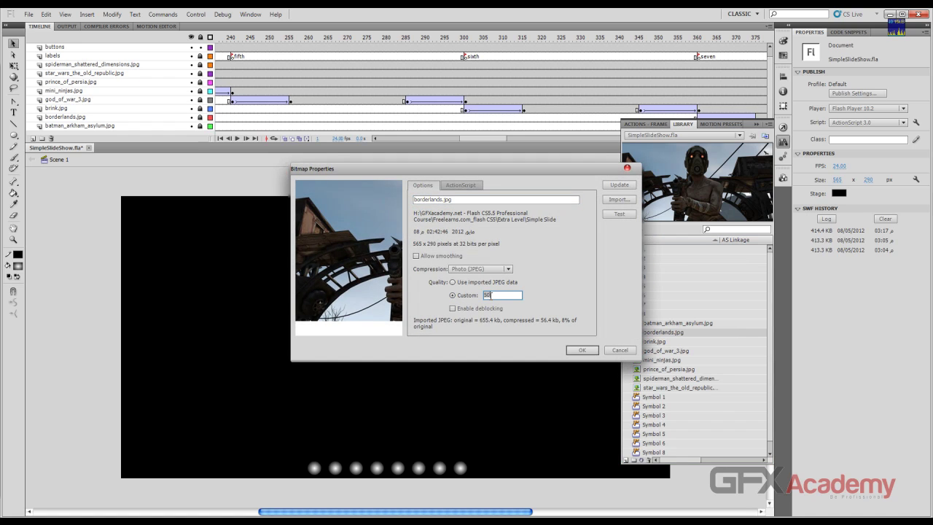
key("Return")
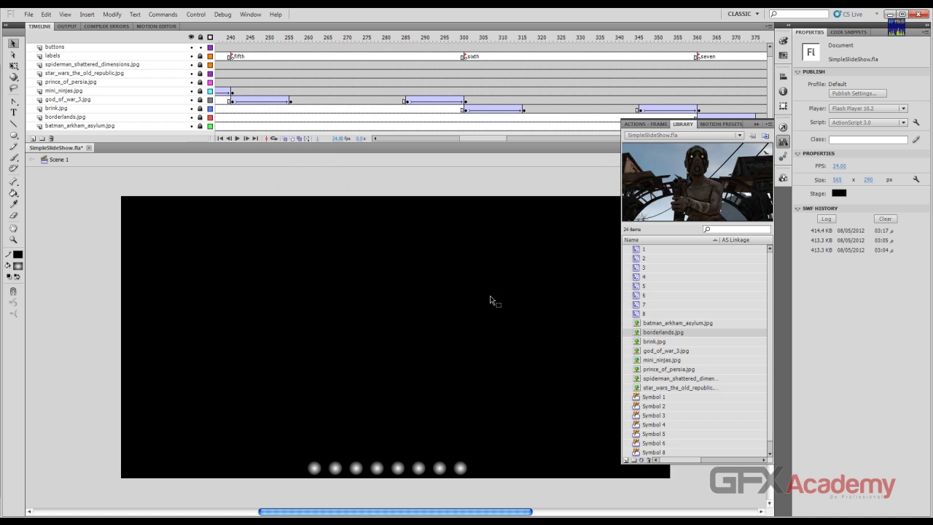
Switch the library bitmap brink.jpg from its imported JPEG data to a custom JPEG quality.
left_click(650, 341)
double_click(689, 199)
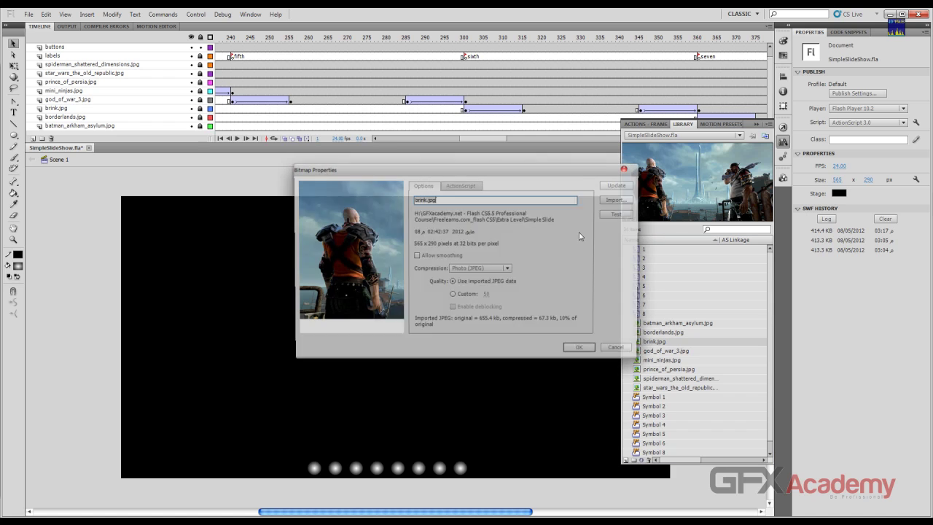
left_click(471, 294)
left_click(485, 295)
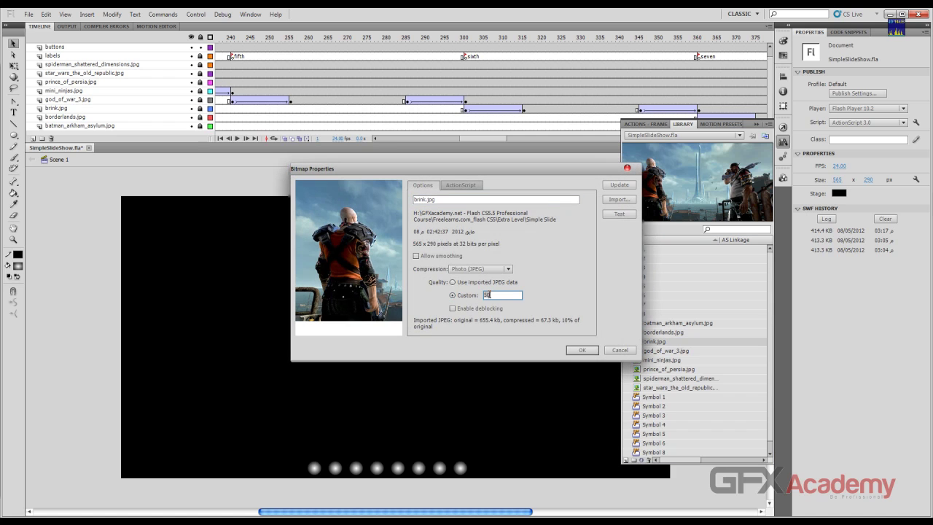
key("Return")
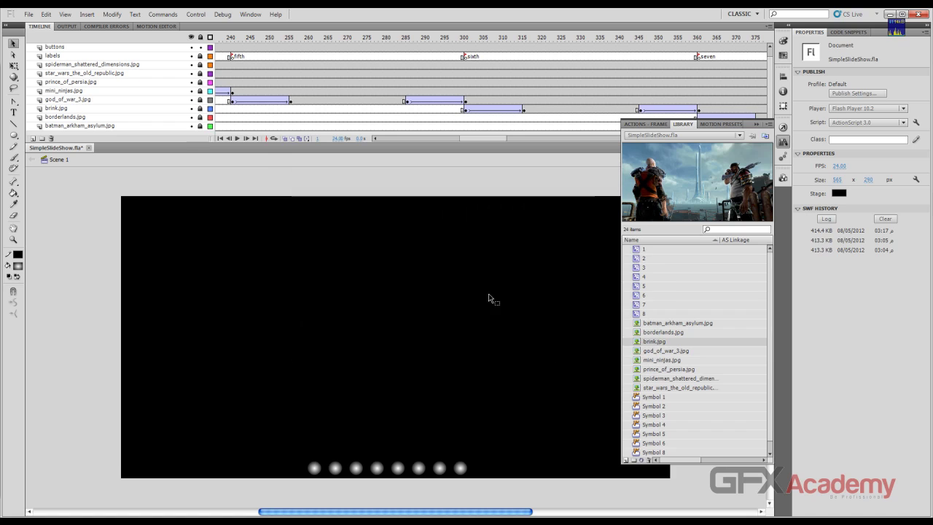
Switch the library bitmap god_of_war_3.jpg from its imported JPEG data to a custom JPEG quality.
left_click(637, 351)
double_click(637, 350)
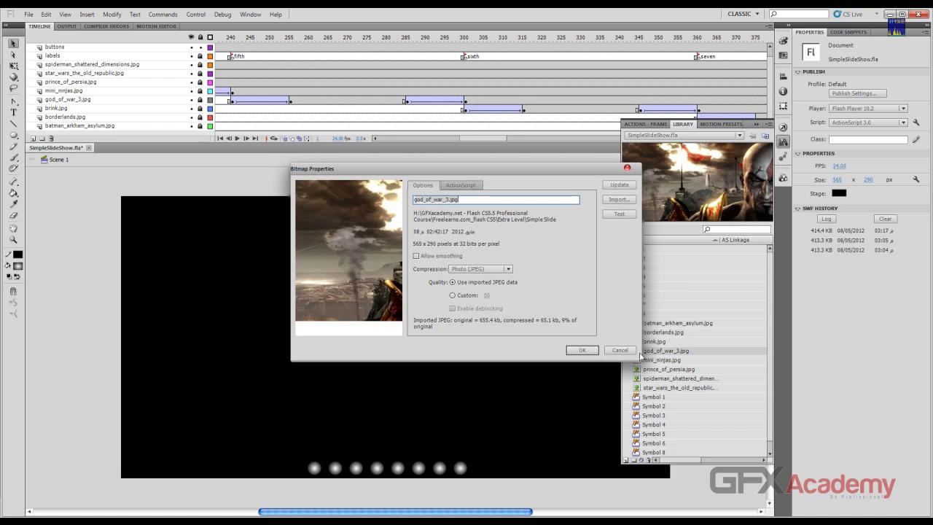
left_click(461, 295)
left_click(485, 295)
key("Return")
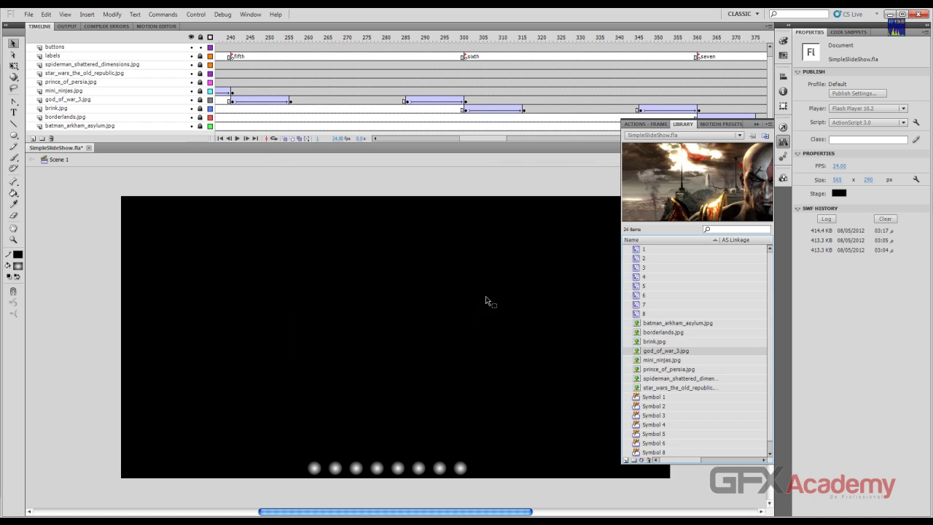
Set the library bitmap mini_ninjas.jpg to a custom JPEG quality of 40.
left_click(639, 360)
double_click(639, 360)
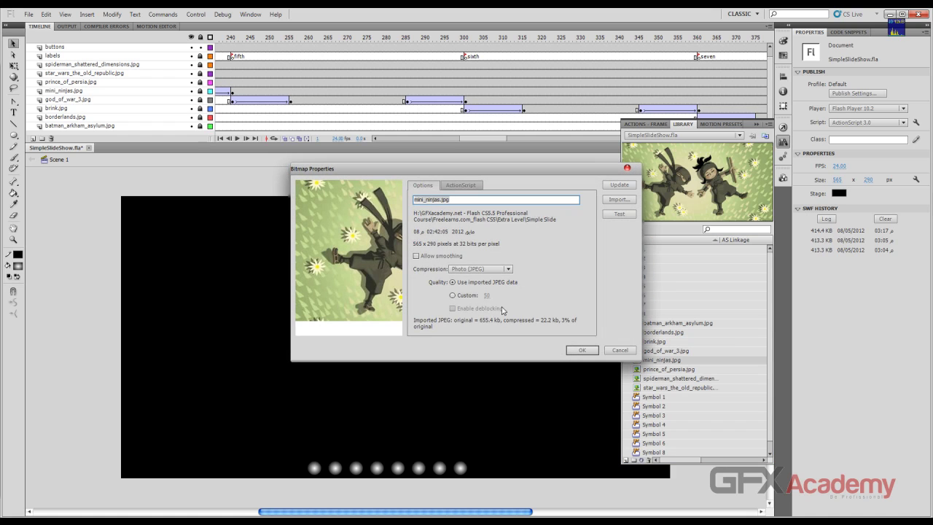
left_click(461, 296)
left_click(487, 296)
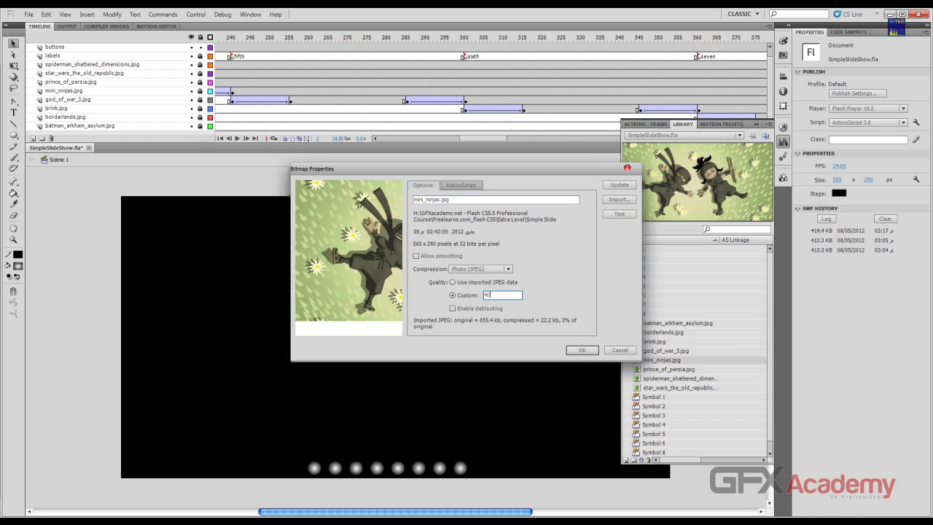
type("40")
key("Return")
Switch the library bitmap prince_of_persia.jpg from its imported JPEG data to a custom JPEG quality.
double_click(639, 368)
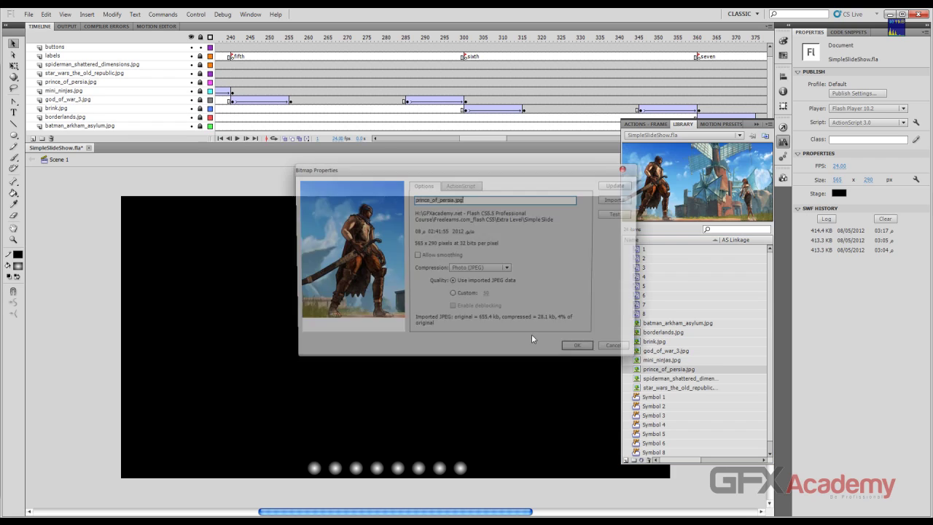
left_click(462, 296)
left_click(486, 295)
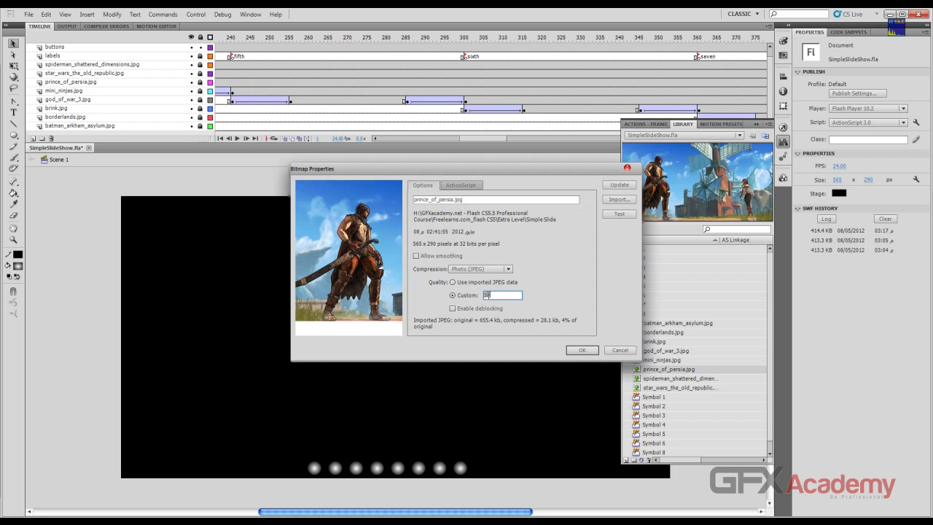
key("Return")
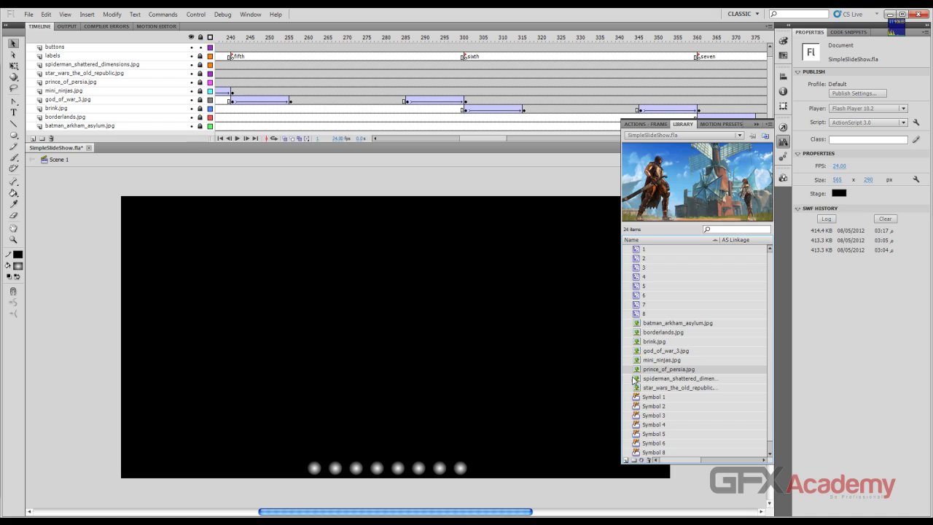
Set the library bitmap spiderman_shattered_dimensions.jpg to a custom JPEG quality of 40.
left_click(635, 379)
double_click(635, 379)
left_click(466, 294)
left_click(490, 294)
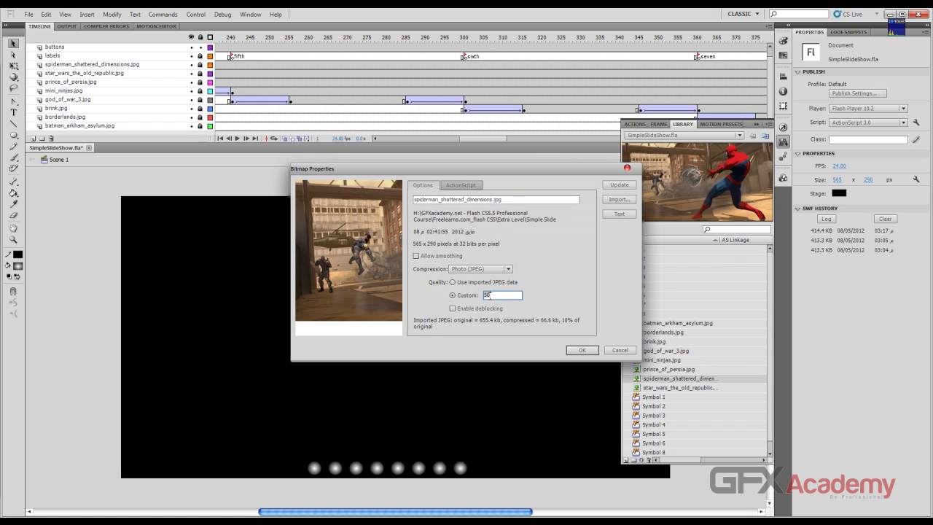
key("Return")
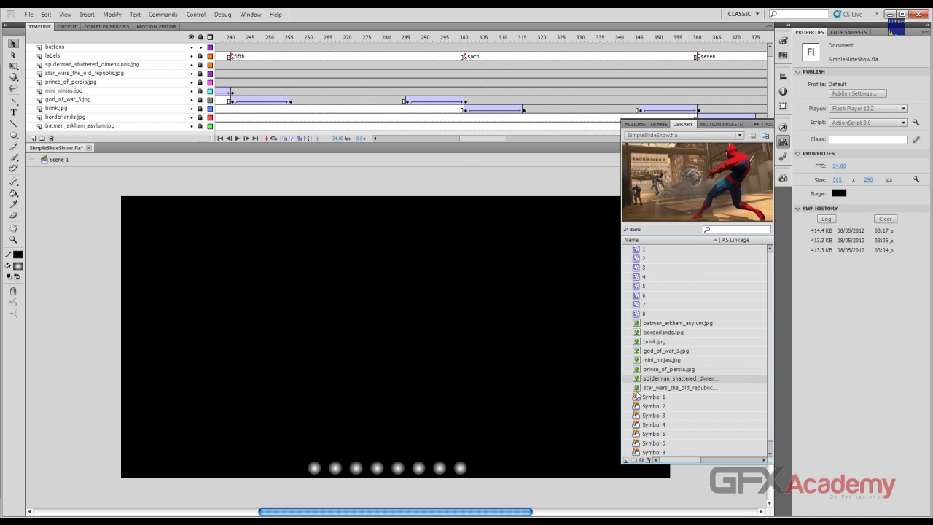
Set the library bitmap star_wars_the_old_republic.jpg to a custom JPEG quality of 40.
left_click(636, 387)
double_click(635, 390)
left_click(453, 295)
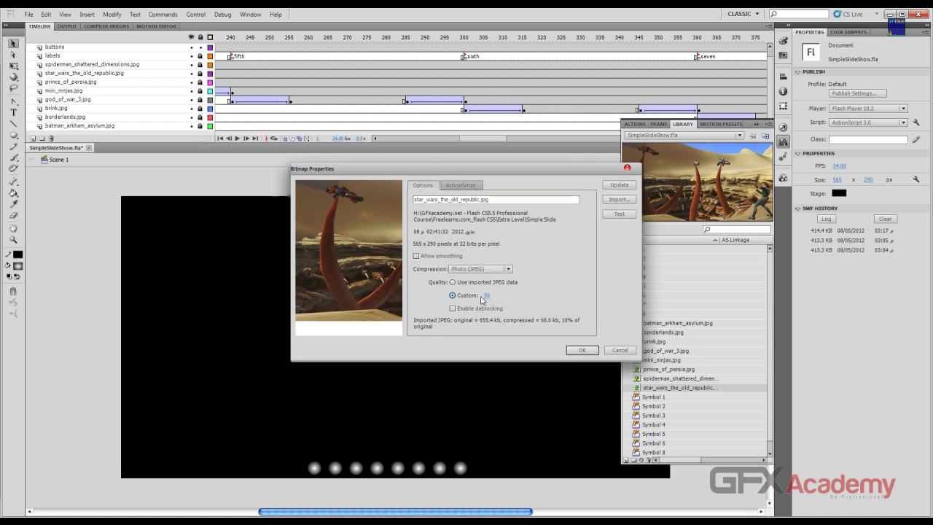
left_click(485, 295)
key("Return")
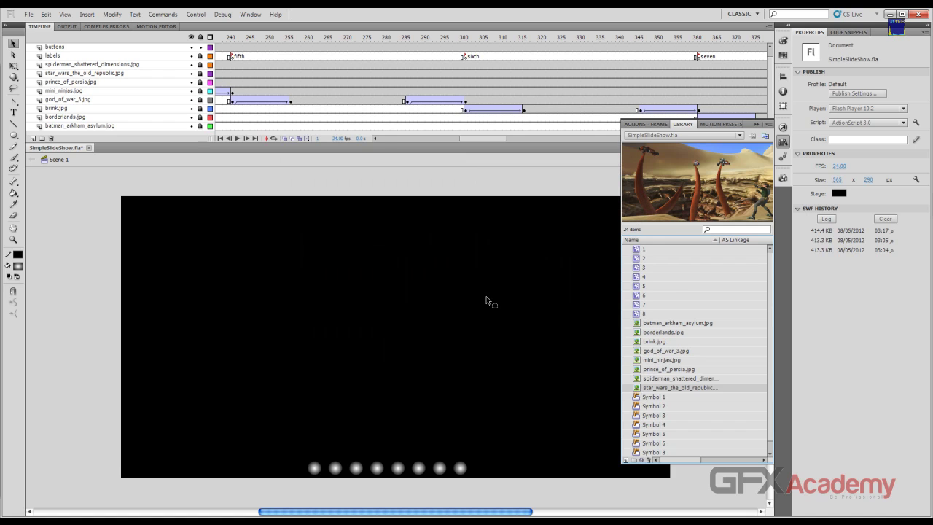
Put the library away and test the movie to check the image quality and file size, closing the preview when done.
key("ctrl+l")
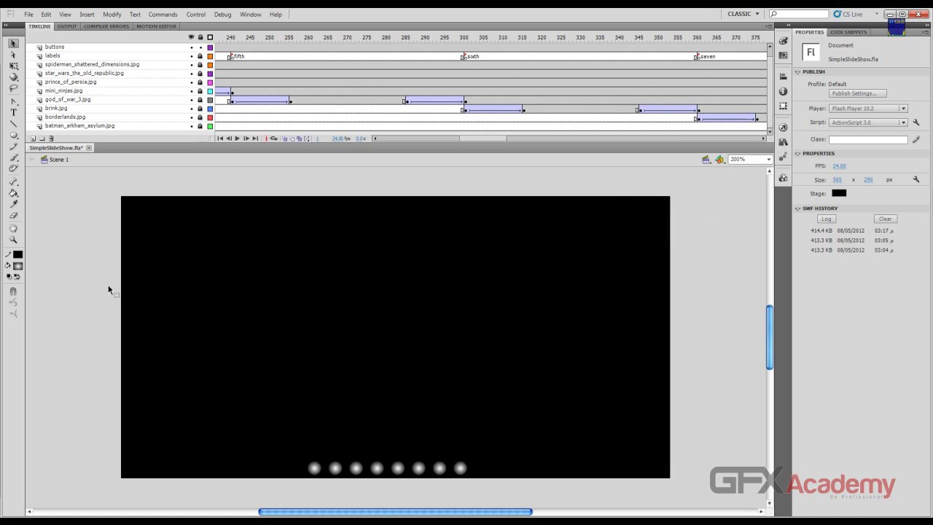
key("ctrl+Return")
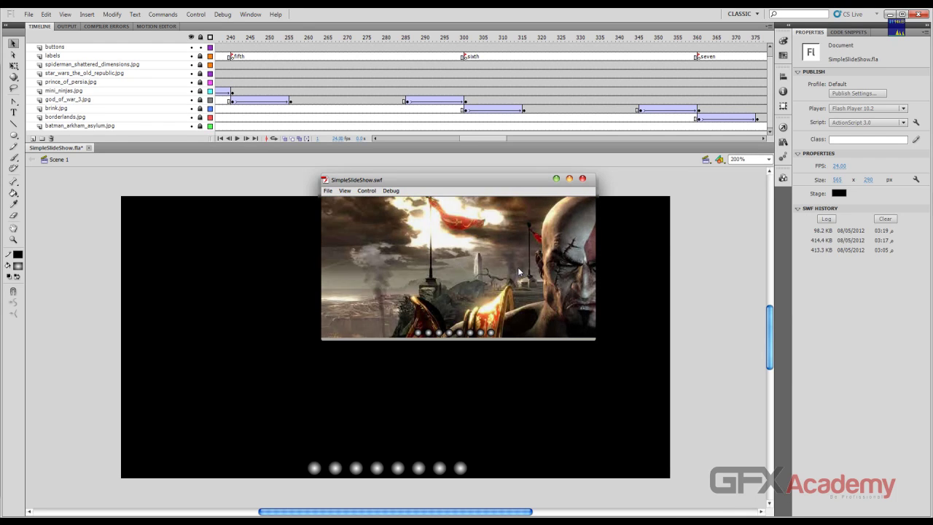
left_click(583, 179)
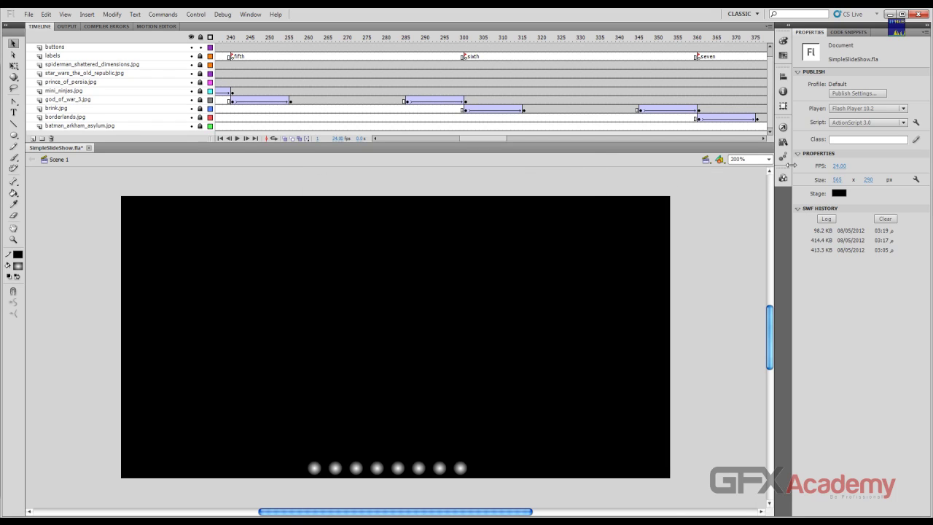
Reopen the library and set the custom JPEG quality of star_wars_the_old_republic.jpg to 50.
left_click(782, 142)
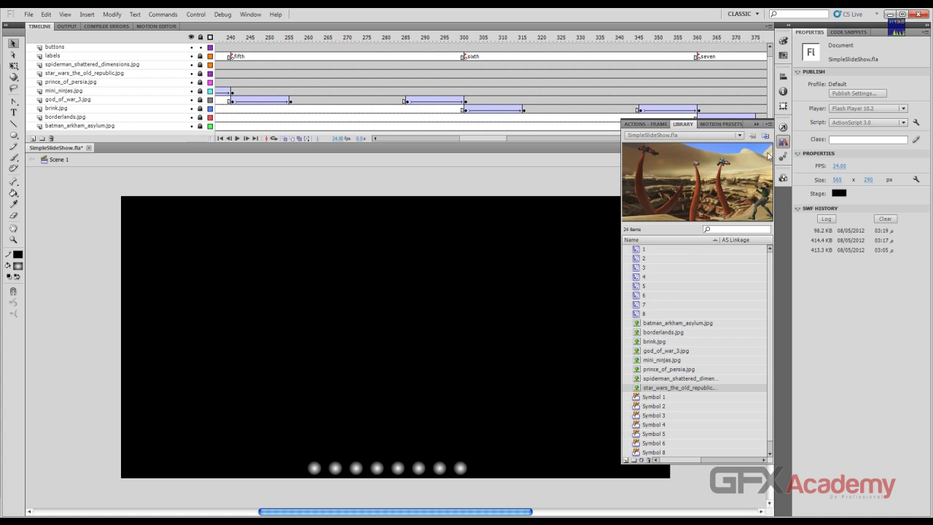
double_click(637, 390)
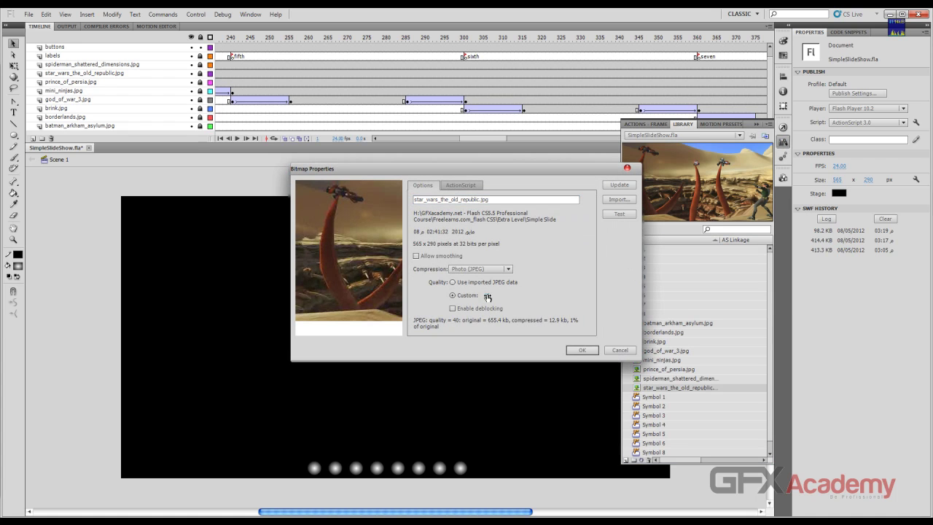
left_click(488, 295)
key("Return")
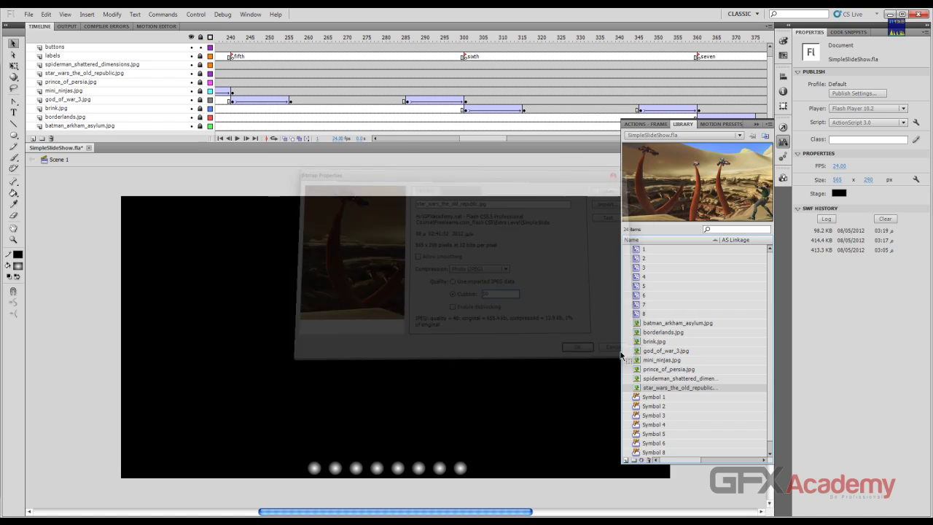
Set the custom JPEG quality of prince_of_persia.jpg and spiderman_shattered_dimensions.jpg to 50.
double_click(638, 369)
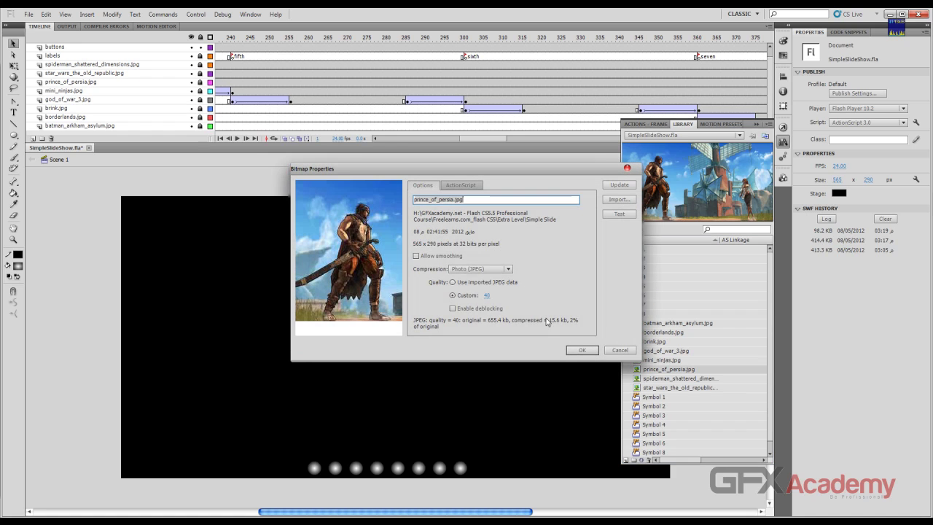
left_click(487, 295)
type("50")
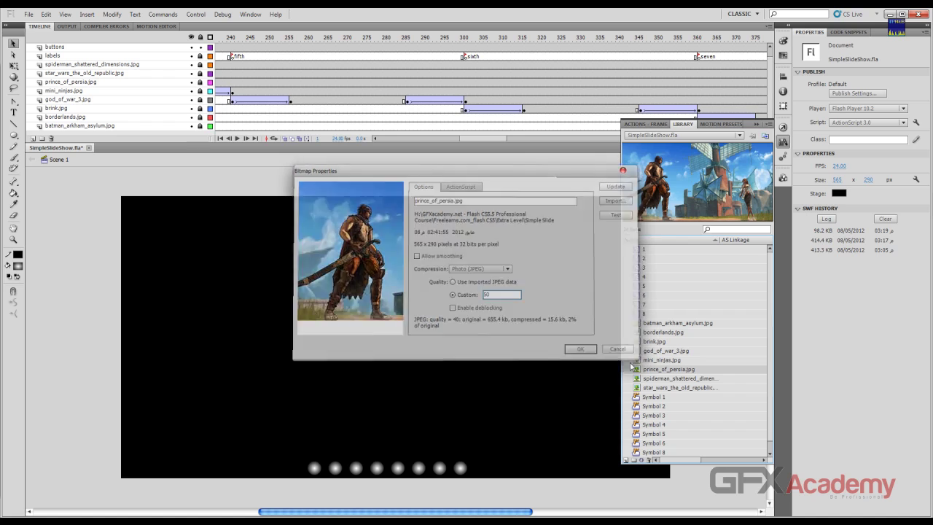
key("Return")
double_click(639, 379)
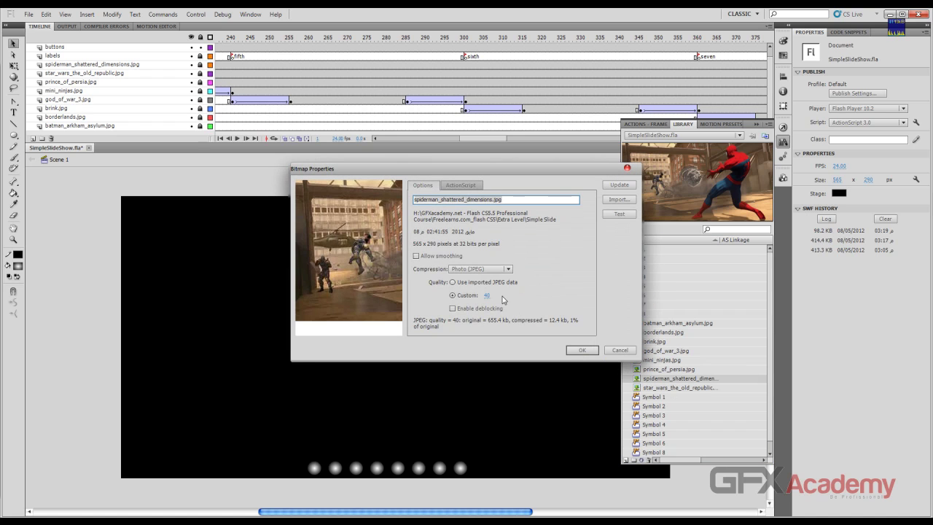
left_click(488, 295)
key("Return")
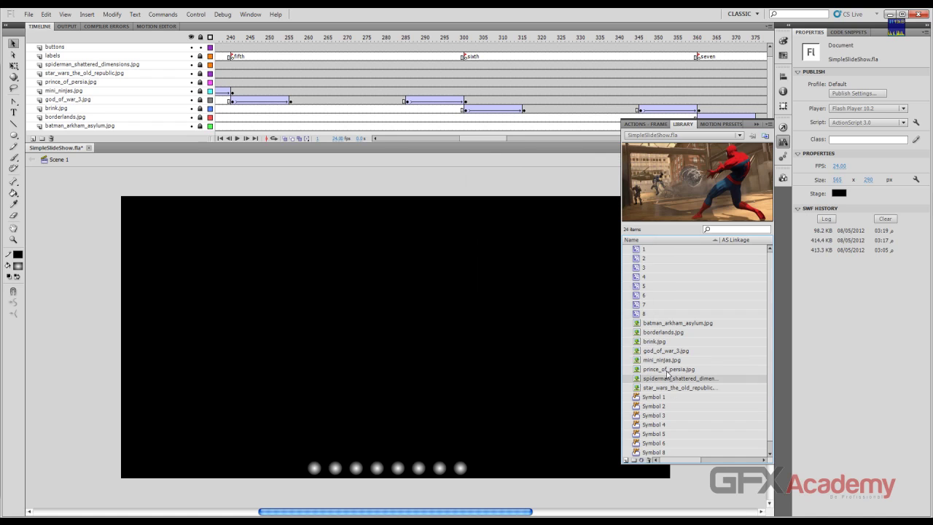
Set the custom JPEG quality of mini_ninjas.jpg and god_of_war_3.jpg to 50.
double_click(660, 359)
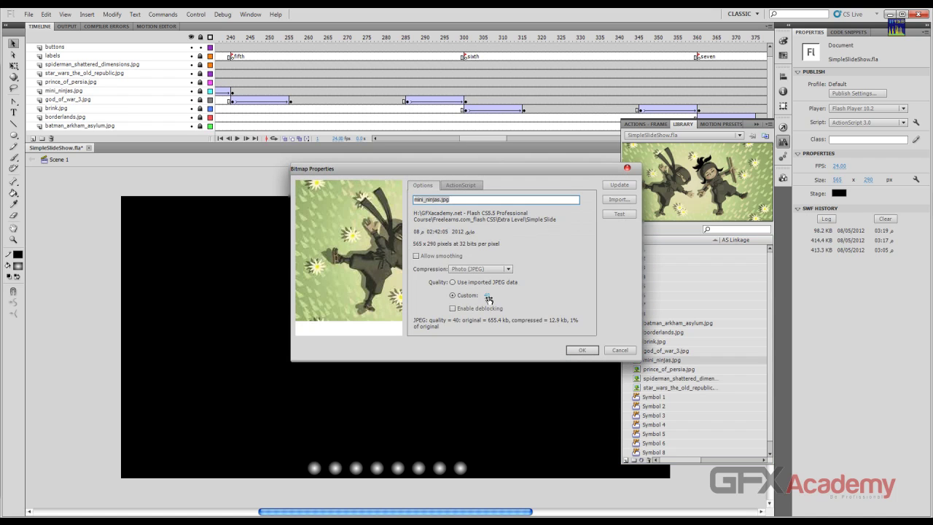
left_click(488, 295)
key("Return")
double_click(663, 351)
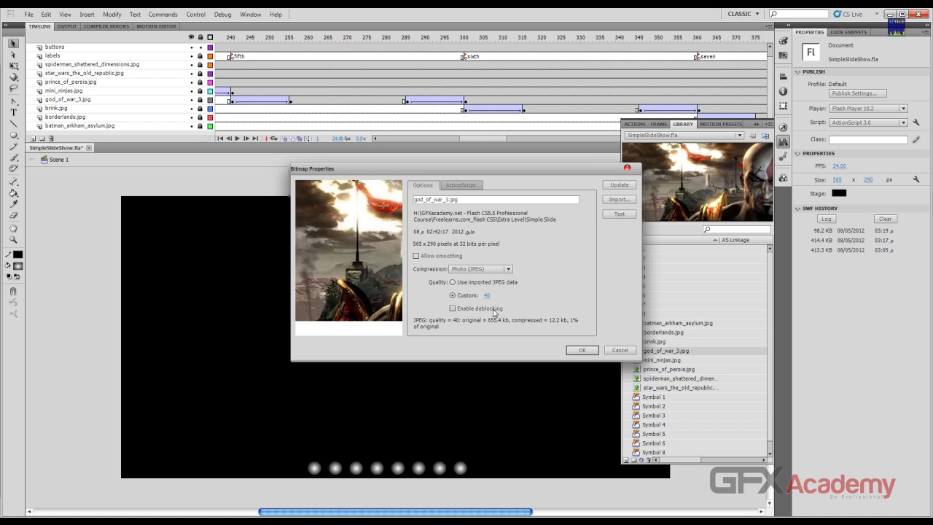
left_click(487, 295)
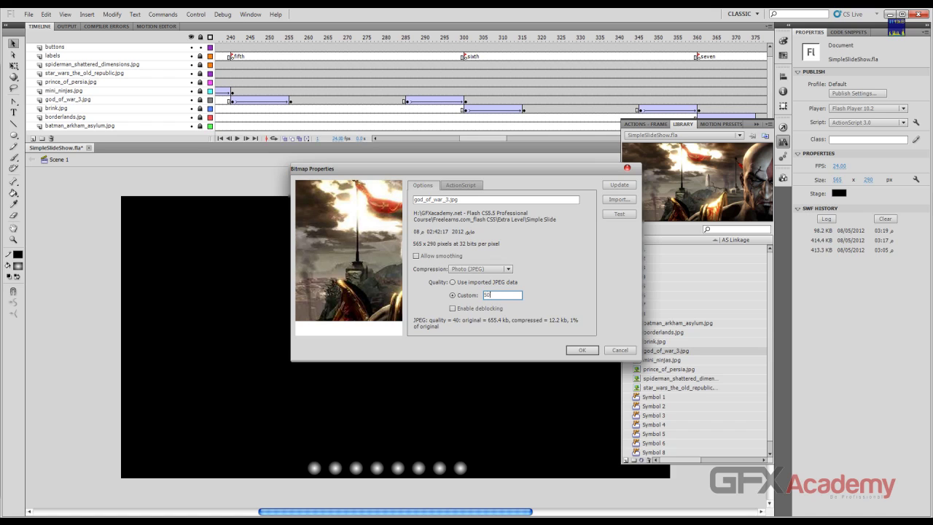
left_click(582, 350)
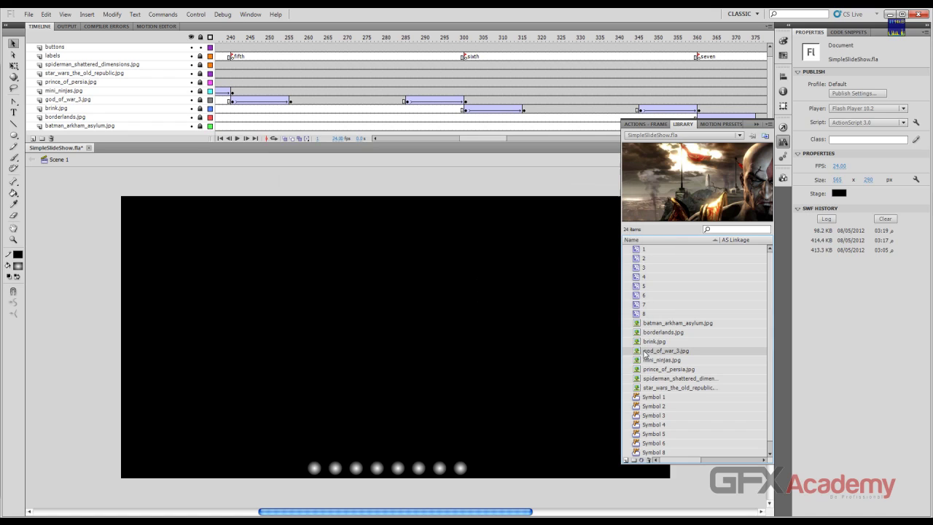
Set the custom JPEG quality of brink.jpg and borderlands.jpg to 50.
double_click(652, 341)
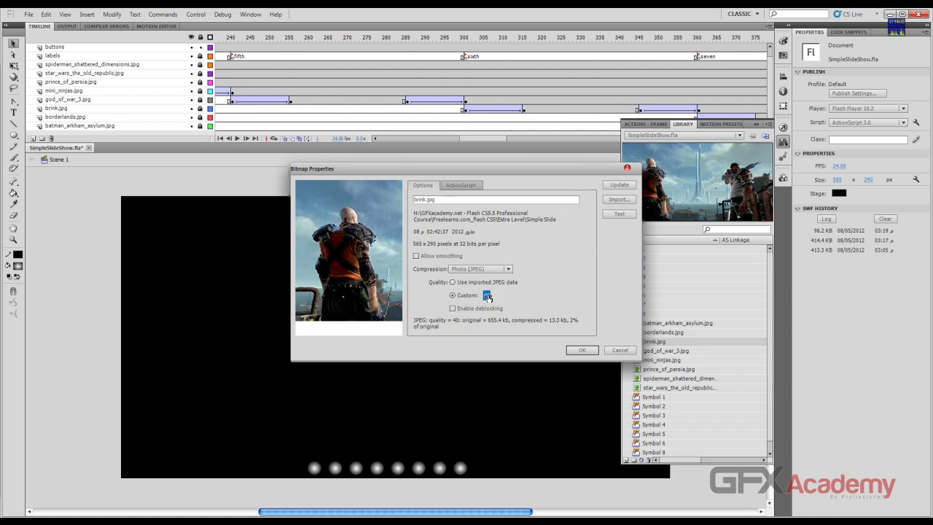
left_click(487, 295)
type("50")
key("Return")
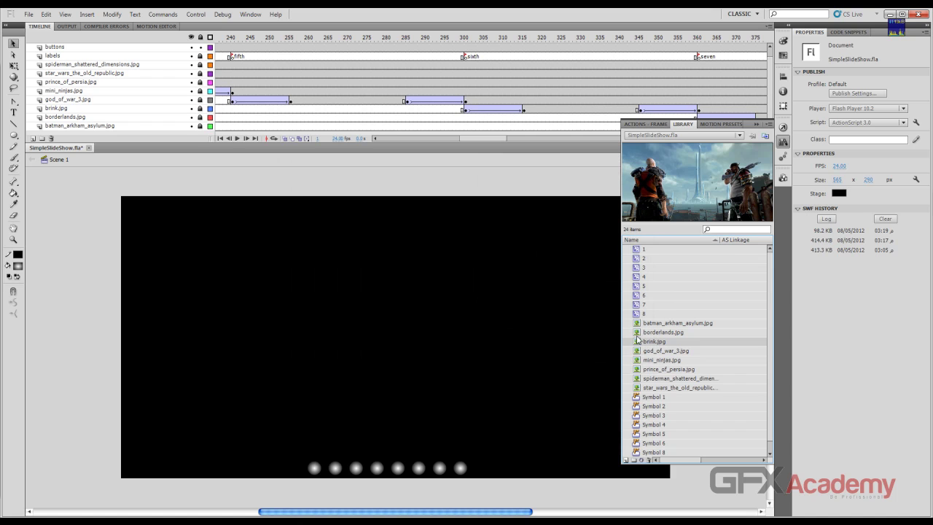
double_click(638, 332)
left_click(487, 295)
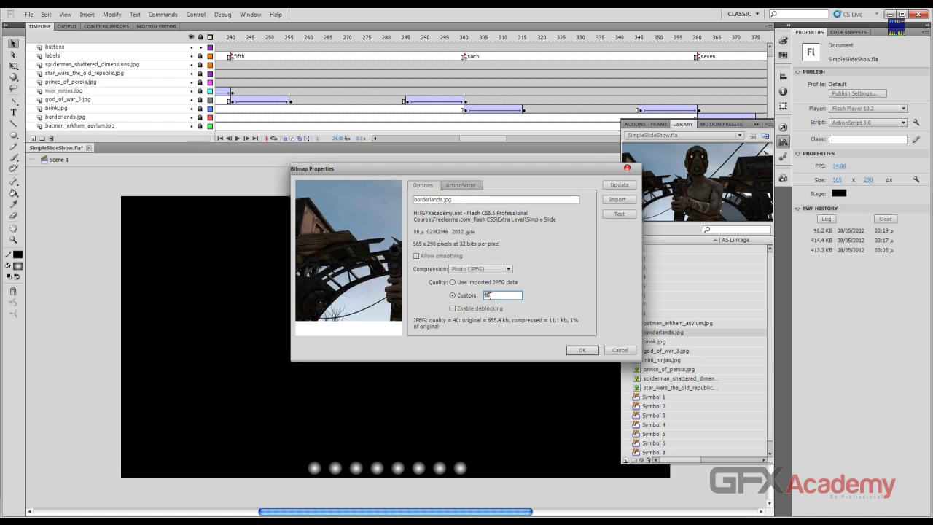
type("50")
key("Return")
Set the custom JPEG quality of batman_arkham_asylum.jpg to 50.
double_click(677, 323)
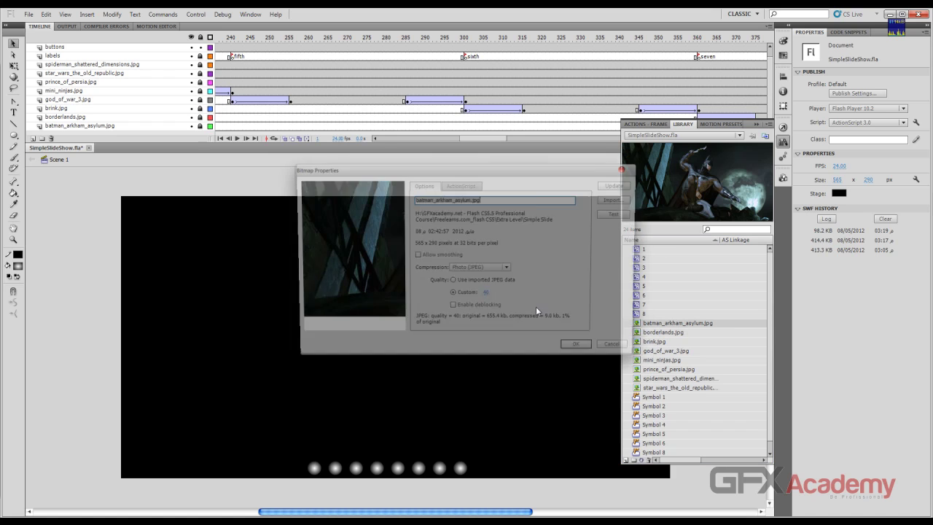
left_click(487, 295)
type("50")
key("Return")
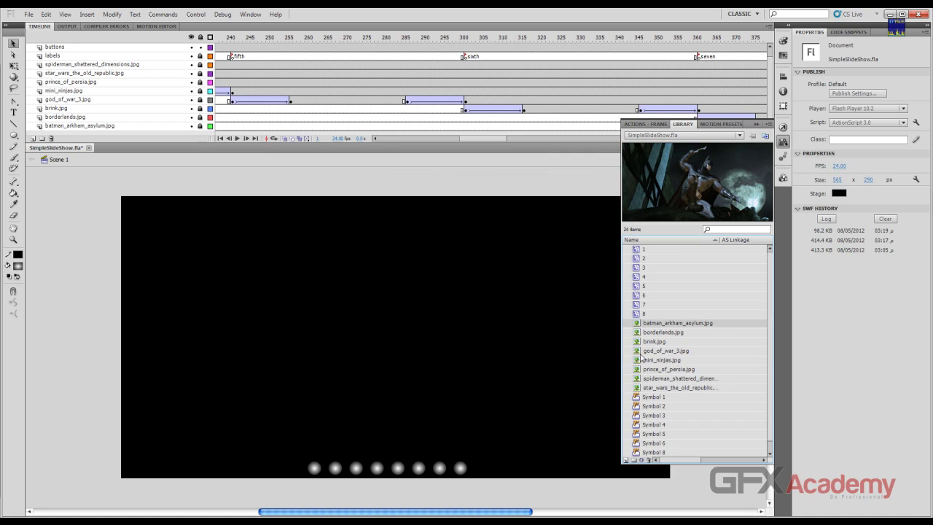
Test the movie again with the library put away, watch the recompressed slides play, and close the preview.
key("ctrl+l")
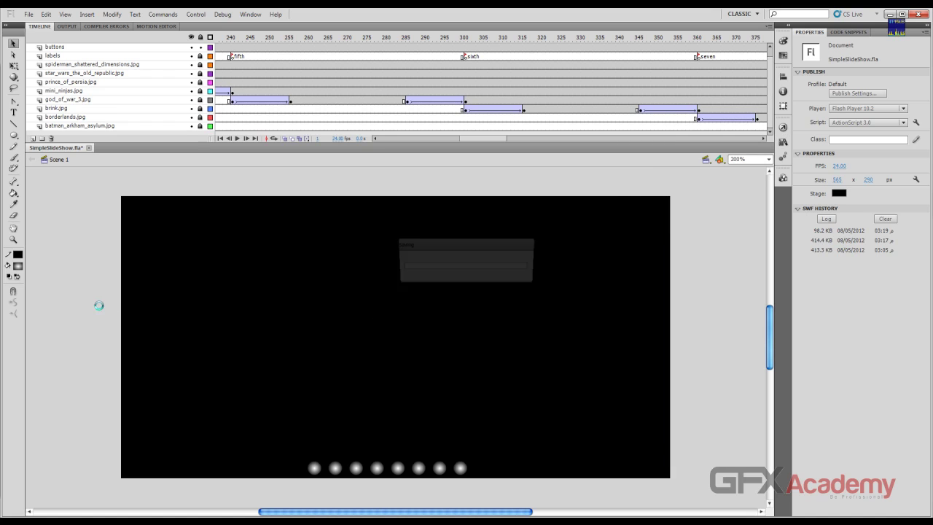
key("ctrl+Return")
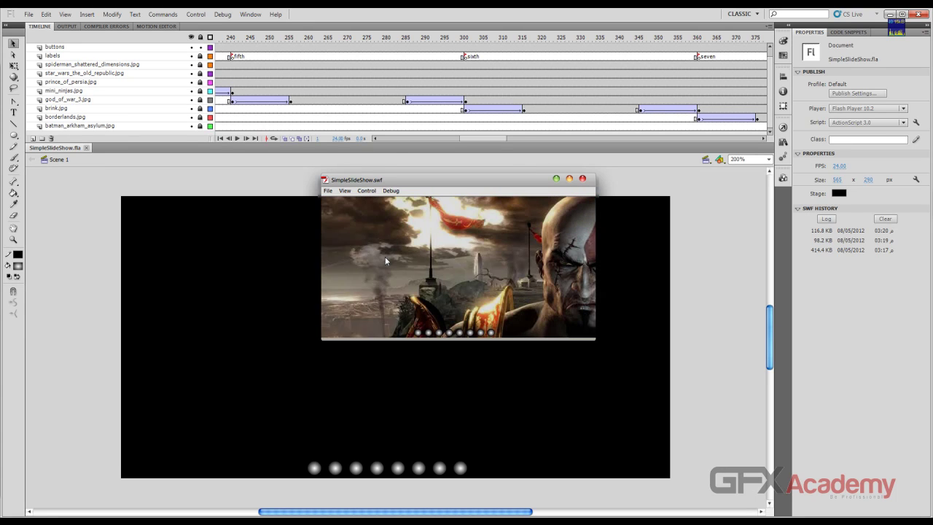
left_click_drag(461, 189, 435, 139)
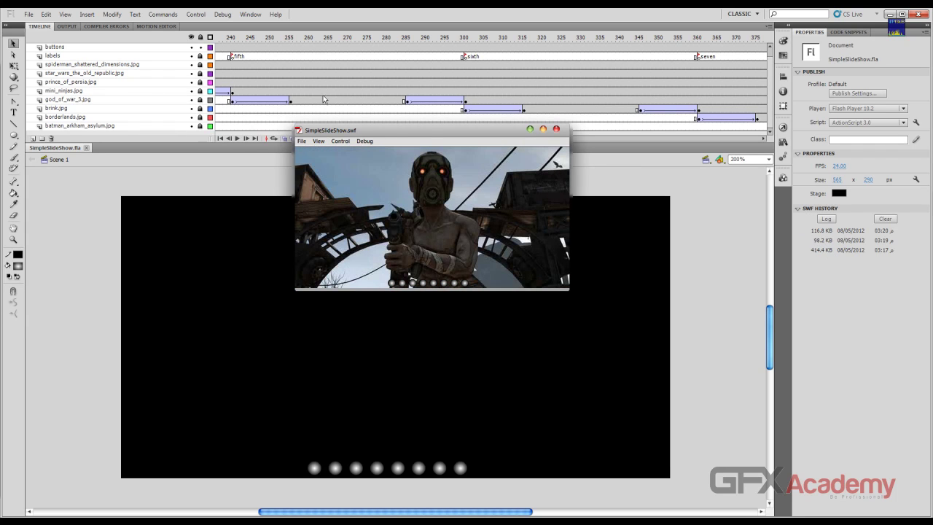
left_click_drag(429, 135, 444, 139)
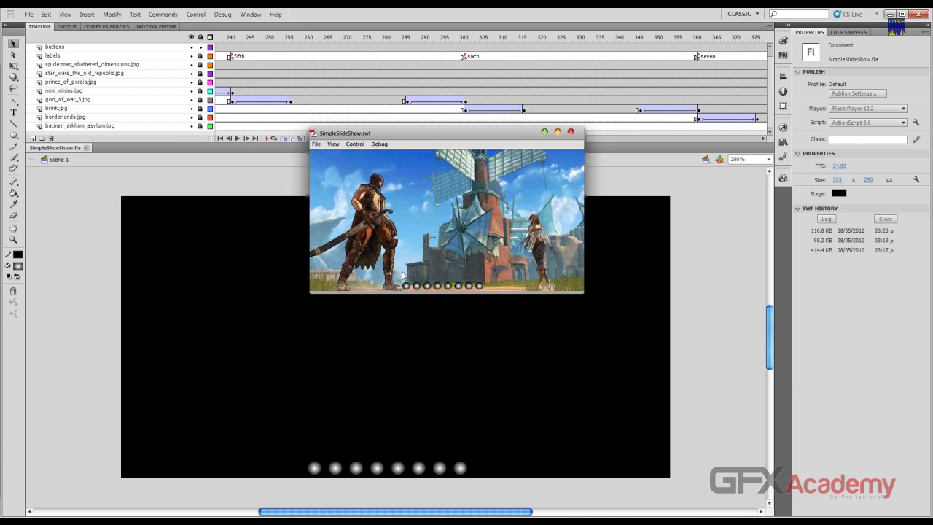
left_click(571, 133)
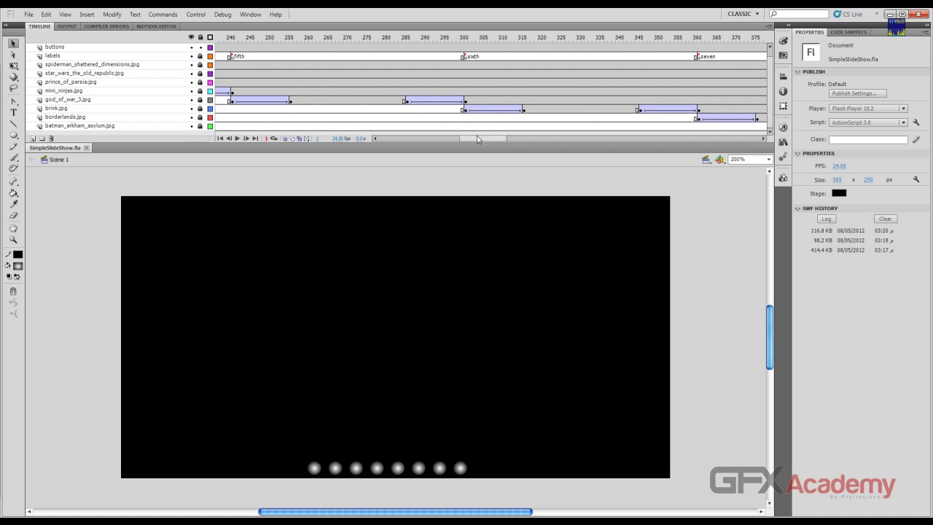
Lock the buttons layer in the timeline.
left_click_drag(481, 139, 376, 138)
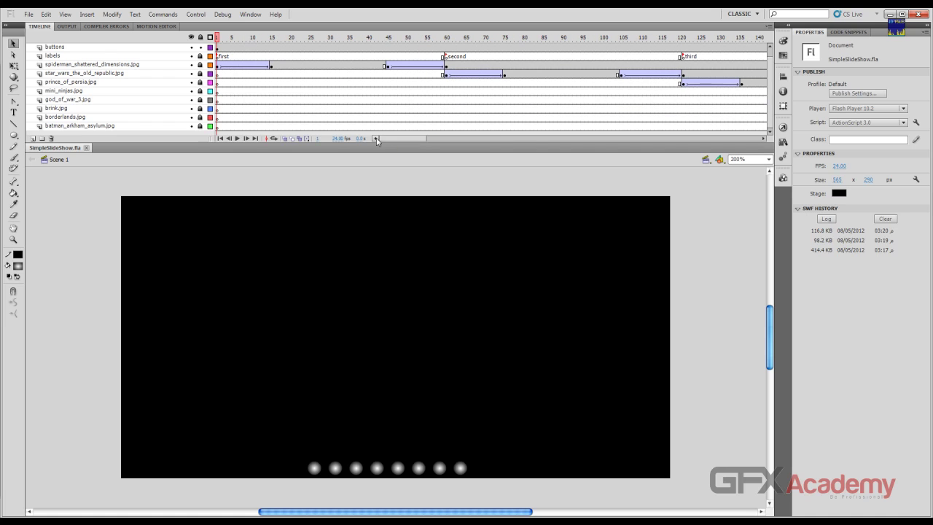
left_click(200, 48)
scroll(80, 66, "up", 1)
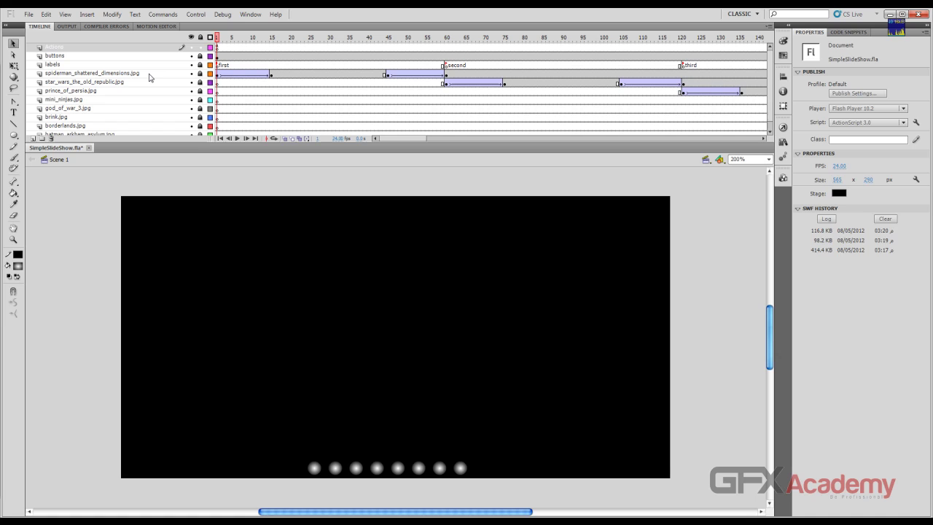
Add a new layer directly above the labels layer and name it hits.
left_click(70, 66)
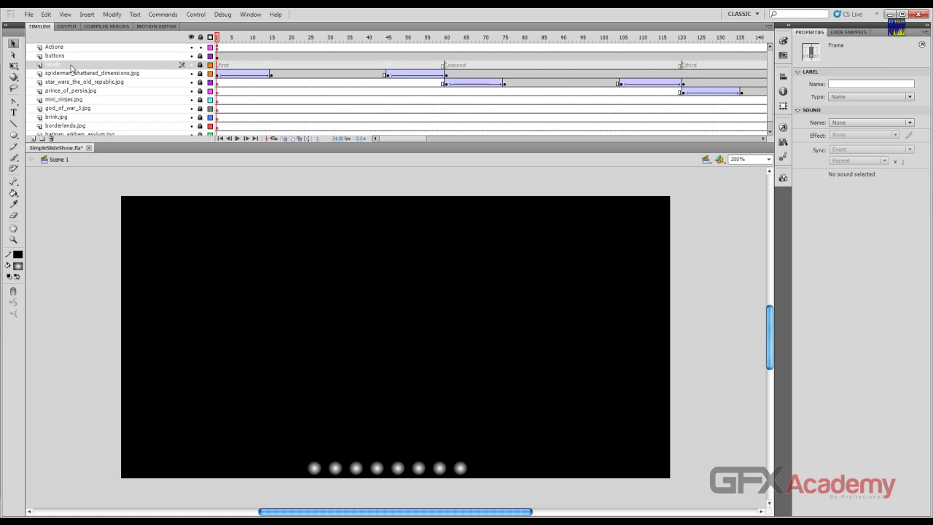
left_click(32, 139)
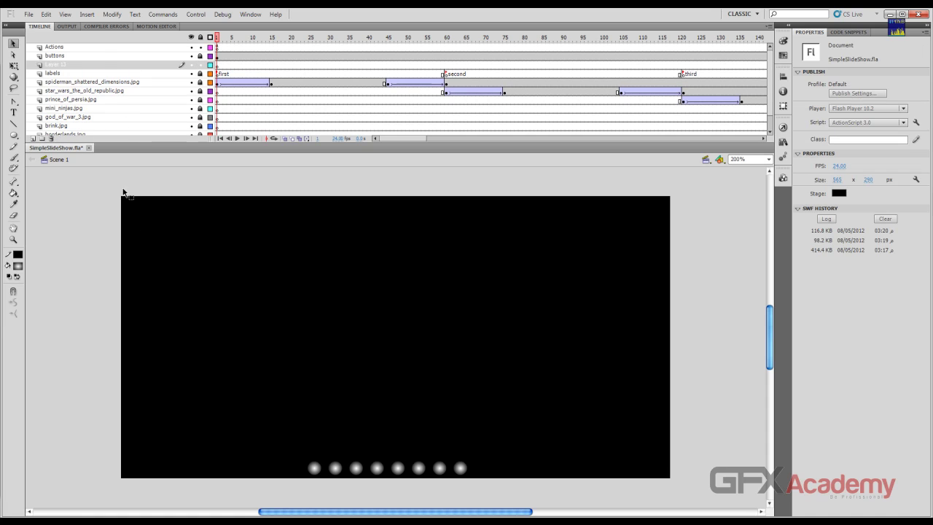
double_click(78, 64)
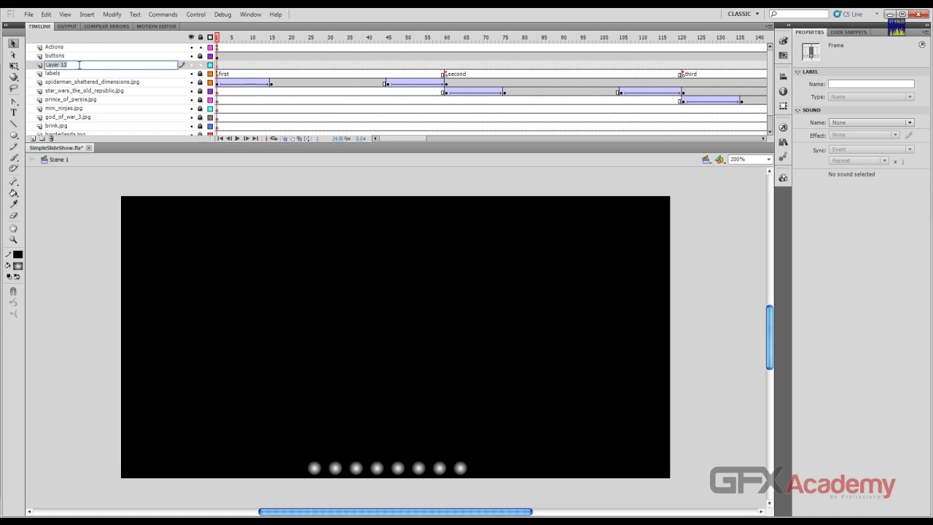
type("hits")
key("Return")
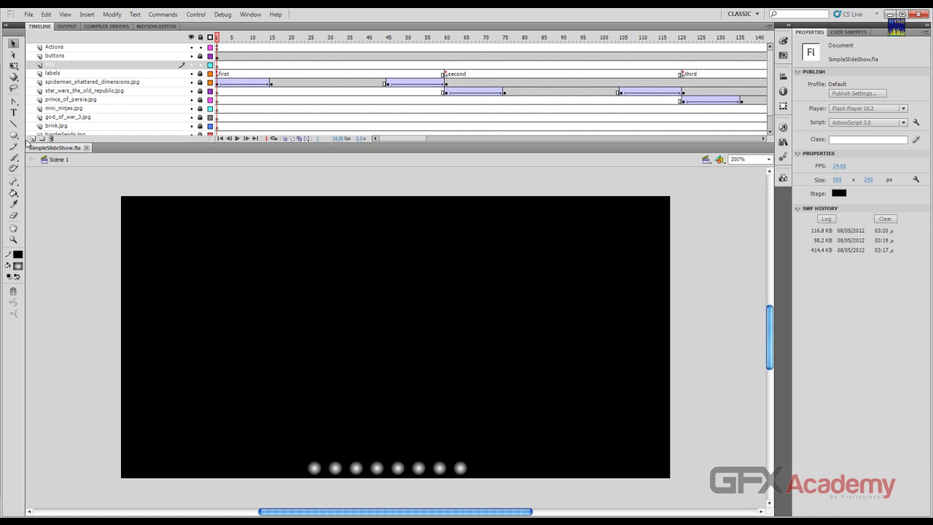
Set up the Rectangle tool with no stroke and a solid black fill at 50% alpha.
left_click_drag(13, 134, 56, 139)
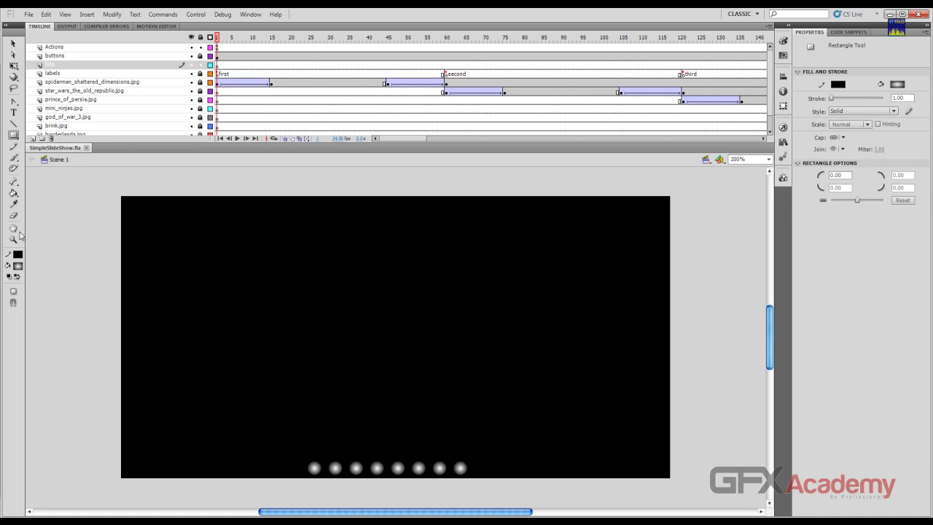
left_click(18, 254)
left_click(153, 264)
left_click(18, 268)
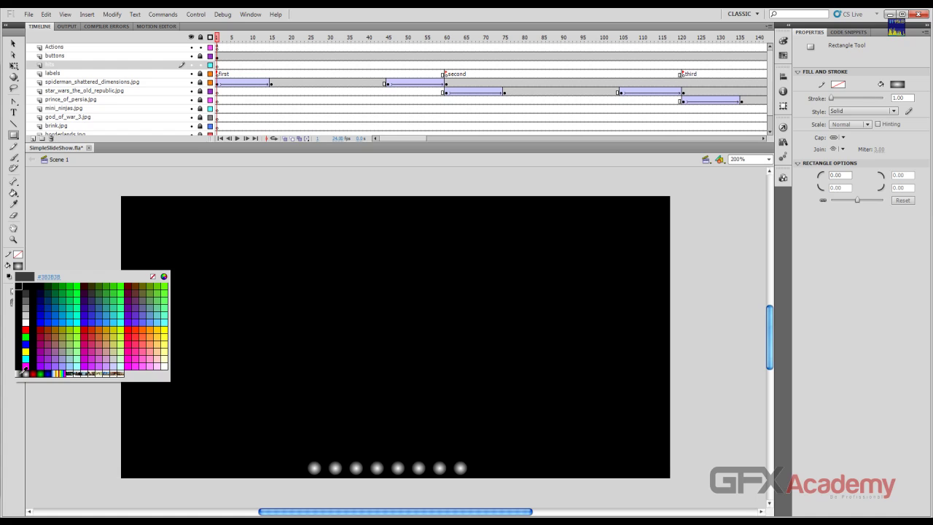
left_click(29, 284)
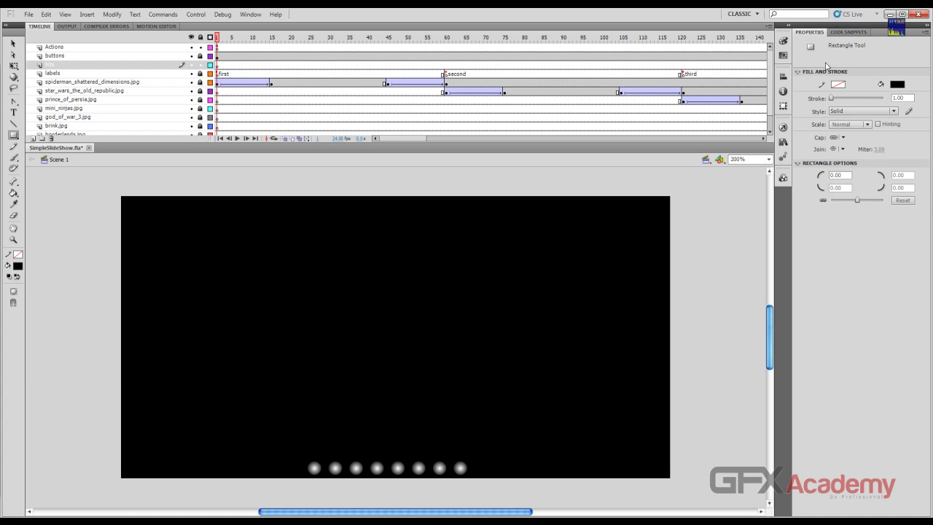
left_click(897, 84)
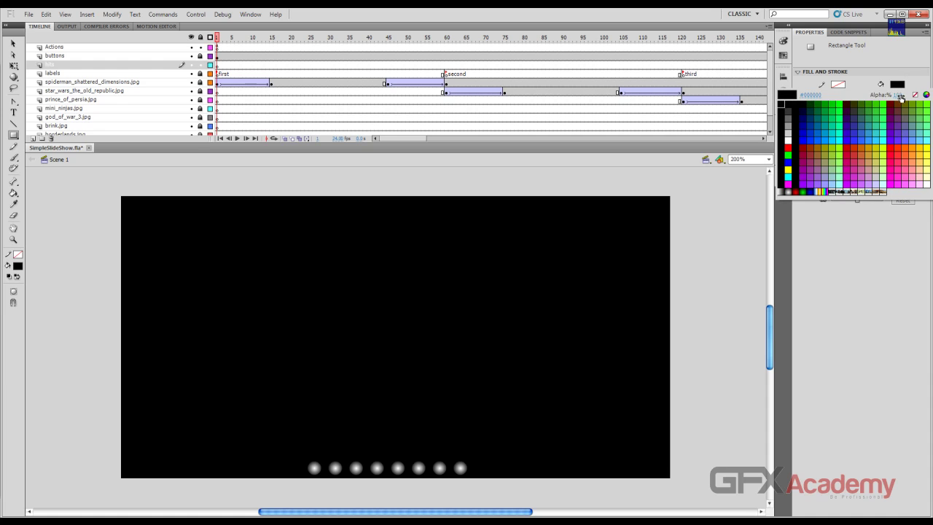
left_click(900, 95)
type("50")
key("Return")
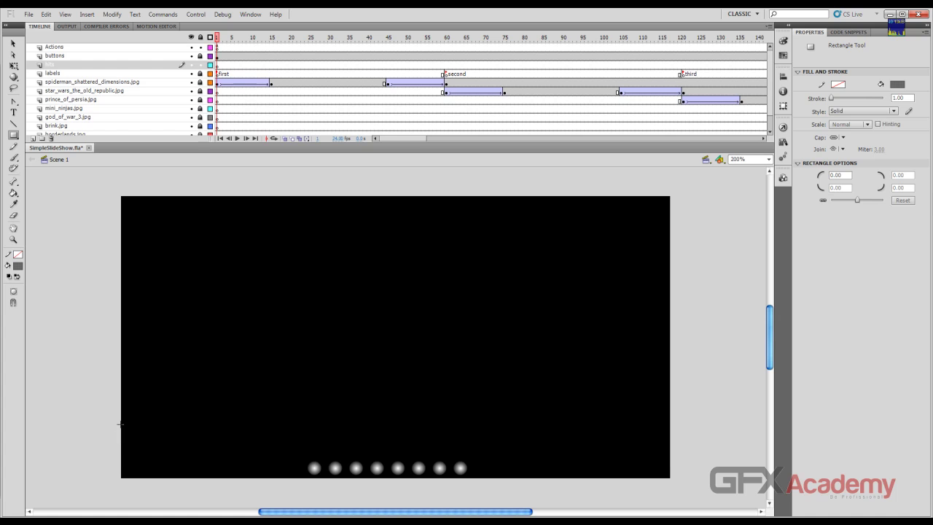
Draw a rectangle about 567 by 53.5 px across the stage's lower edge, then align it to the stage's horizontal center and bottom.
left_click_drag(219, 37, 293, 40)
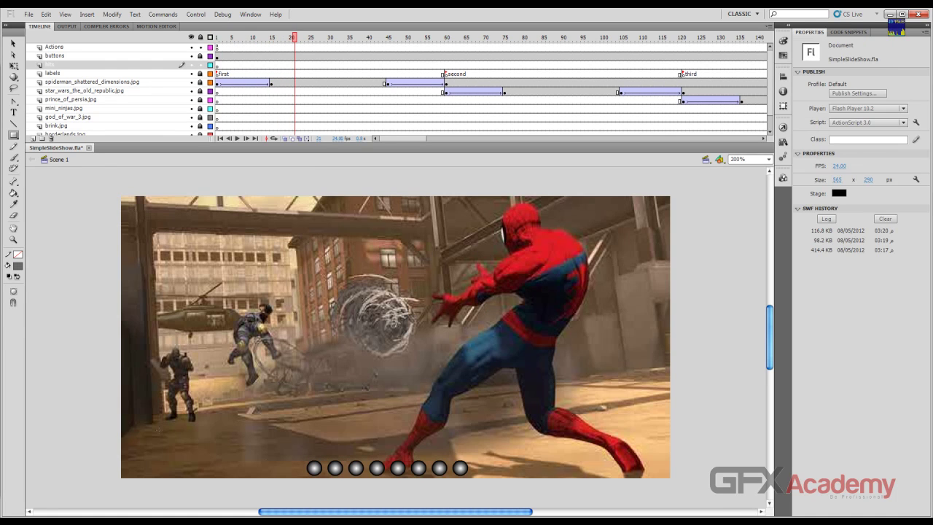
left_click_drag(121, 426, 671, 477)
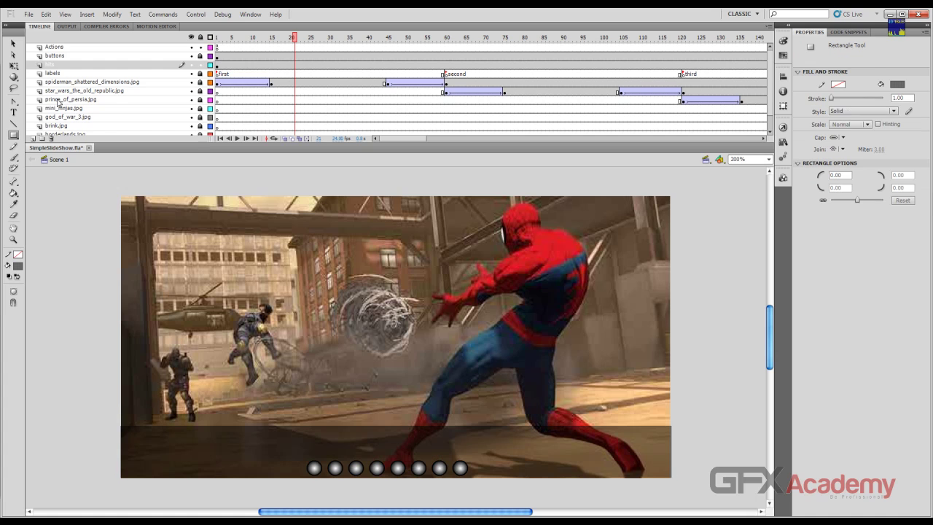
left_click(14, 43)
left_click(666, 446)
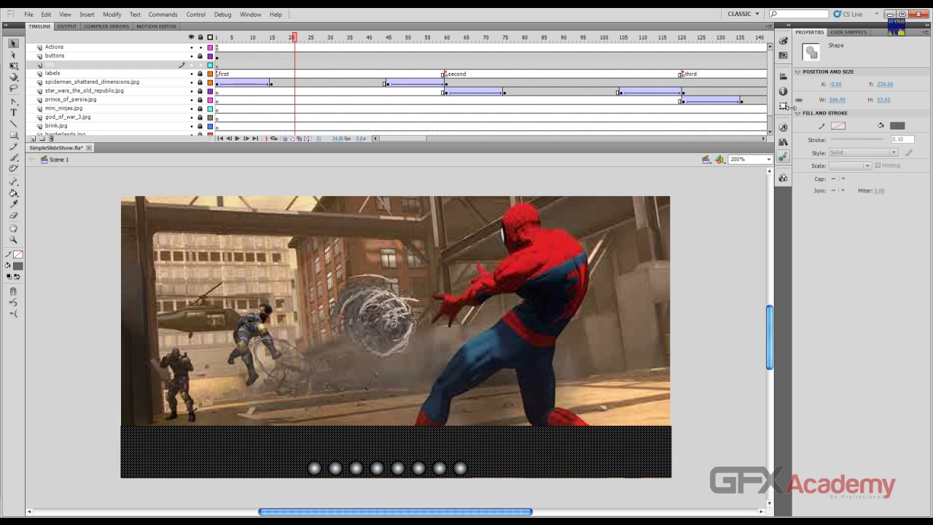
left_click(783, 75)
left_click(704, 159)
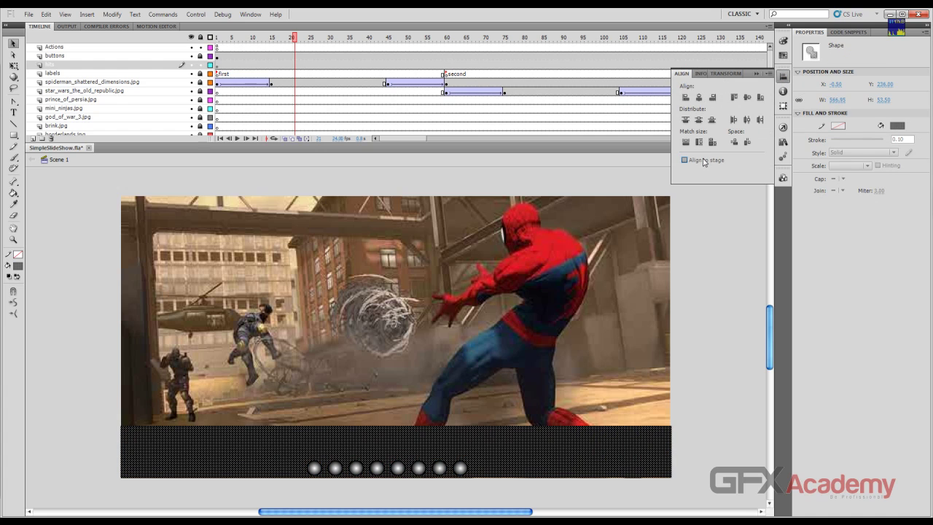
left_click(699, 97)
left_click(760, 99)
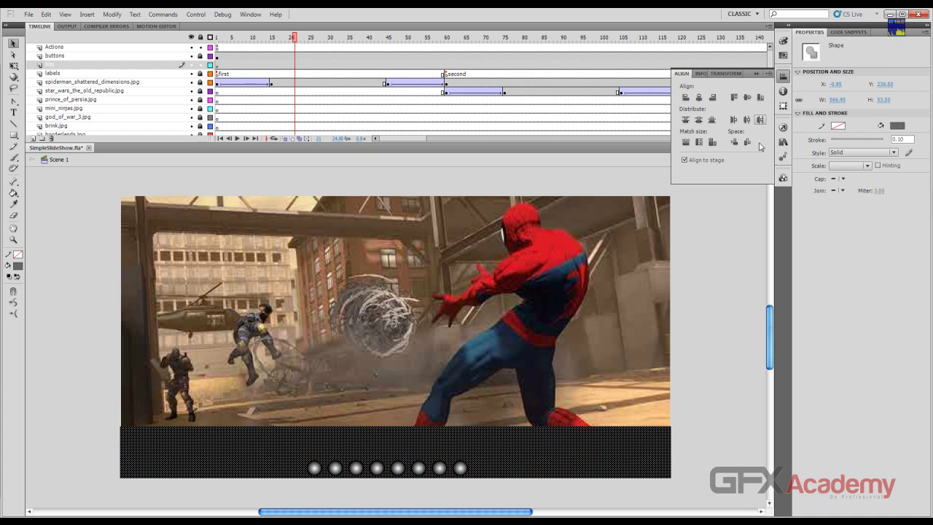
left_click(727, 319)
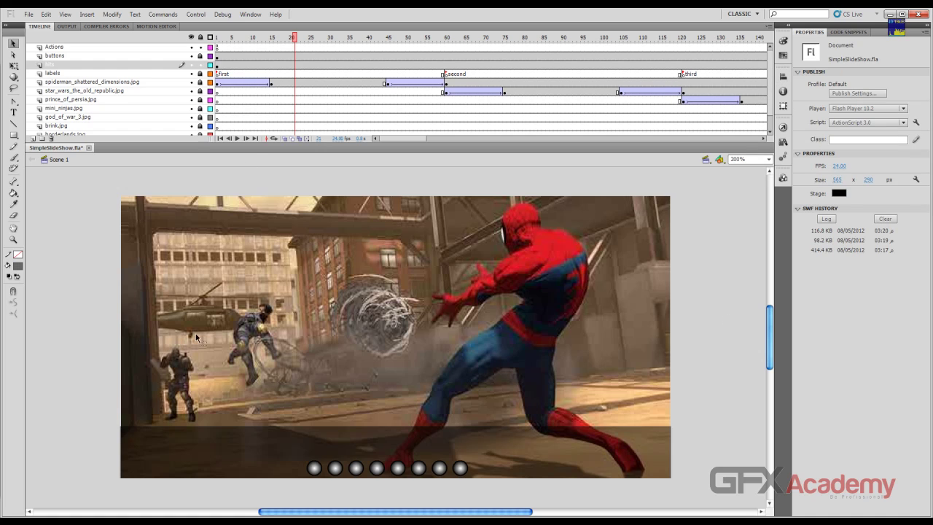
Convert the rectangle at frame 1 into a movie clip symbol named HitsQ.
left_click_drag(286, 42, 216, 47)
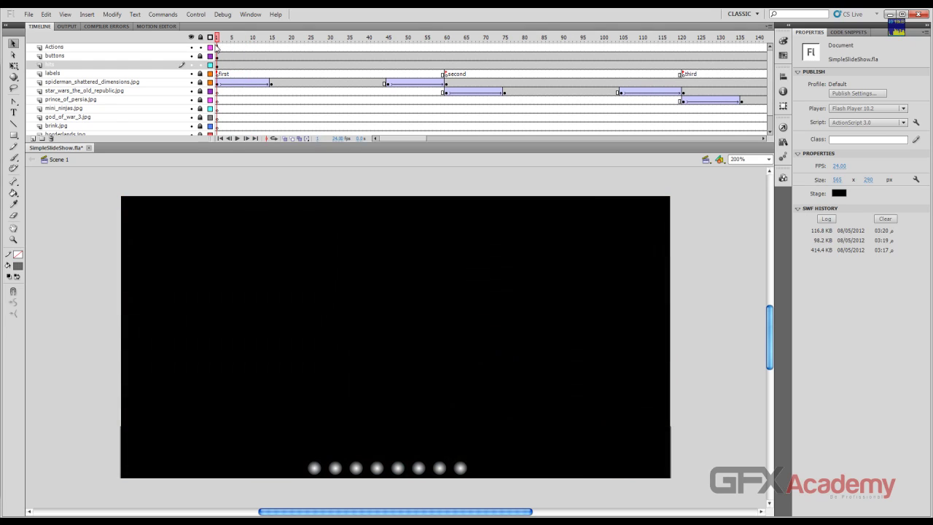
left_click(217, 453)
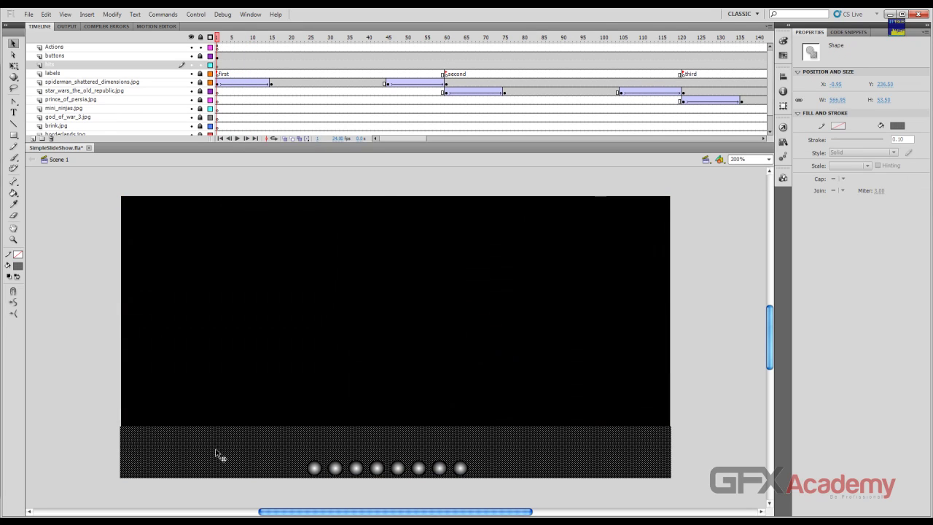
key("F8")
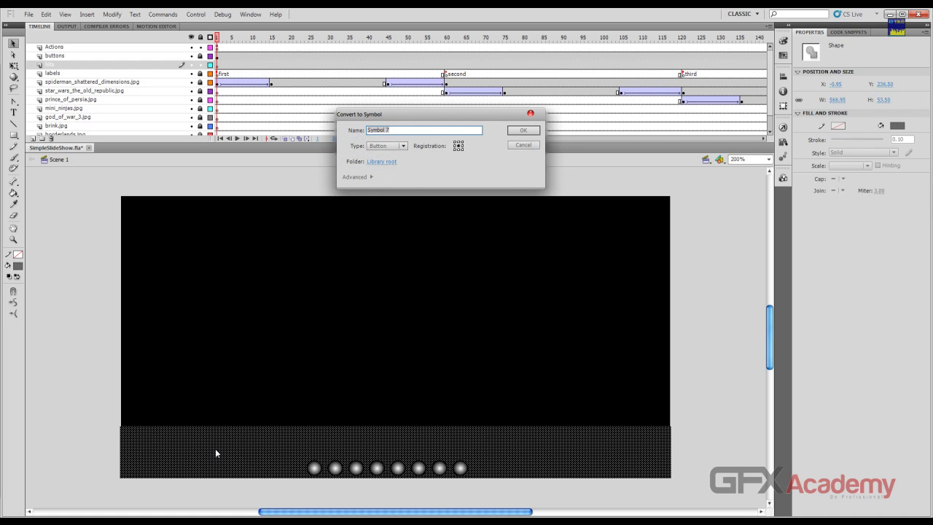
left_click(388, 147)
left_click(395, 155)
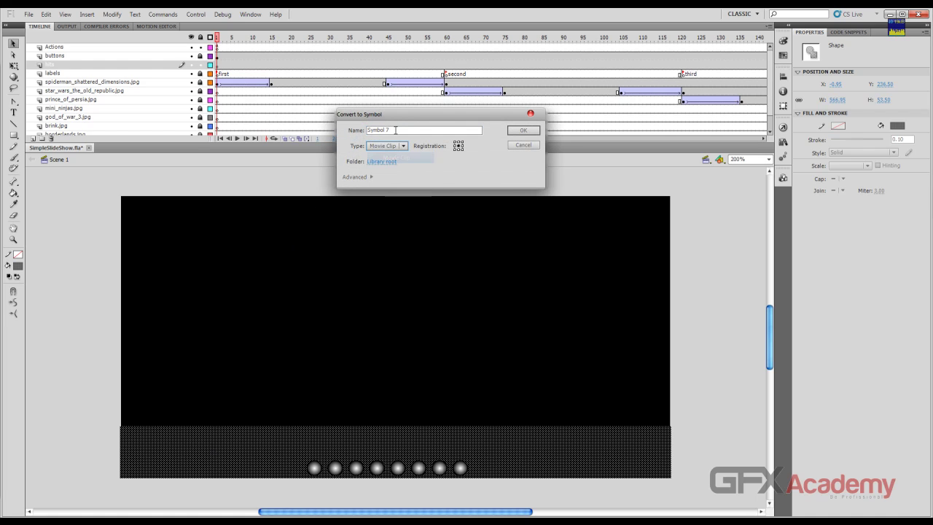
left_click_drag(390, 131, 349, 131)
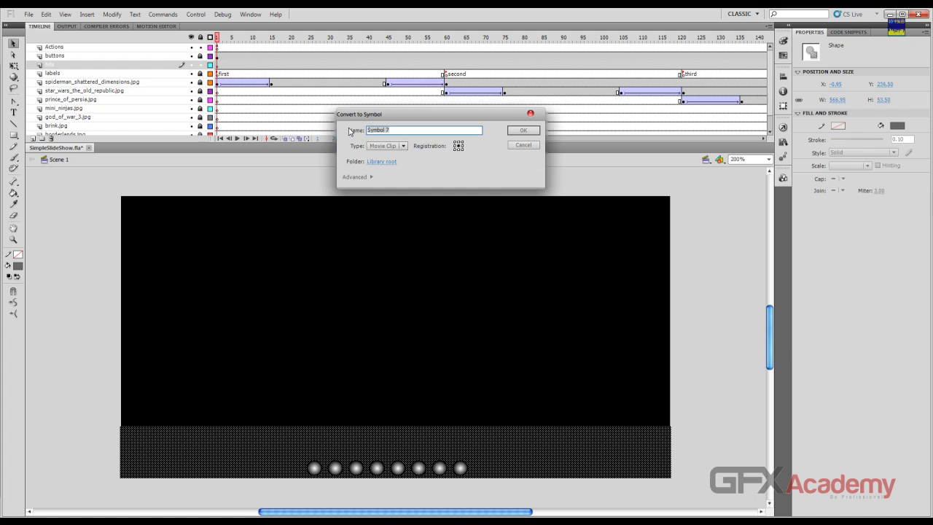
type("HitsQ")
left_click(513, 131)
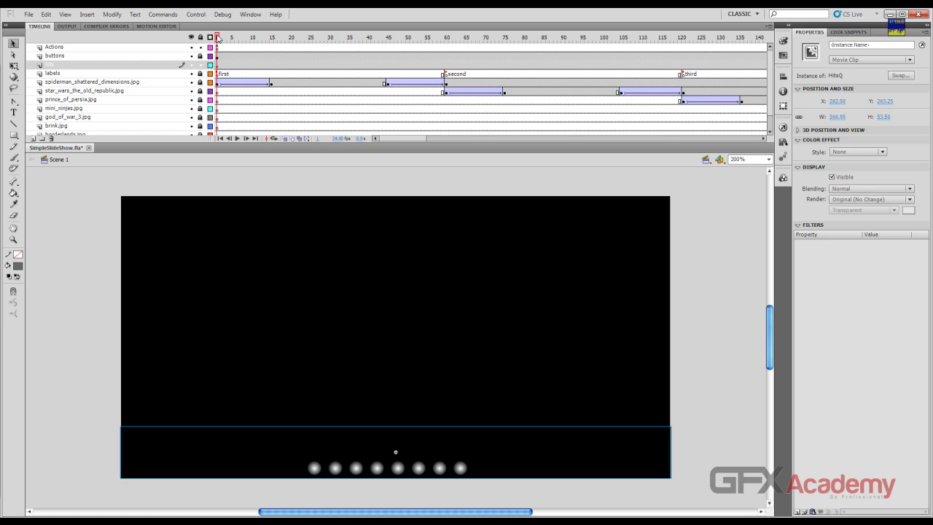
Move the hits layer's starting keyframe from frame 1 to frame 15.
left_click_drag(217, 37, 272, 37)
left_click(219, 74)
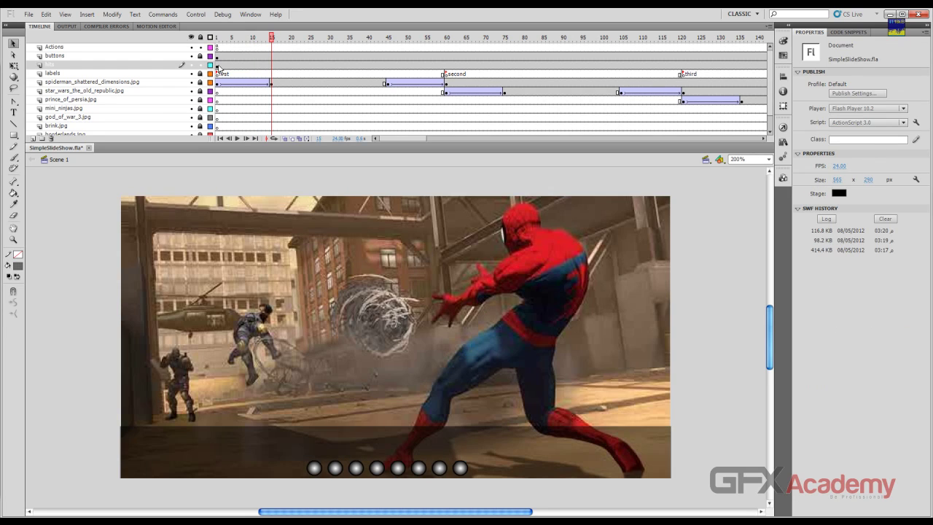
left_click(271, 67)
Insert keyframes on the hits layer at frames 25, 35 and 45.
left_click_drag(271, 38, 312, 42)
left_click(314, 73)
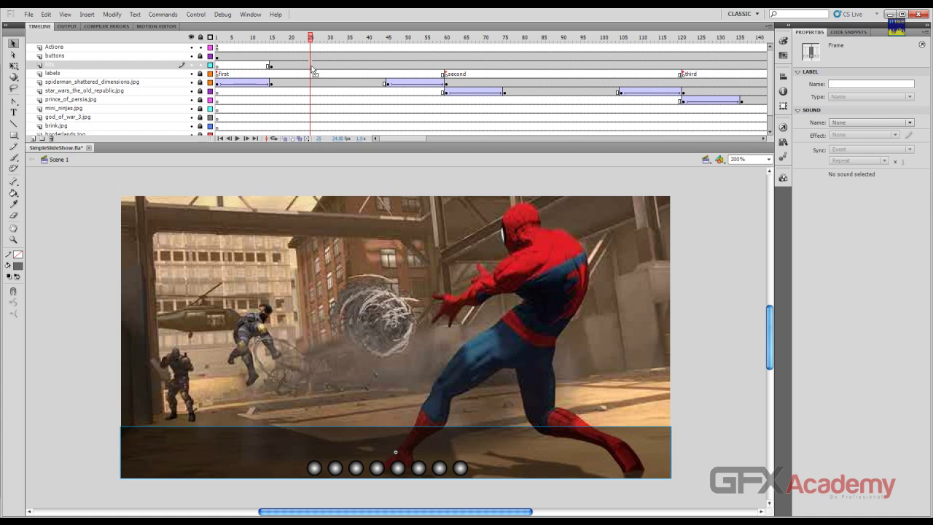
left_click(312, 65)
key("F6")
left_click_drag(311, 41, 350, 68)
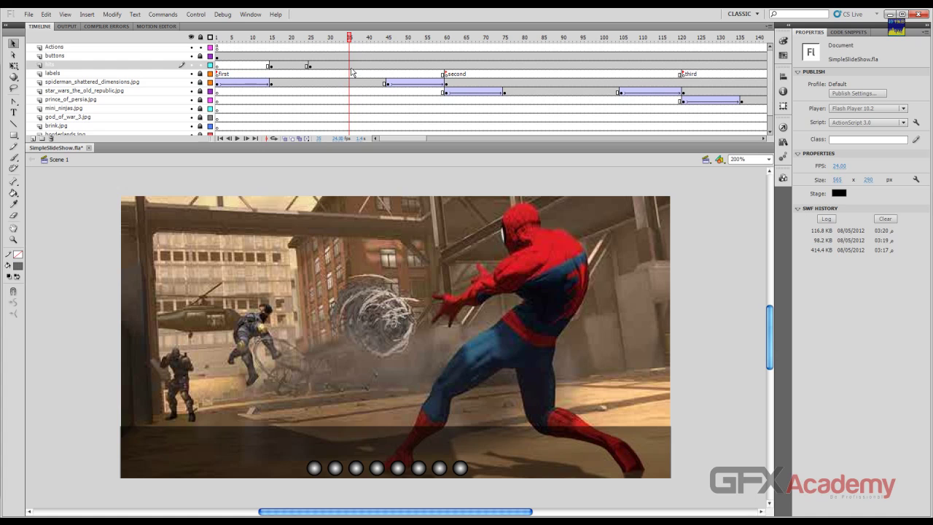
left_click(352, 74)
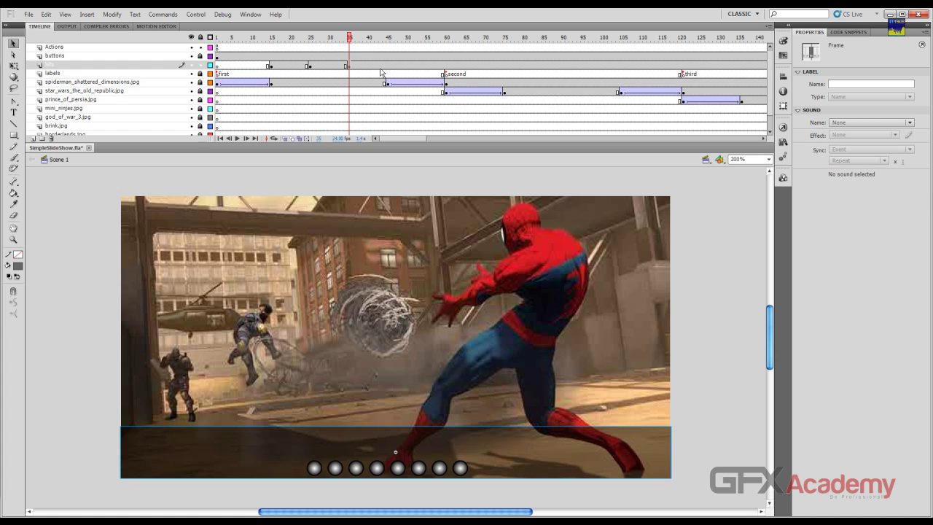
left_click(387, 71)
key("F6")
At frame 15, move the HitsQ clip's transformation point to its bottom edge and squash the clip down to about 2 px high.
left_click_drag(388, 38, 271, 38)
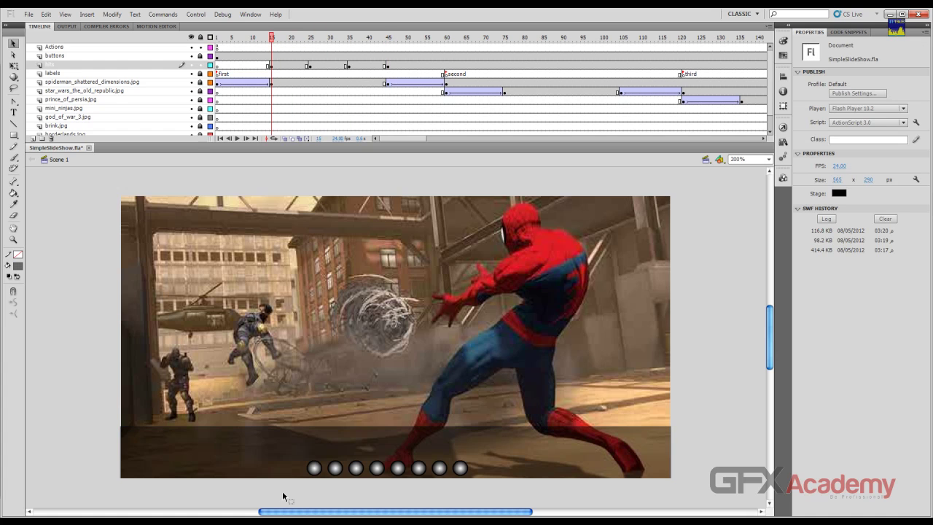
left_click(261, 460)
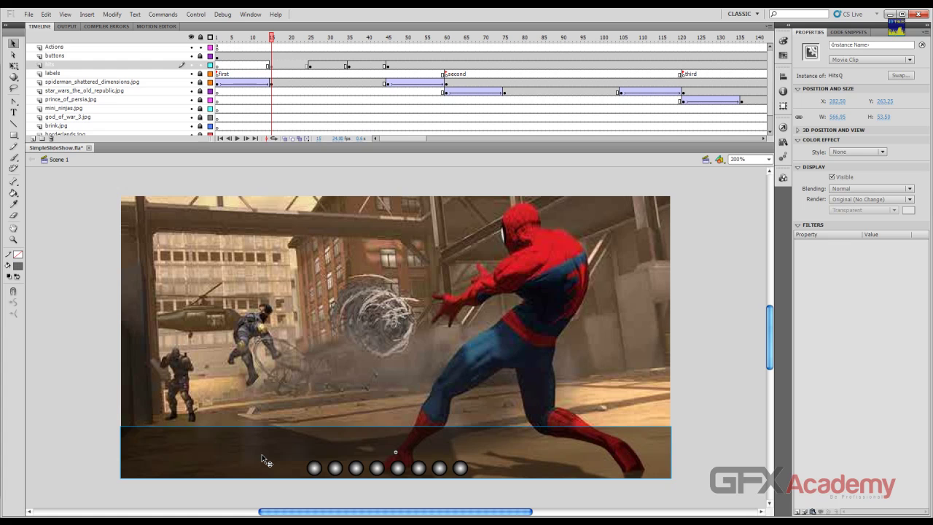
left_click(13, 65)
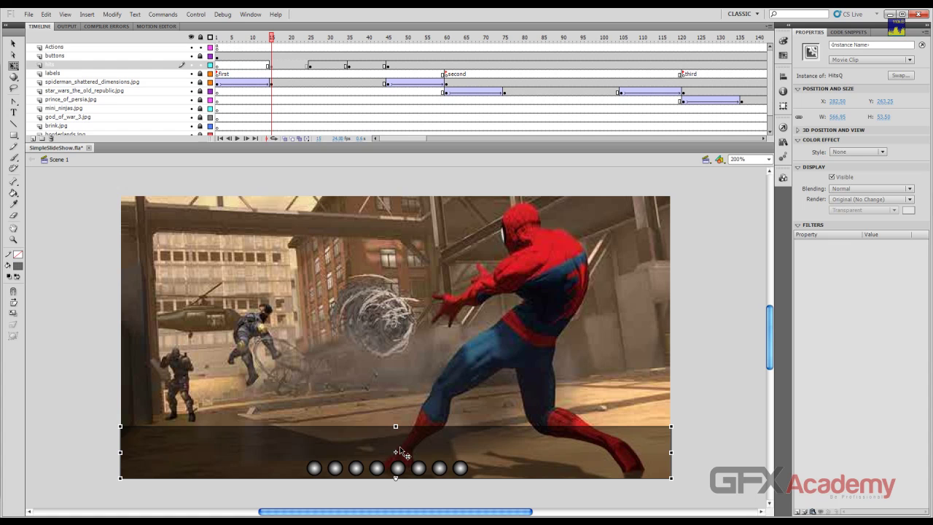
left_click_drag(396, 427, 397, 477)
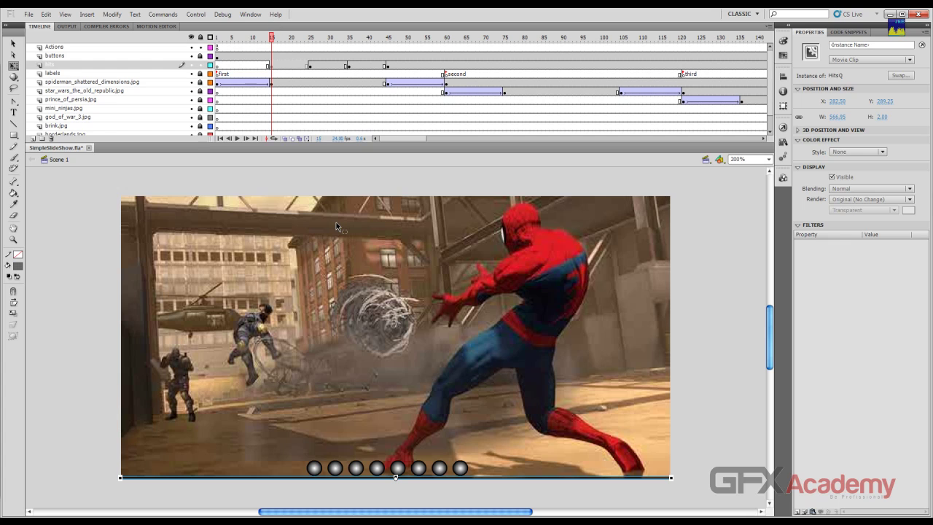
Create a classic tween on the hits layer between frames 15 and 25 with an ease of 100 out.
left_click(290, 66)
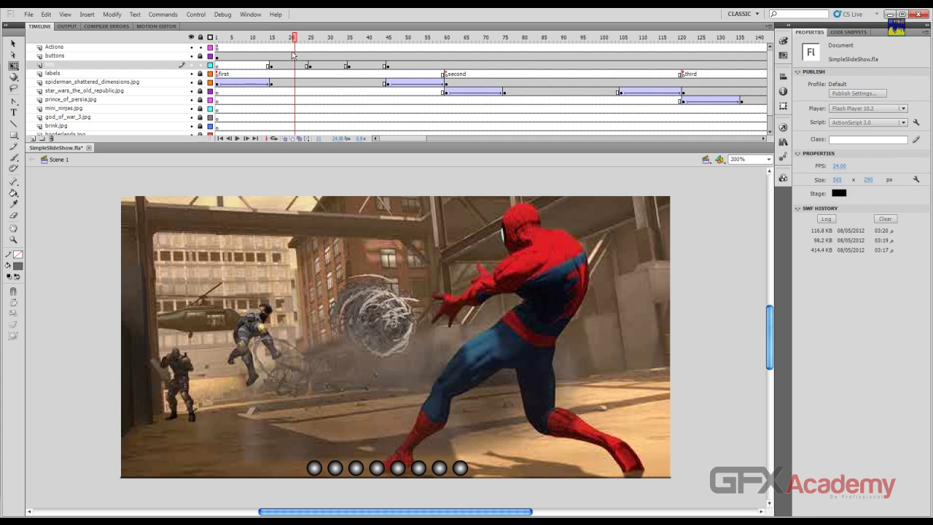
right_click(290, 67)
left_click(332, 94)
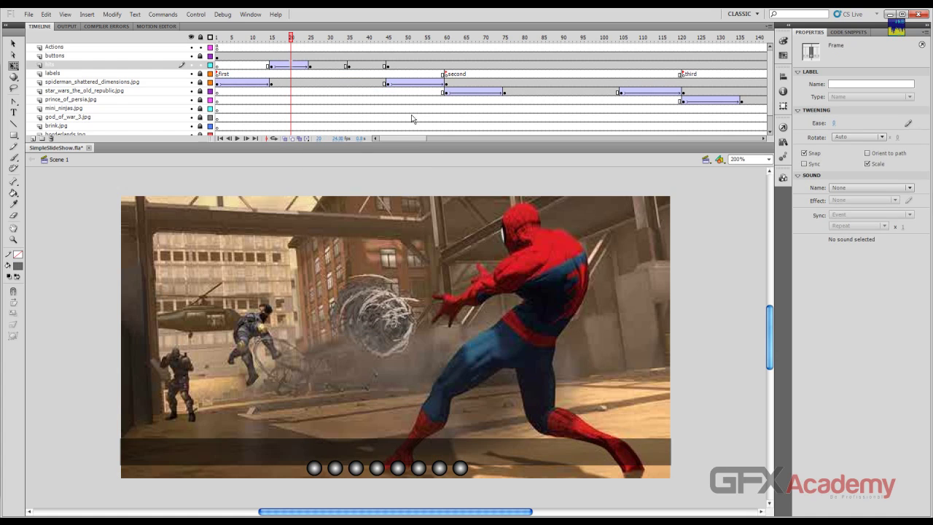
left_click(295, 66)
left_click(833, 123)
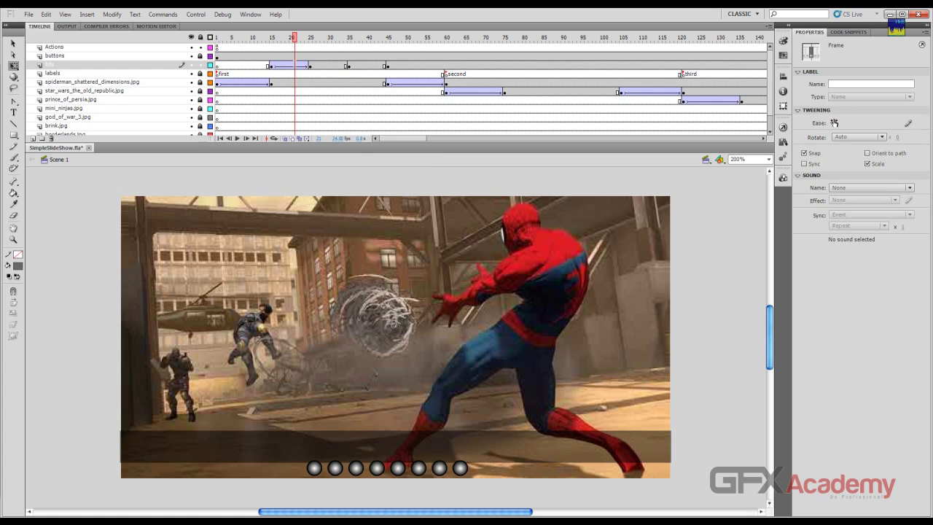
type("100")
key("Return")
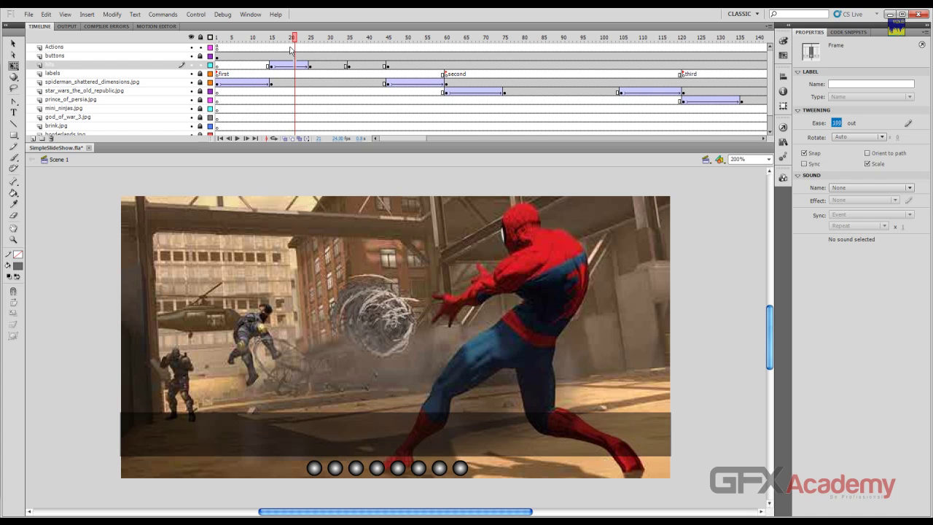
Preview the hits band at frame 24 and open the HitsQ clip to inspect its shape before returning to Scene 1.
mouse_move(295, 38)
left_mouse_down()
mouse_move(277, 40)
mouse_move(303, 42)
mouse_move(274, 40)
mouse_move(306, 42)
left_mouse_up()
left_click(479, 444)
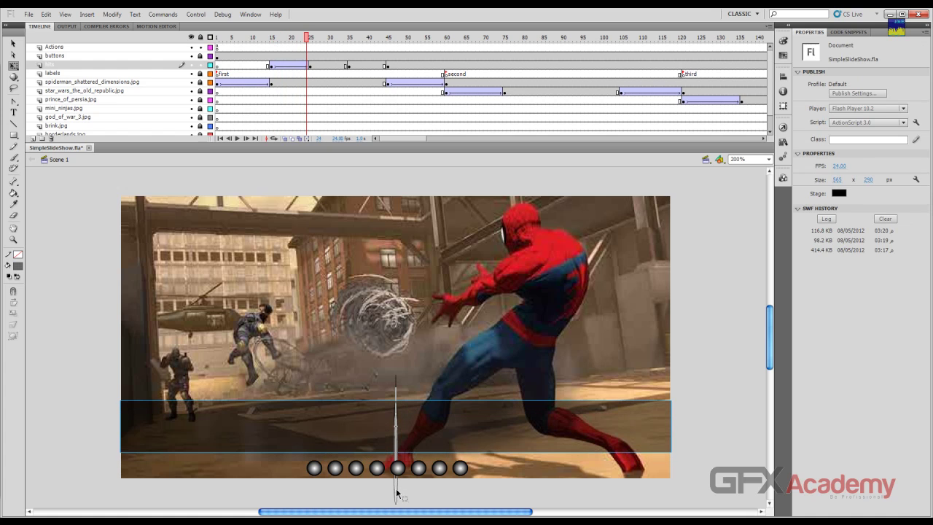
double_click(399, 426)
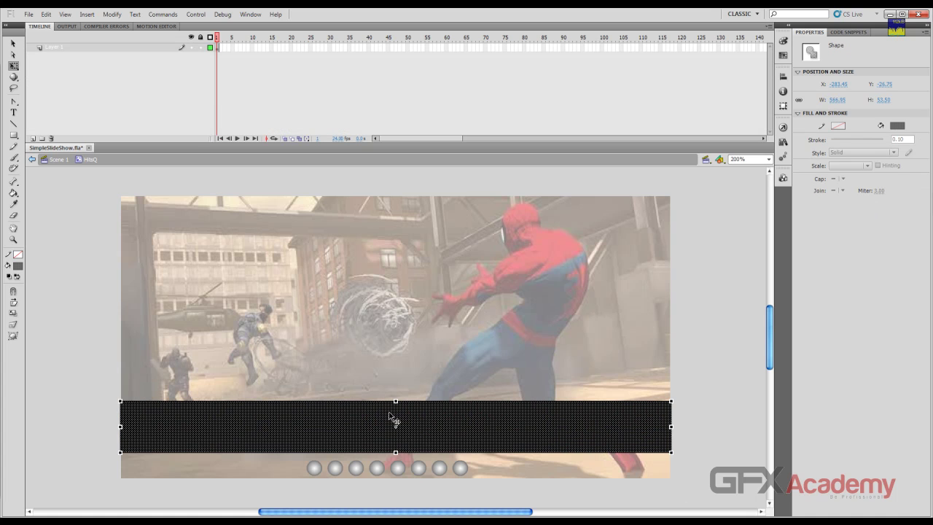
left_click(59, 160)
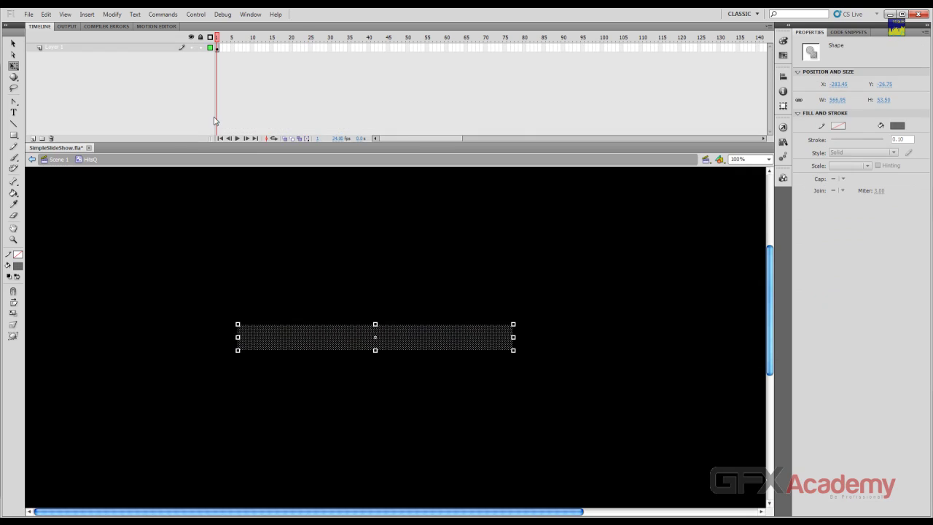
left_click(58, 159)
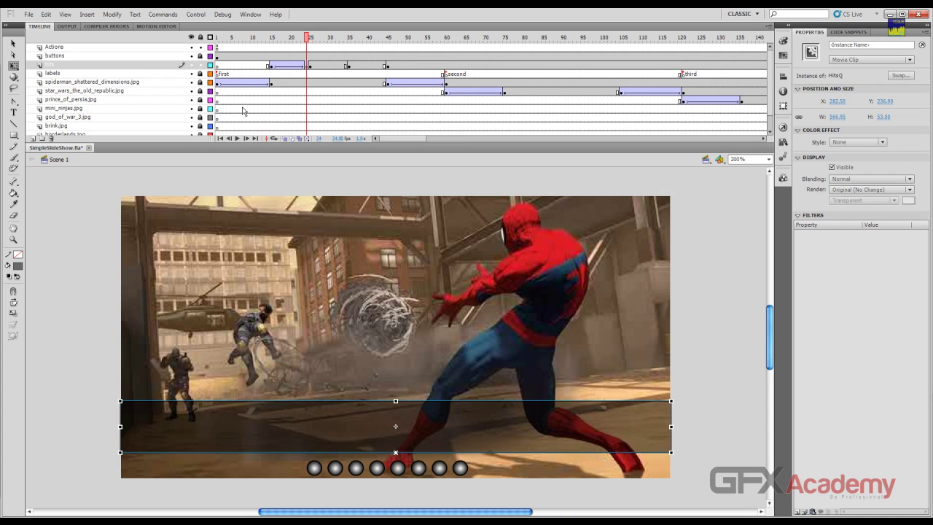
At frame 25 on the hits layer, move the HitsQ clip's transformation point to its bottom edge and check the following frames.
left_click(311, 66)
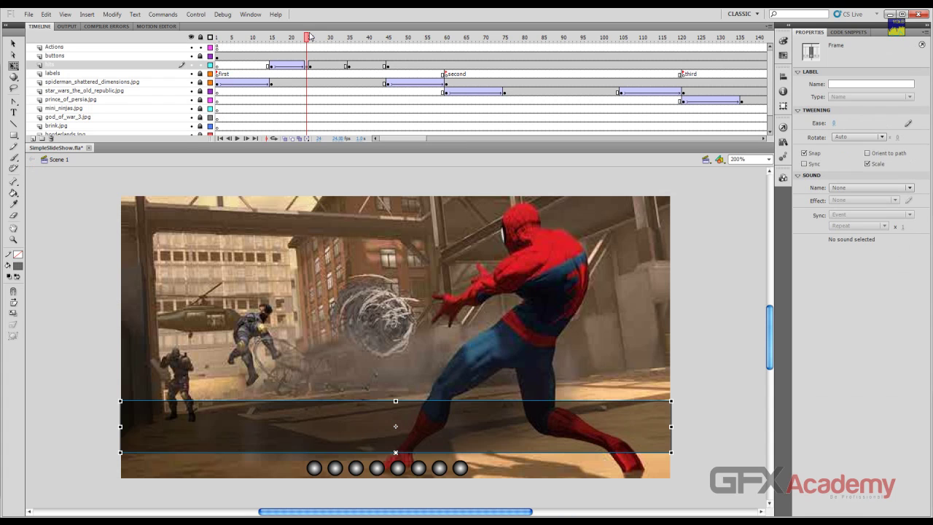
left_click_drag(309, 36, 309, 38)
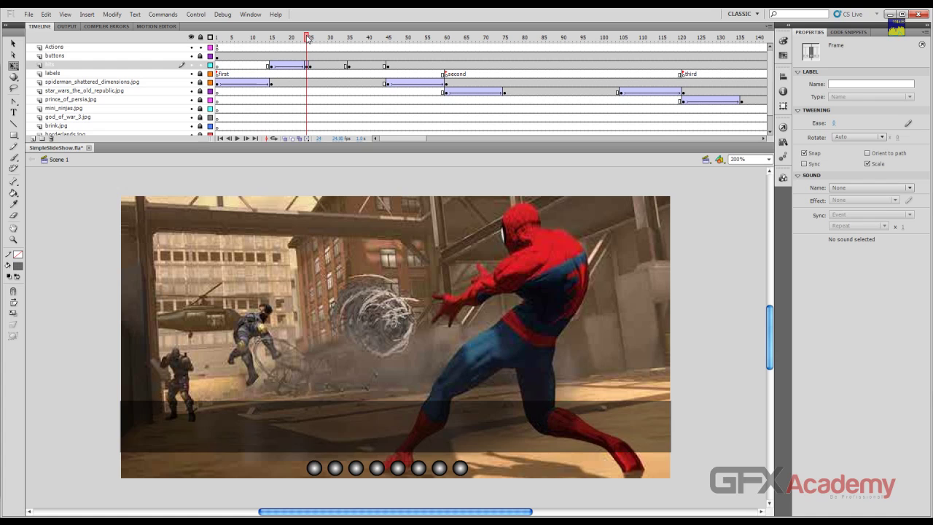
left_click(308, 66)
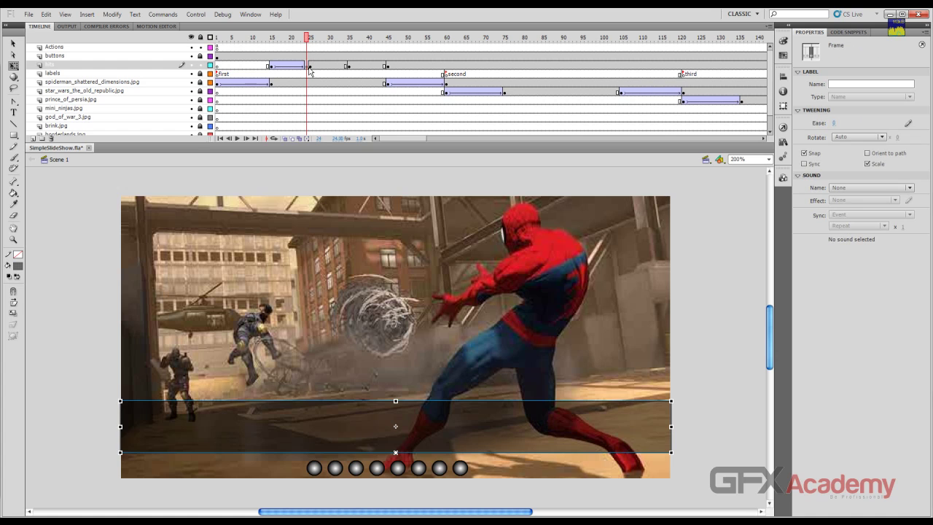
left_click(310, 67)
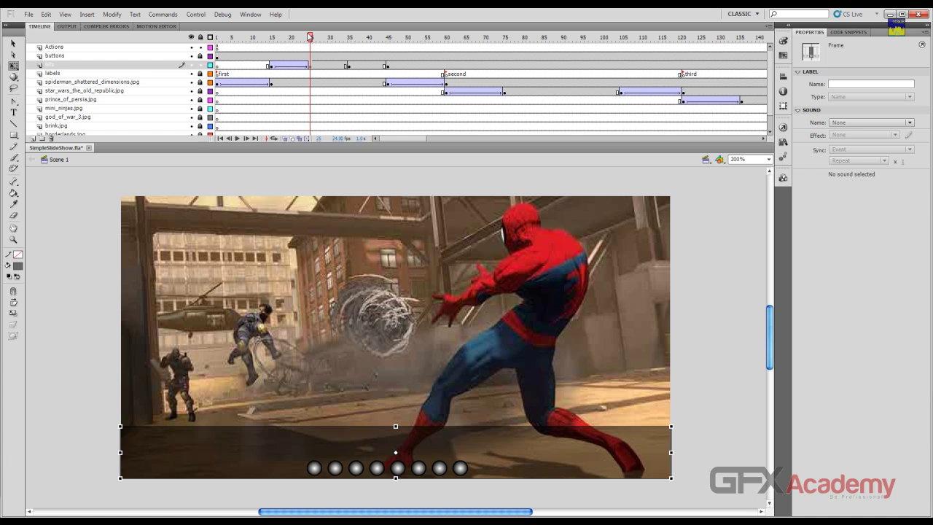
mouse_move(312, 36)
left_mouse_down()
mouse_move(268, 40)
mouse_move(311, 41)
left_mouse_up()
left_click(349, 155)
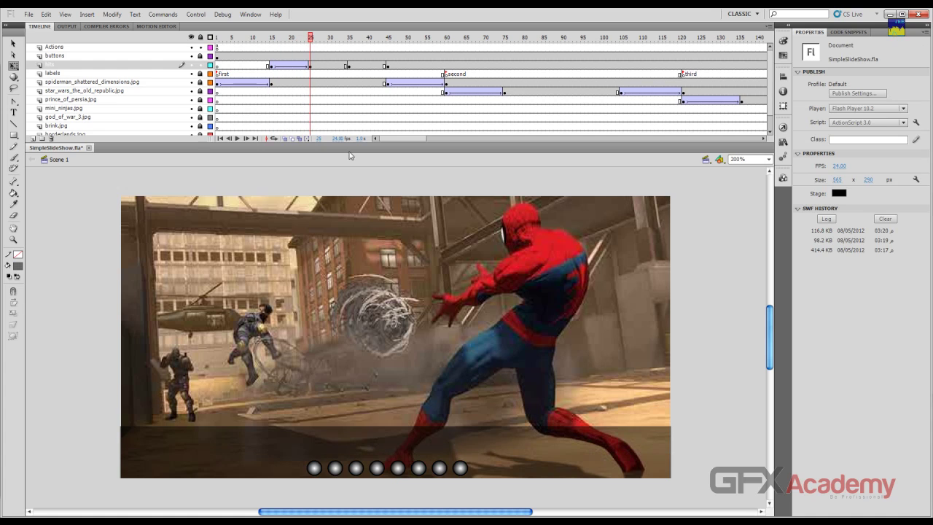
left_click(422, 443)
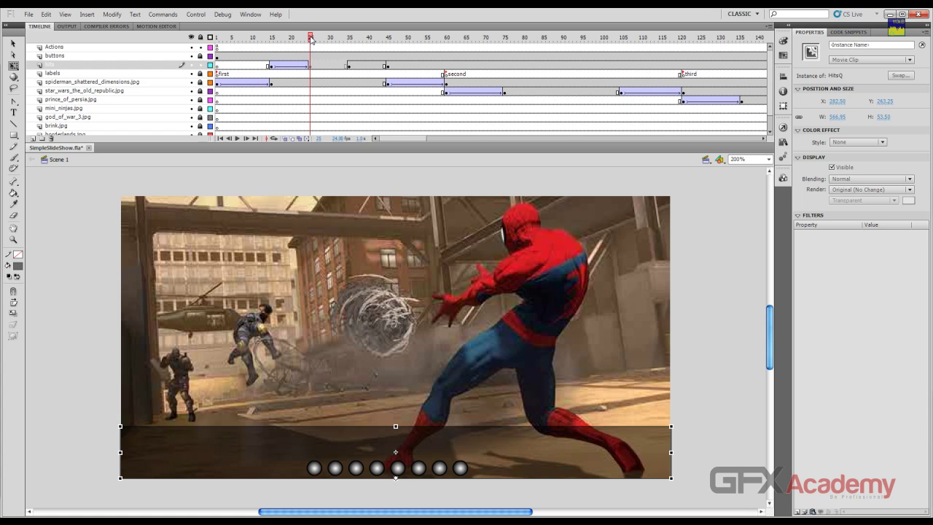
left_click_drag(310, 38, 353, 42)
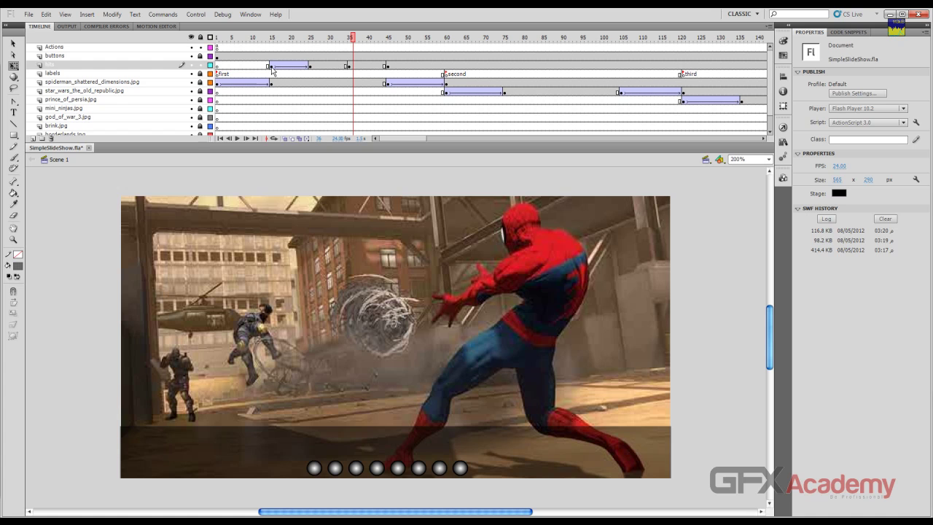
Copy frames 15 to 25 of the hits layer and clear the layer's keyframes at frames 35 and 45.
left_click_drag(271, 65, 311, 69)
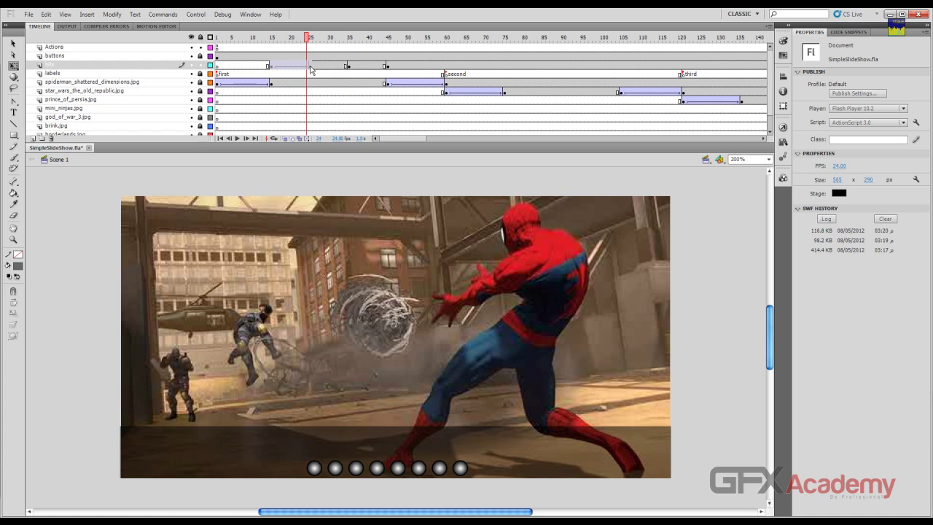
right_click(292, 69)
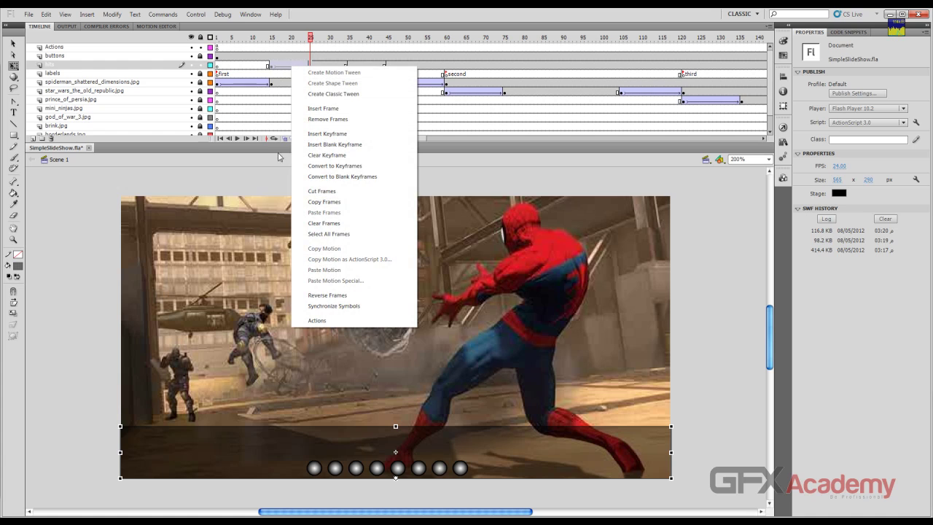
left_click(302, 202)
left_click_drag(348, 68, 387, 67)
right_click(387, 67)
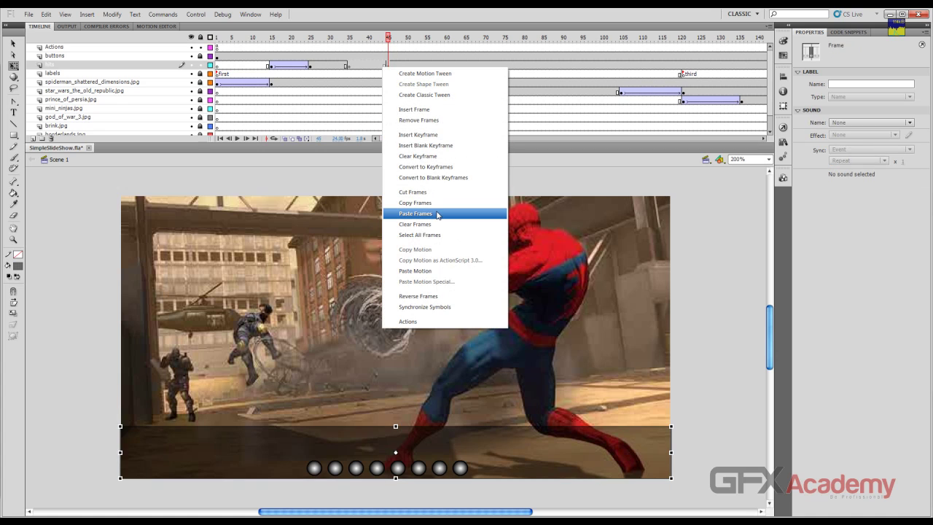
left_click(427, 156)
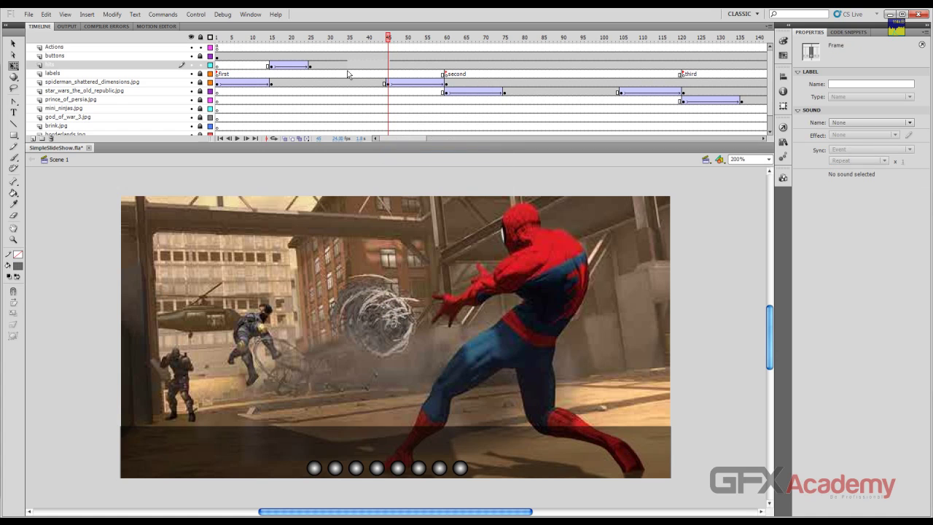
Paste the copied tween at frame 35 of the hits layer and reverse frames 35 to 45.
left_click(349, 68)
right_click(349, 65)
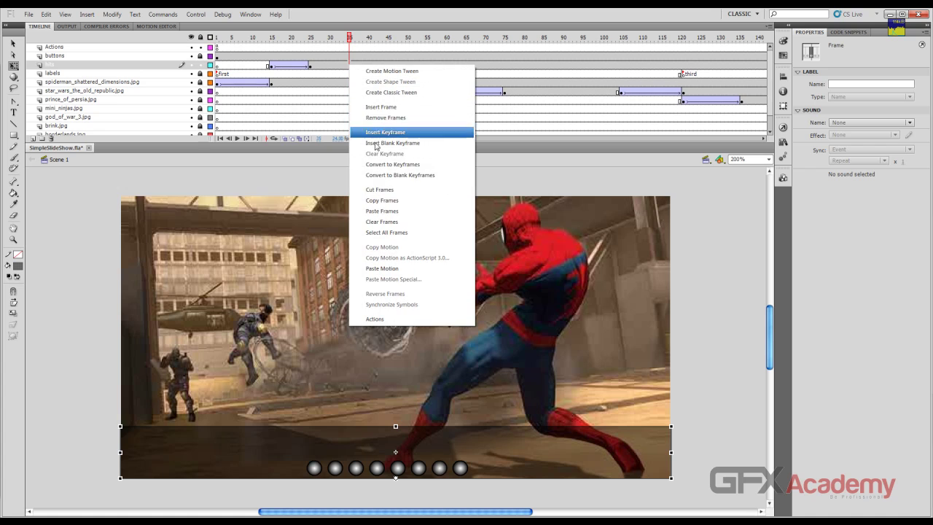
left_click(382, 210)
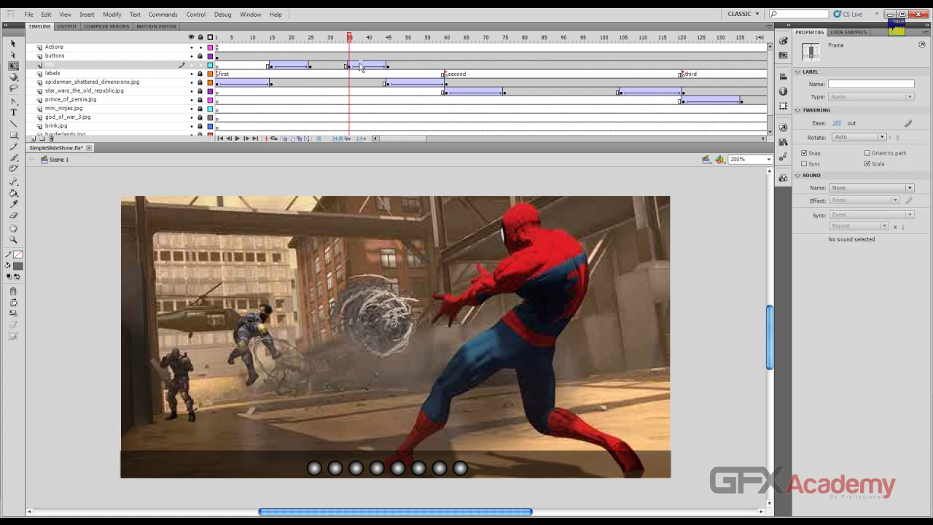
left_click_drag(348, 68, 384, 69)
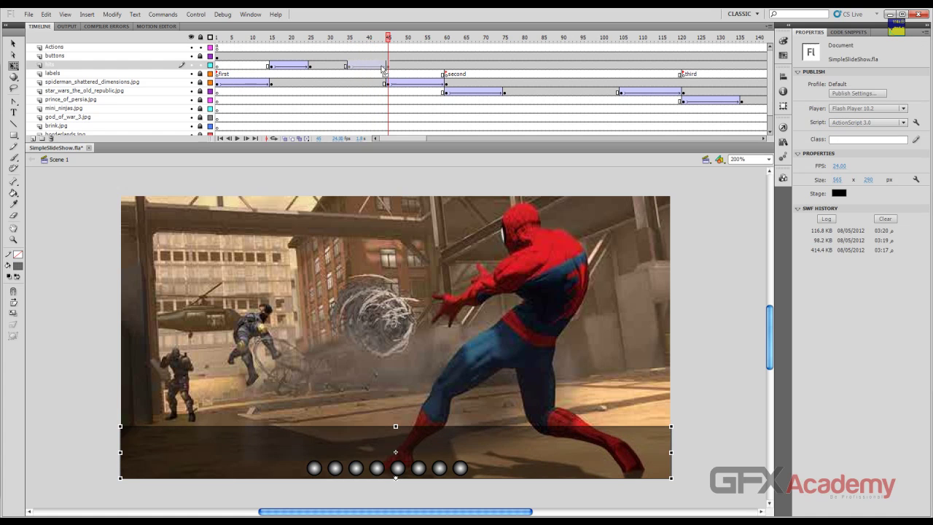
right_click(379, 67)
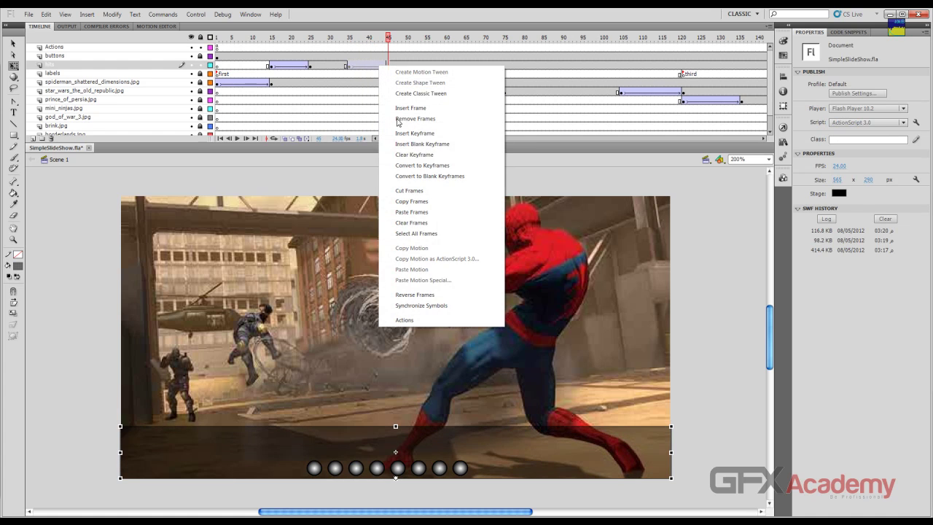
left_click(433, 295)
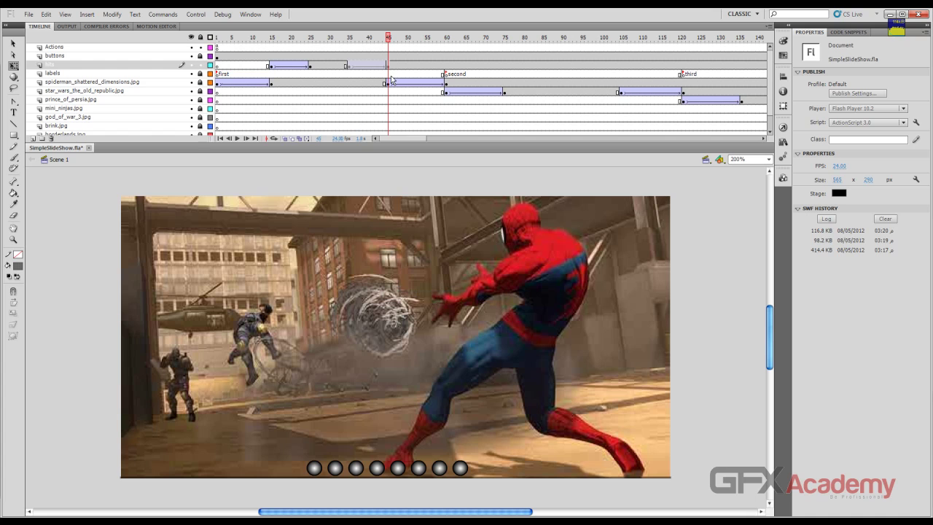
Test the movie to check the band's rise and fall on the first slide, and close the preview.
left_click_drag(391, 40, 265, 47)
key("ctrl+Return")
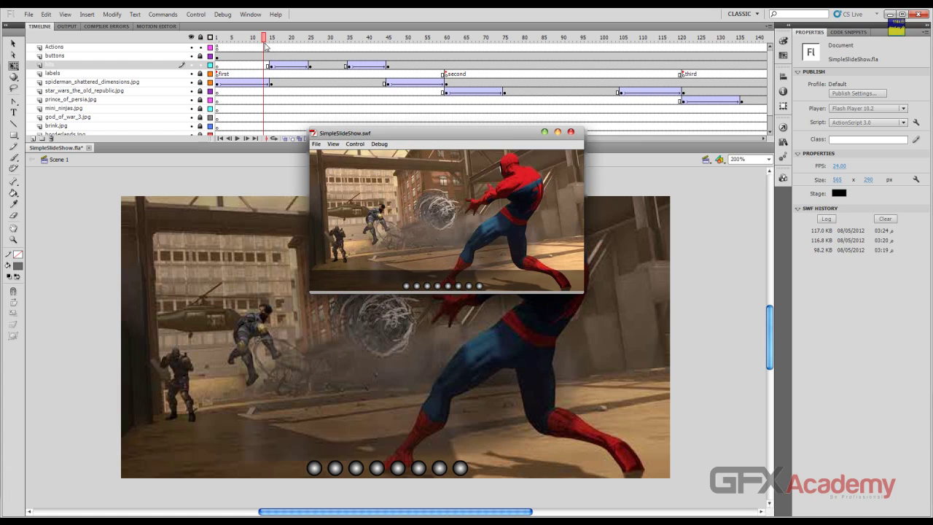
left_click(570, 133)
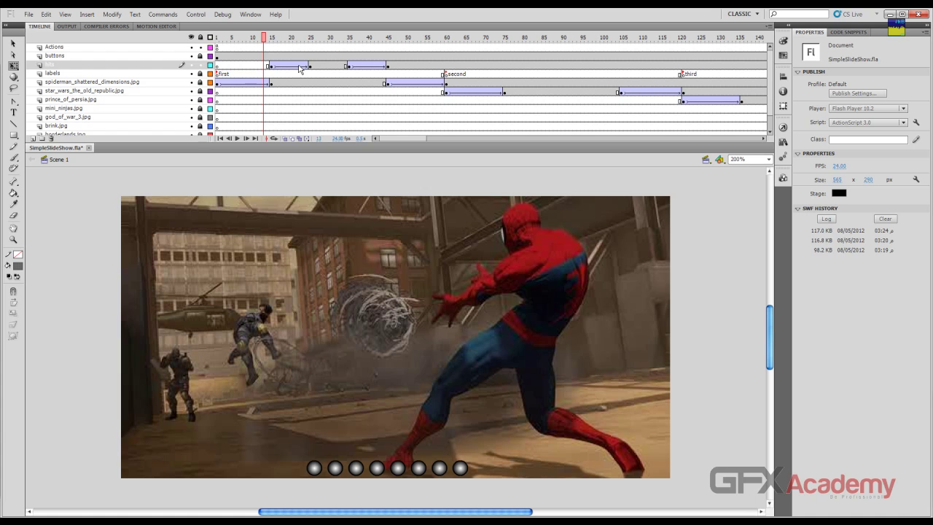
Copy frames 15 to 45 of the hits layer and paste them at frame 75 for the second slide.
left_click_drag(271, 68, 389, 68)
right_click(385, 67)
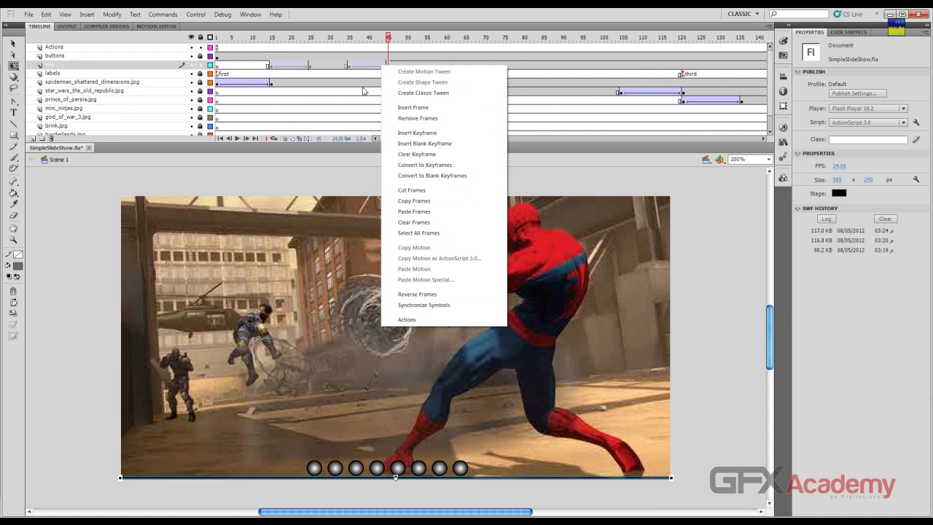
left_click(435, 201)
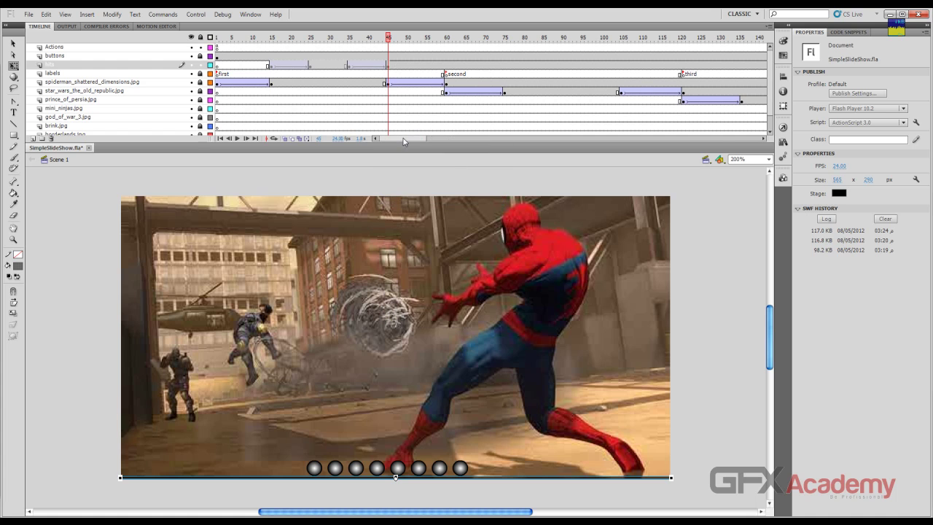
left_click_drag(388, 38, 505, 43)
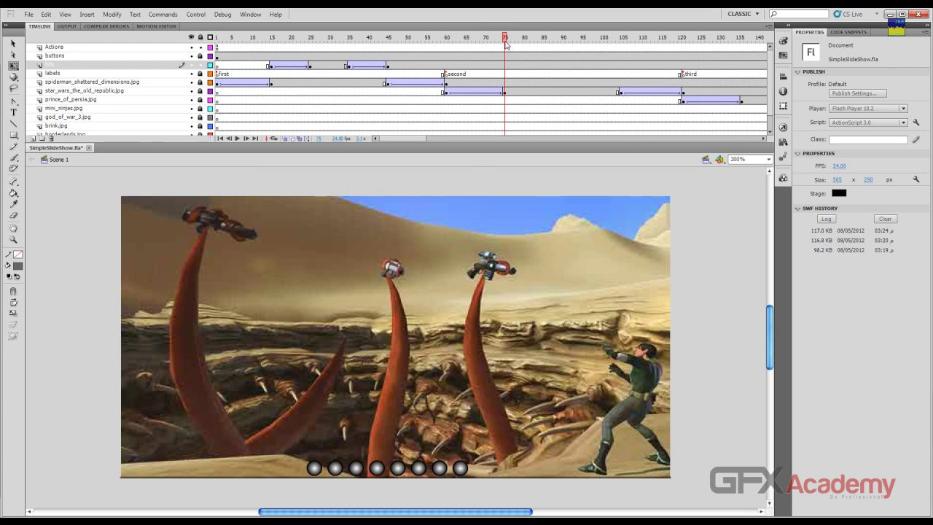
right_click(506, 67)
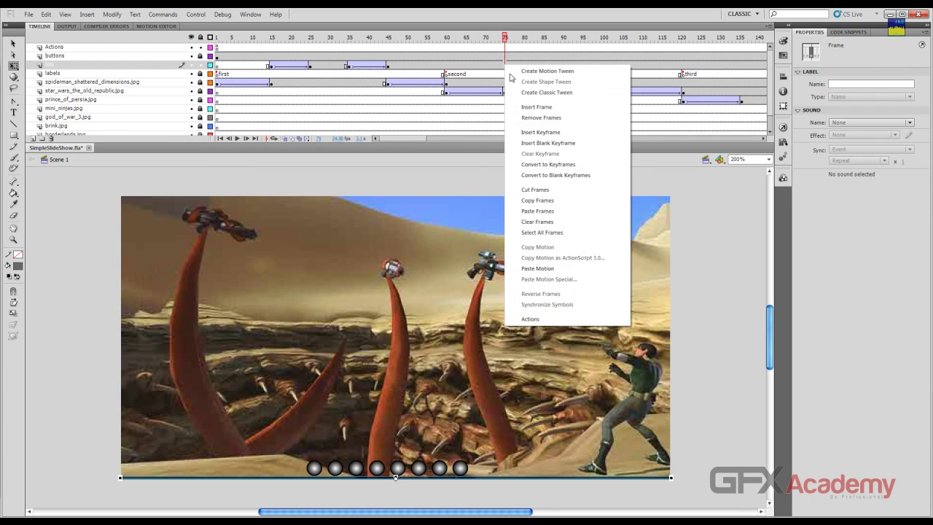
left_click(559, 215)
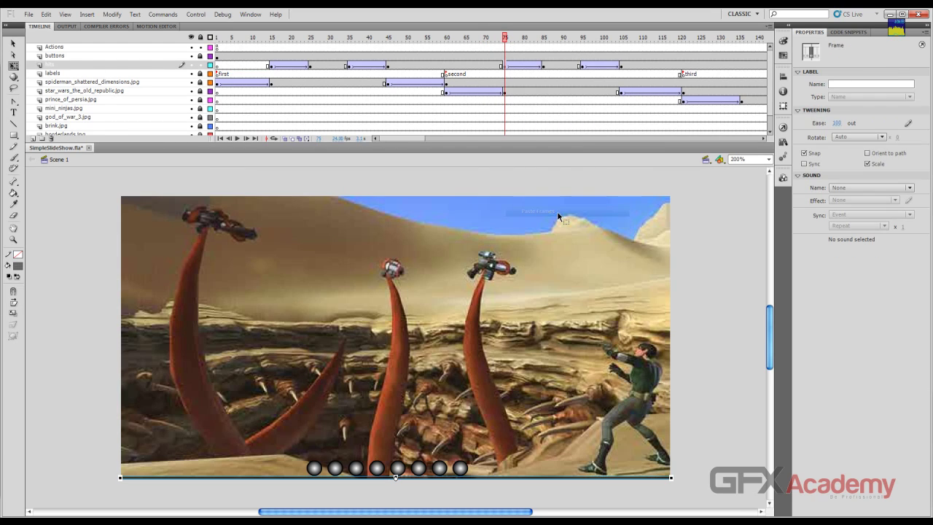
Paste the copied band animation on the hits layer at frame 136 for the third slide.
left_click_drag(415, 141, 441, 140)
left_click(355, 40)
left_click_drag(356, 41, 430, 43)
left_click(434, 41)
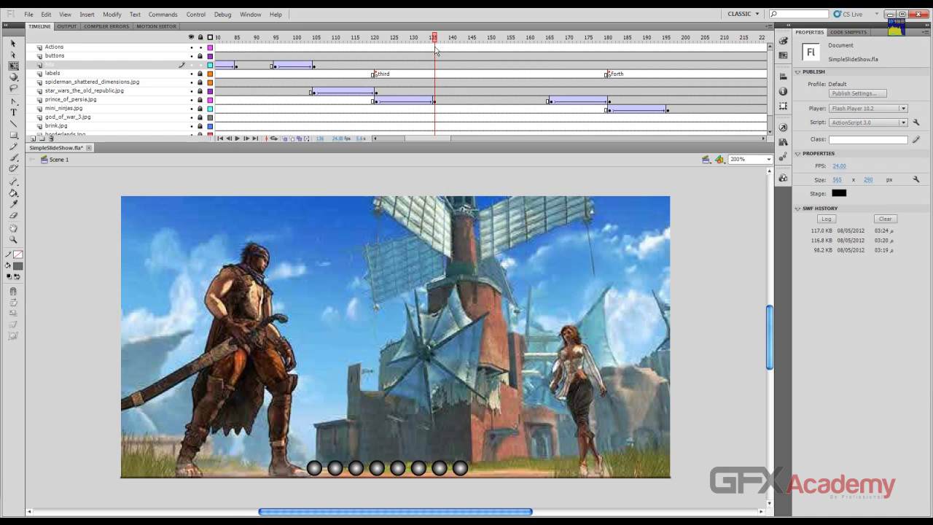
right_click(434, 65)
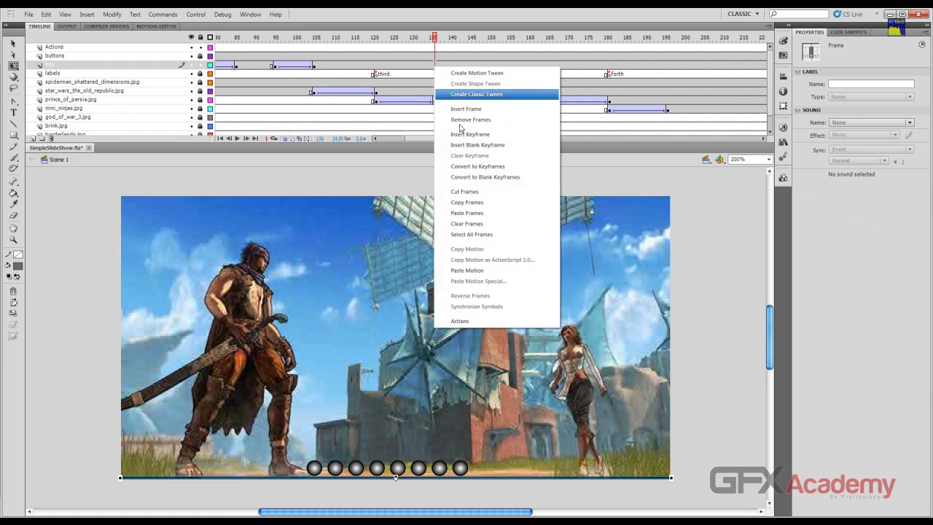
left_click(470, 212)
Paste the copied band animation on the hits layer at frame 196, where the mini ninjas slide's fade-in ends.
scroll(443, 139, "right", 5)
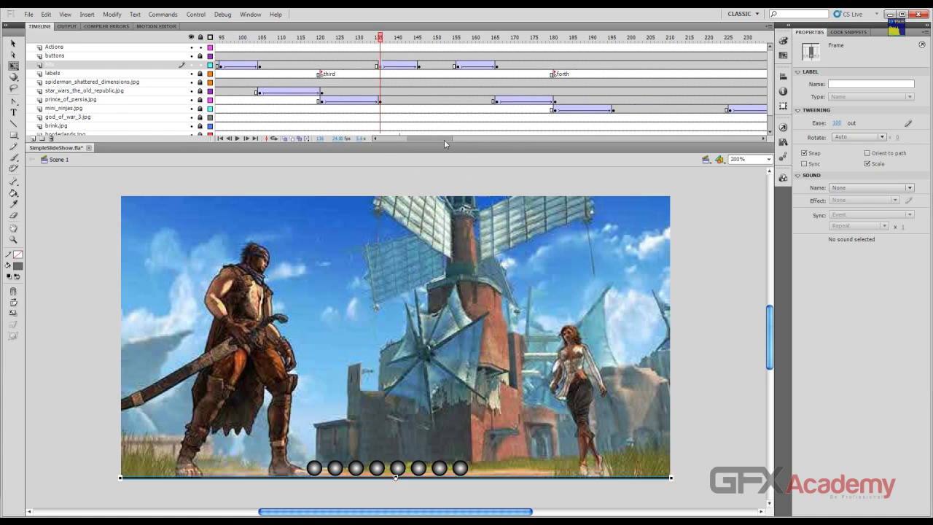
left_click_drag(340, 43, 399, 65)
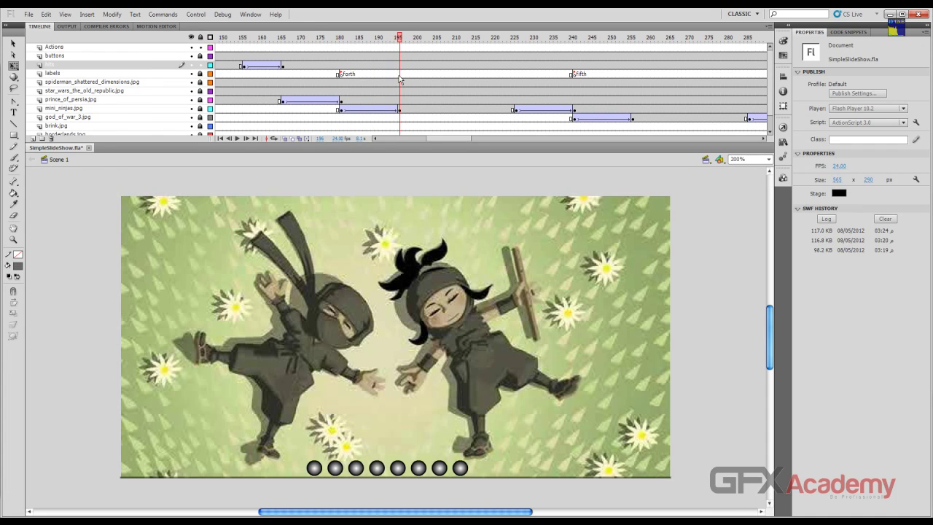
left_click(399, 66)
right_click(399, 66)
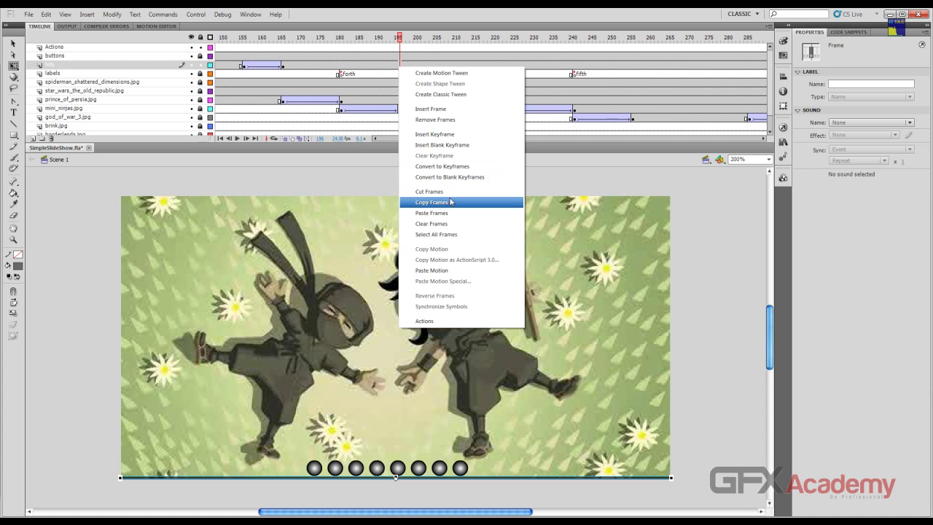
left_click(432, 213)
Paste the copied band animation on the hits layer at frame 256, where the god of war slide's fade-in ends.
scroll(460, 138, "right", 3)
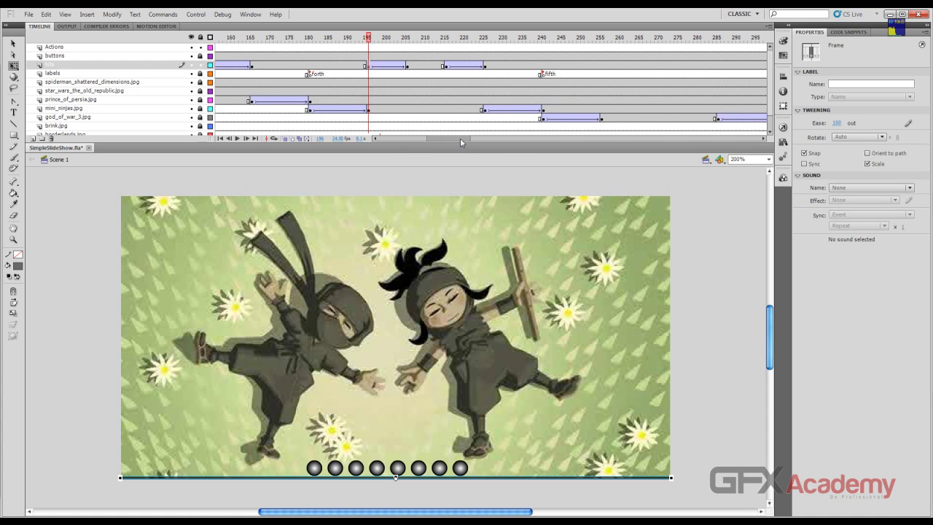
left_click_drag(305, 37, 464, 58)
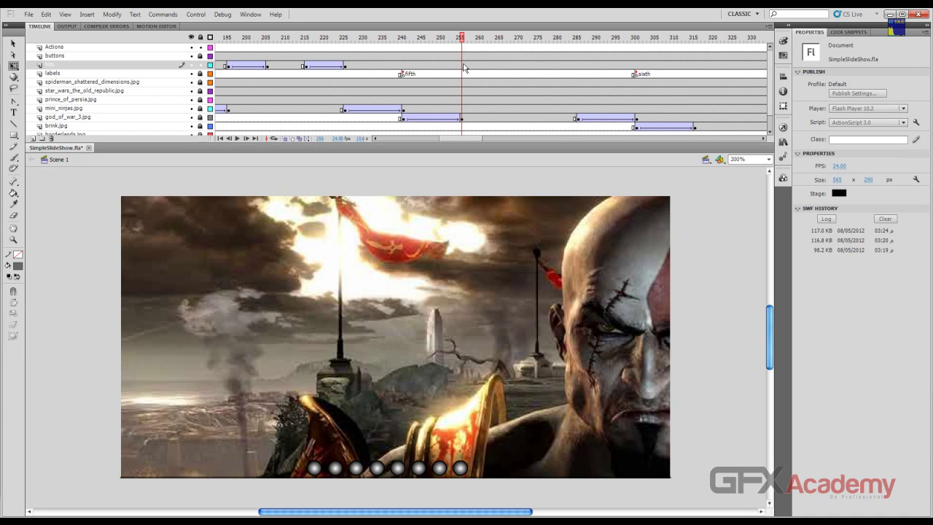
right_click(463, 67)
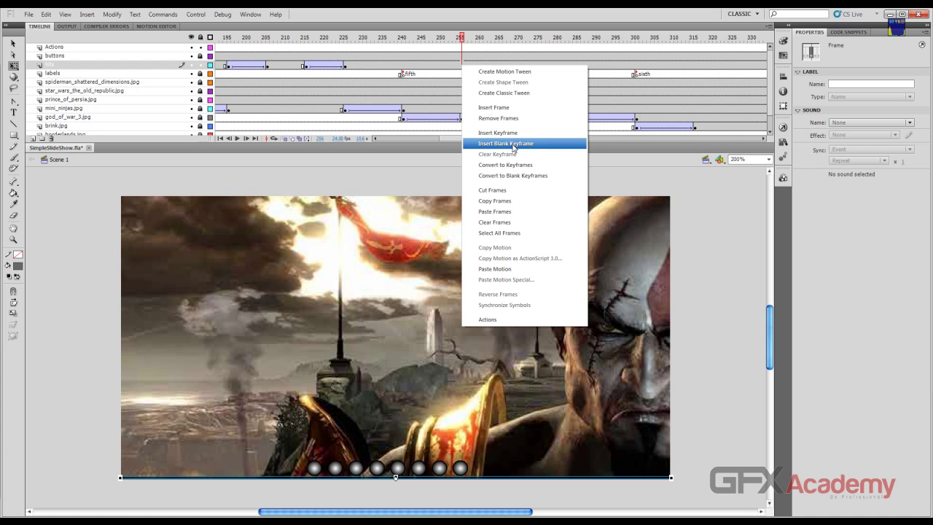
left_click(513, 144)
key("ctrl+shift+v")
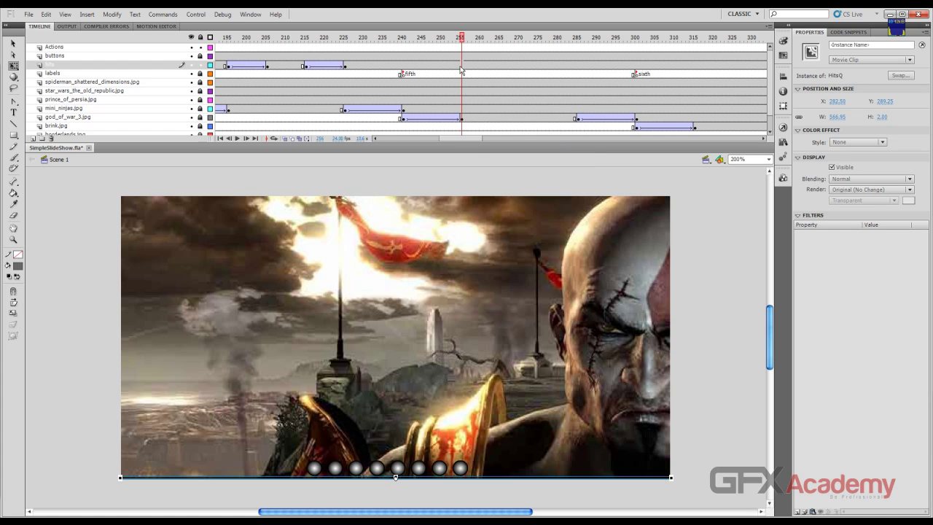
right_click(462, 67)
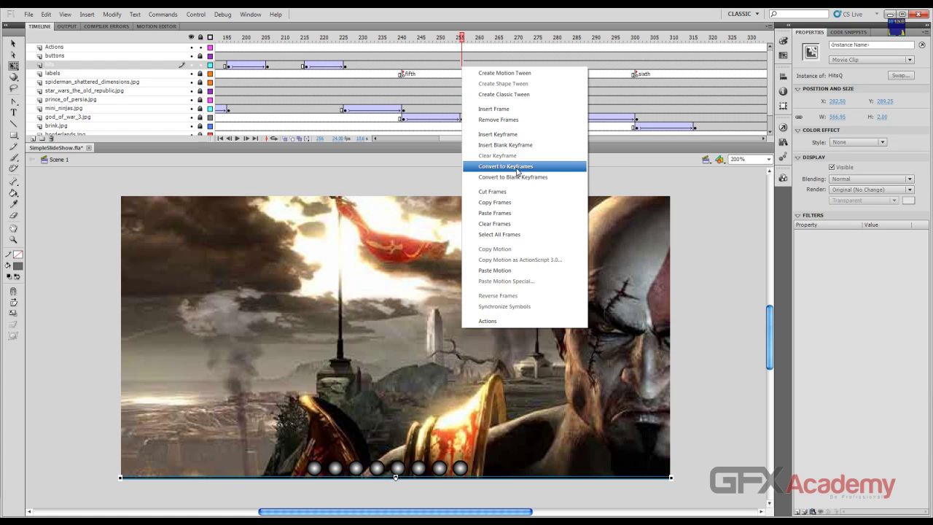
left_click(515, 202)
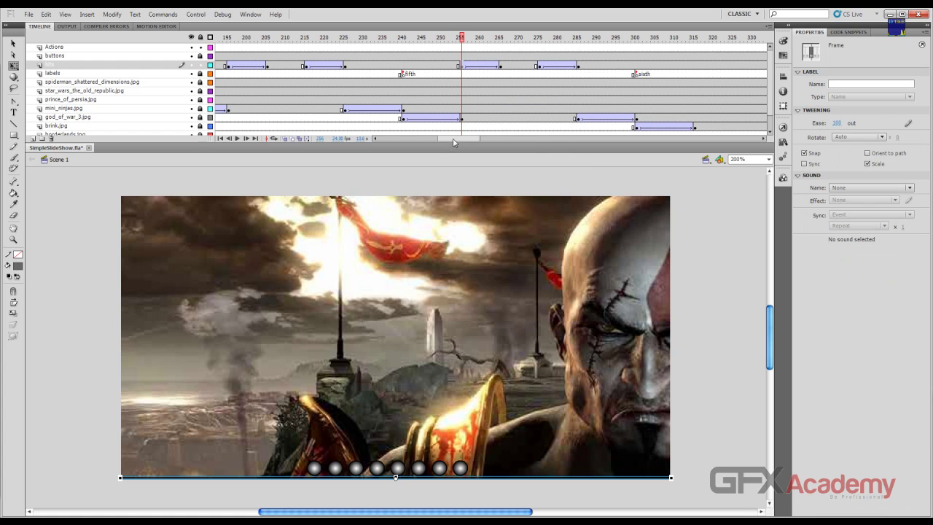
Paste the copied band animation on the hits layer at frame 316 for the brink slide.
left_click_drag(455, 139, 475, 138)
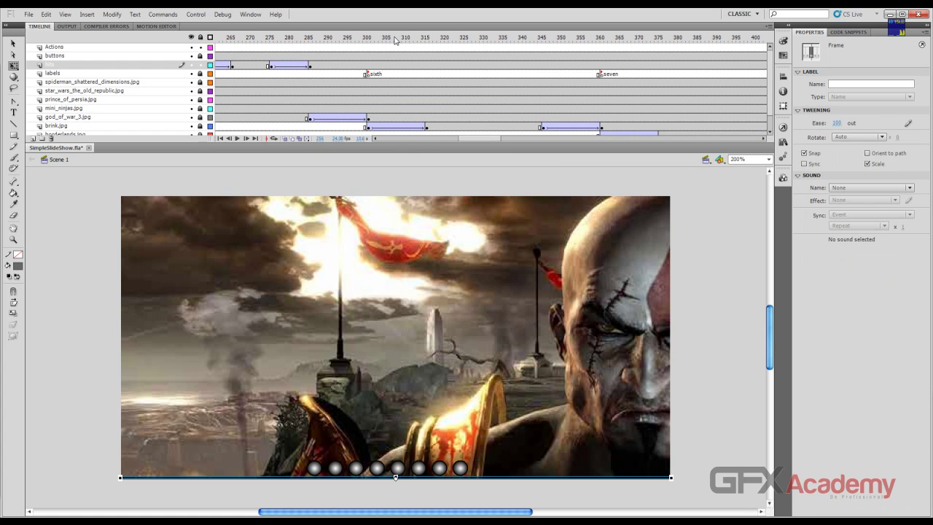
left_click(427, 38)
right_click(428, 66)
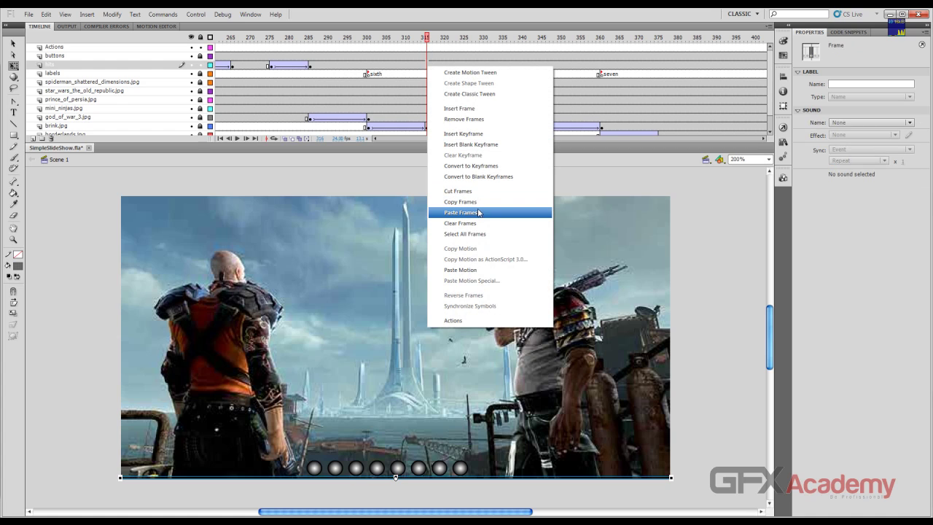
left_click(481, 212)
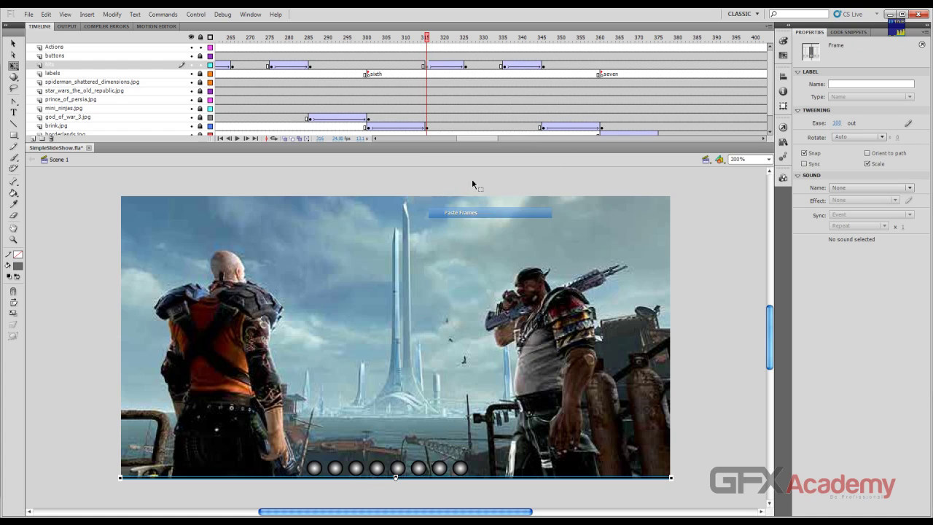
Paste the copied band animation on the hits layer at frame 376 for the borderlands slide.
left_click_drag(428, 37, 659, 40)
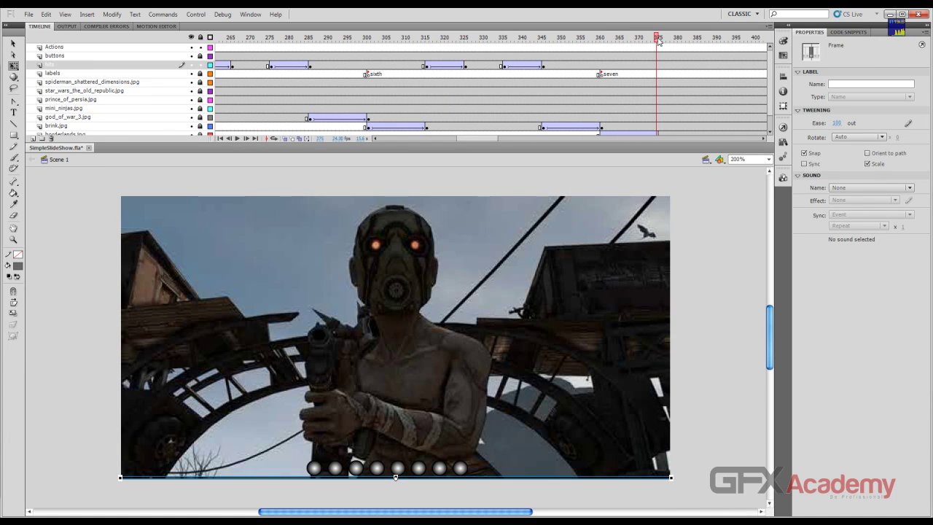
left_click_drag(473, 138, 491, 138)
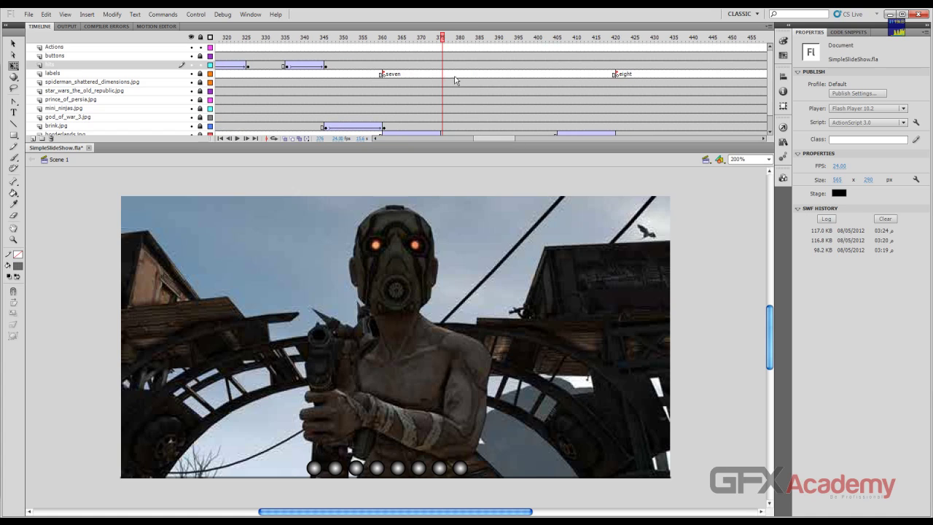
scroll(437, 80, "down", 1)
right_click(442, 46)
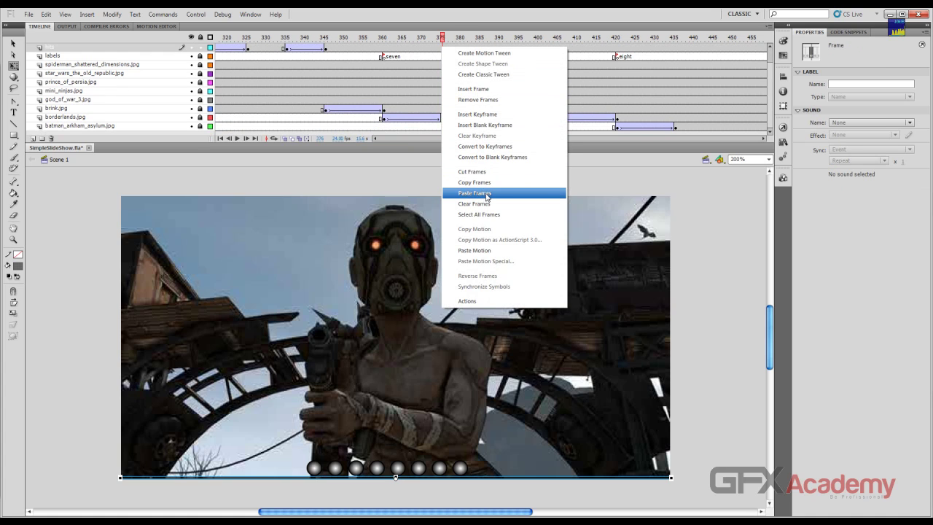
left_click(486, 193)
Paste the copied band animation on the hits layer at frame 436 for the batman arkham asylum slide.
left_click_drag(492, 139, 506, 131)
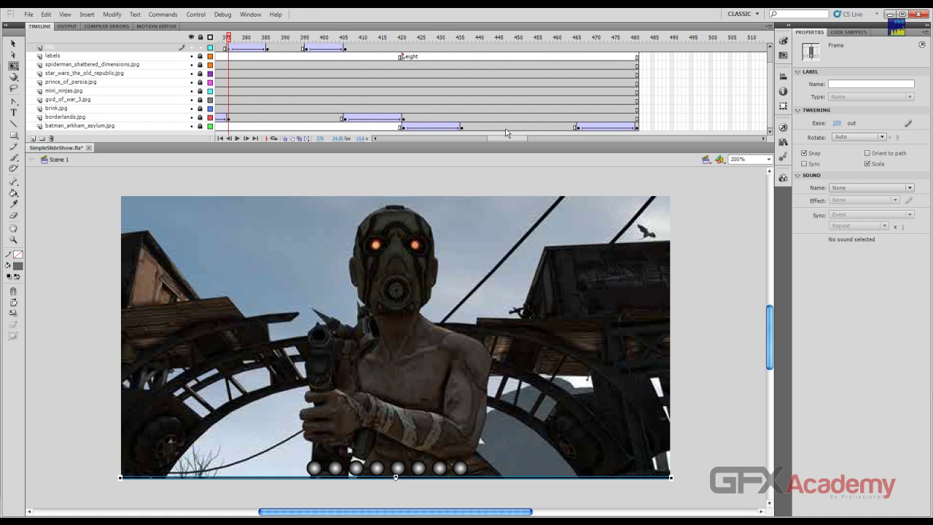
left_click_drag(428, 37, 460, 37)
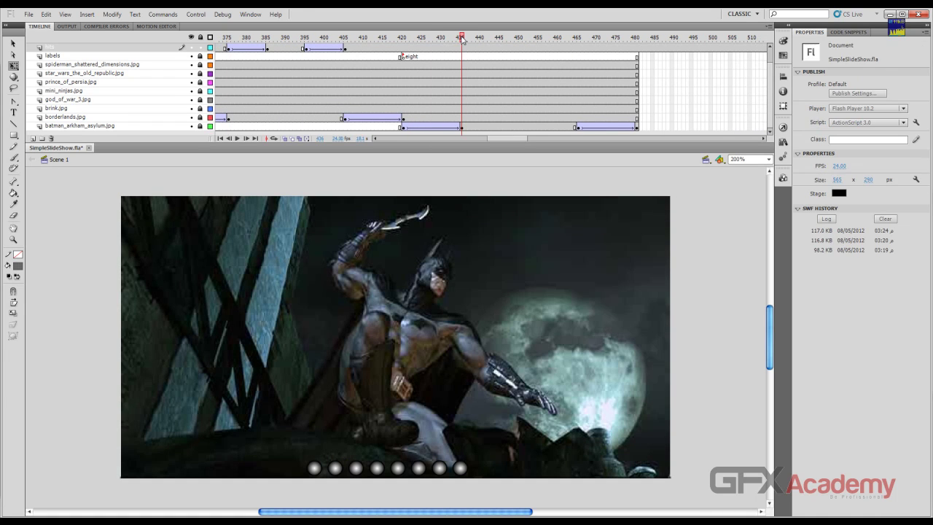
right_click(463, 49)
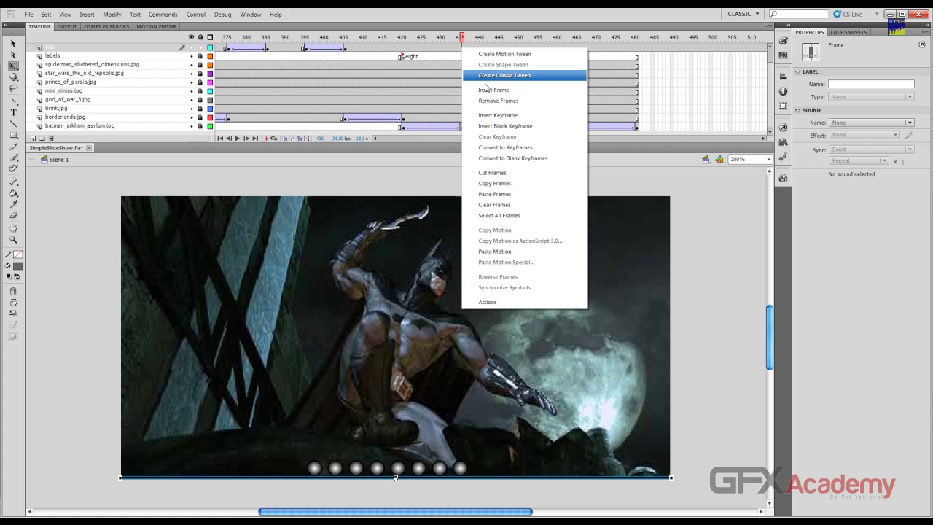
left_click(522, 194)
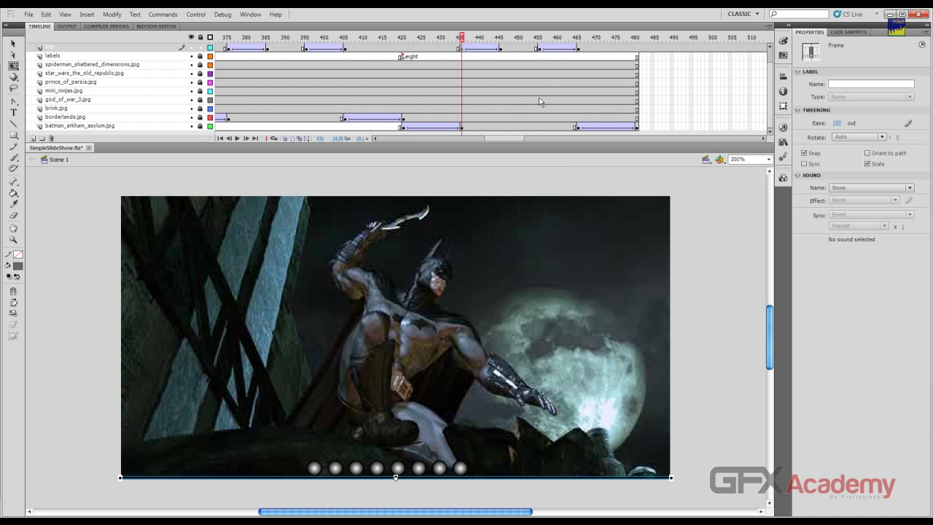
Remove the surplus frames on the hits layer that extend past the end of the other layers at frame 481.
scroll(671, 87, "up", 1)
left_click(694, 66)
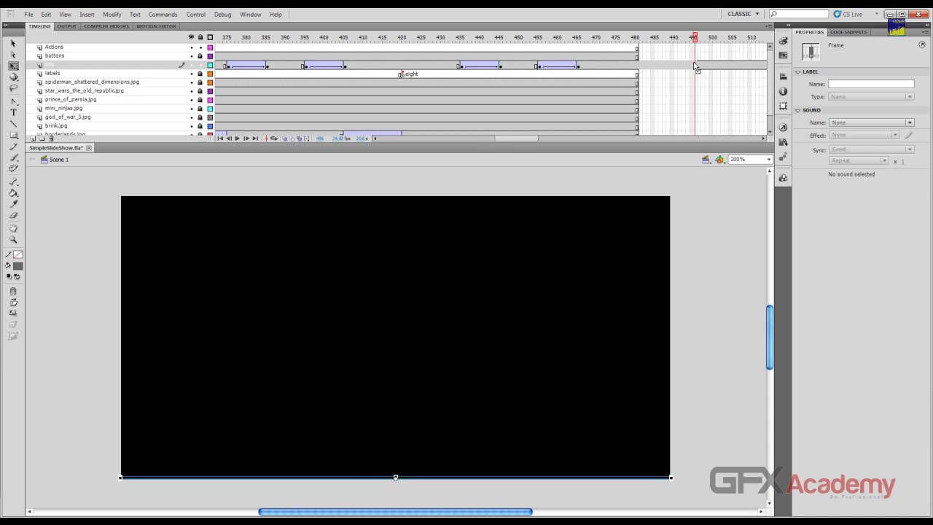
key("shift+F5")
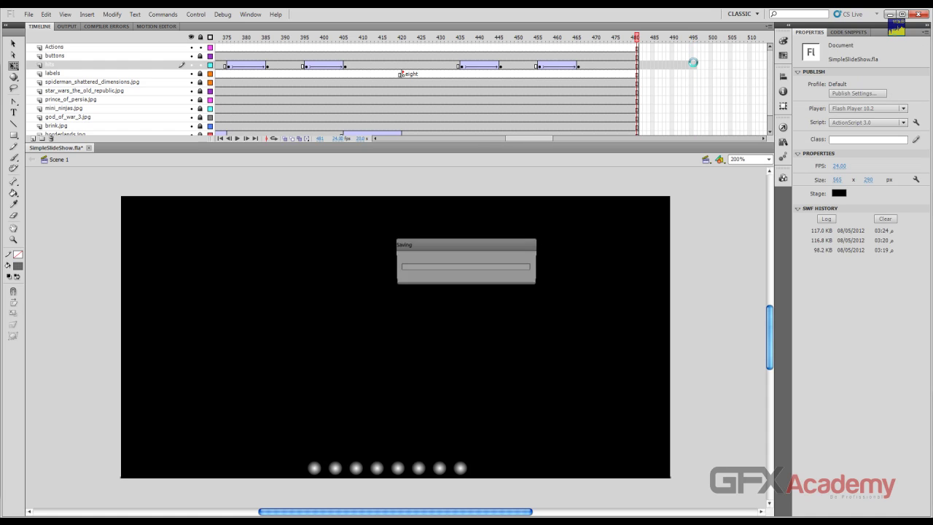
Test the movie to check the band animation across the slides, and close the preview.
key("ctrl+Return")
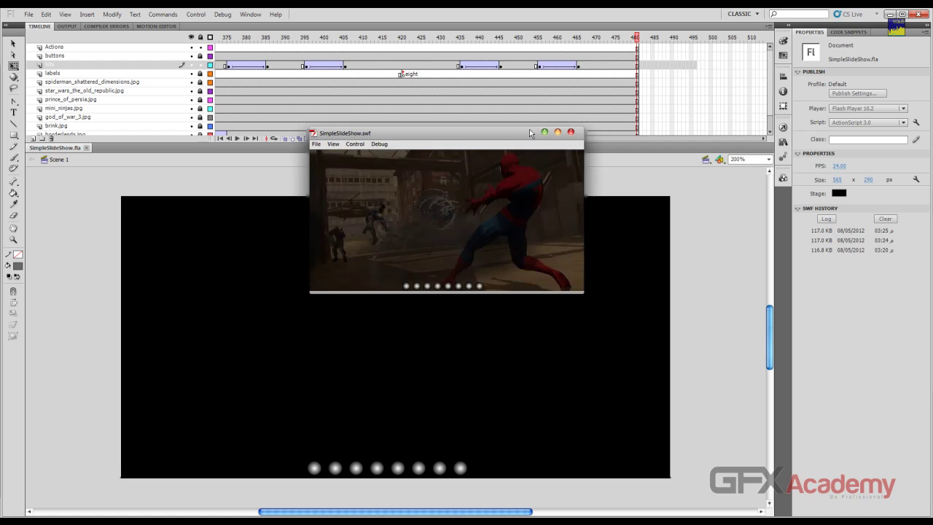
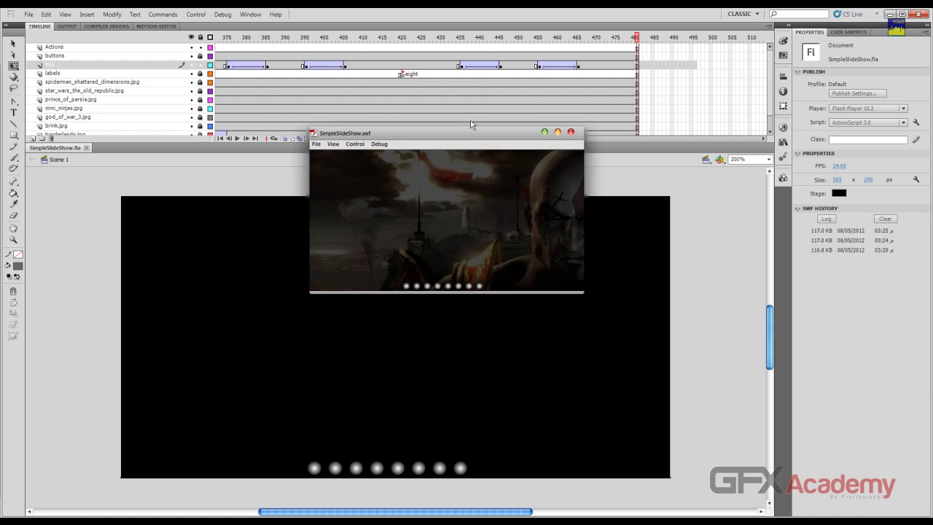
left_click(571, 133)
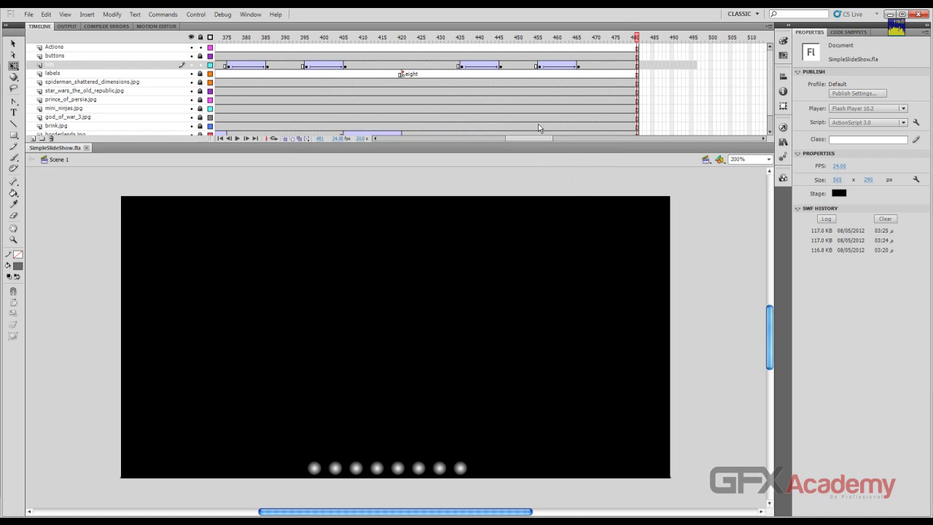
Lengthen the first slide by inserting 10 frames across all layers at frame 29, while the band is fully raised.
left_click_drag(531, 142, 361, 134)
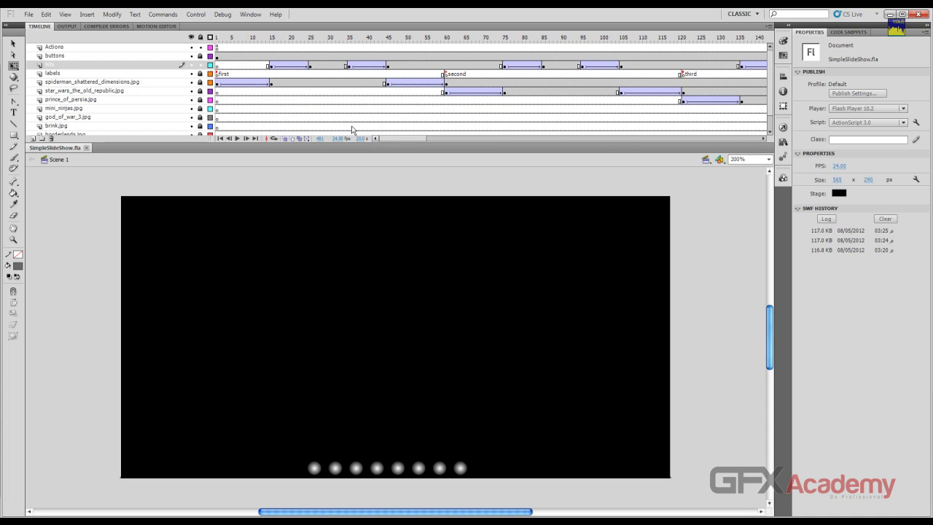
left_click(325, 49)
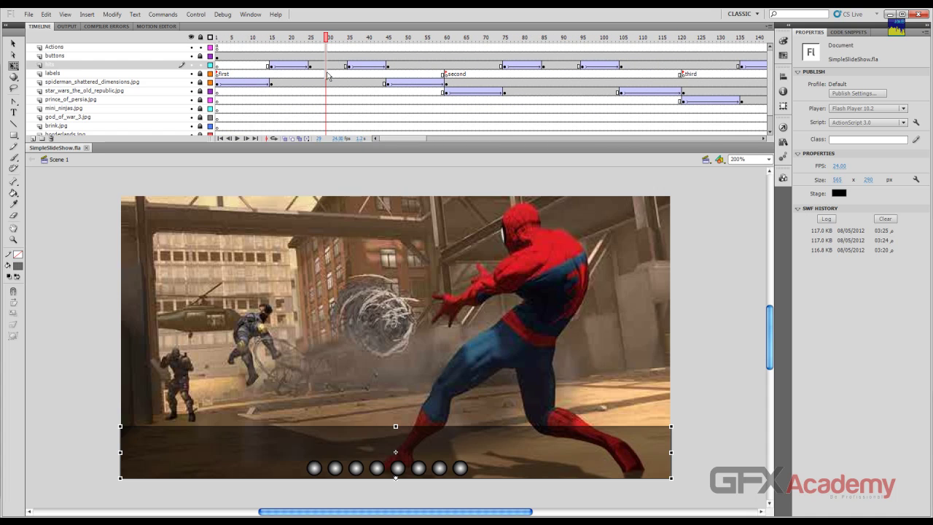
scroll(327, 131, "down", 1)
left_click(325, 125)
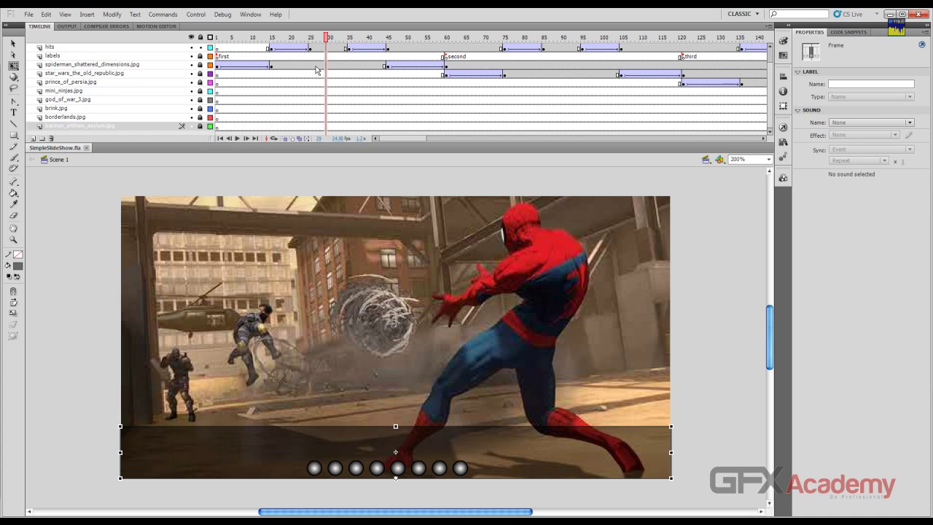
scroll(411, 106, "up", 1)
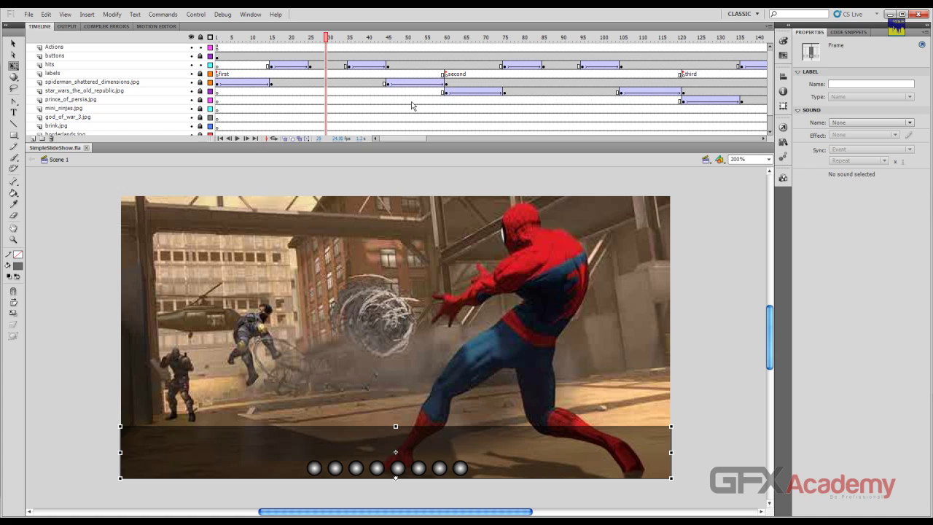
key("F5")
key("F5")
key("F5")
key("F5")
key("F5")
key("F5")
key("F5")
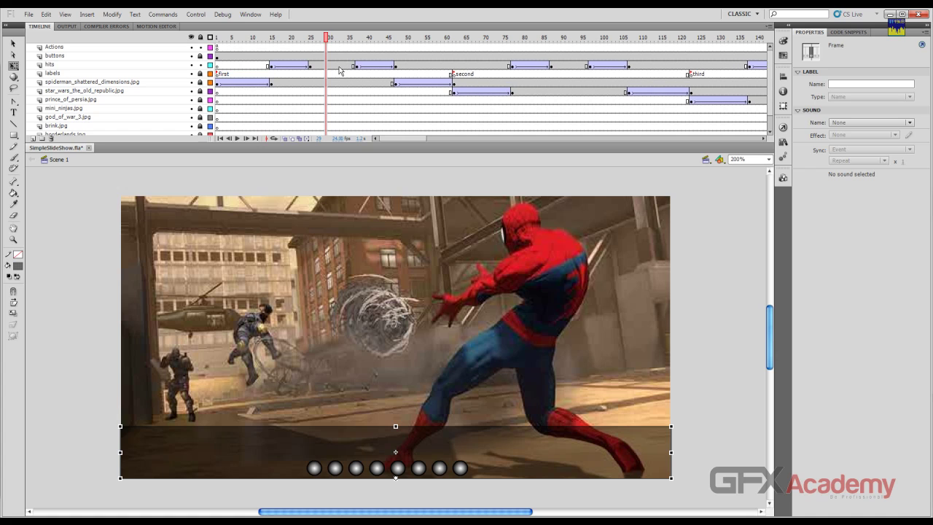
key("F5")
key("F5")
key("F5")
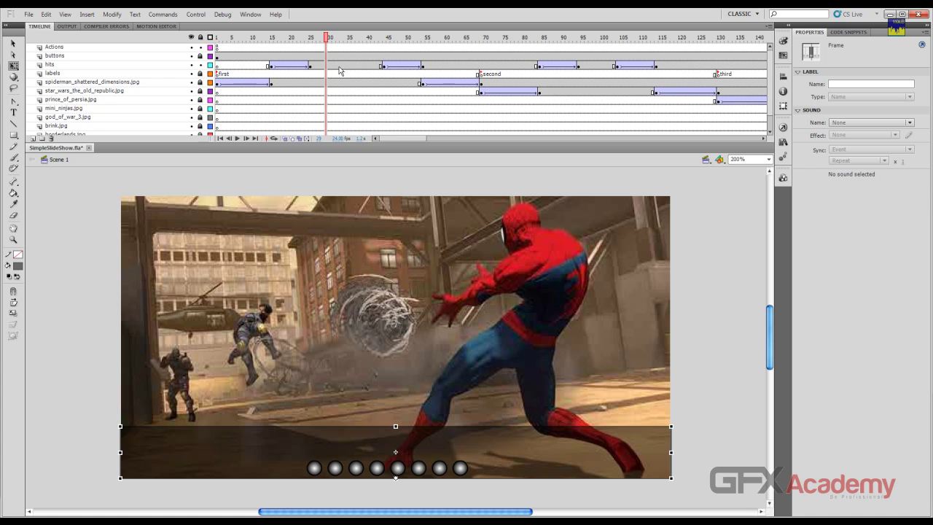
Lengthen the second slide by inserting 10 frames across all layers at frame 99, between the band's rise and fall.
left_click(599, 49)
scroll(599, 139, "down", 2)
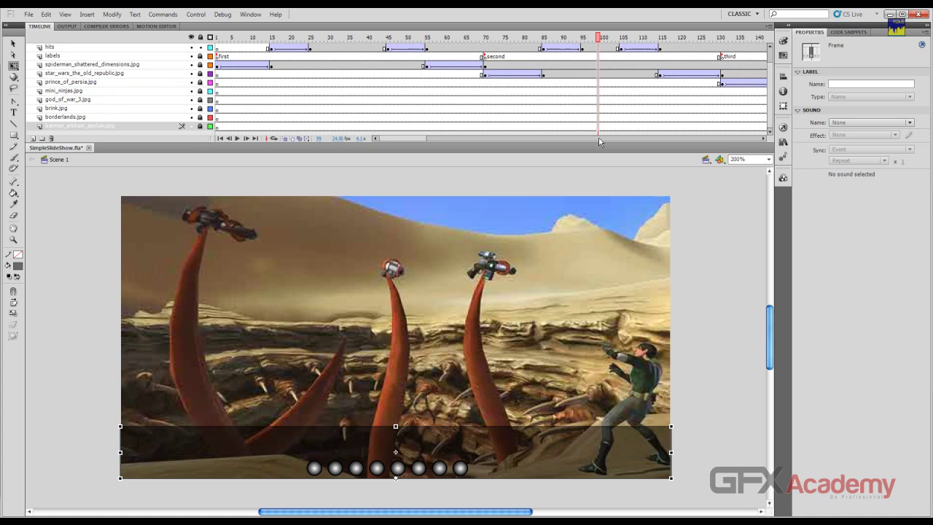
key("F5")
key("F5")
key("F5")
key("F5")
key("F5")
key("F5")
key("F5")
key("F5")
key("F5")
key("F5")
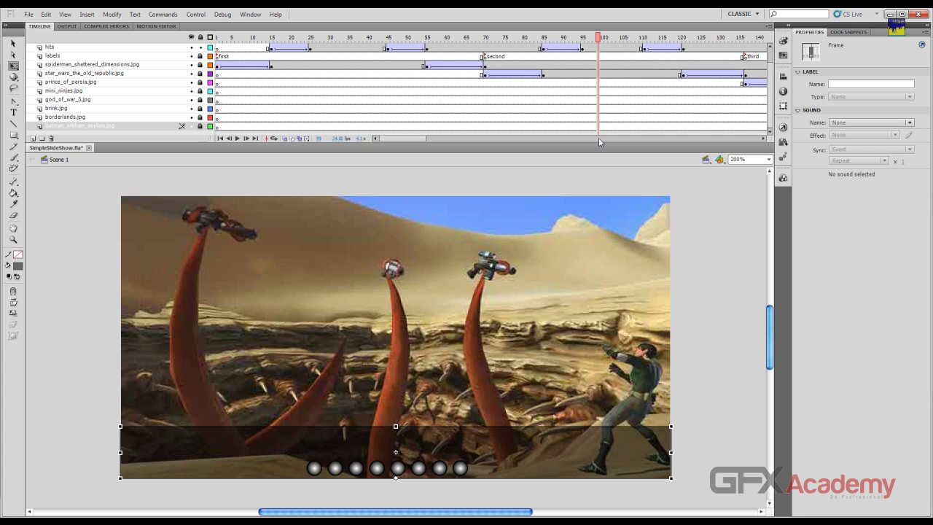
Lengthen the third slide by inserting 10 frames across all layers at frame 171, between the band's rise and fall.
left_click_drag(418, 140, 444, 137)
left_click(549, 54)
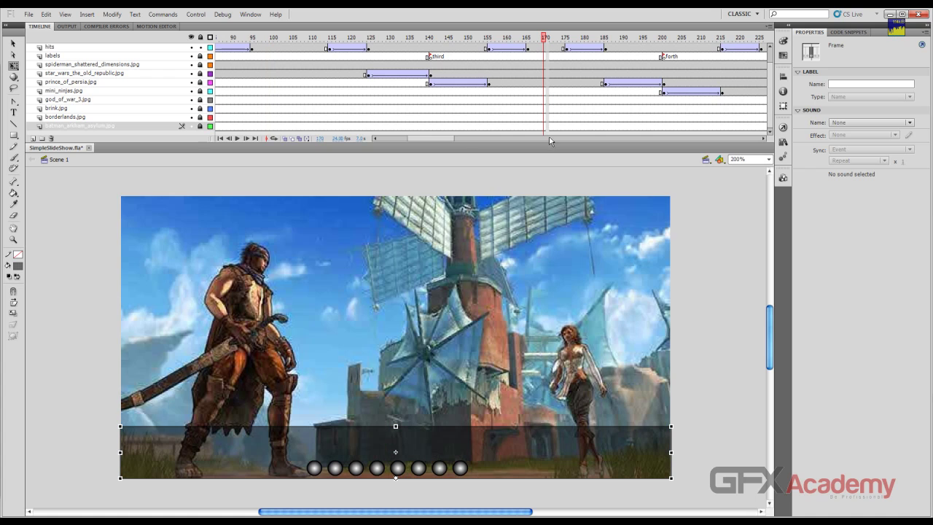
key("period")
scroll(548, 140, "up", 1)
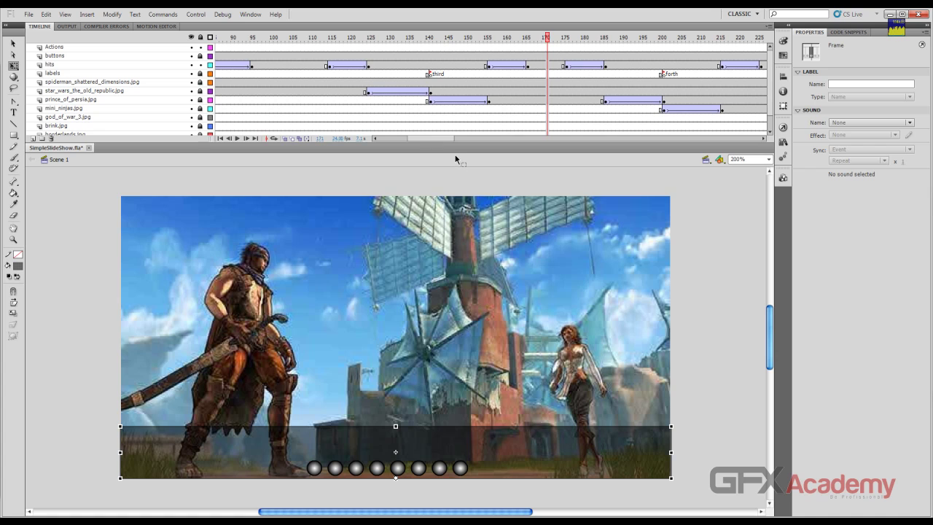
key("F5")
key("F5")
key("F5")
key("F5")
key("F5")
key("F5")
key("F5")
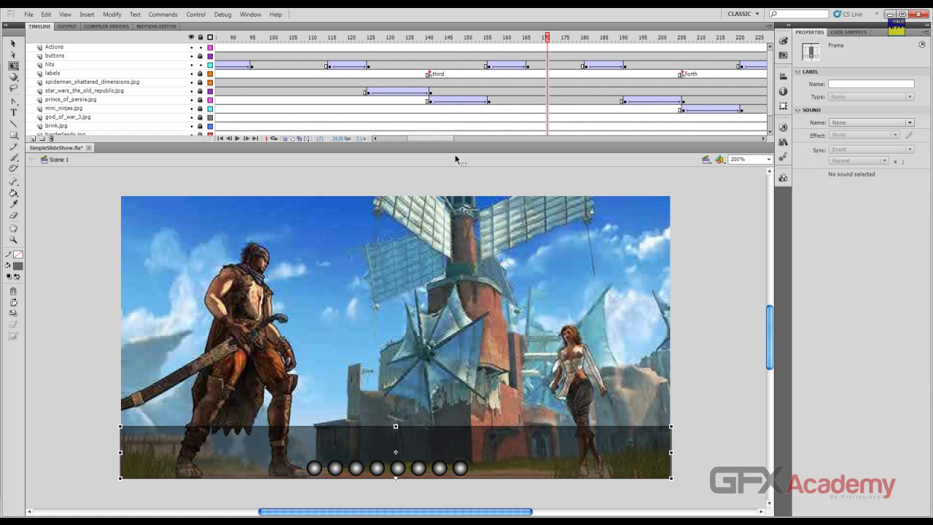
key("F5")
key("F5")
key("F5")
key("F5")
Lengthen the fourth slide by inserting 10 frames across all layers at frame 241, between the band's rise and fall.
left_click_drag(441, 138, 471, 138)
left_click(492, 49)
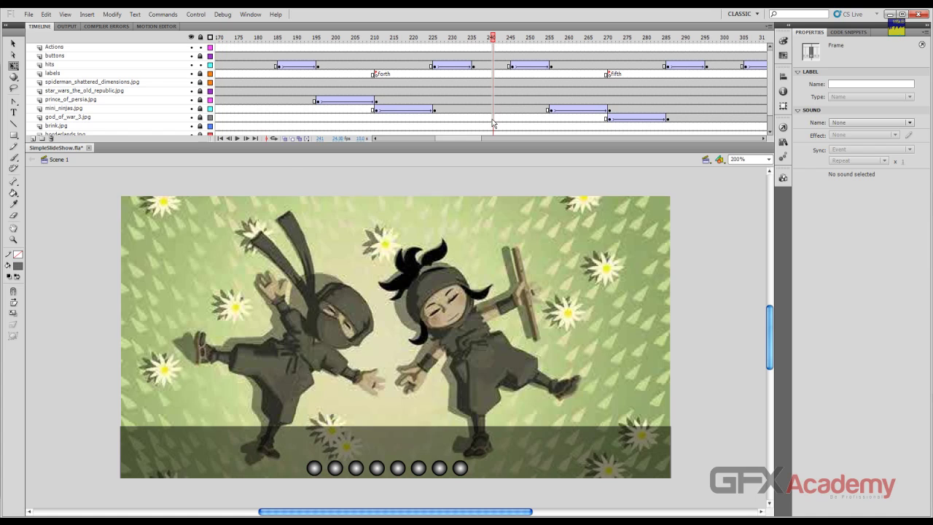
scroll(495, 109, "down", 2)
key("F5")
key("F5")
key("F5")
key("F5")
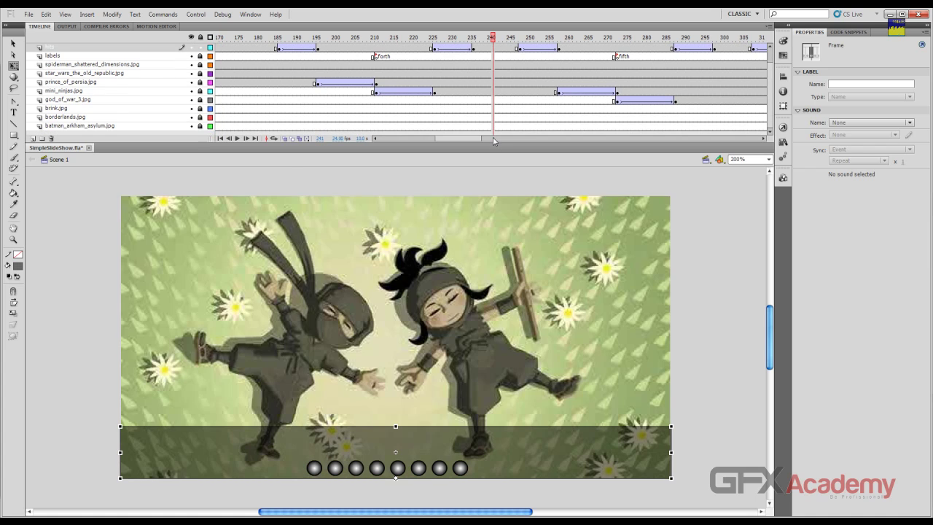
key("F5")
key("F5")
key("F5")
key("F5")
key("F5")
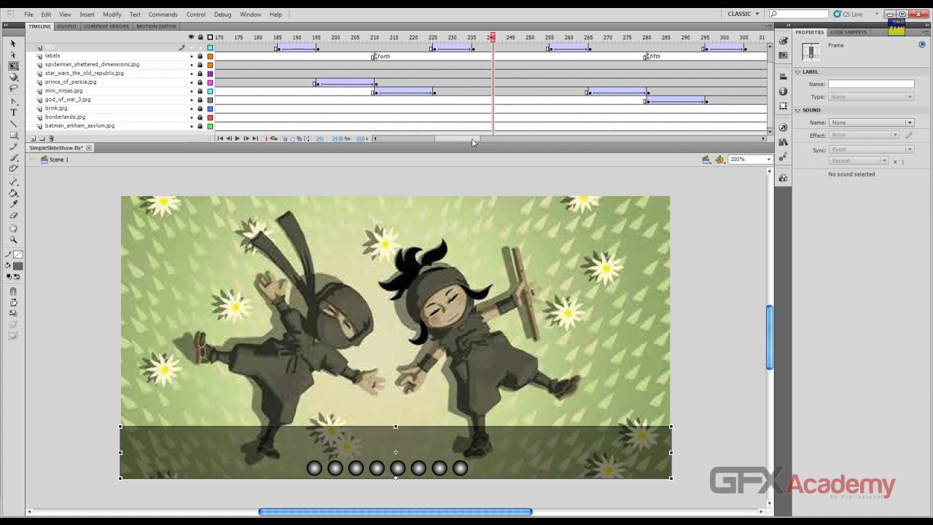
Lengthen the fifth slide by inserting 10 frames across all layers at frame 310, between the band's rise and fall.
left_click_drag(473, 138, 501, 110)
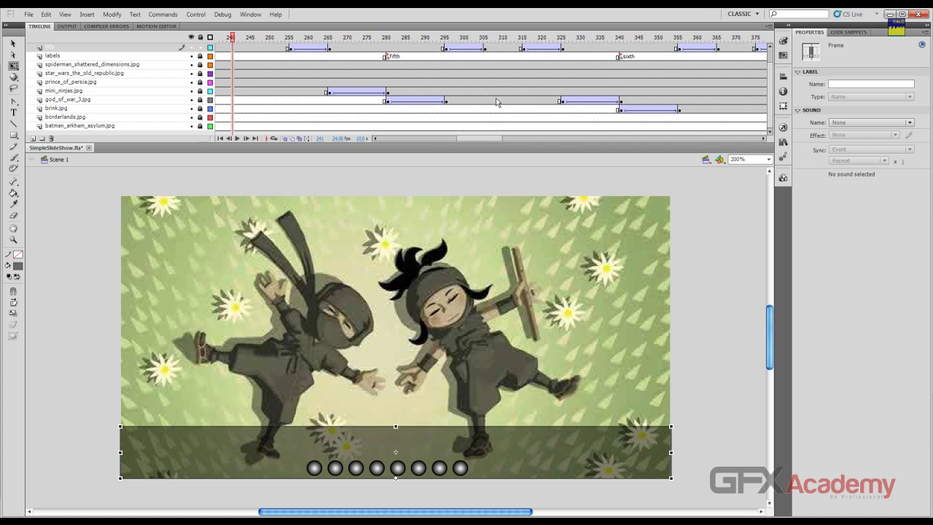
scroll(496, 125, "up", 2)
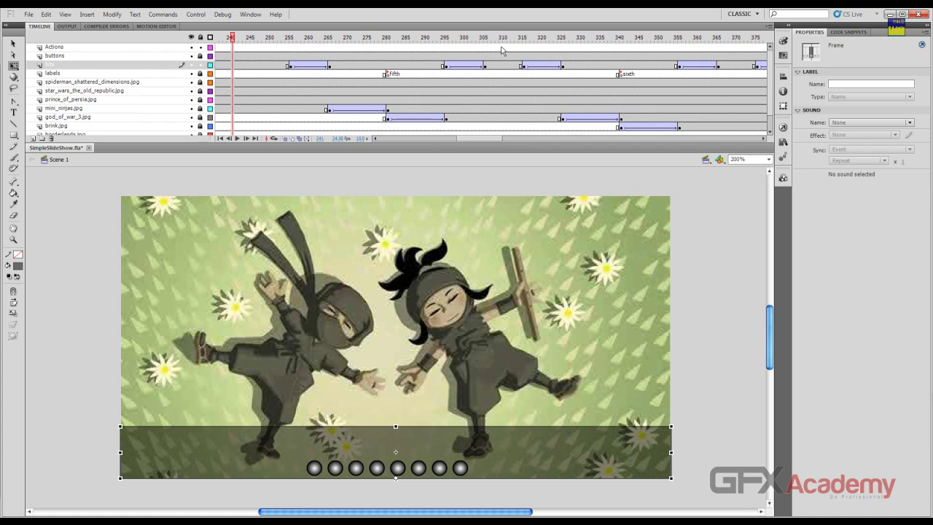
left_click(501, 51)
scroll(501, 138, "down", 2)
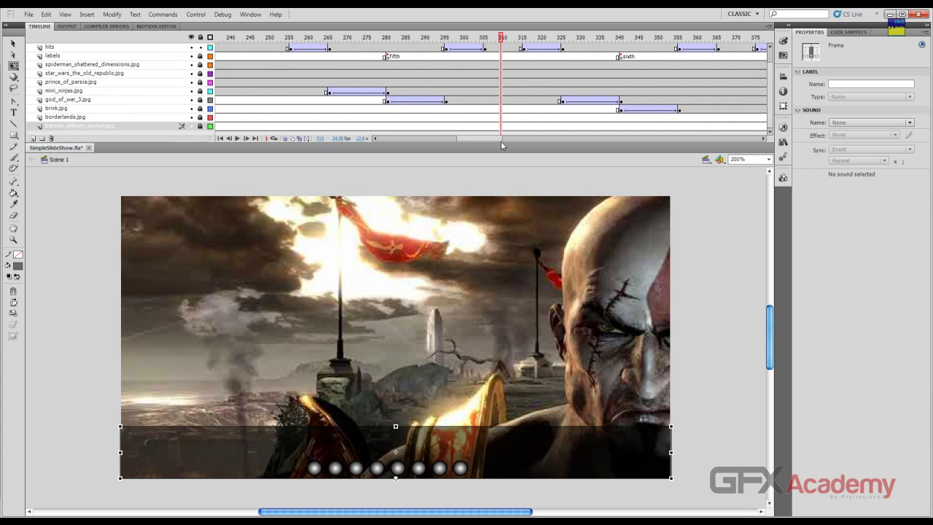
key("F5")
key("F5")
key("F5")
key("F5")
key("F5")
key("F5")
key("F5")
key("F5")
key("F5")
key("F5")
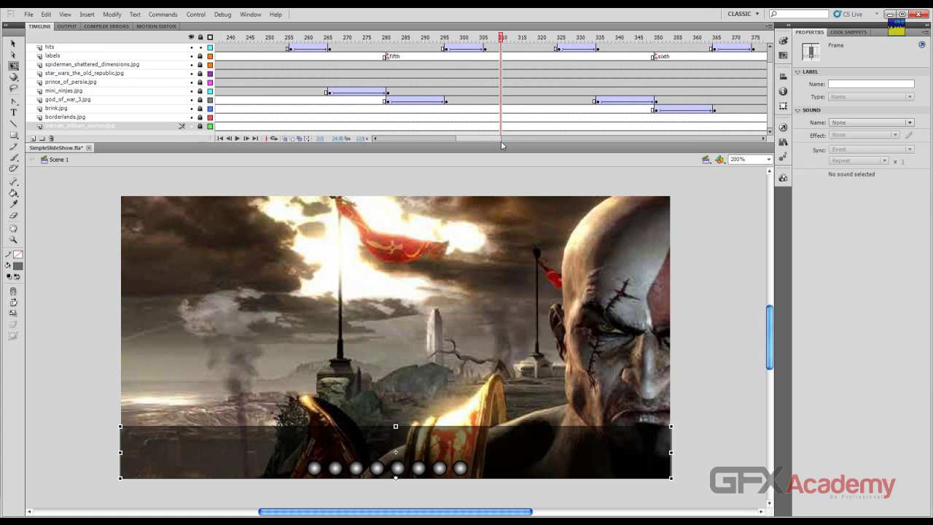
Lengthen the sixth slide by inserting 10 frames across all layers at frame 382, between the band's rise and fall.
left_click_drag(500, 141, 561, 51)
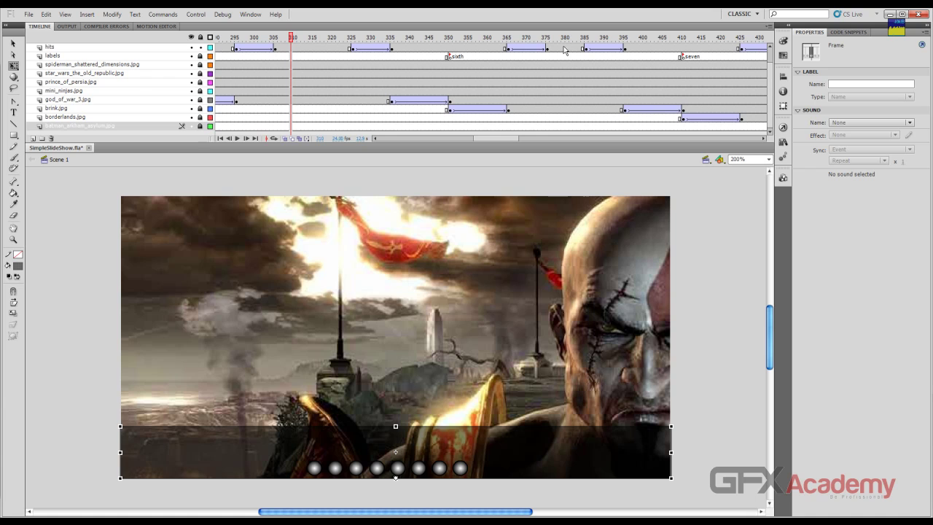
scroll(567, 52, "up", 2)
left_click(571, 129)
scroll(571, 131, "down", 2)
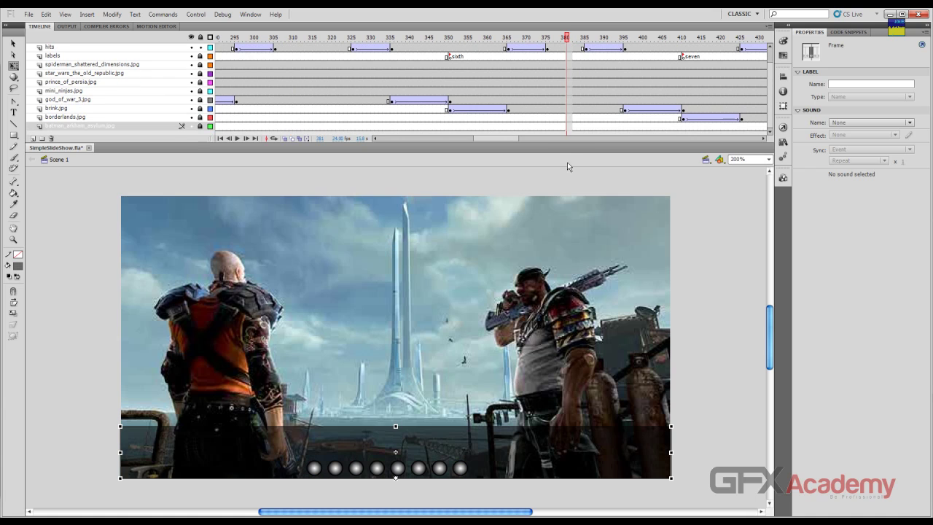
key("F5")
key("F5")
key("F5")
key("F5")
key("F5")
key("F5")
key("F5")
key("F5")
key("F5")
key("F5")
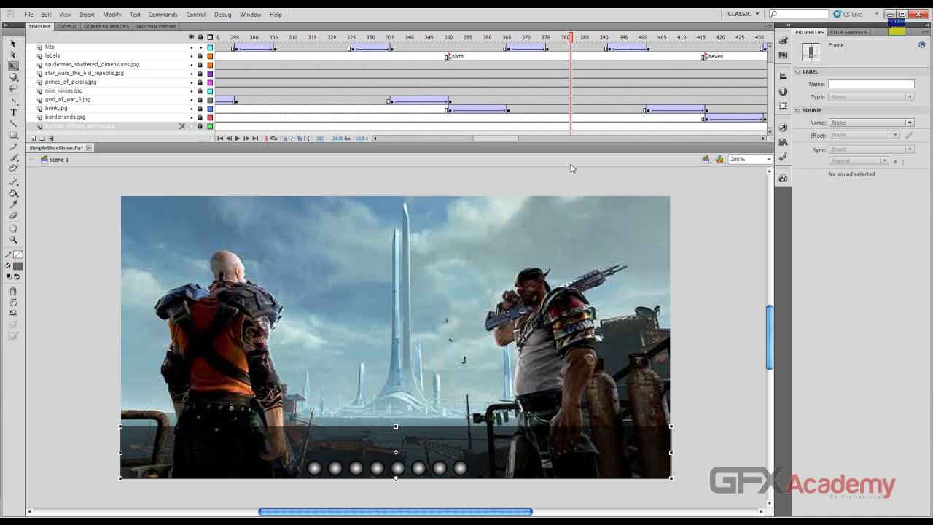
Lengthen the seventh slide by inserting 10 frames across all layers at frame 450, between the band's rise and fall.
left_click_drag(502, 142, 522, 142)
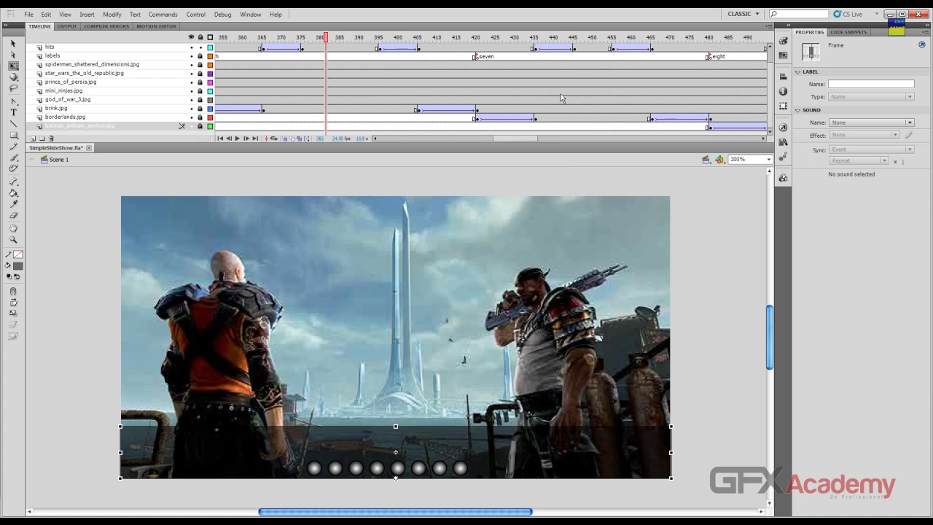
scroll(612, 64, "up", 2)
left_click(592, 50)
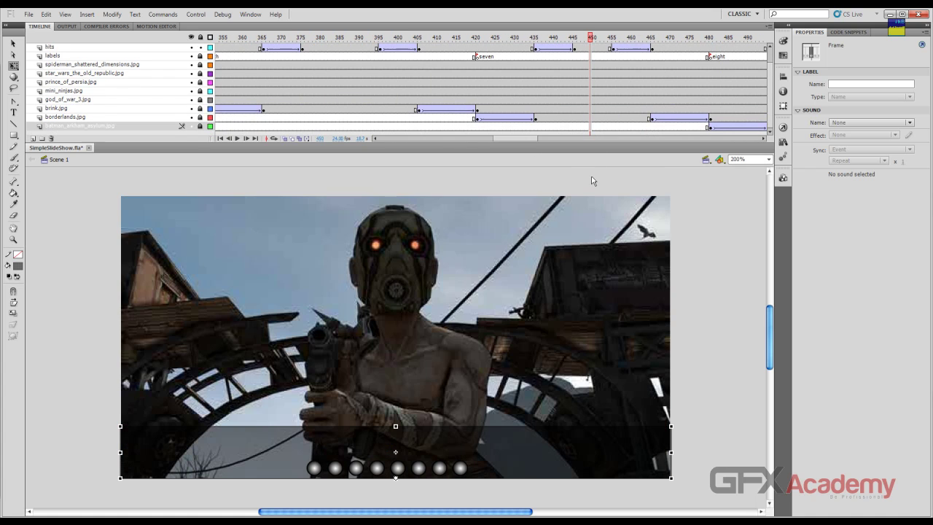
key("F5")
key("F5")
key("F5")
key("F5")
key("F5")
key("F5")
key("F5")
key("F5")
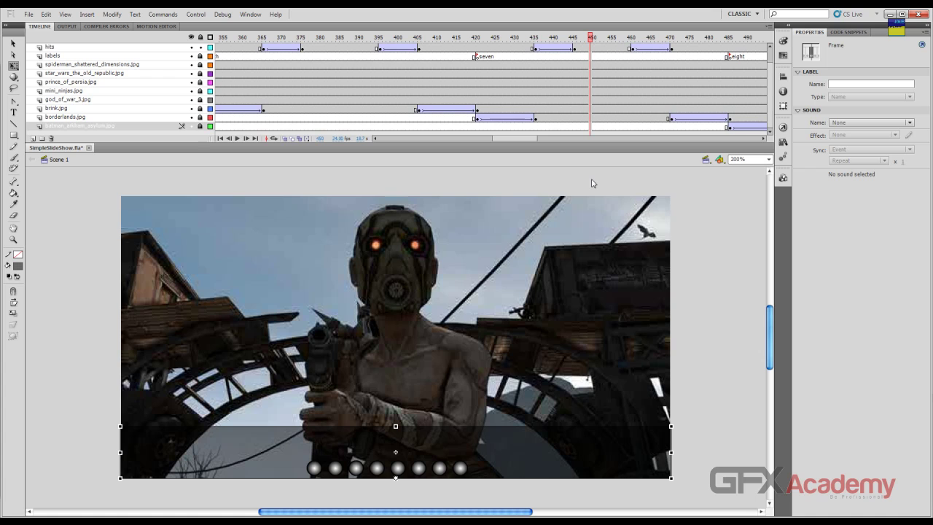
key("F5")
key("F5")
Lengthen the eighth slide by inserting 10 frames across all layers at frame 521, between the band's rise and fall.
left_click_drag(525, 142, 544, 138)
scroll(620, 59, "up", 1)
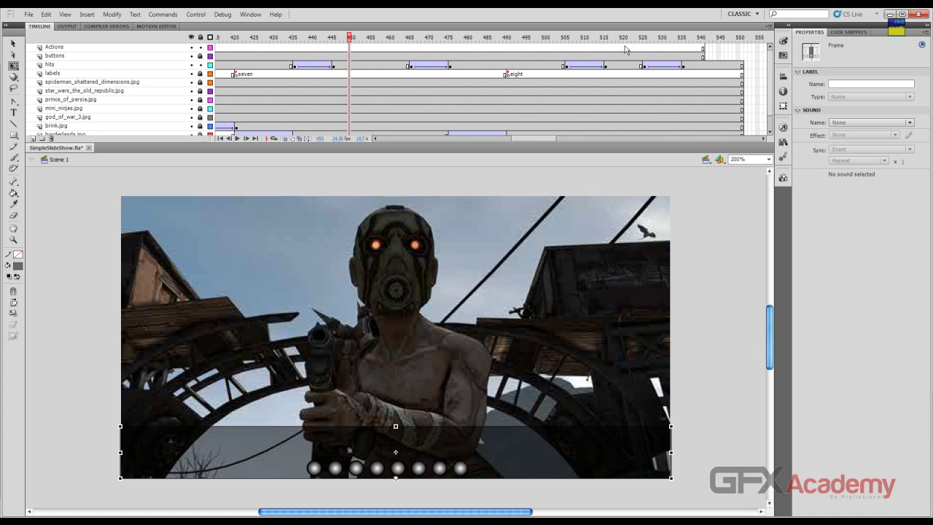
left_click(625, 49)
scroll(626, 88, "down", 1)
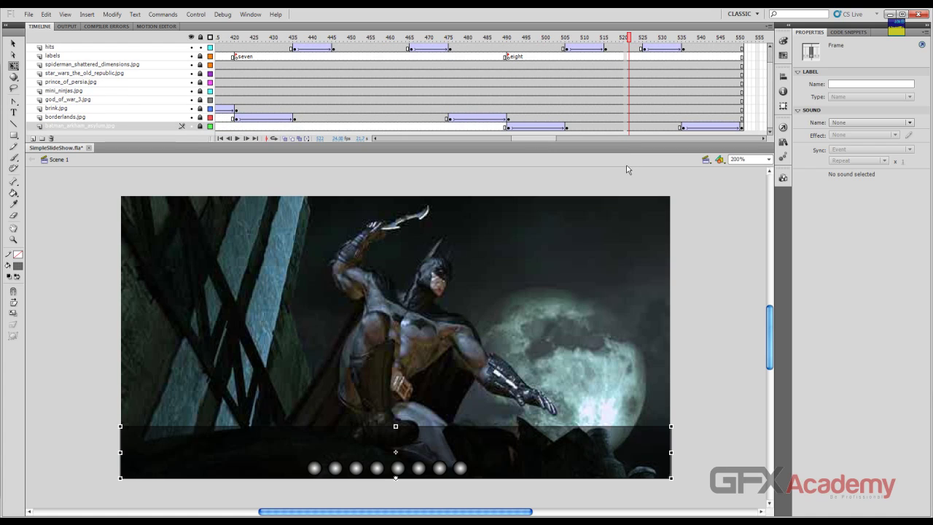
key("F5")
key("F5")
key("F5")
key("F5")
key("F5")
key("F5")
key("F5")
key("F5")
key("F5")
key("F5")
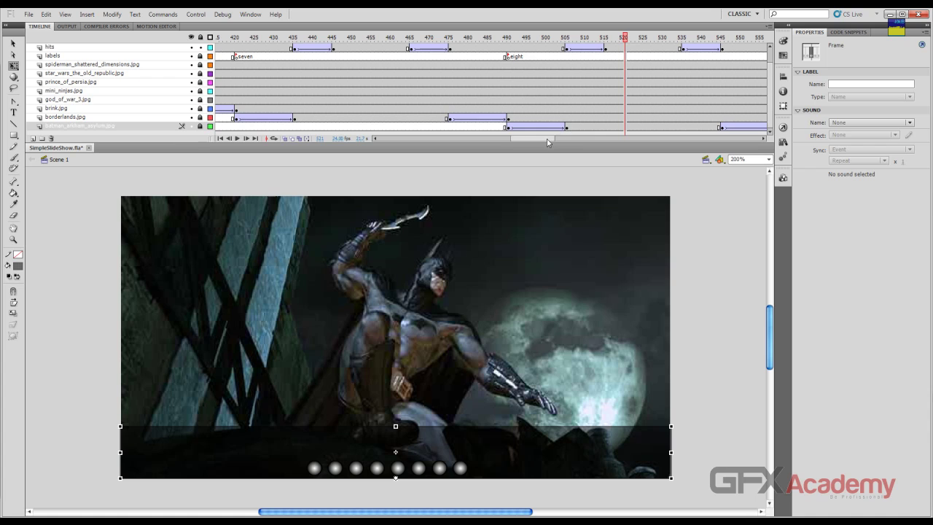
Extend the Actions and buttons layers to frame 561, where the other layers end, and save the file.
left_click_drag(547, 139, 579, 135)
scroll(580, 60, "up", 2)
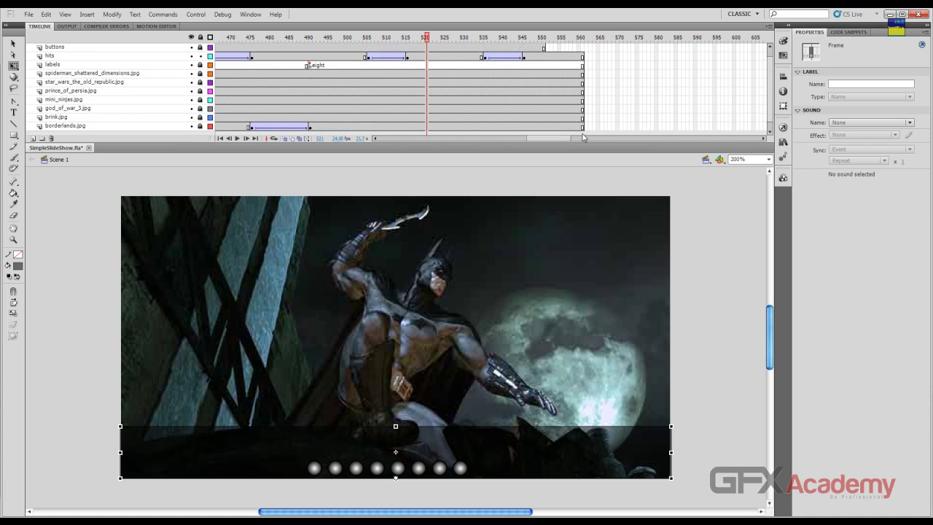
left_click(582, 48)
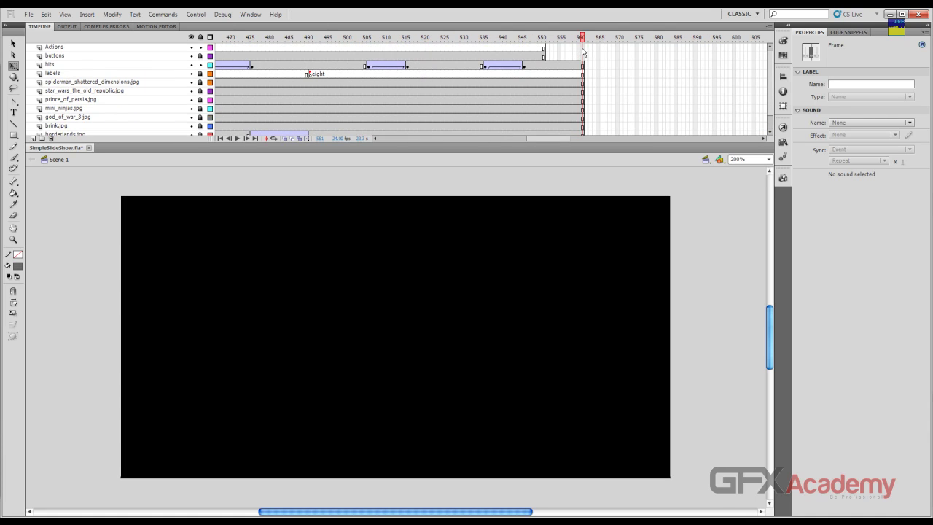
left_click(582, 49)
key("F5")
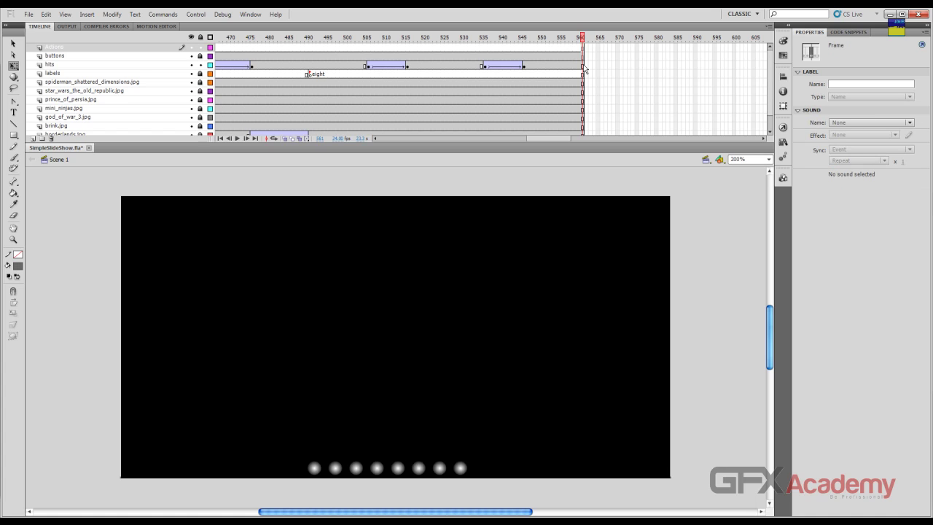
key("ctrl+s")
Test the movie to preview the lengthened slideshow, and close the preview.
mouse_move(551, 141)
left_mouse_down()
mouse_move(505, 146)
mouse_move(559, 139)
left_mouse_up()
scroll(534, 110, "down", 1)
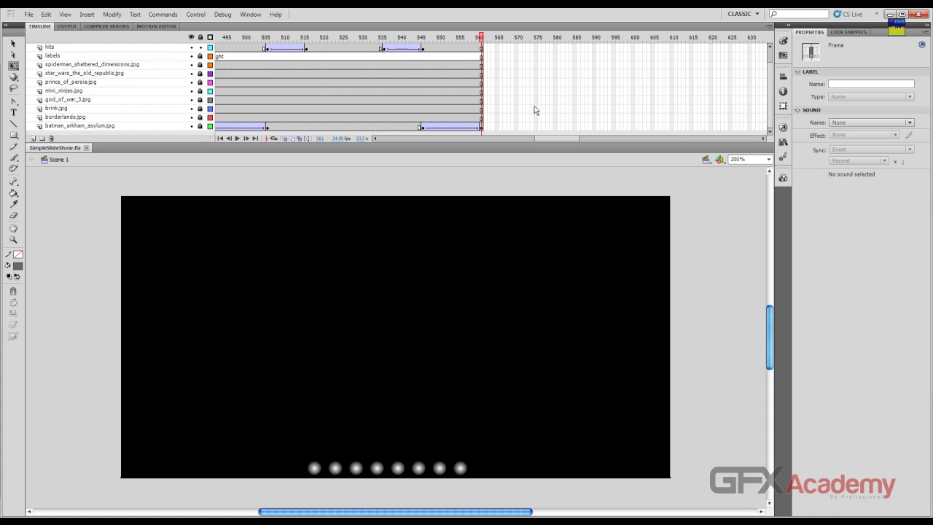
scroll(492, 118, "up", 1)
key("ctrl+Return")
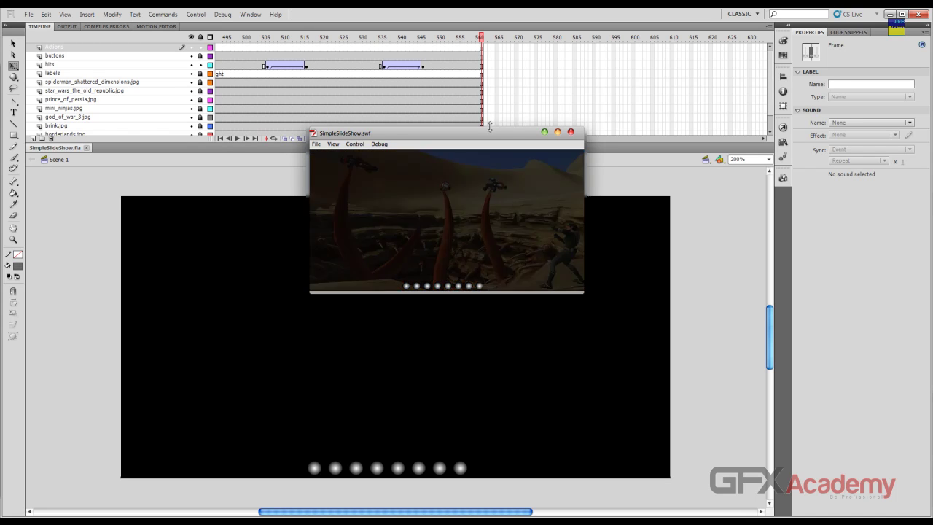
key("ctrl+w")
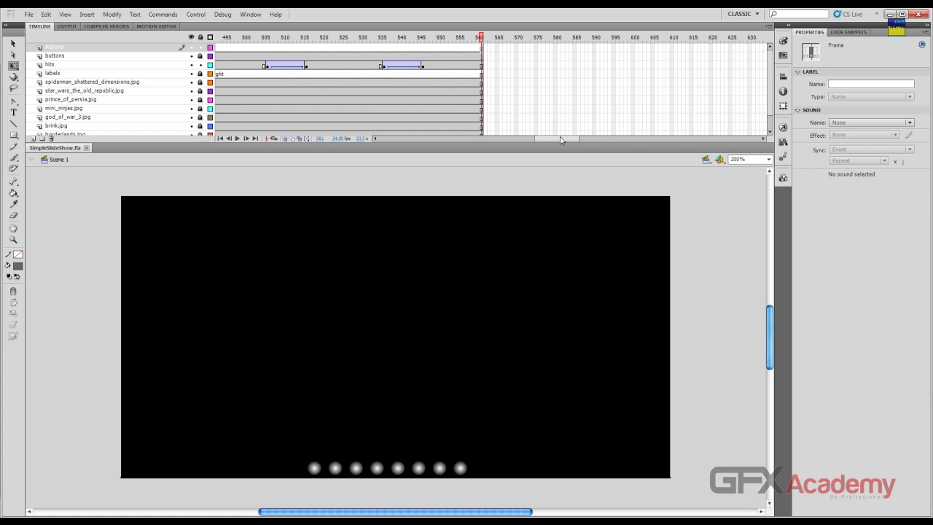
Lock the hits layer and add a new layer named "texts" directly above it.
left_click_drag(560, 140, 355, 133)
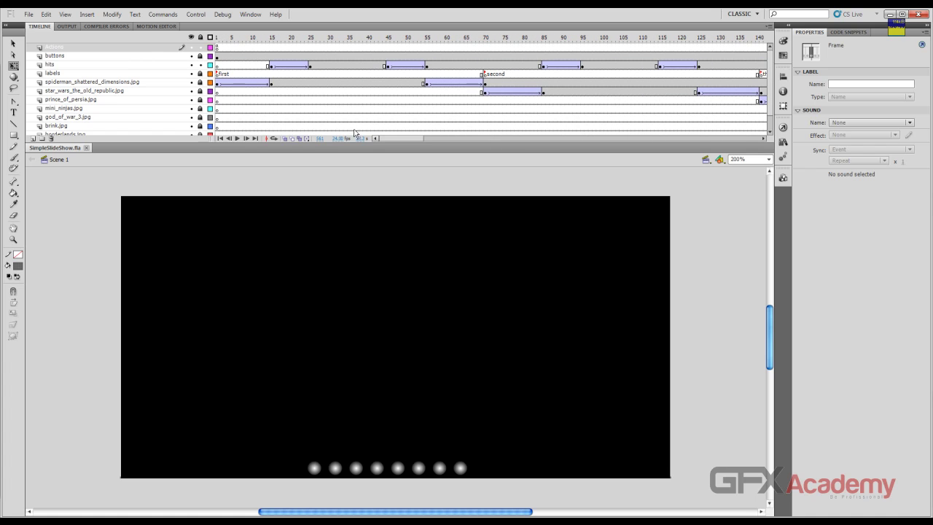
left_click(146, 65)
left_click(200, 65)
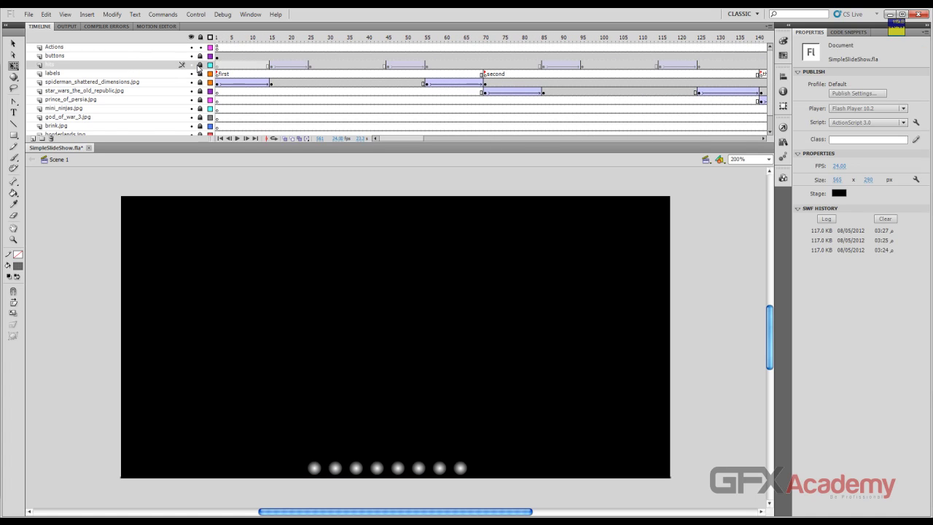
left_click(32, 138)
double_click(64, 65)
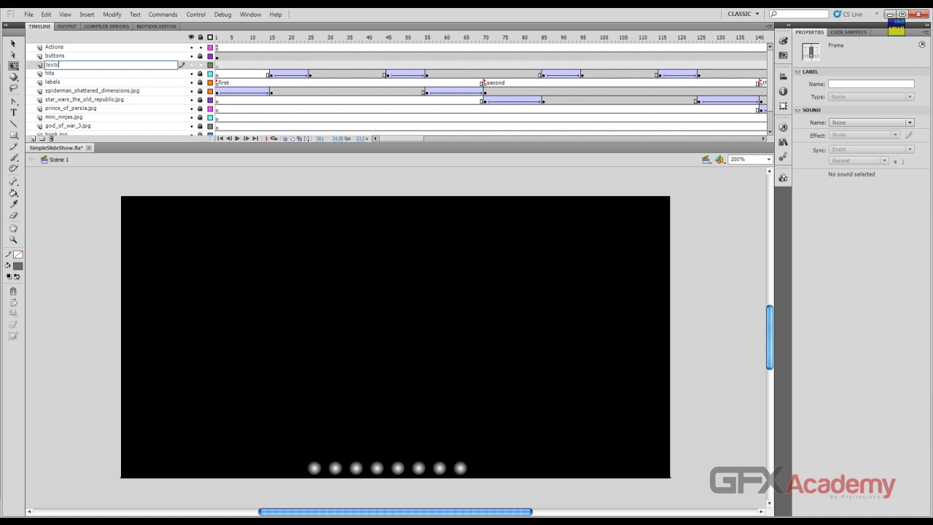
key("Return")
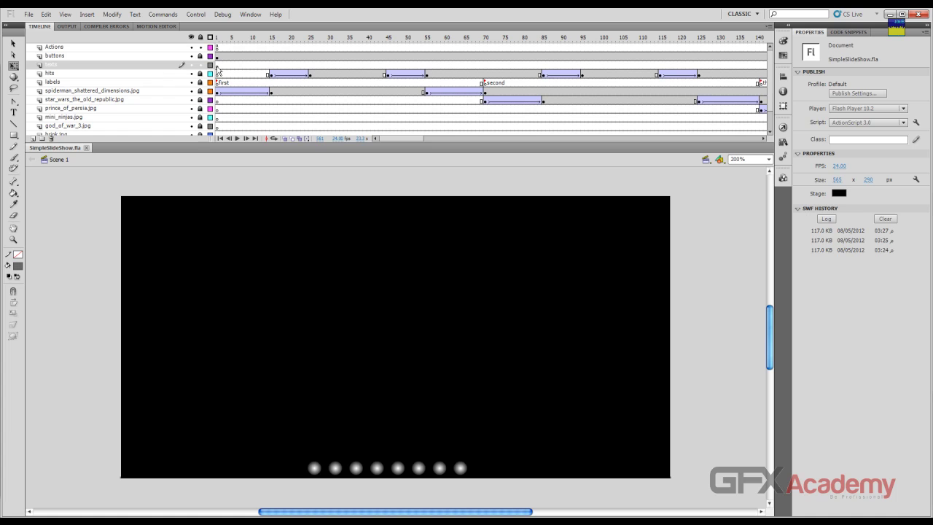
Insert a blank keyframe on the texts layer at frame 25, where the first slide's band is fully raised.
left_click_drag(230, 41, 310, 40)
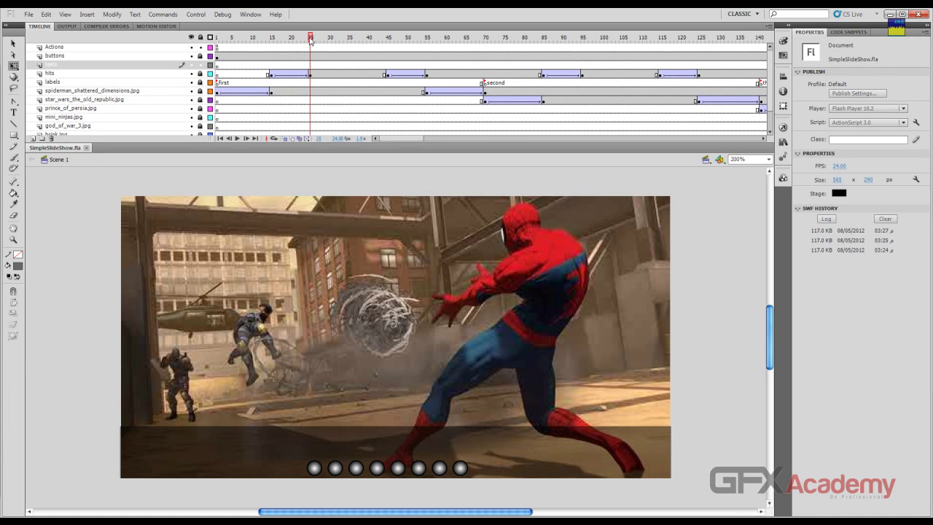
left_click(13, 113)
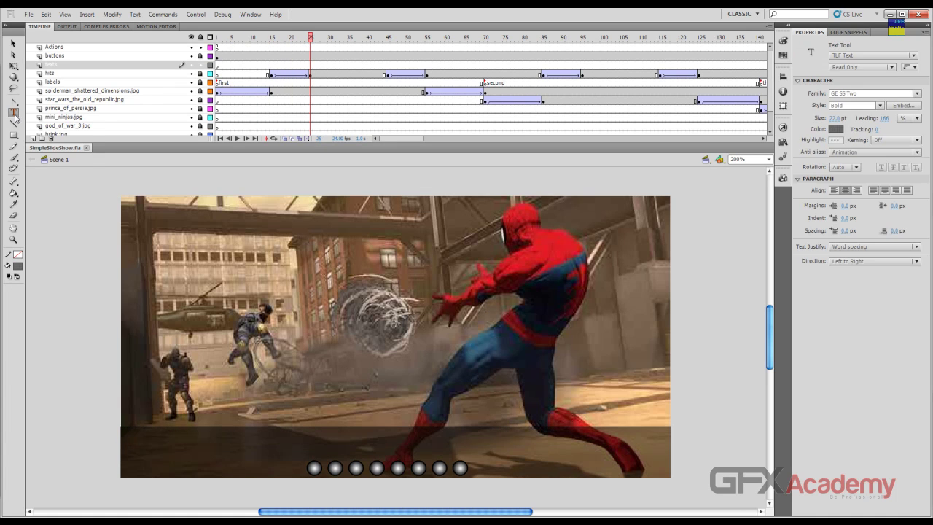
left_click(311, 67)
right_click(310, 67)
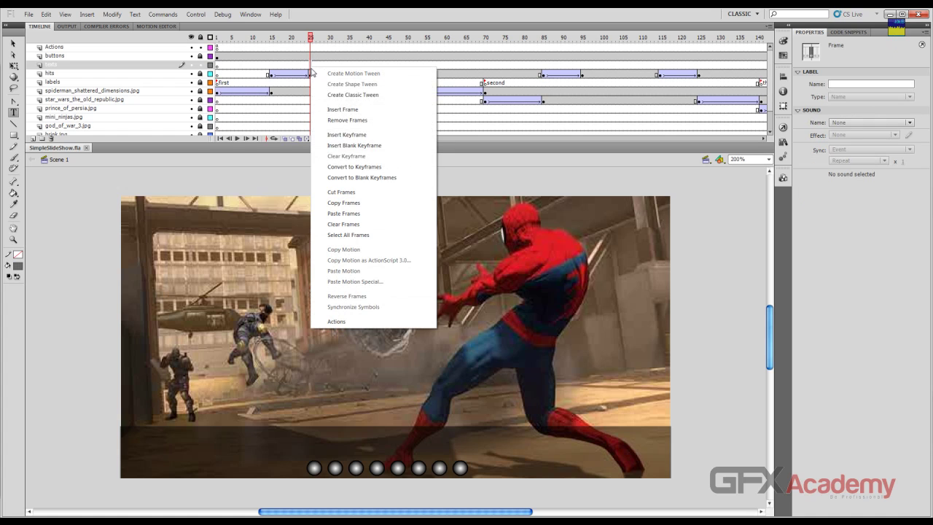
left_click(365, 145)
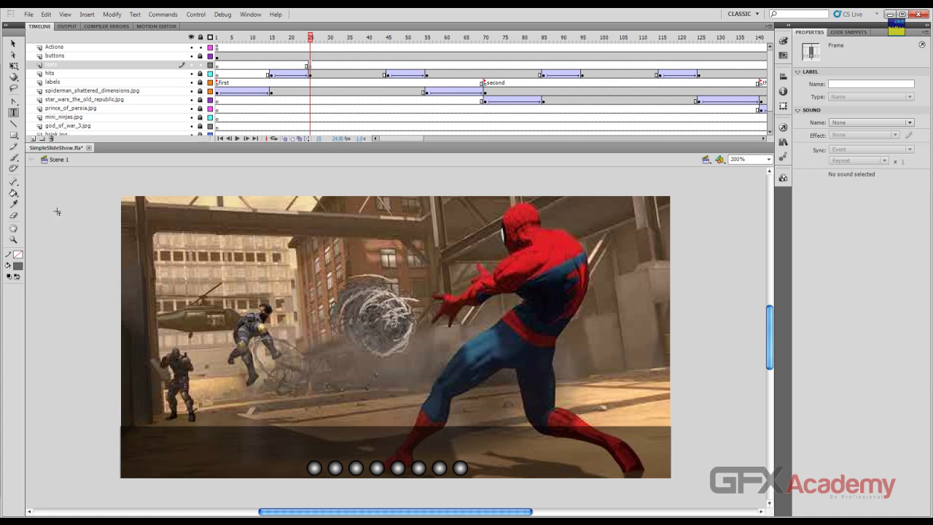
Set the Text tool's fill colour to white (#FFFFFF) and edit its alpha.
left_click(16, 268)
left_click(25, 321)
left_click(17, 269)
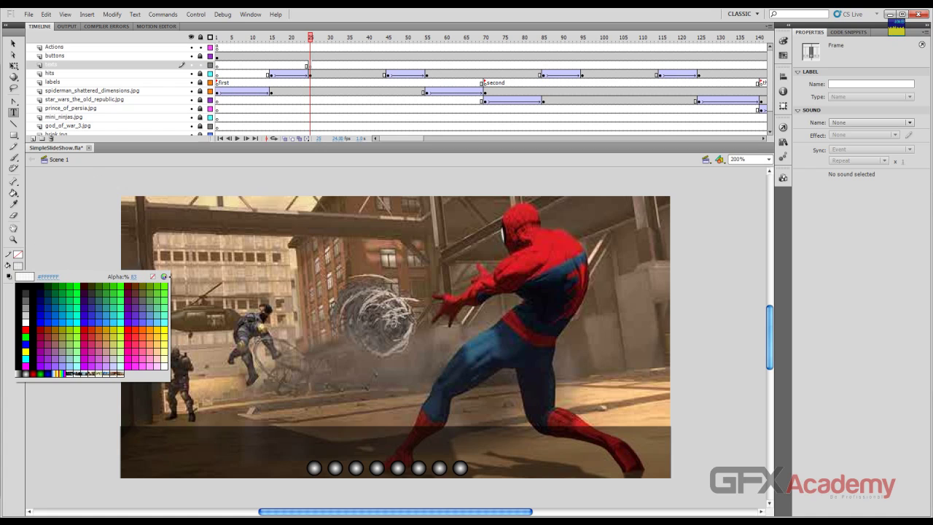
left_click(135, 277)
Add the title "Spider Man" and place it in the band's upper-left corner at about X 3.55, Y 241.
left_click(143, 442)
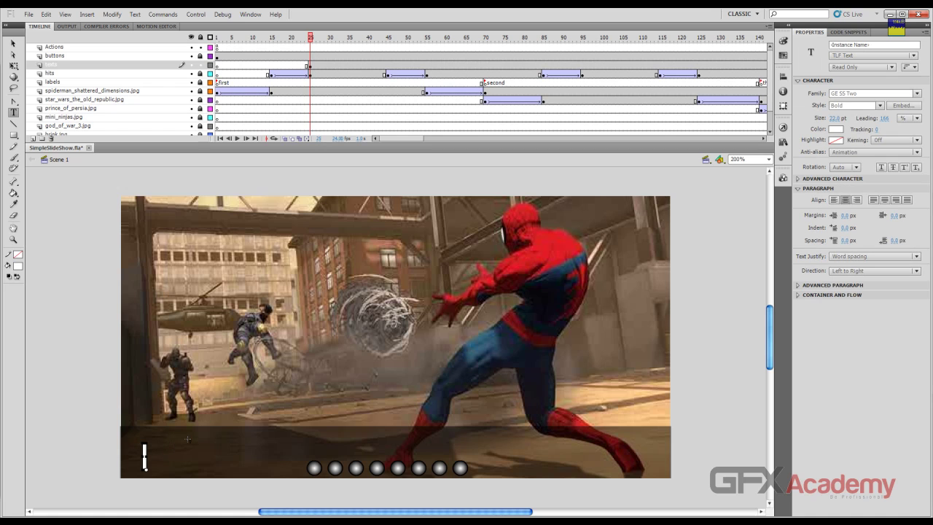
type("Spider")
type("Man")
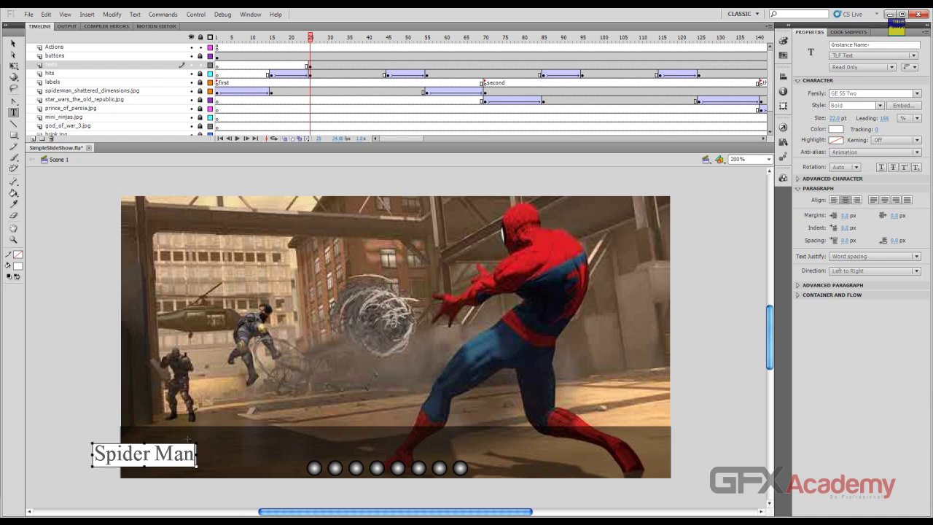
left_click(12, 44)
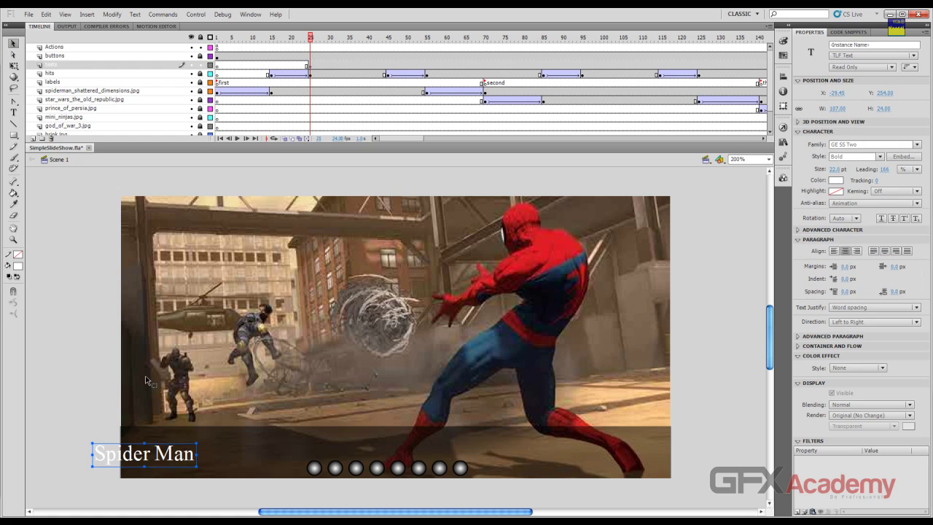
left_click_drag(151, 449, 191, 443)
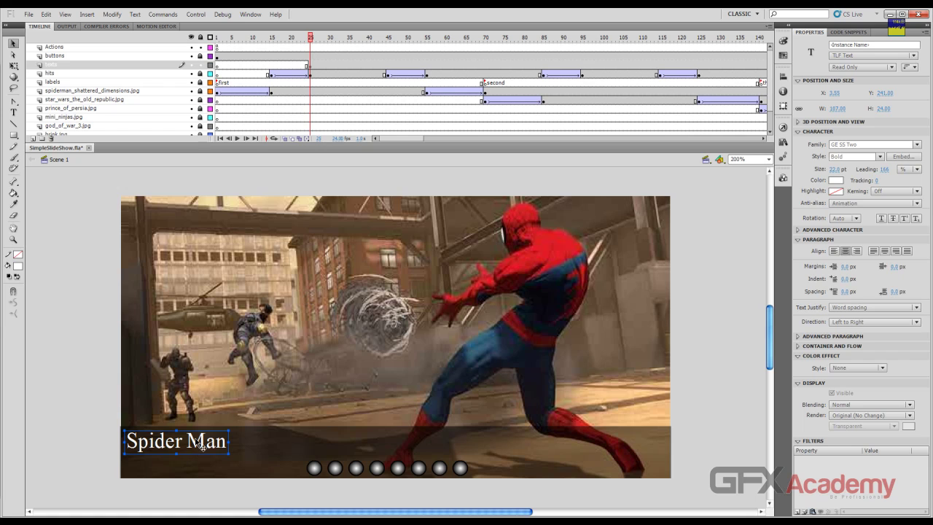
Add a 14 pt text reading "GFXacademy Produced Professional Courses" below the Spider Man title.
left_click(14, 113)
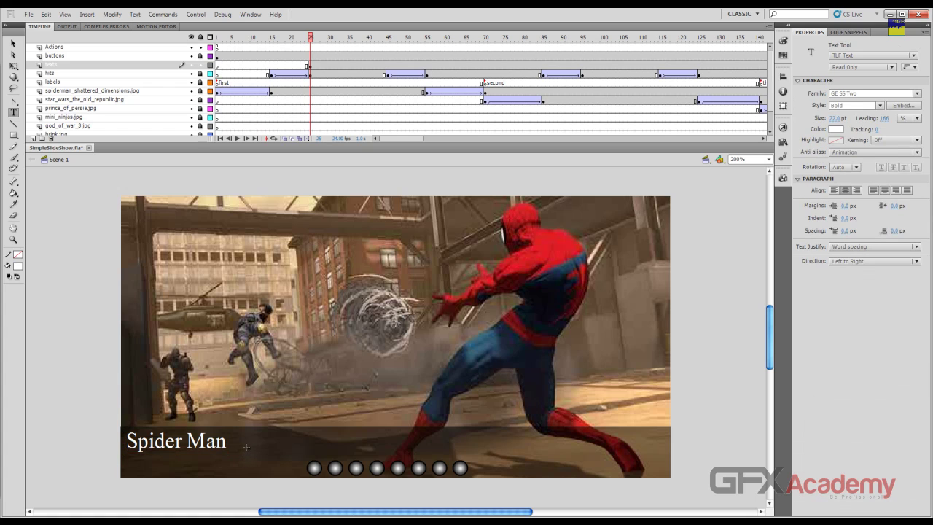
left_click(838, 117)
key("Return")
left_click(145, 466)
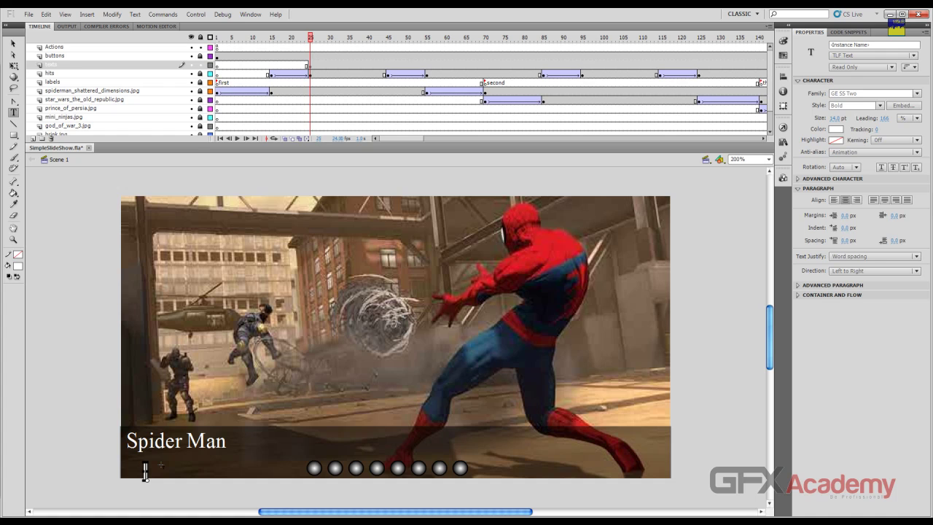
type("GFXacade")
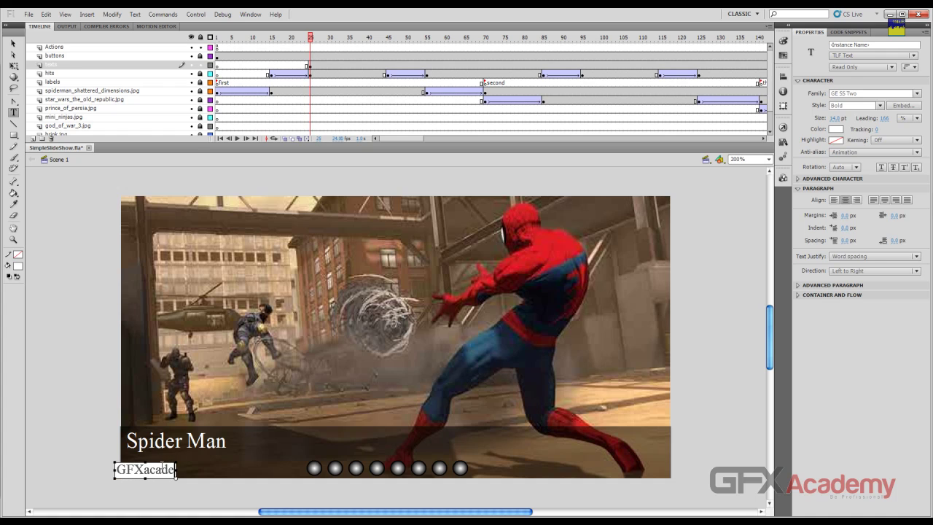
type("my")
key("Escape")
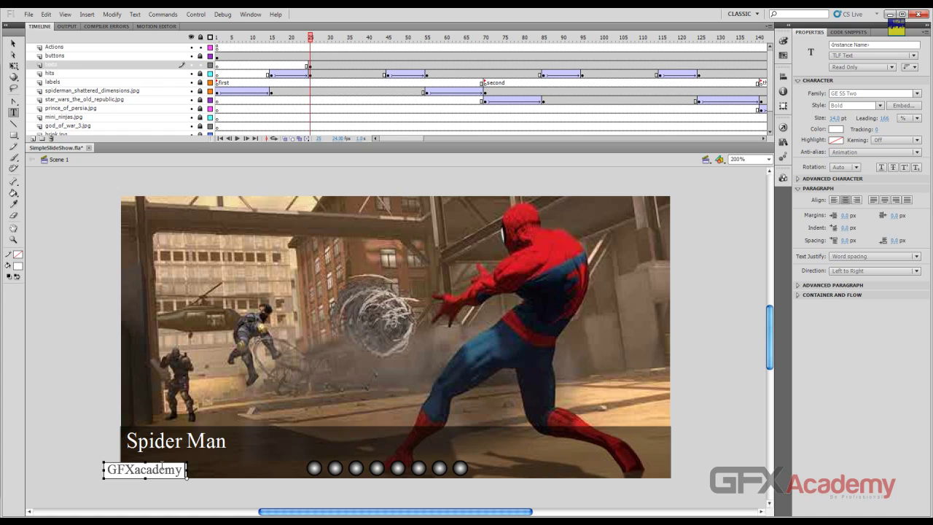
type("Pro")
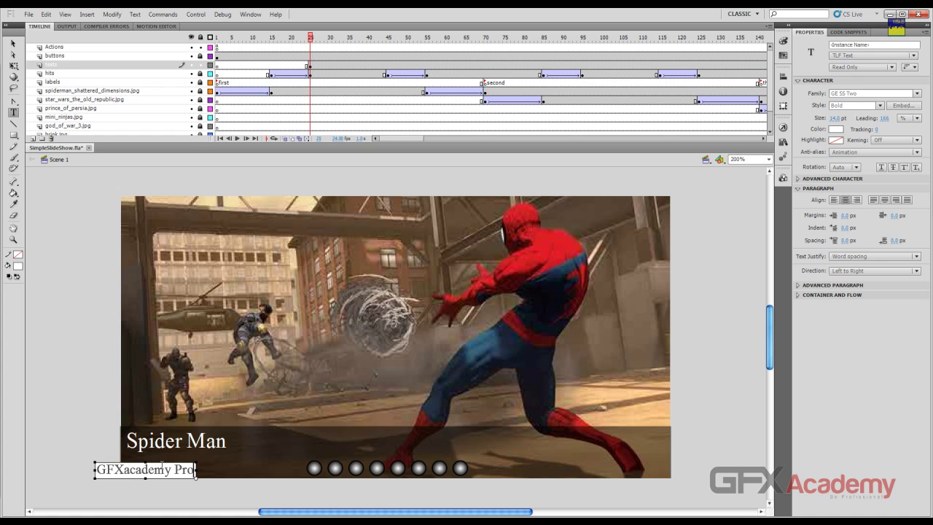
type("du")
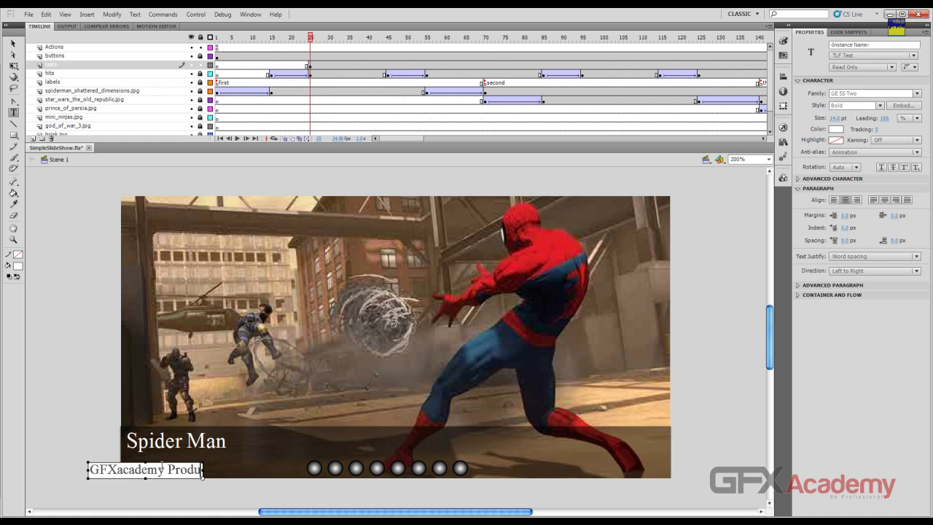
type("ced")
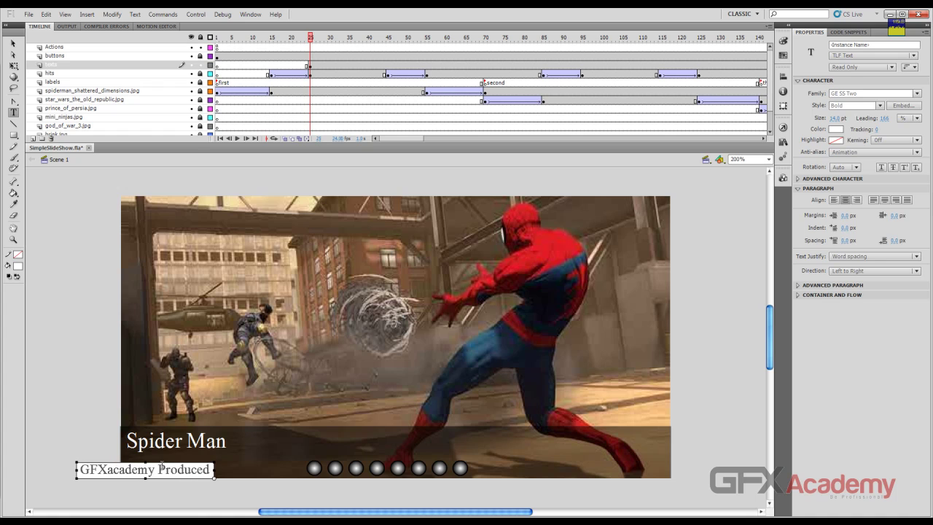
type(" Profe")
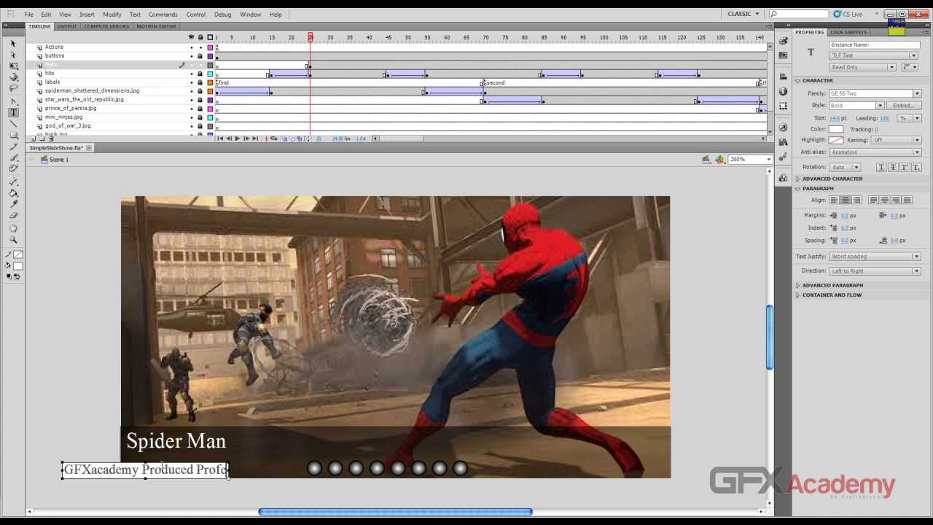
type("ssional")
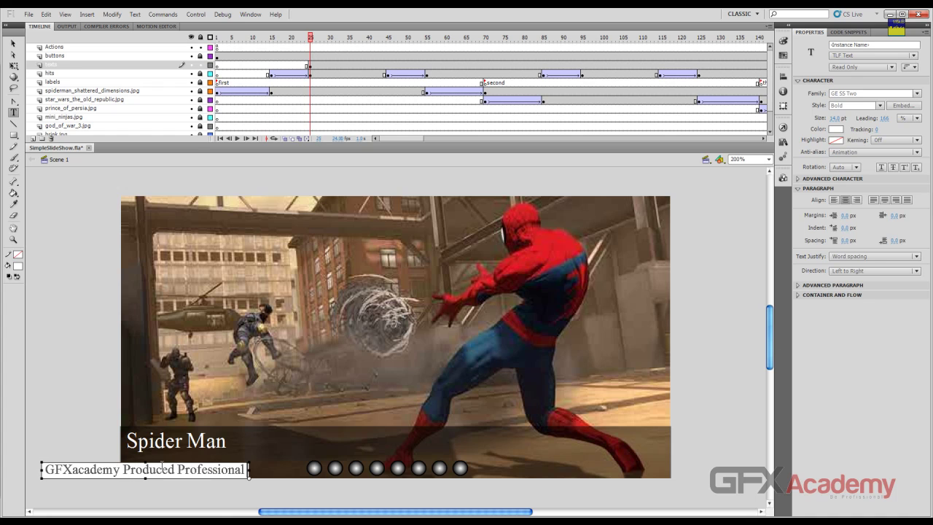
type(" Courses")
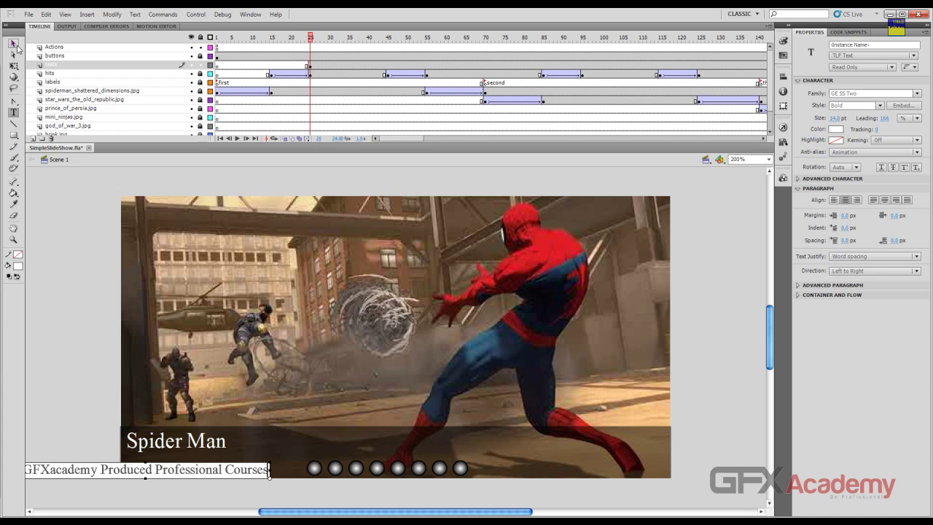
Move the caption onto the band directly beneath the title, at about X 2.05, Y 268.5.
left_click(13, 43)
left_click_drag(238, 480, 386, 451)
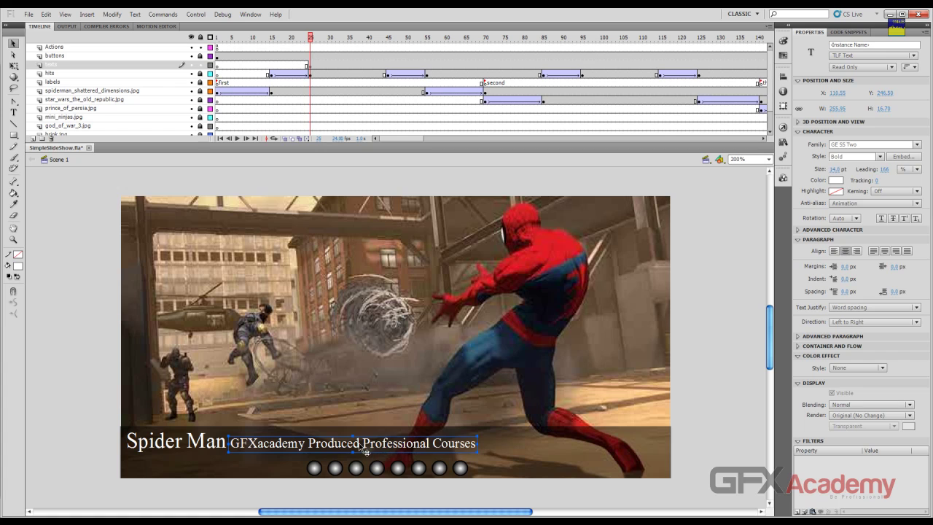
left_click_drag(265, 446, 164, 470)
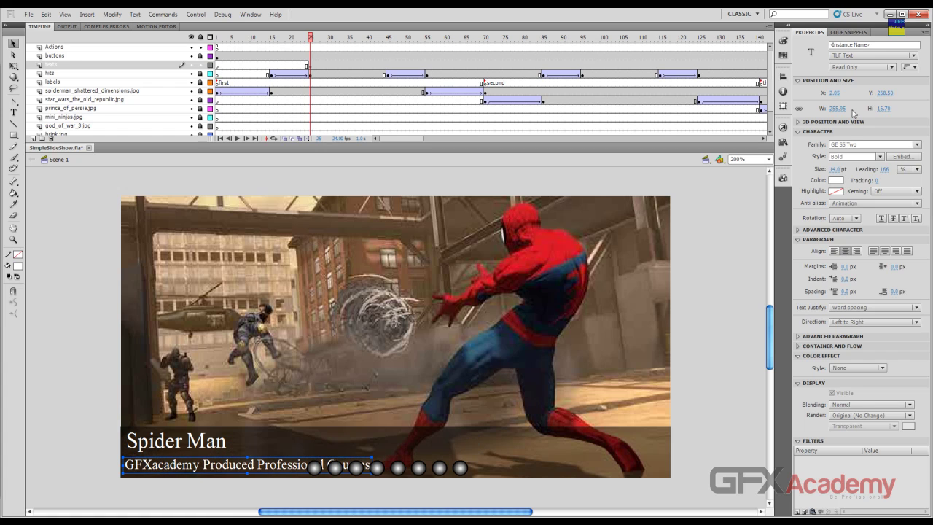
Reduce the caption's font size to 10 pt and reposition it under the title at about X 3.55, Y 268.5.
left_click_drag(836, 170, 832, 171)
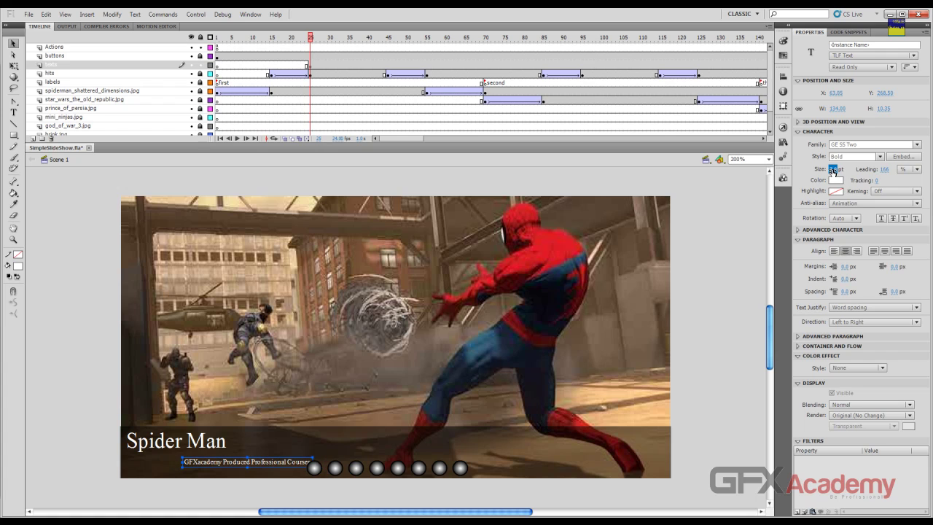
left_click_drag(263, 460, 202, 466)
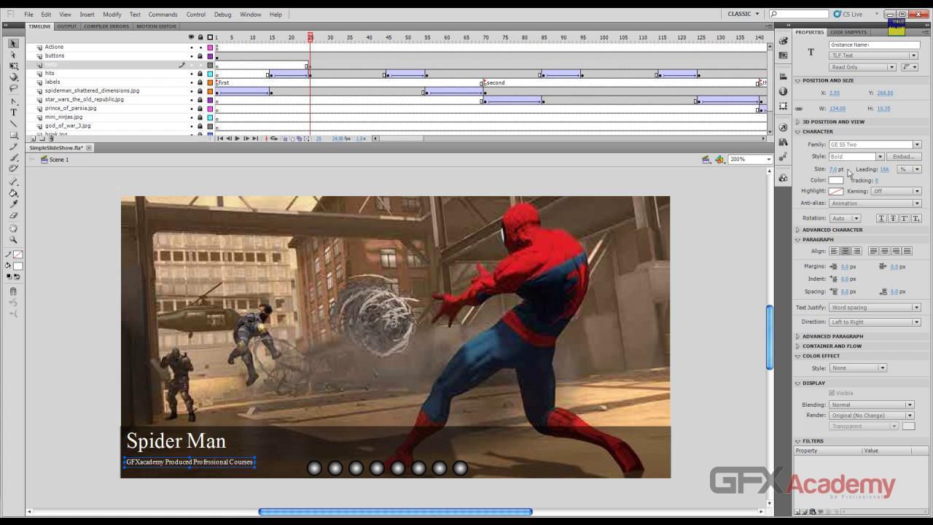
left_click(833, 169)
type("10")
key("Return")
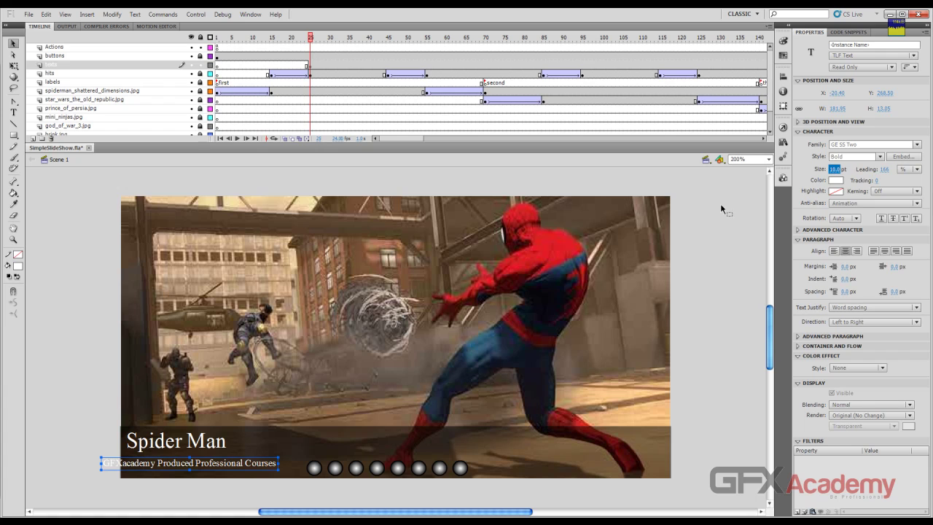
left_click_drag(168, 470, 180, 470)
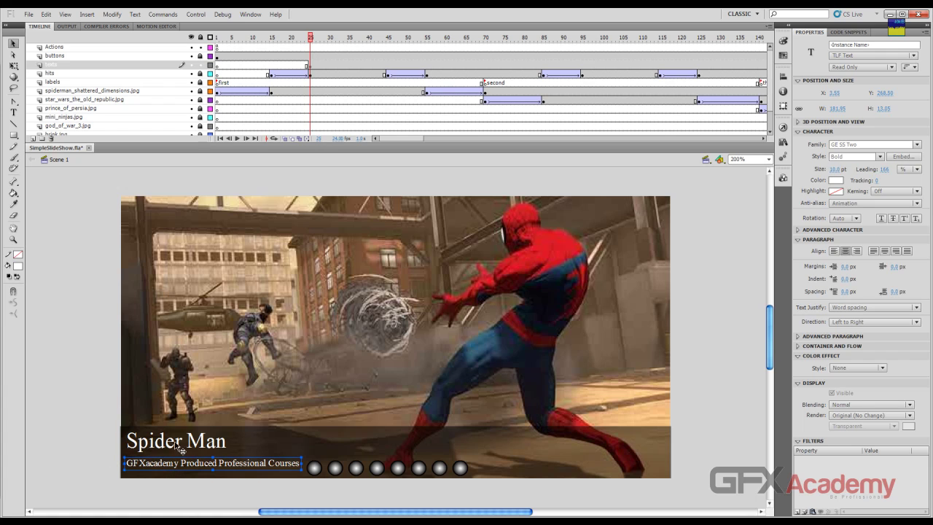
Align the left edges of the title and the caption.
left_click(180, 448, "shift")
left_click(784, 77)
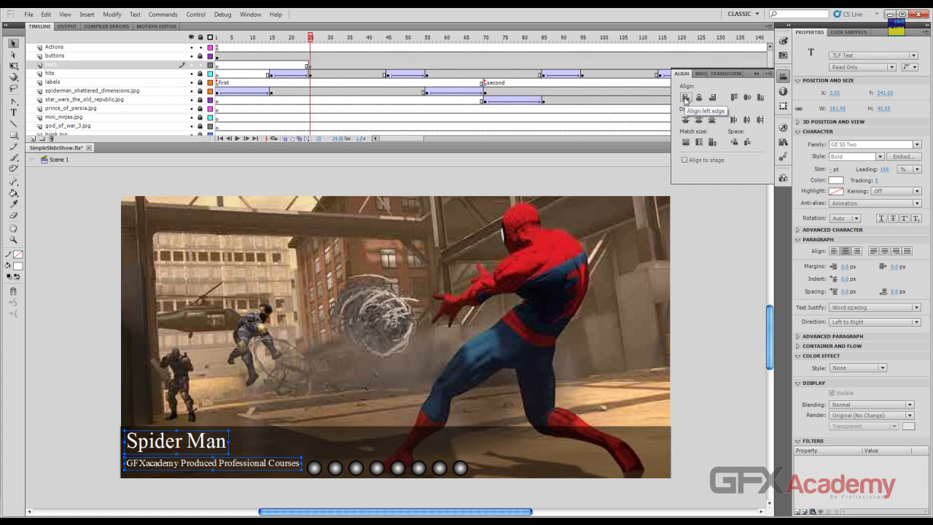
left_click(69, 317)
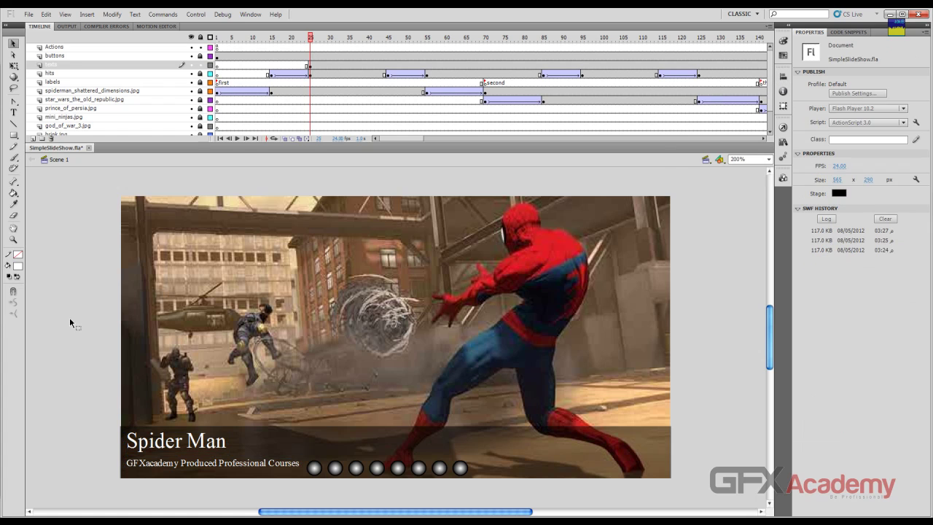
Change the caption's text colour to light grey.
left_click(177, 467)
left_click(837, 180)
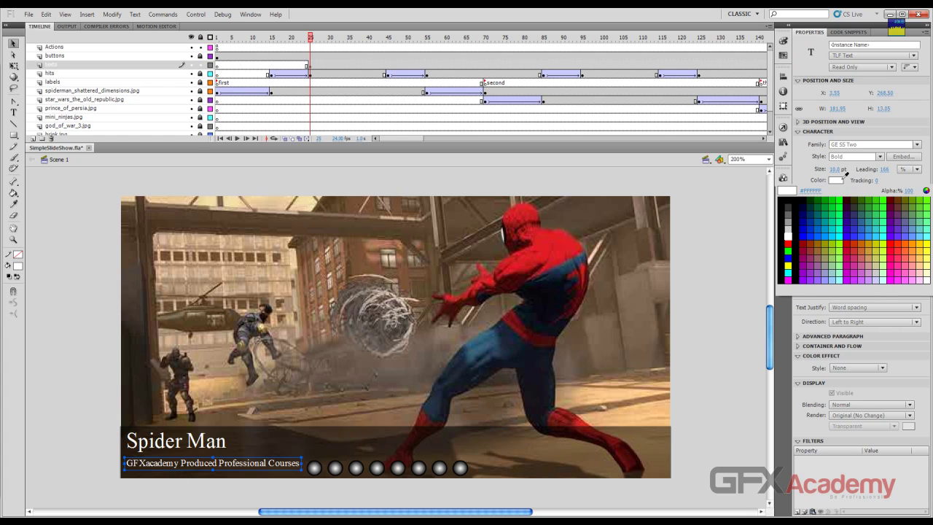
left_click(791, 228)
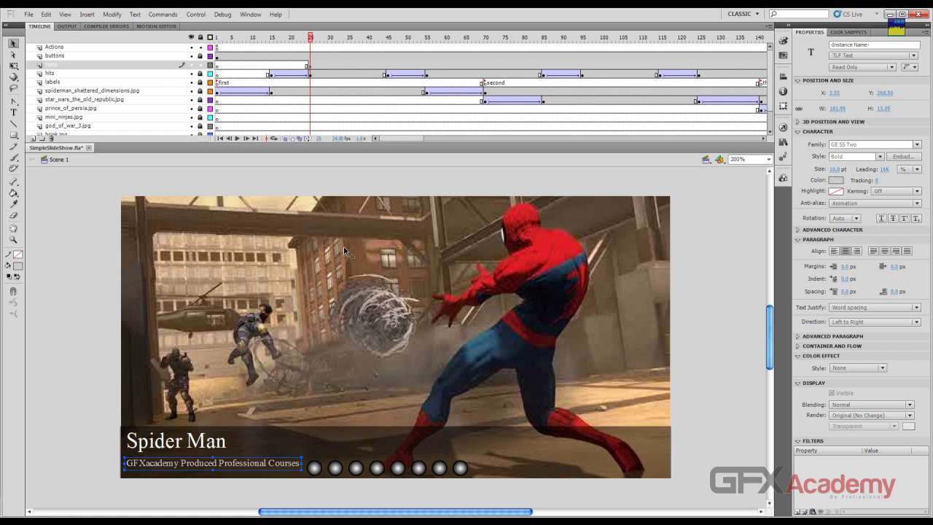
left_click(86, 356)
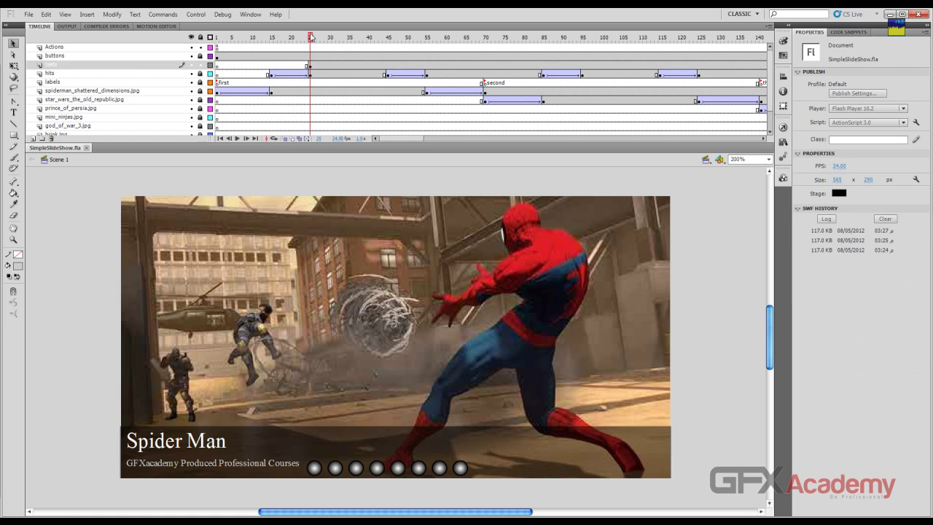
Insert a blank keyframe on the texts layer at frame 45, where the first slide's band starts to lower.
left_click_drag(311, 37, 388, 56)
left_click(388, 67)
right_click(388, 67)
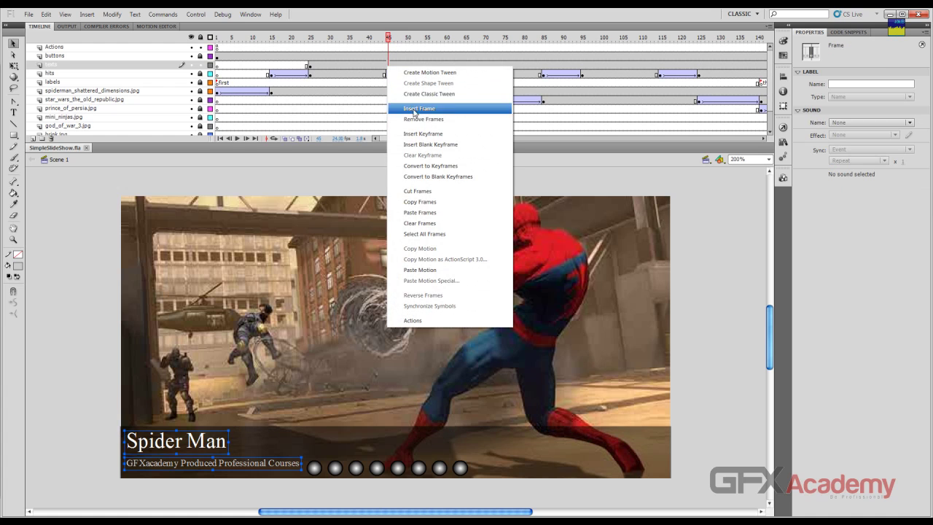
left_click(433, 144)
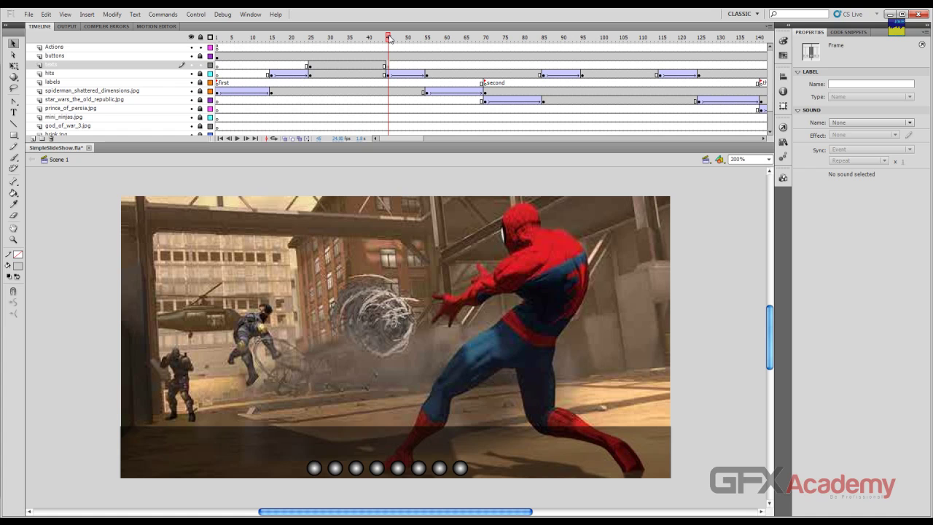
Test the movie to check the title and caption on the first slide, and close the preview.
left_click_drag(389, 39, 432, 40)
key("ctrl+Return")
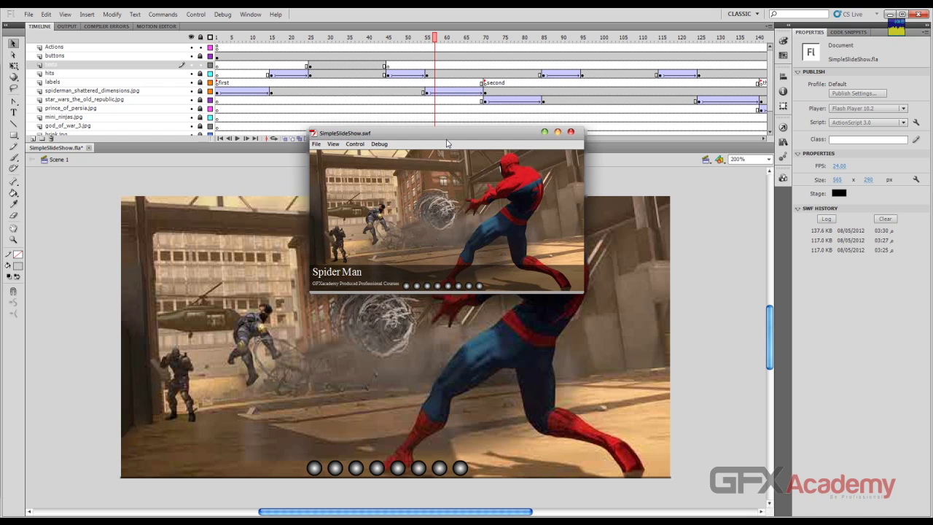
left_click(571, 133)
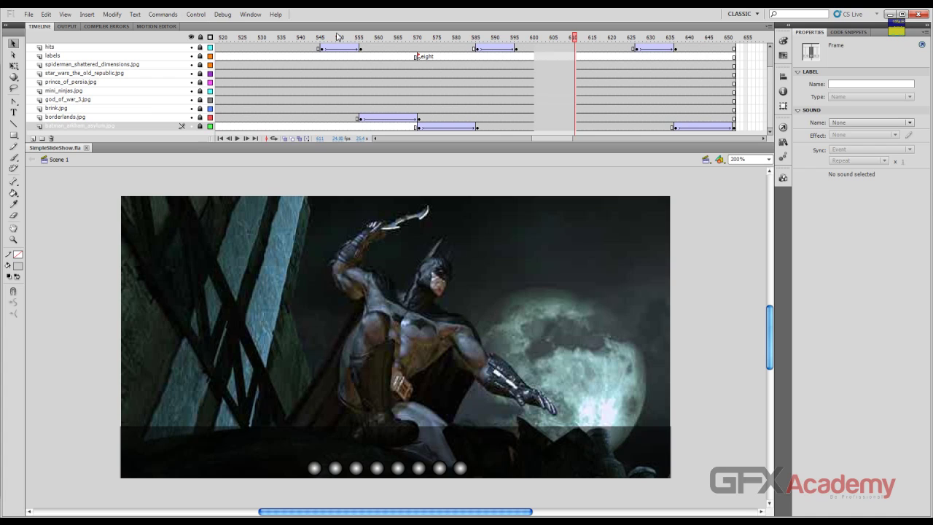
Test the lengthened slideshow again to check the timing of its slides, and close the preview.
left_click(547, 66)
scroll(546, 70, "up", 1)
key("ctrl+Return")
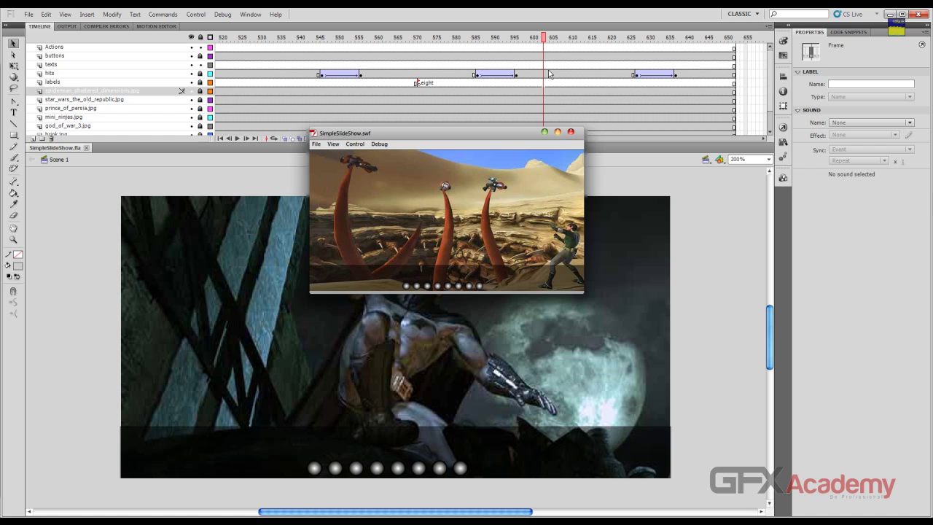
left_click(570, 133)
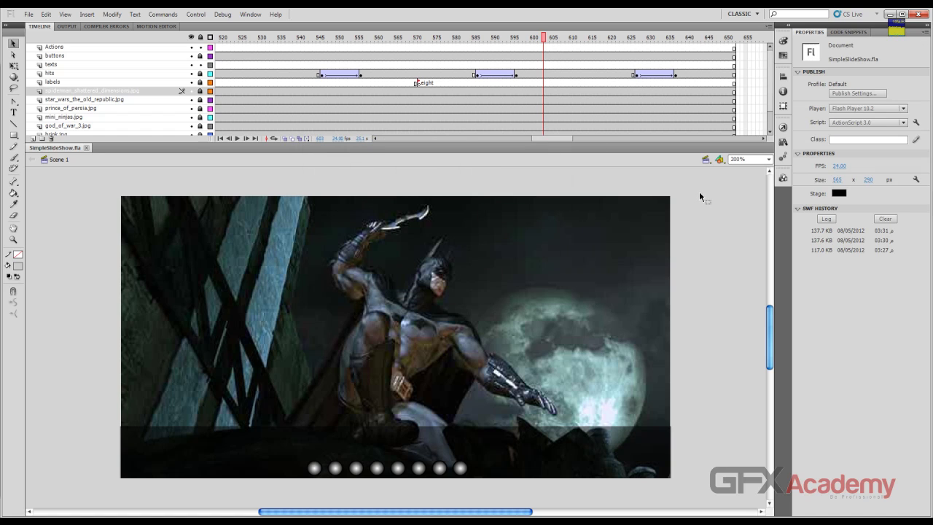
Set the document's frame rate to 20 fps and test the movie at that speed.
left_click(843, 165)
type("20")
key("Return")
key("ctrl+Return")
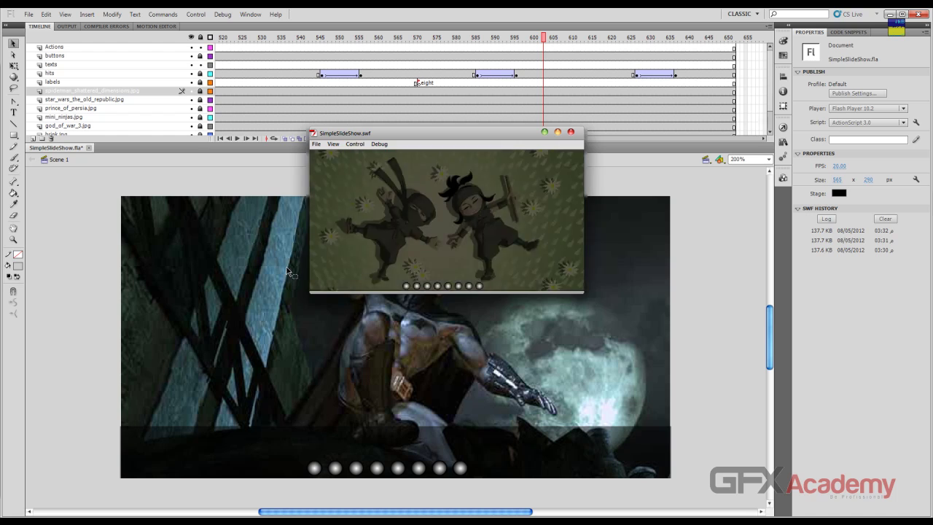
left_click(543, 133)
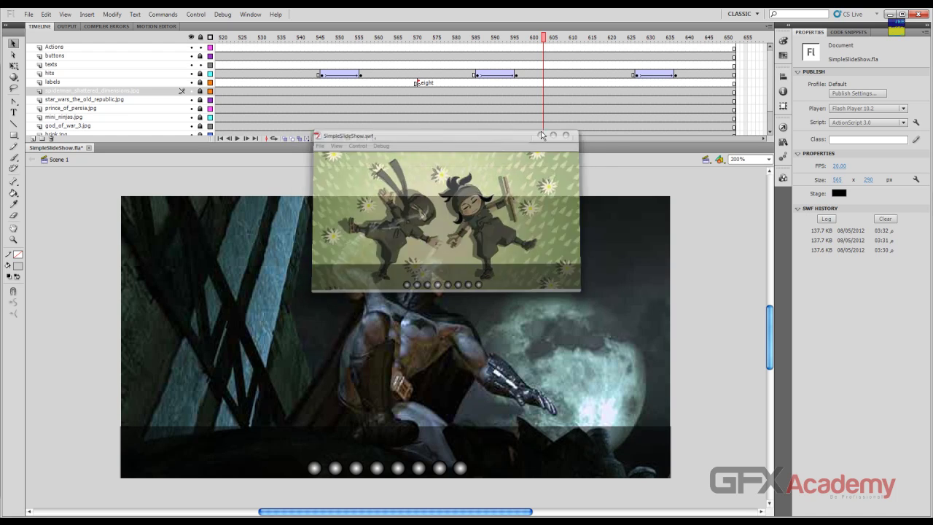
Insert a blank keyframe on the texts layer at frame 107, where the second slide's band is fully raised.
left_click_drag(539, 139, 388, 137)
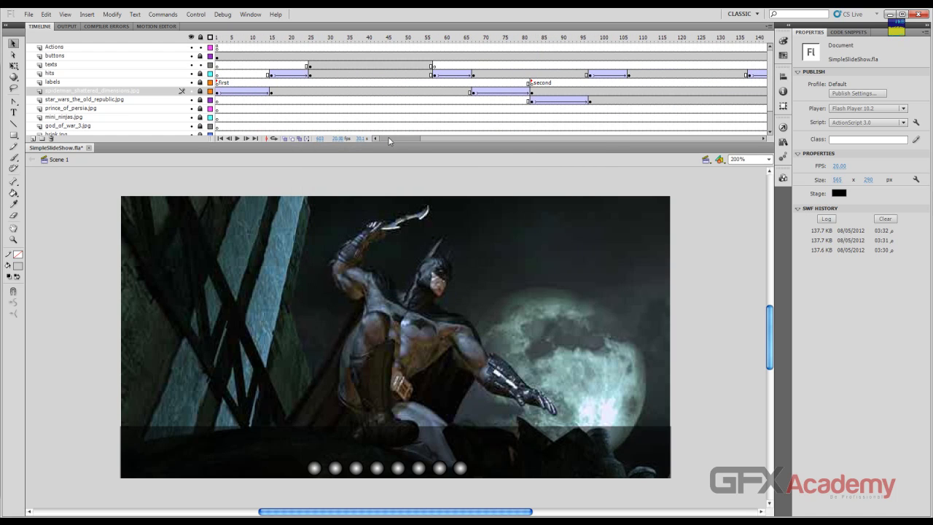
left_click_drag(221, 39, 592, 45)
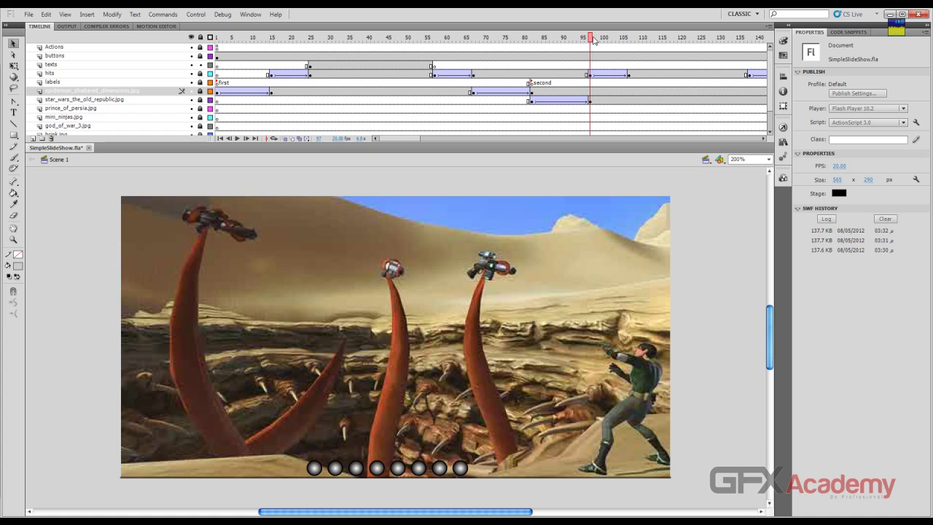
left_click_drag(593, 41, 631, 41)
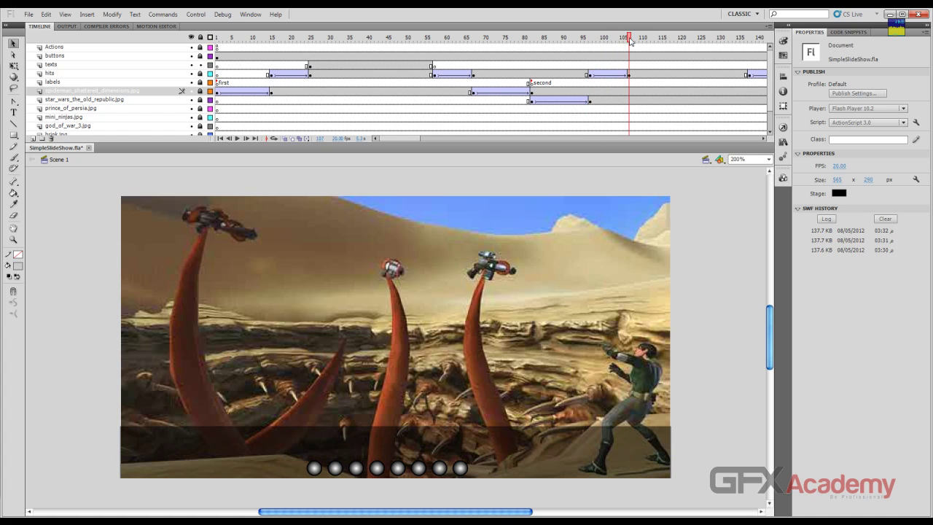
left_click(630, 68)
right_click(630, 67)
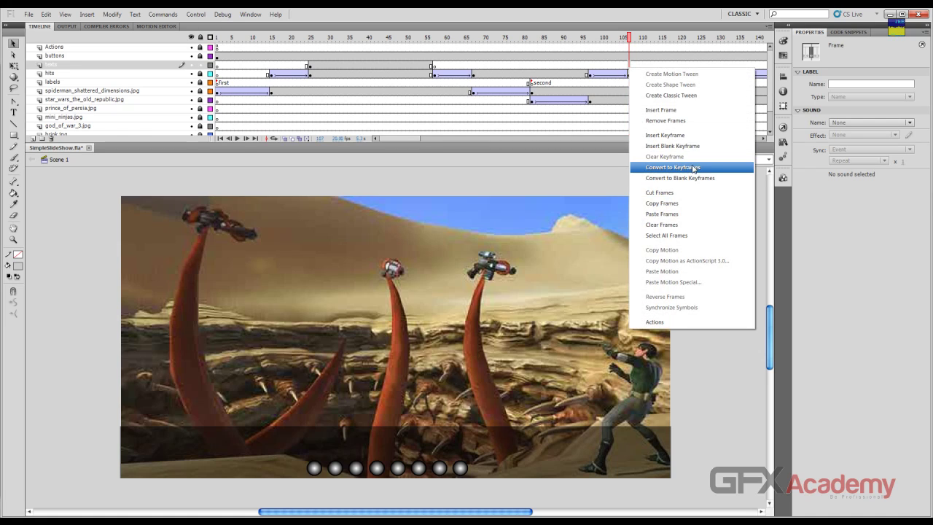
left_click(671, 146)
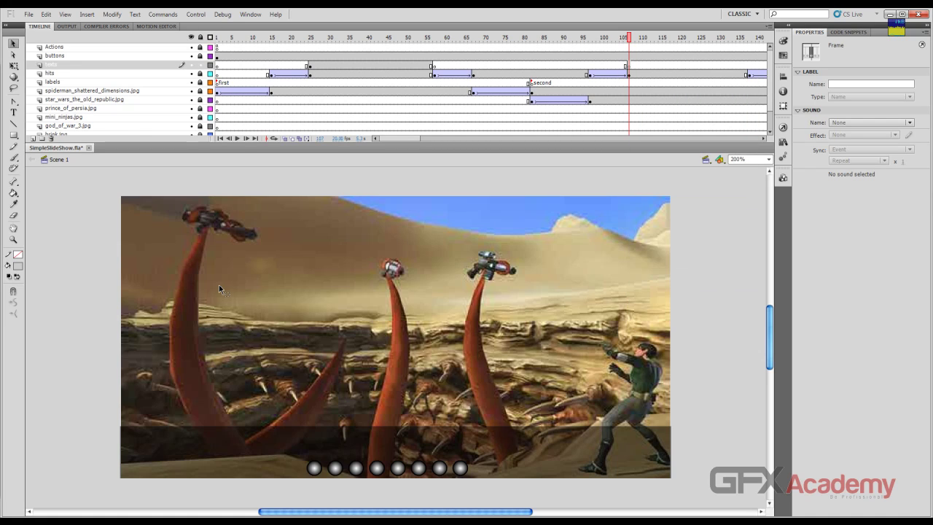
Add the text "Space Animation Films" on the second slide at frame 107 and place it over the lower left of the dark band.
left_click(13, 112)
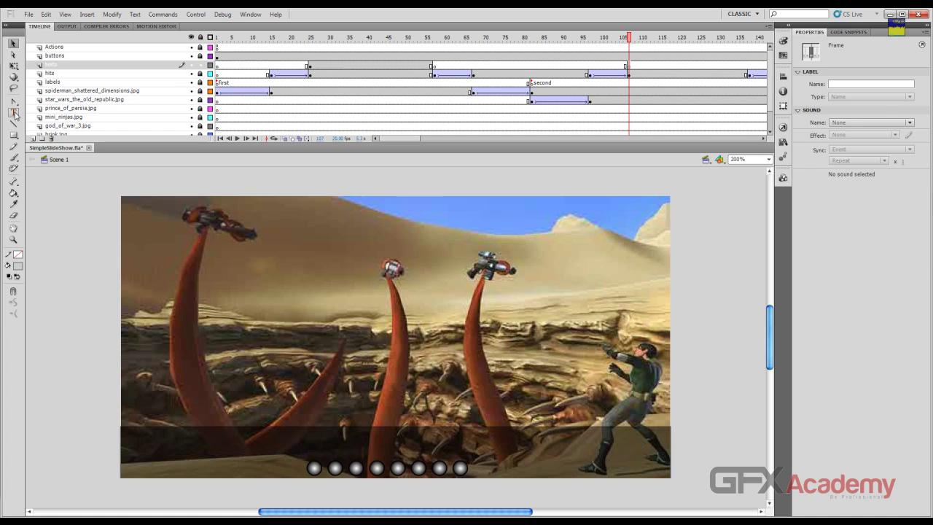
left_click(141, 442)
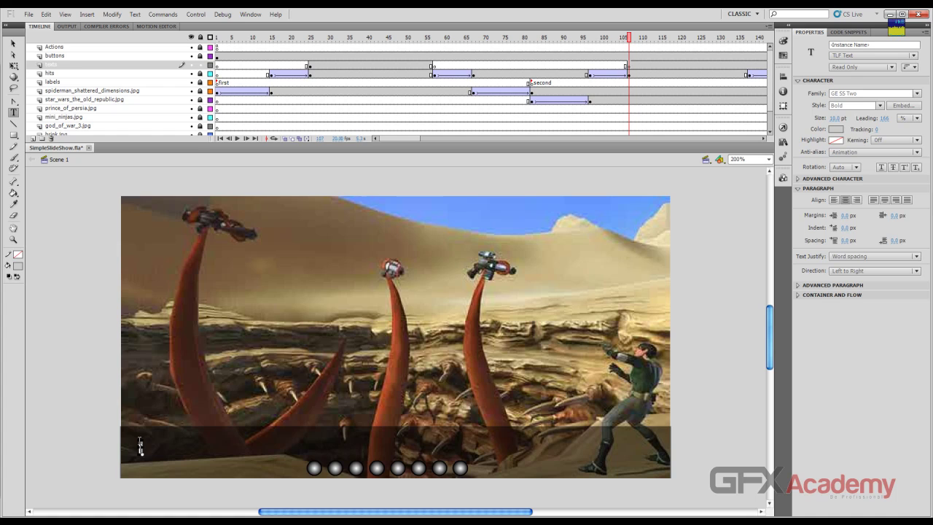
type("Star")
double_click(137, 440)
type("Fi")
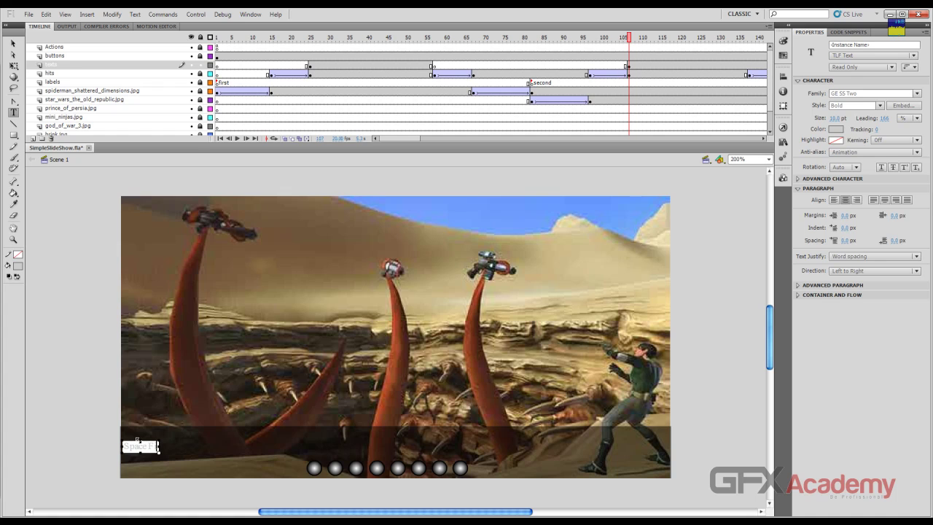
key("BackSpace")
key("BackSpace")
key("BackSpace")
type("Animation")
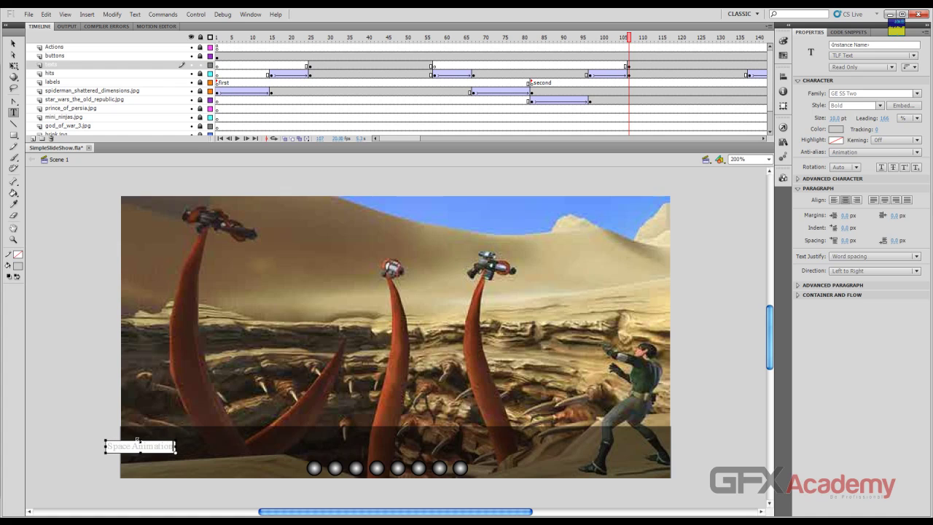
type(" Films")
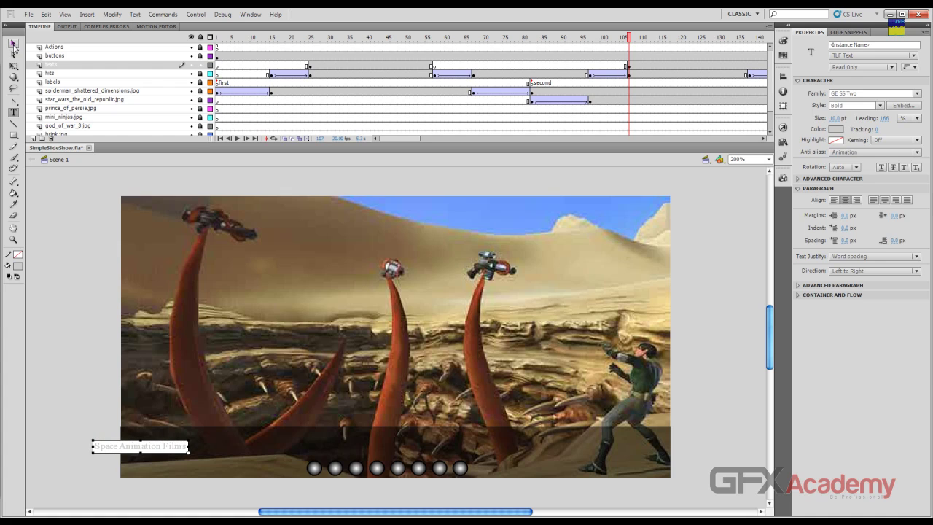
left_click(13, 43)
left_click_drag(163, 453, 194, 468)
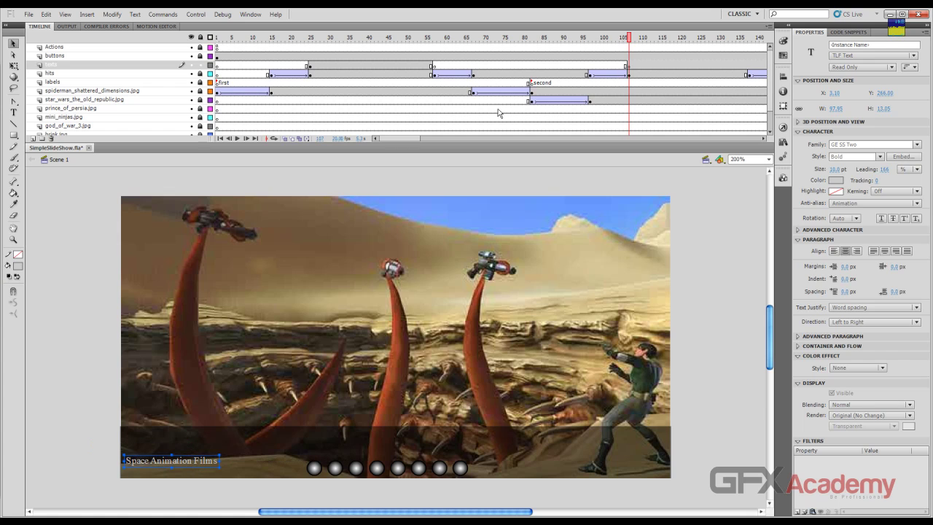
Match the second slide's title to the first slide's by setting it to 22 pt and moving it into the upper left of the band.
left_click_drag(317, 42, 309, 42)
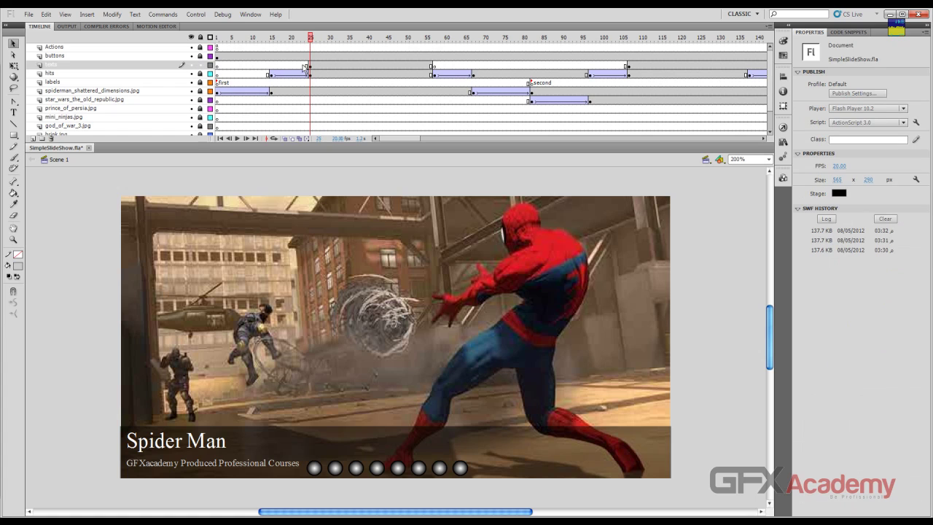
left_click(307, 38)
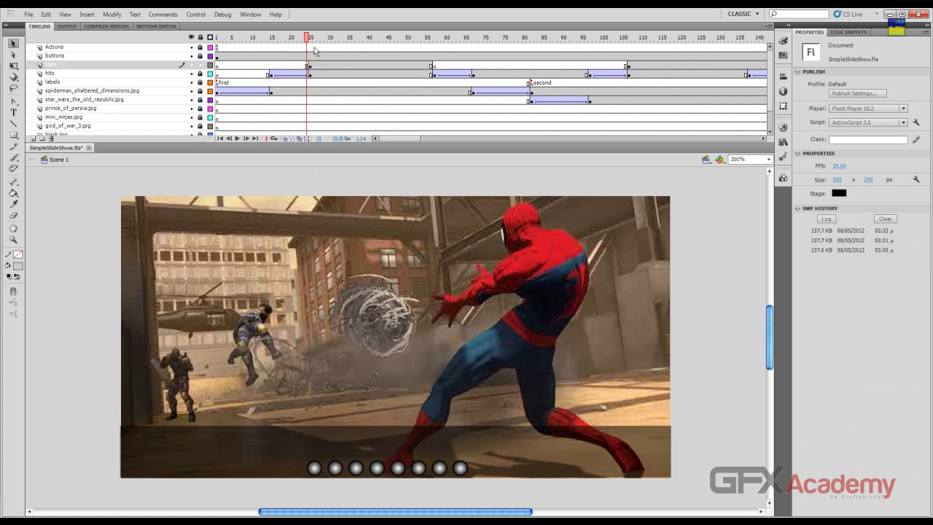
left_click_drag(307, 37, 333, 37)
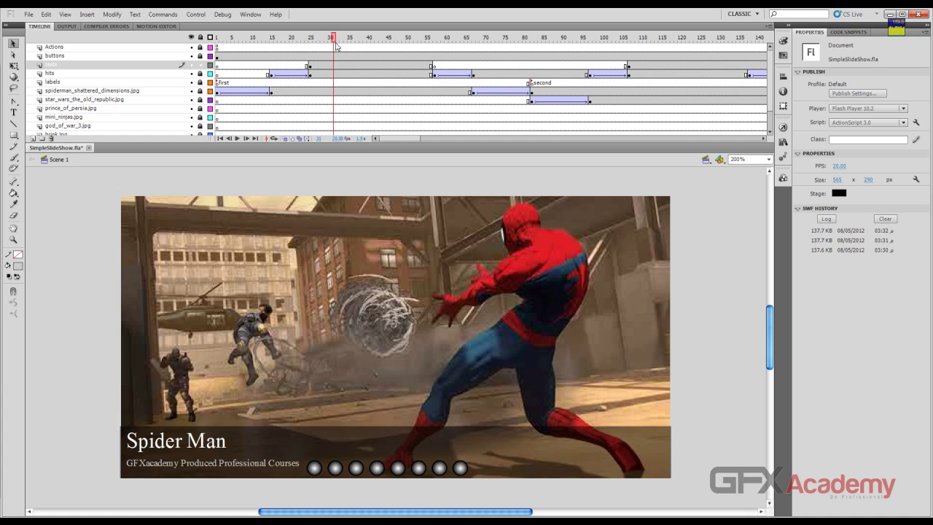
left_click(182, 446)
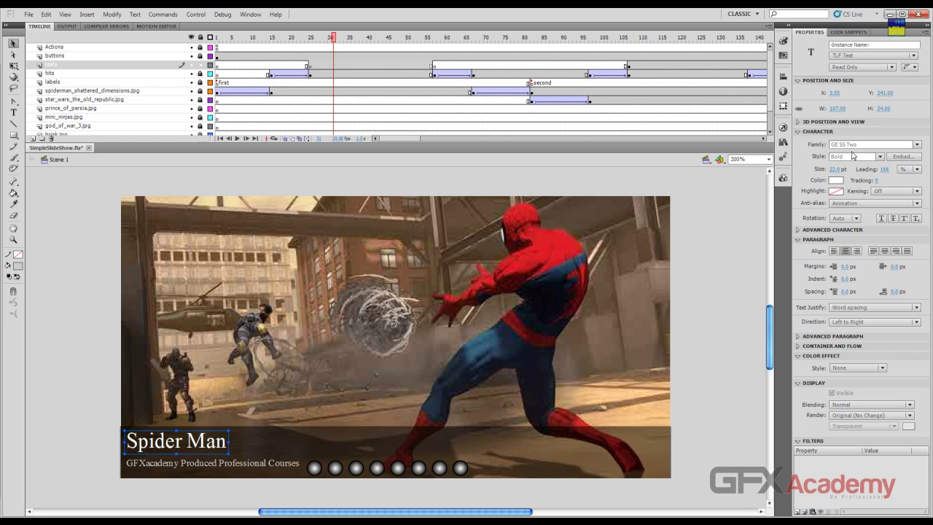
left_click_drag(337, 41, 668, 41)
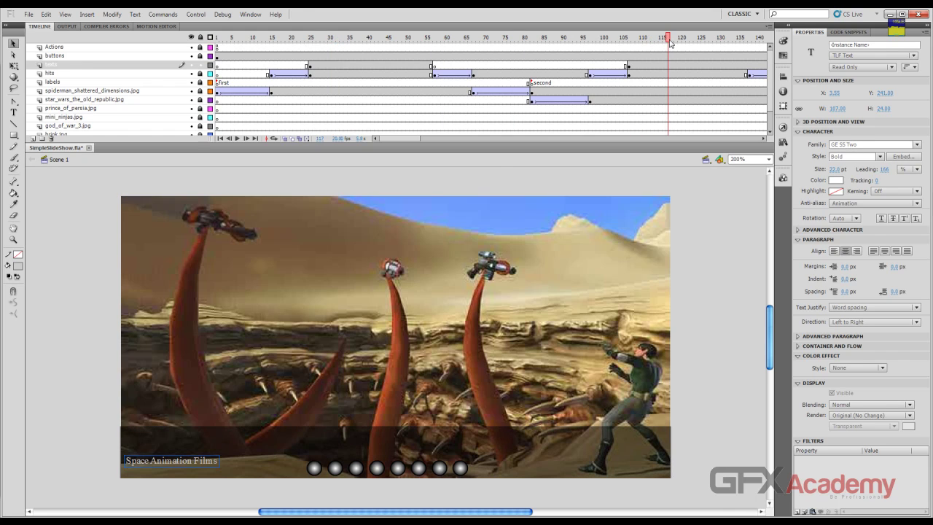
left_click(199, 467)
left_click(834, 169)
type("22")
key("Return")
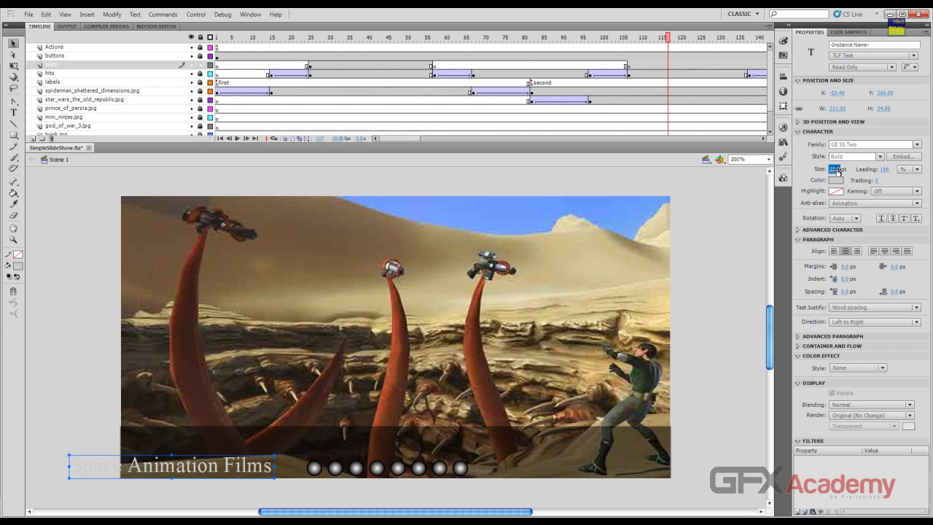
left_click_drag(175, 470, 231, 451)
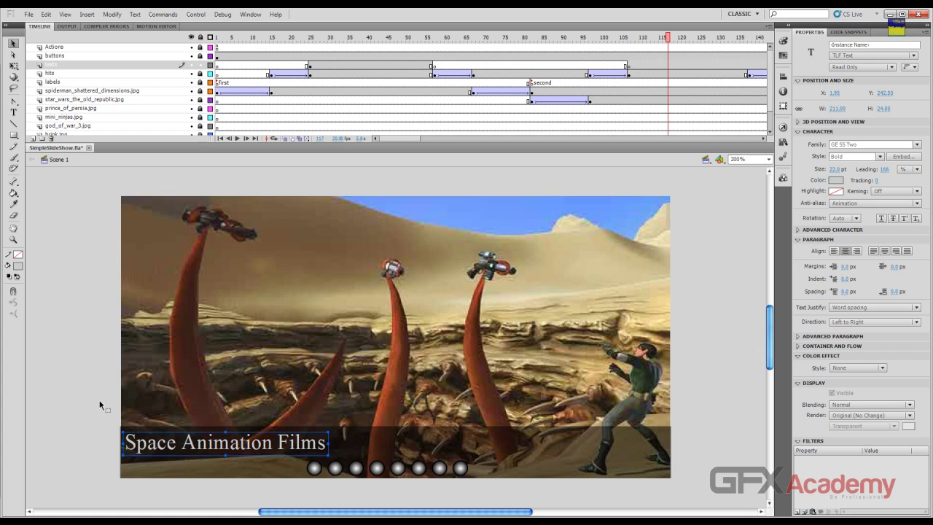
left_click(100, 402)
left_click(210, 452)
left_click_drag(210, 452, 208, 469)
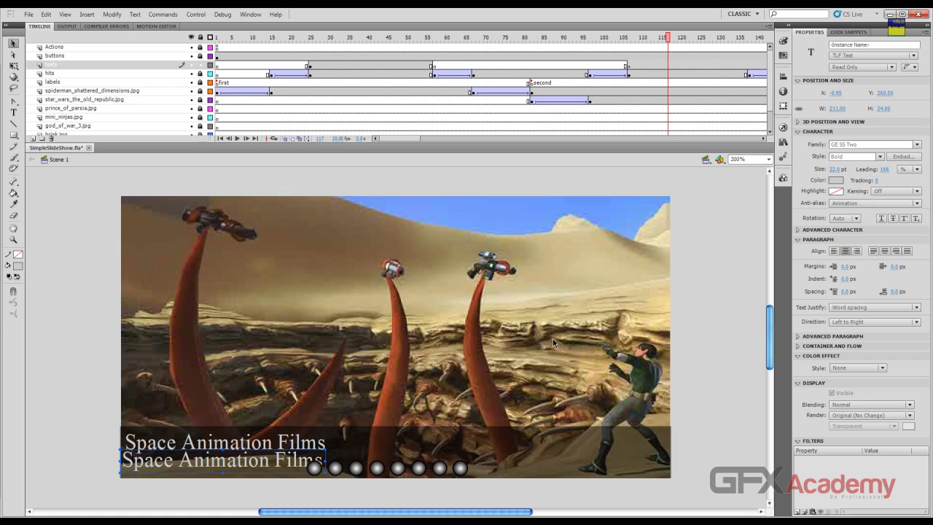
left_click(840, 169)
type("10")
key("Return")
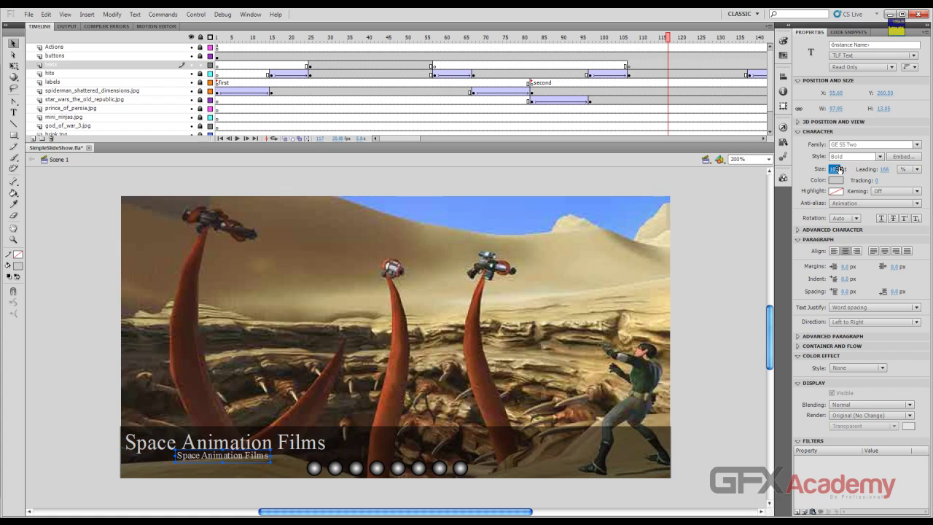
left_click_drag(232, 457, 181, 459)
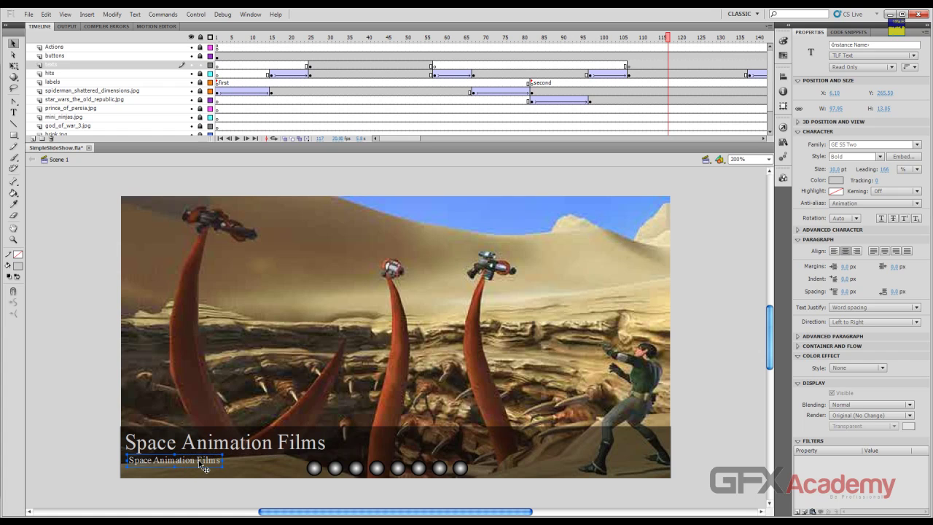
key("Delete")
Copy the first slide's caption "GFXacademy Produced Professional Courses" to the texts keyframe at frame 107 and place it below the title.
key("Return")
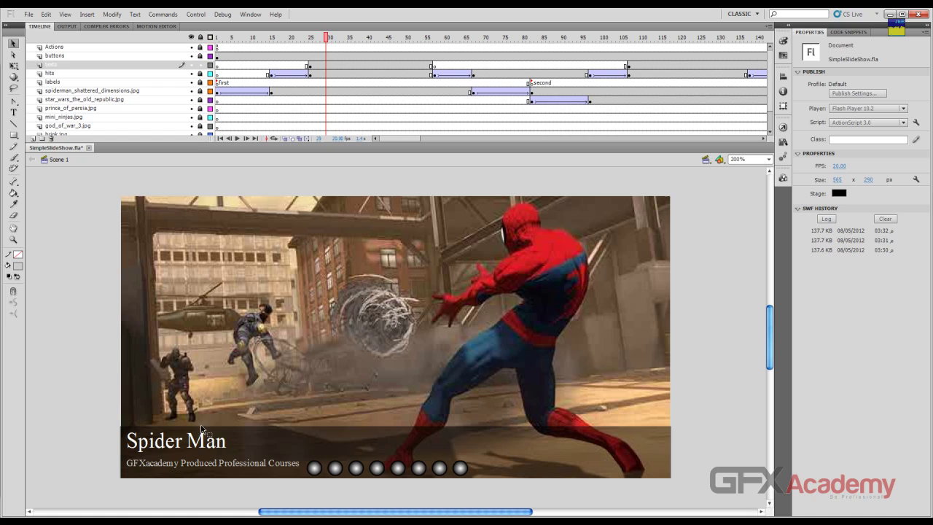
left_click(205, 470)
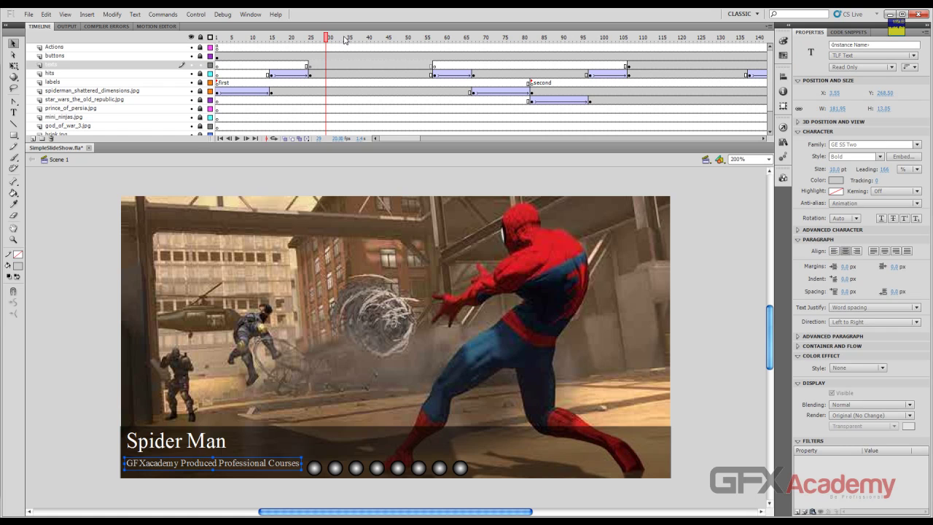
left_click(433, 38)
left_click(626, 38)
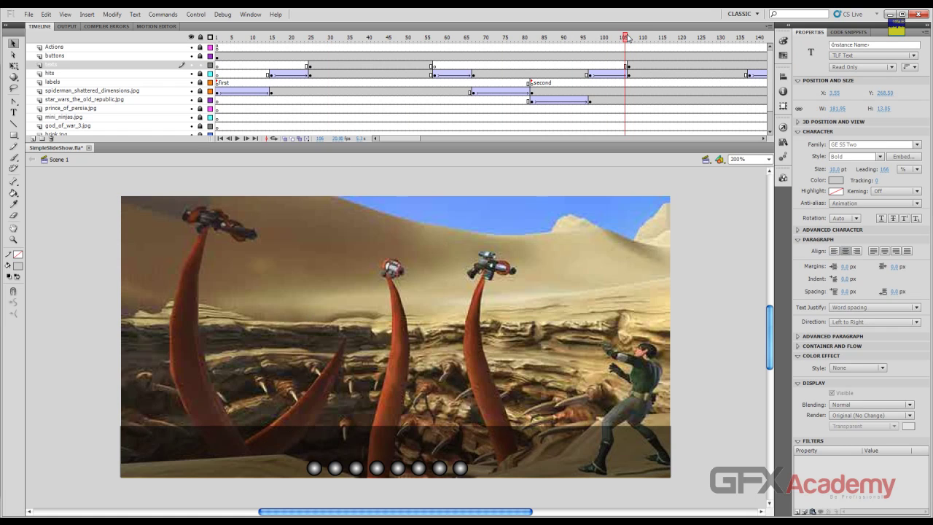
left_click(628, 38)
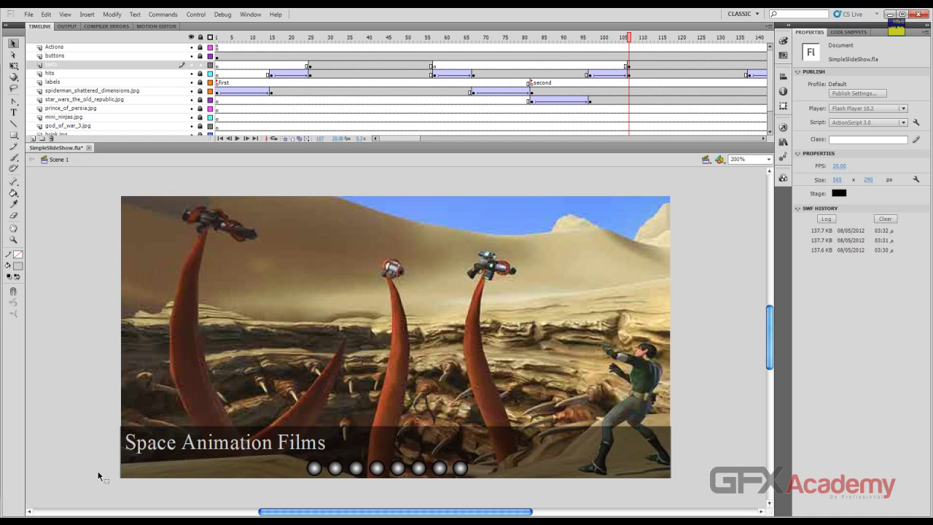
type("GFXacademy Produced Professional Courses")
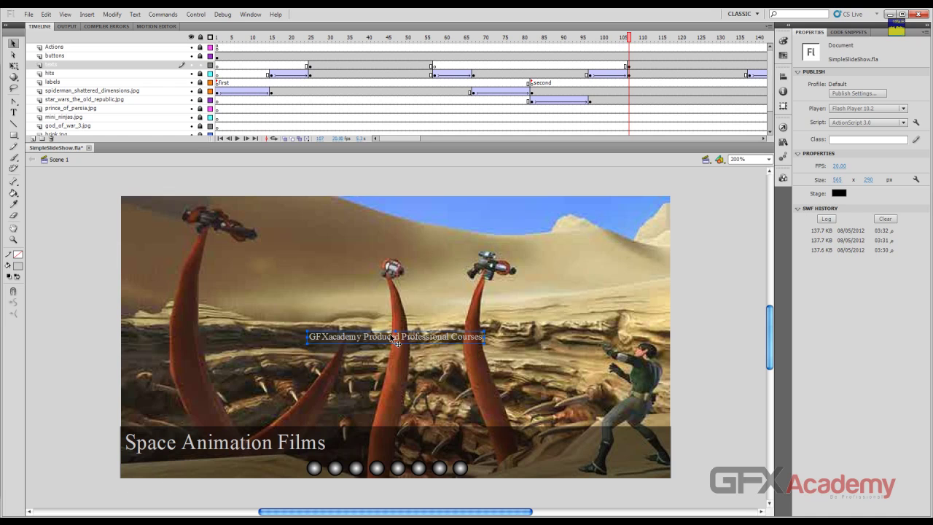
left_click_drag(389, 333, 208, 459)
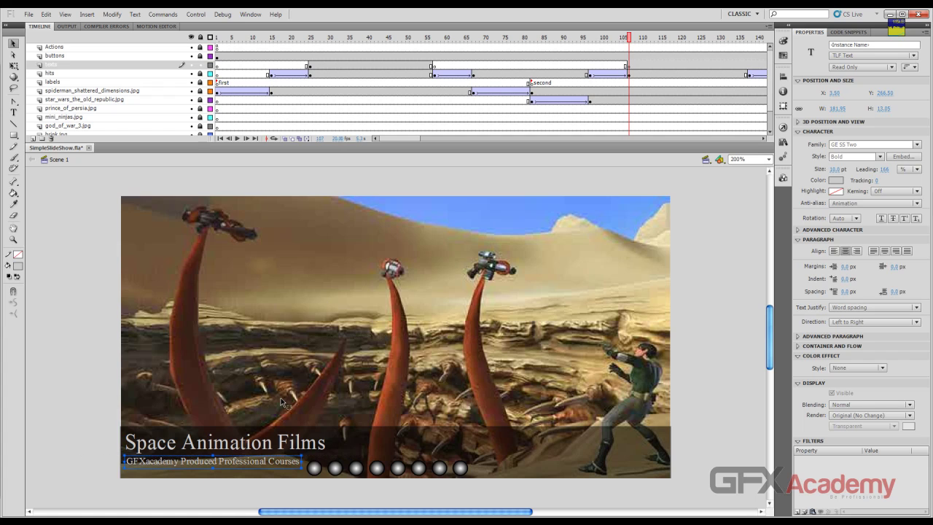
left_click(239, 452)
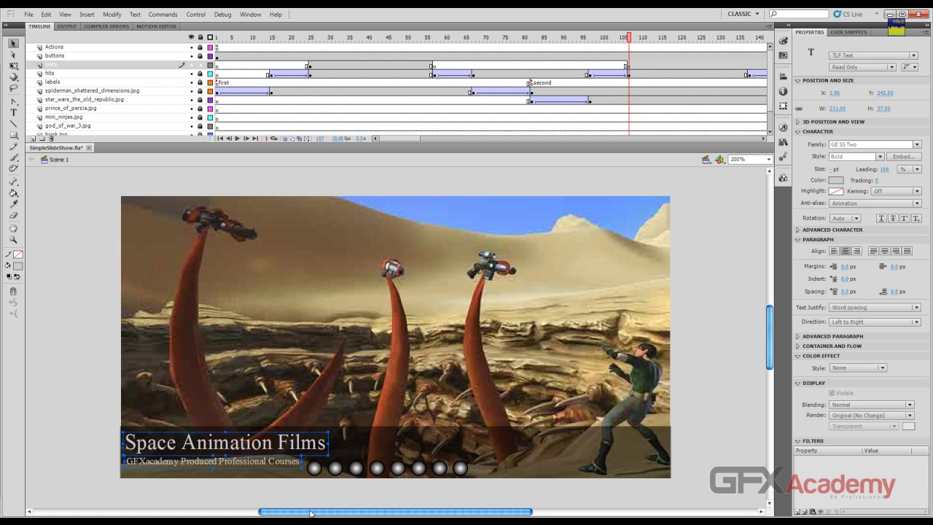
Insert a blank keyframe on the texts layer at frame 138, where the second slide's band starts to lower, and check the preceding frames.
left_click_drag(311, 511, 316, 513)
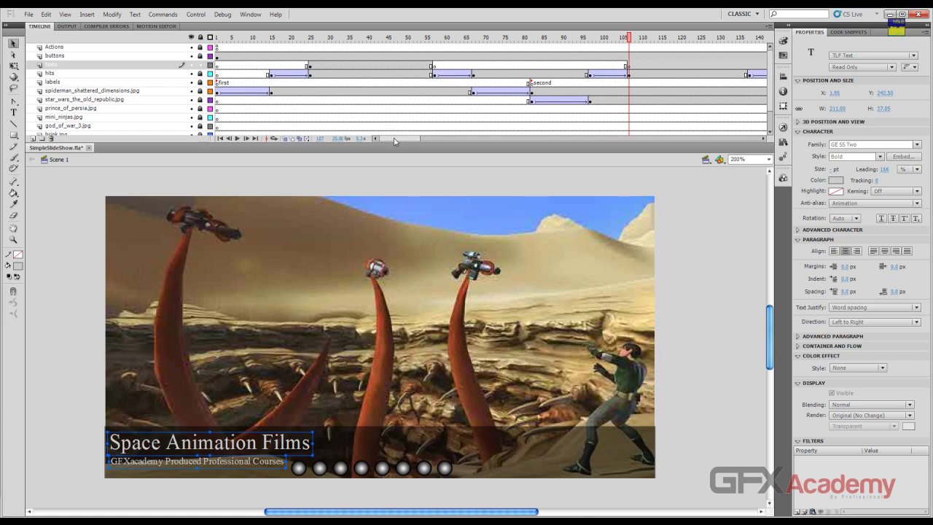
left_click_drag(394, 139, 410, 138)
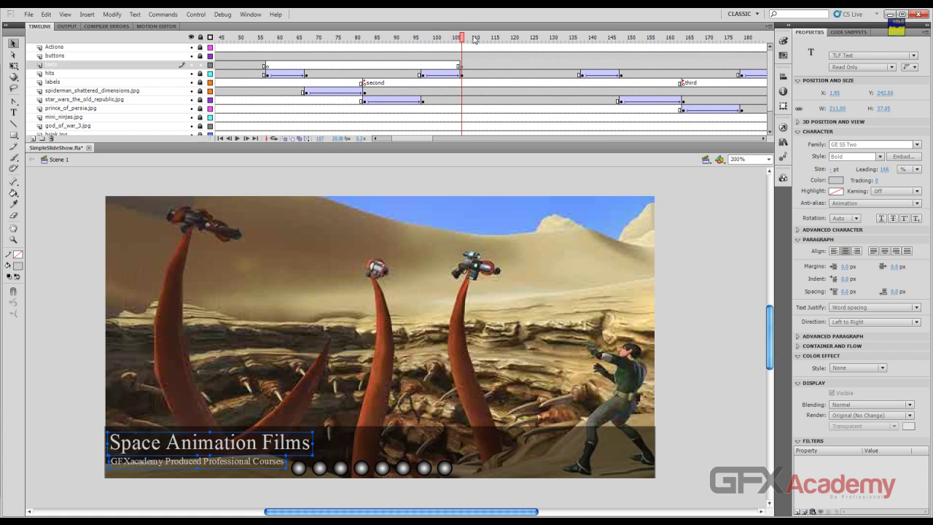
left_click_drag(462, 38, 585, 63)
right_click(581, 70)
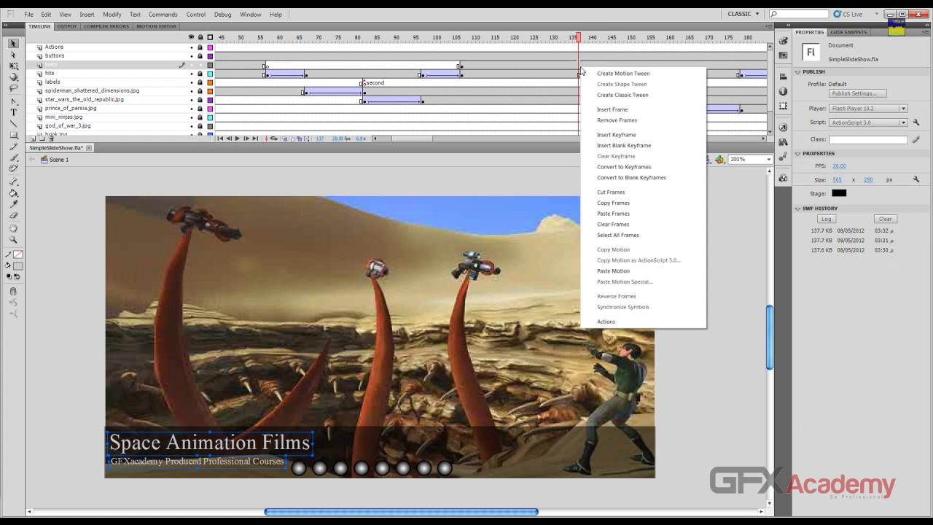
left_click(583, 70)
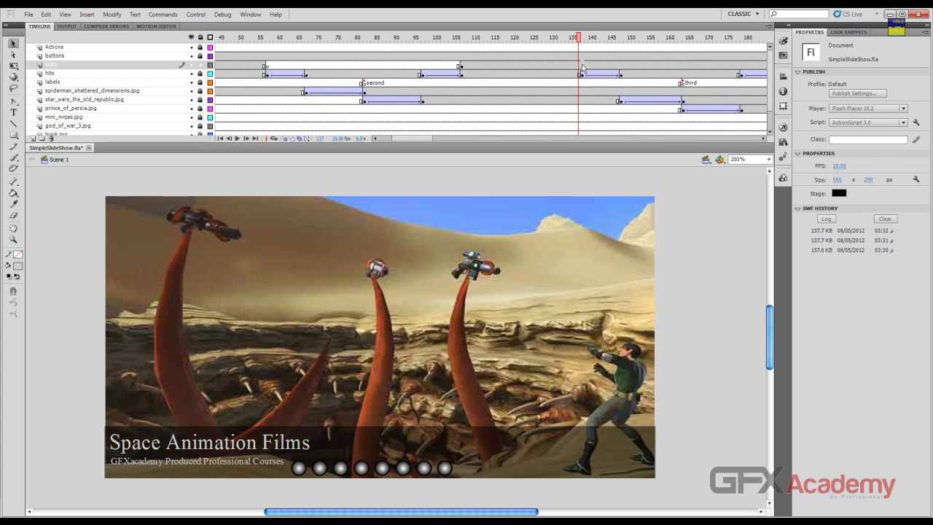
right_click(583, 69)
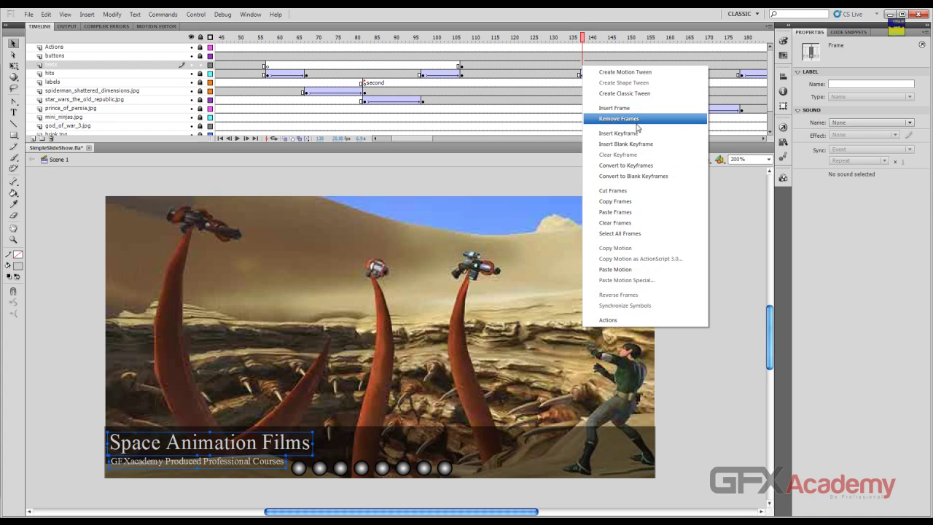
left_click(675, 150)
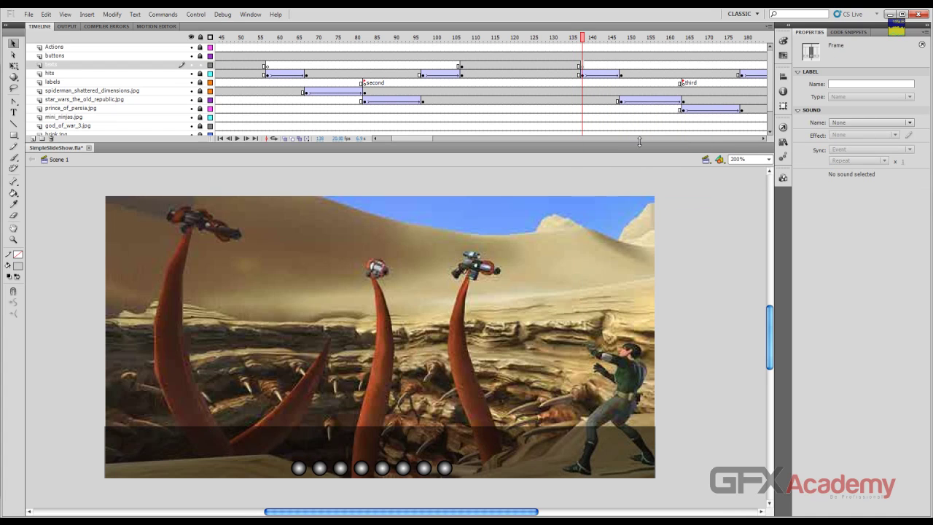
left_click_drag(580, 32, 524, 36)
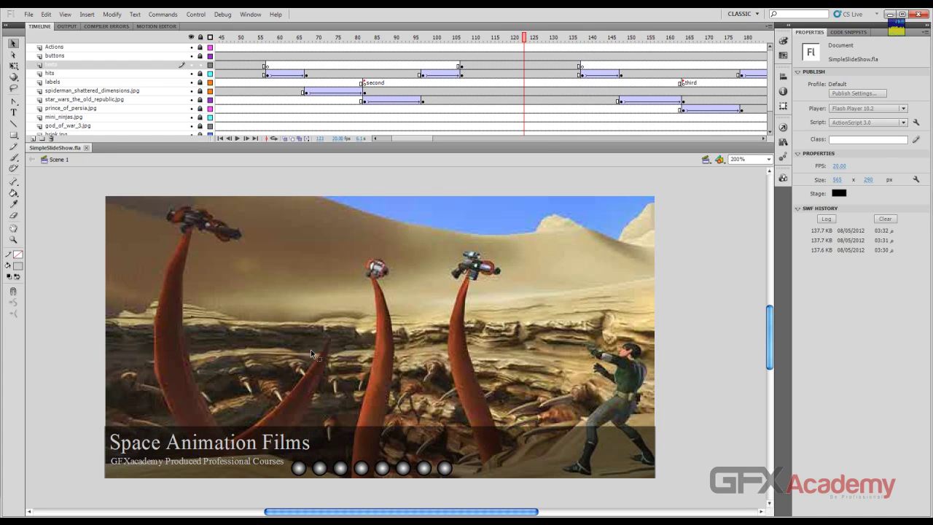